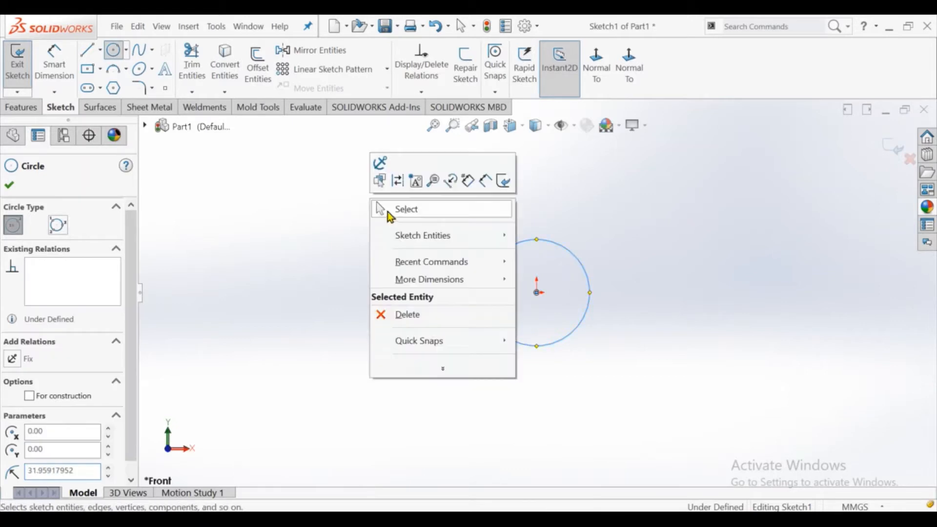
Dimension the circle's diameter at 250 mm.
click(388, 212)
click(70, 68)
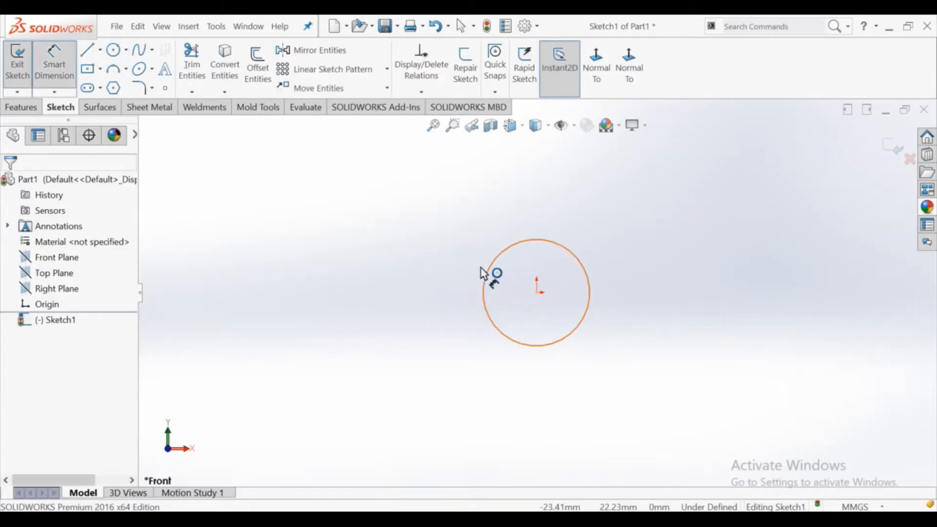
click(488, 272)
click(446, 293)
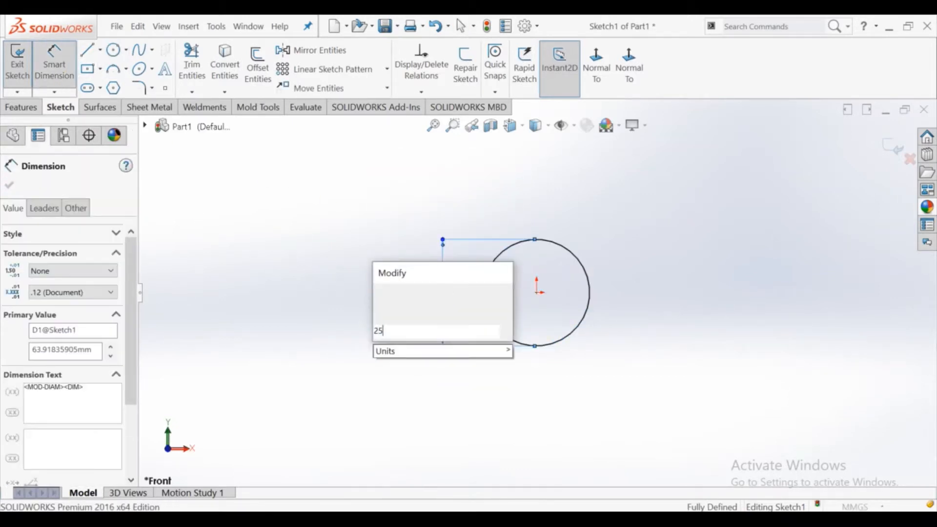
text(250)
key(Return)
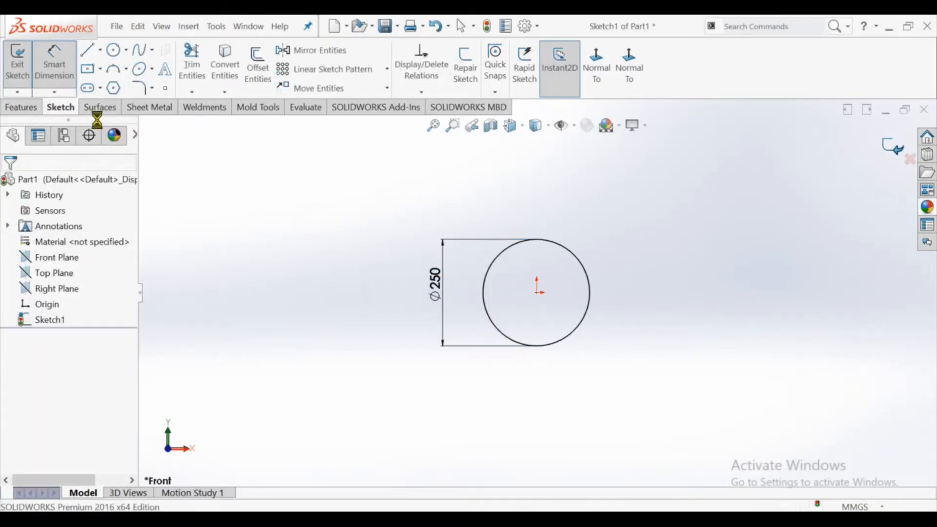
Extrude the circle as a solid with a Mid Plane end condition and a depth of 80 mm.
click(23, 80)
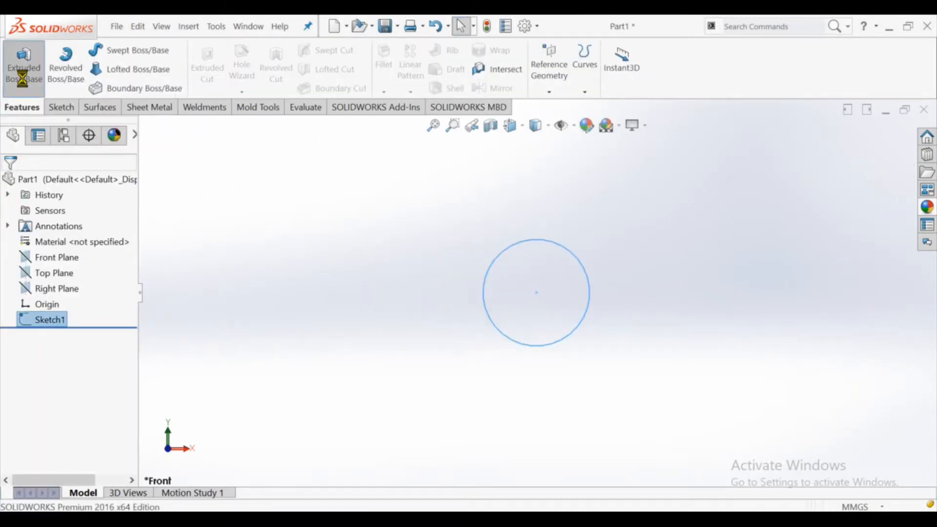
click(78, 263)
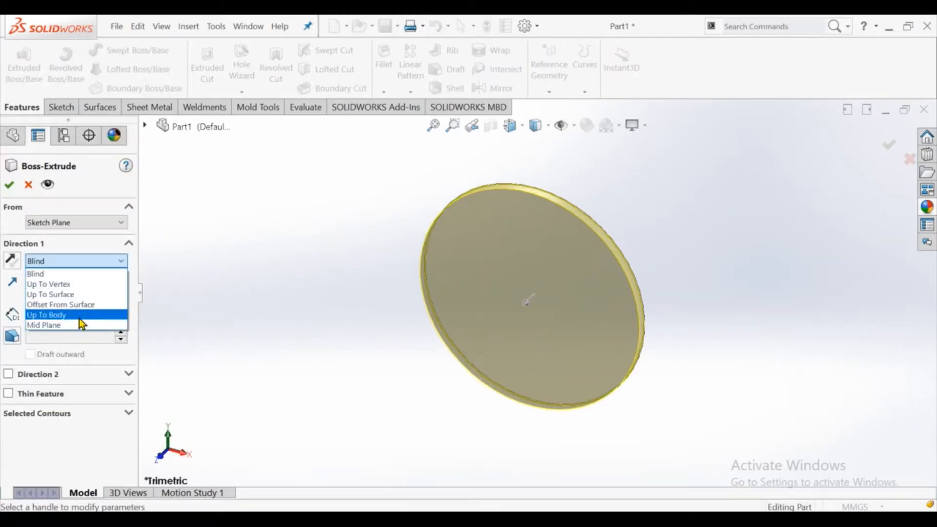
click(82, 324)
double_click(81, 312)
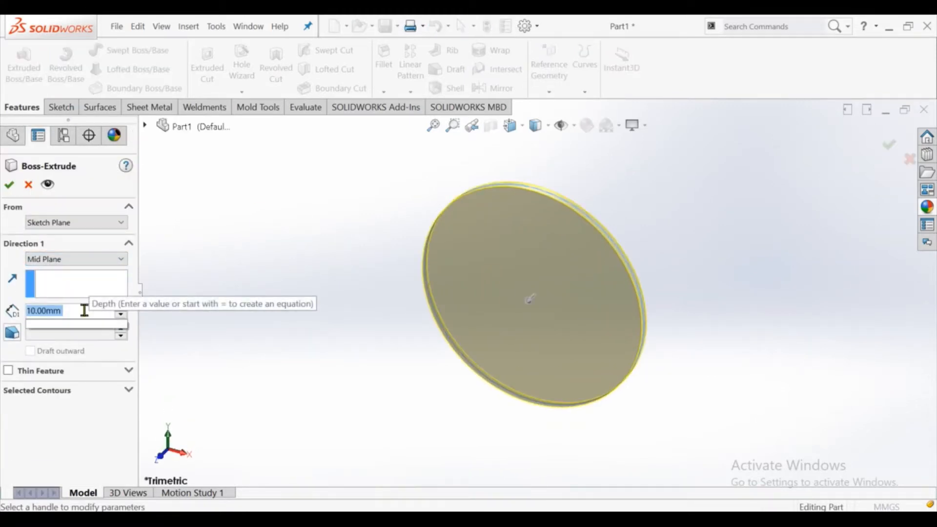
text(80)
key(Return)
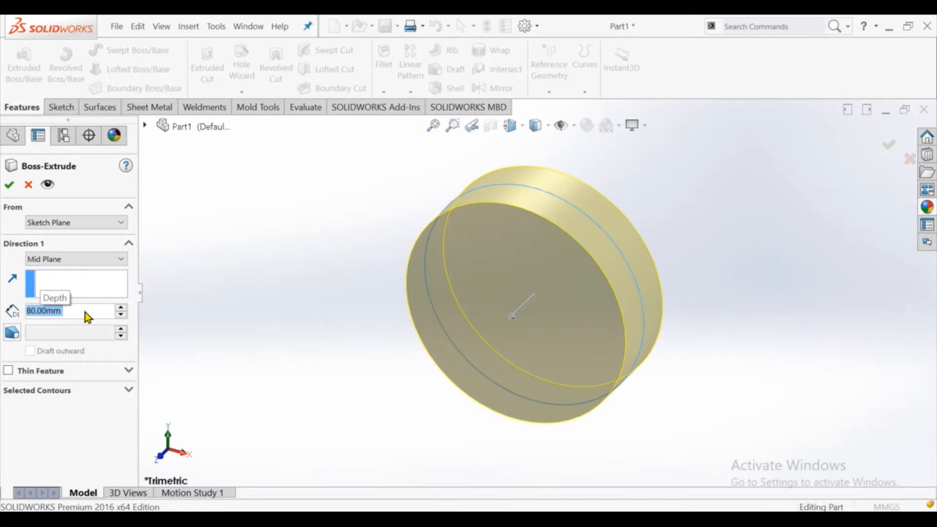
Edit the cylinder's extrusion and set its depth to 800 mm.
click(65, 317)
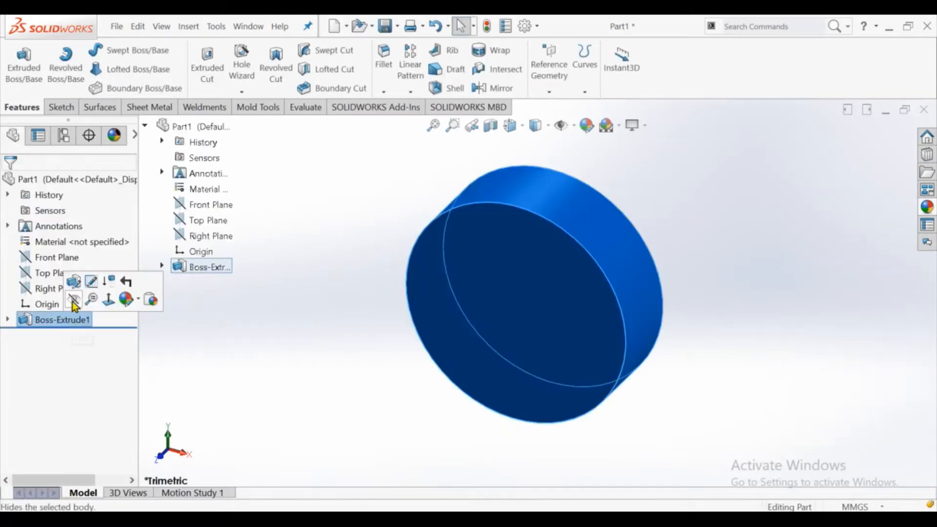
click(72, 282)
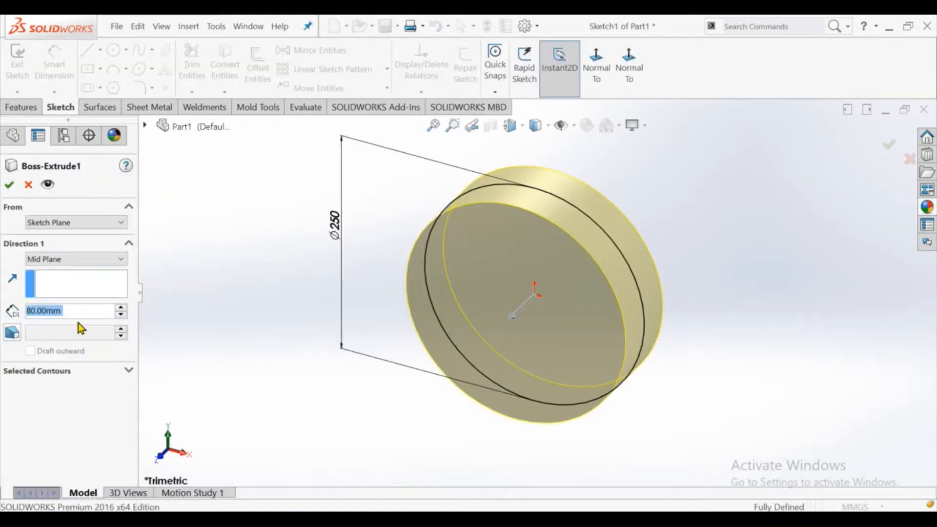
text(800)
key(Return)
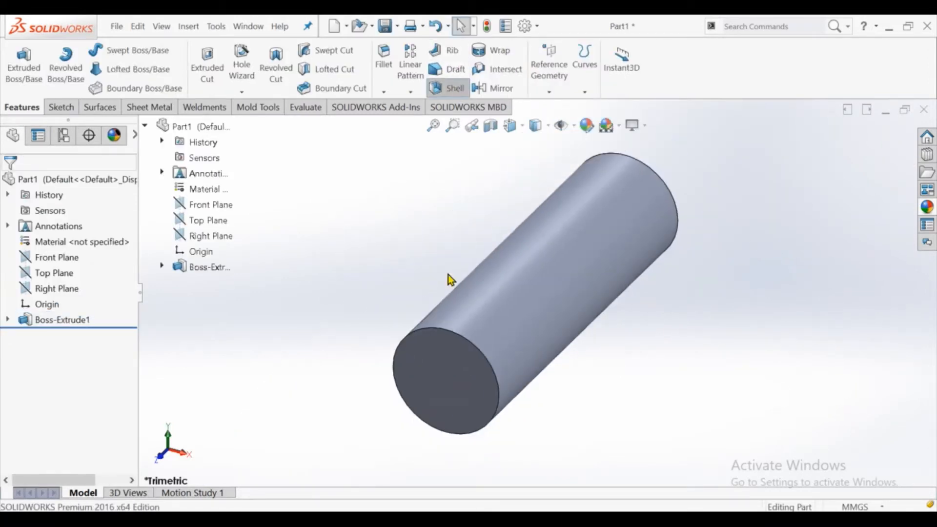
Shell the cylinder into an open tube with 20 mm wall thickness, removing both circular end faces.
click(443, 360)
middle_drag(744, 227, 617, 303)
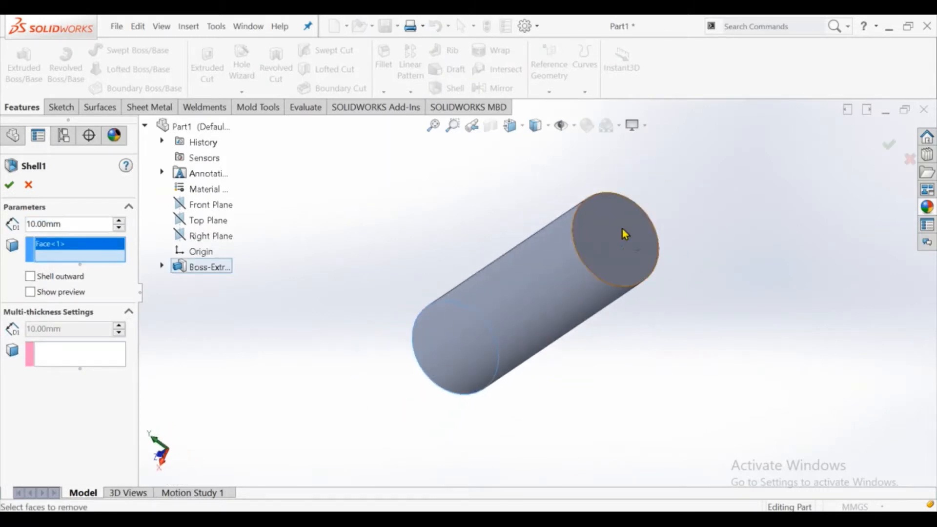
click(622, 229)
click(123, 221)
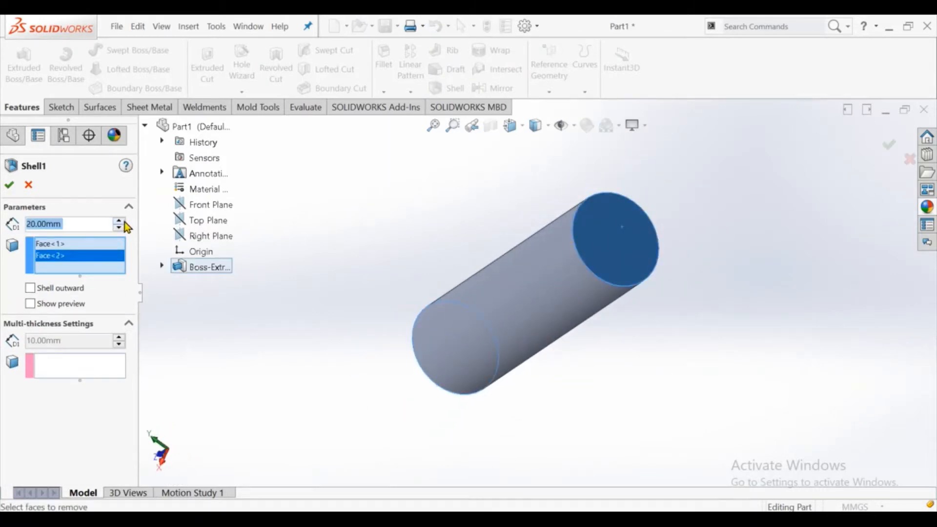
click(10, 188)
Start a sketch on the tube's ring-shaped end face and draw a hexagon centred on the origin, about 345 mm across corners.
middle_drag(339, 275, 509, 314)
click(503, 299)
click(533, 266)
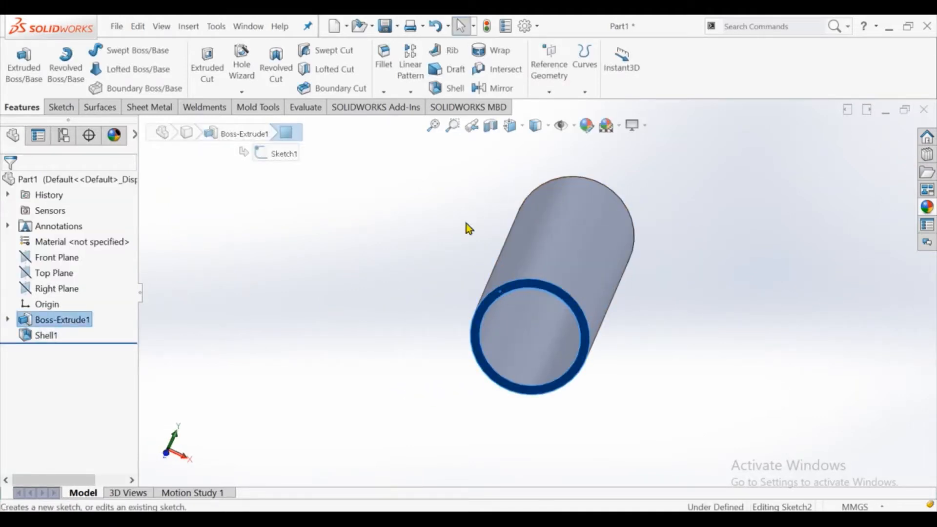
click(584, 86)
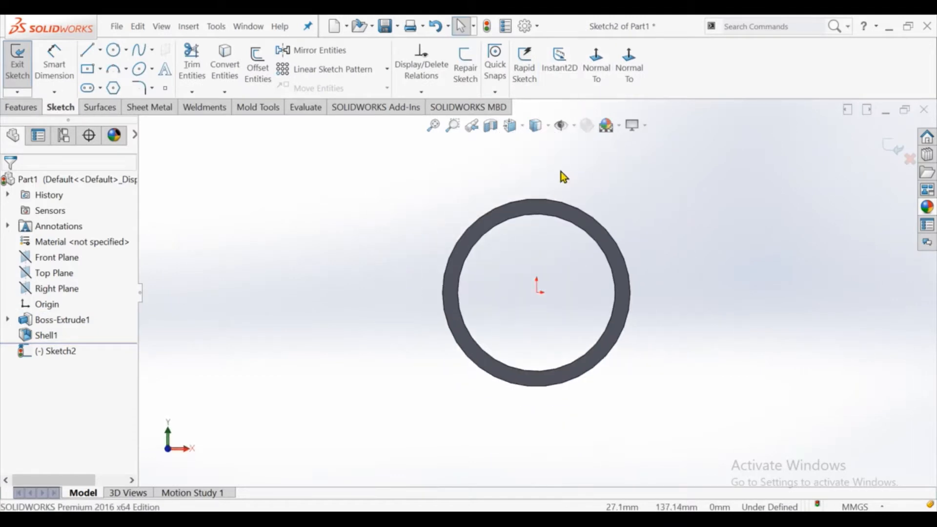
click(114, 90)
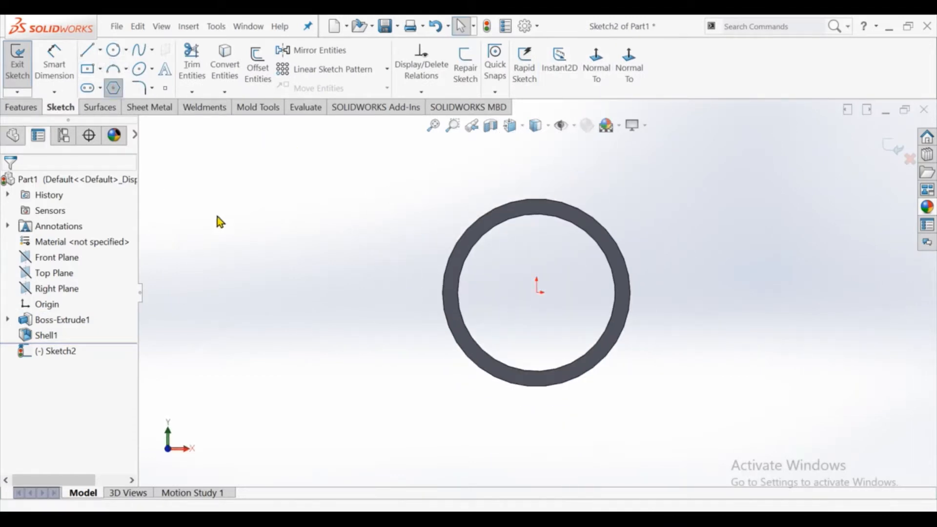
drag(537, 293, 545, 177)
key(Escape)
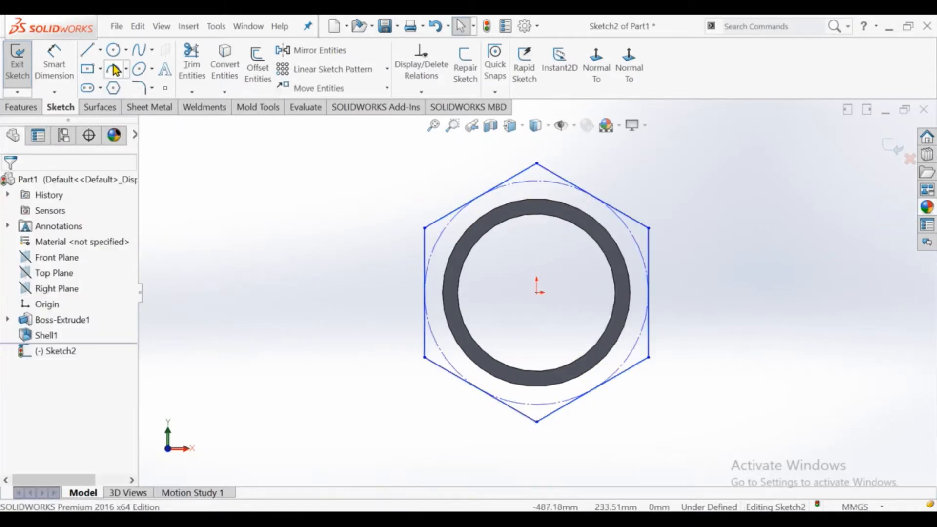
Draw a vertical centerline from the hexagon's top vertex to the origin.
click(99, 50)
click(117, 86)
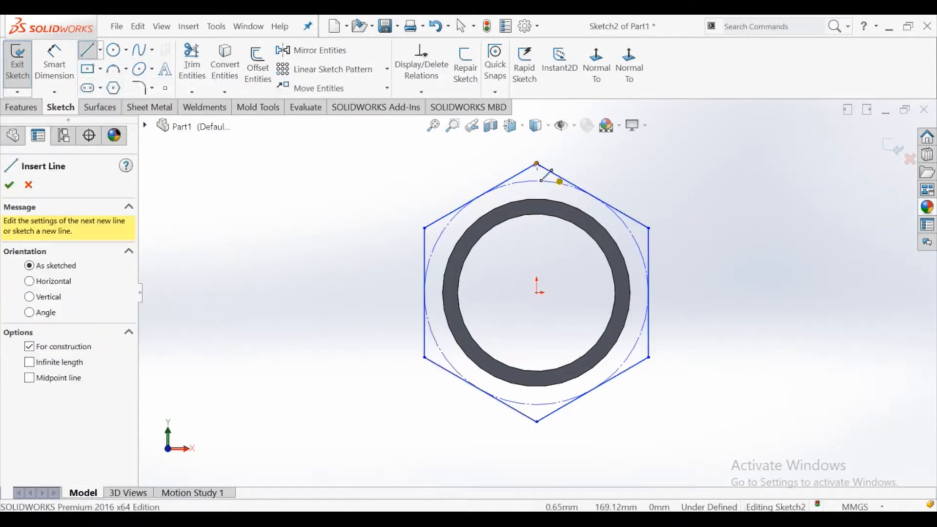
click(536, 163)
click(537, 293)
right_click(537, 293)
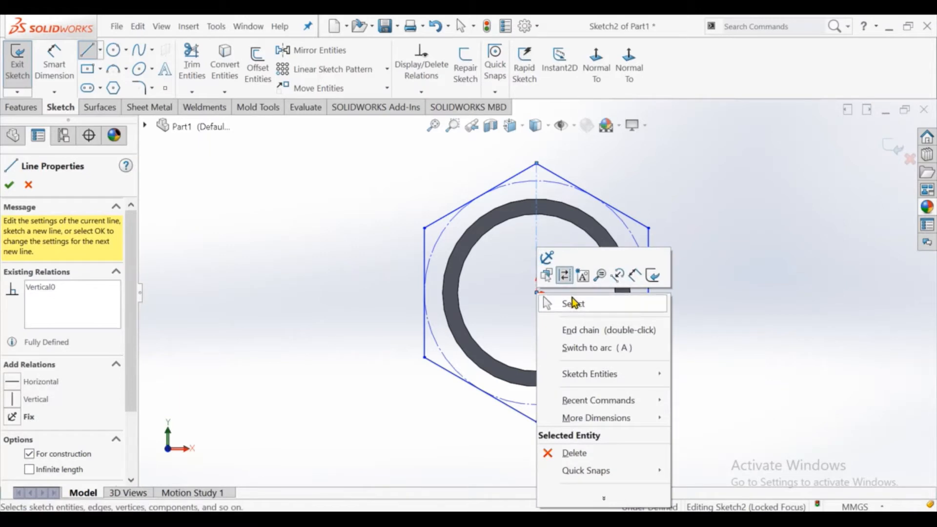
click(572, 303)
click(537, 261)
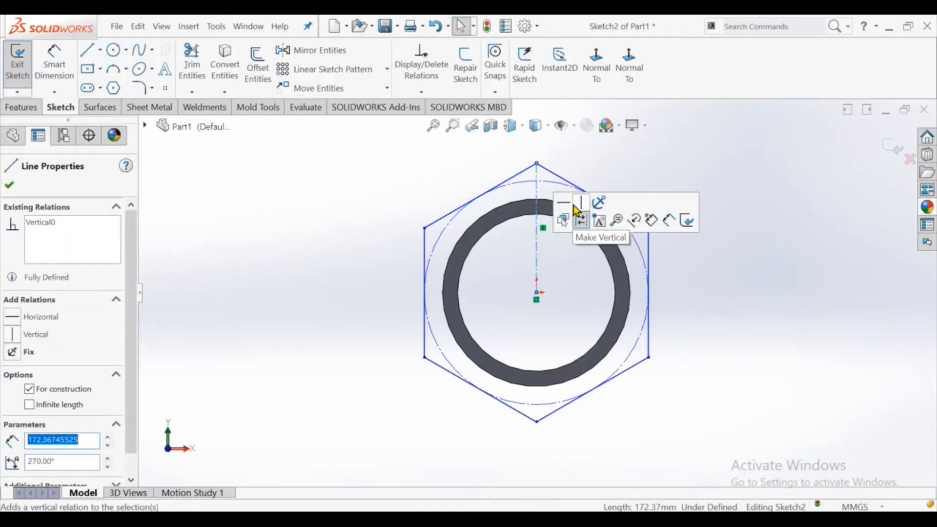
click(355, 182)
Dimension the distance between the hexagon's top and bottom vertices at 320 mm.
click(59, 63)
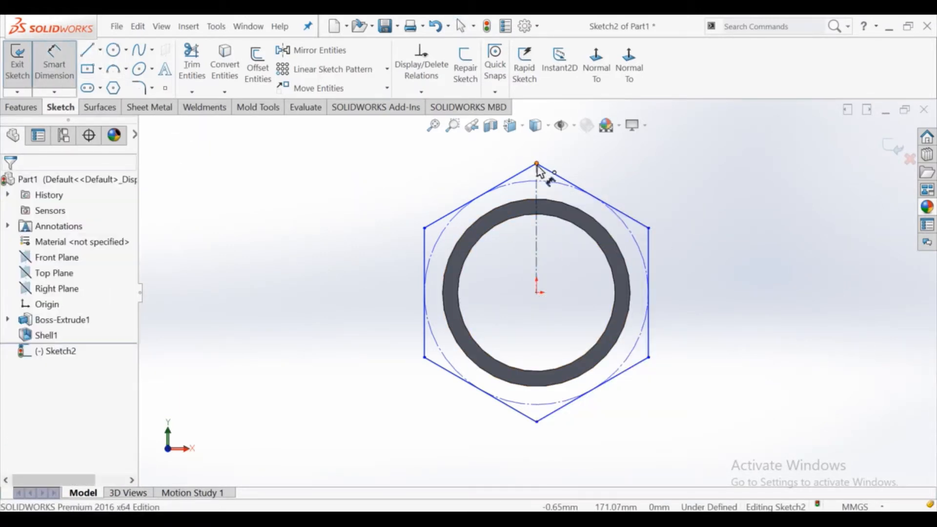
click(537, 163)
click(537, 421)
click(375, 304)
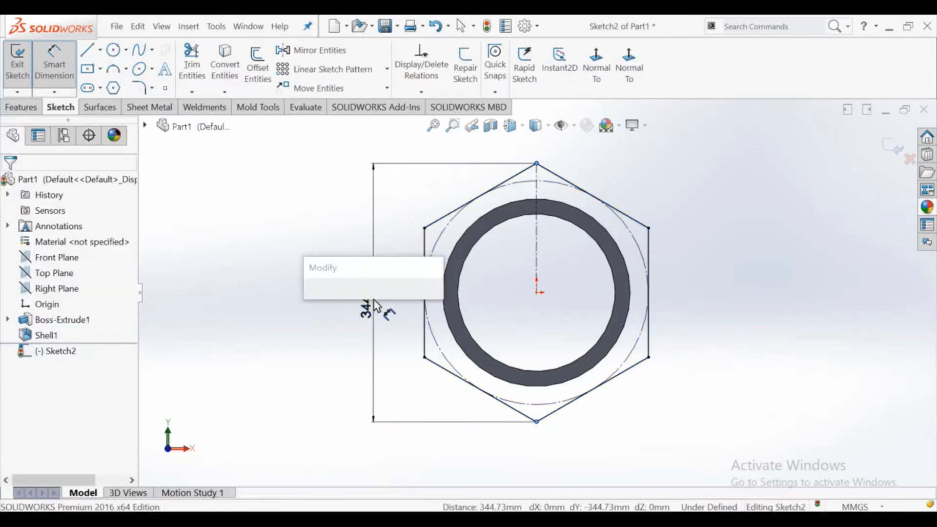
key(Return)
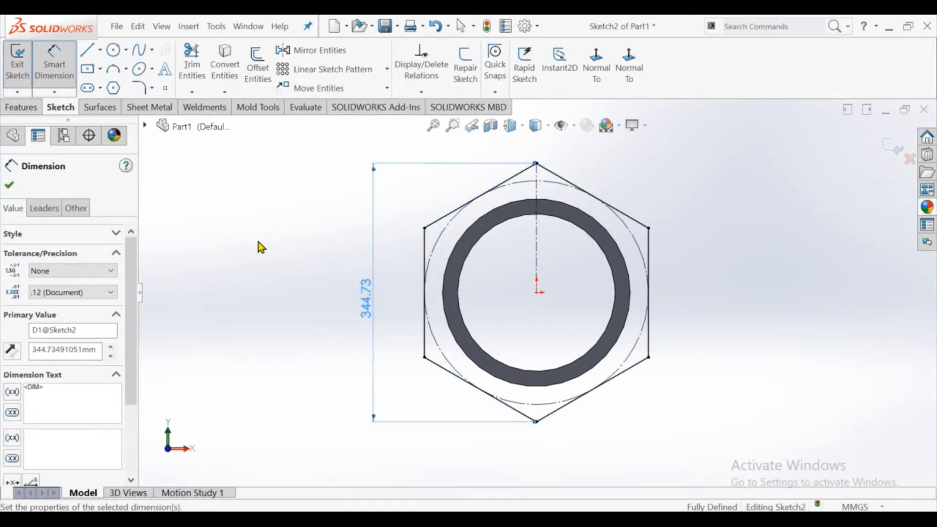
click(258, 242)
right_click(259, 222)
click(292, 258)
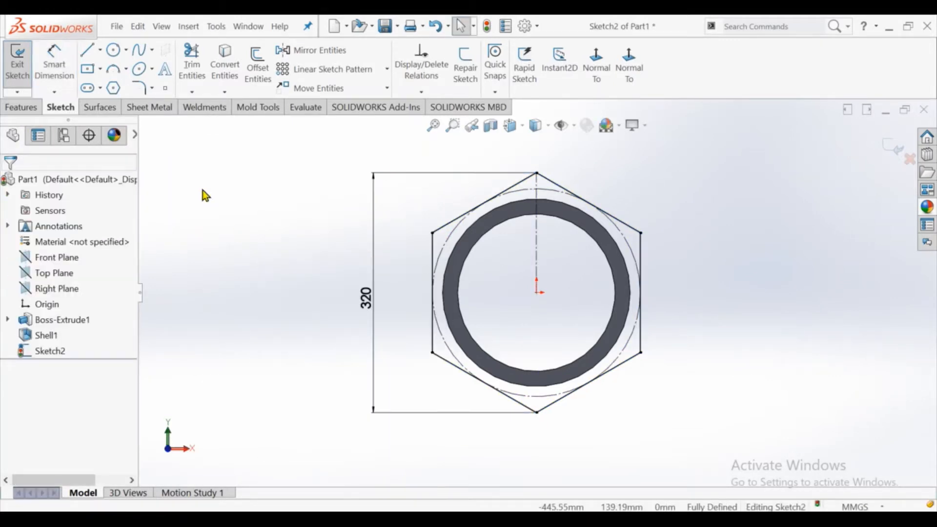
click(21, 106)
click(24, 78)
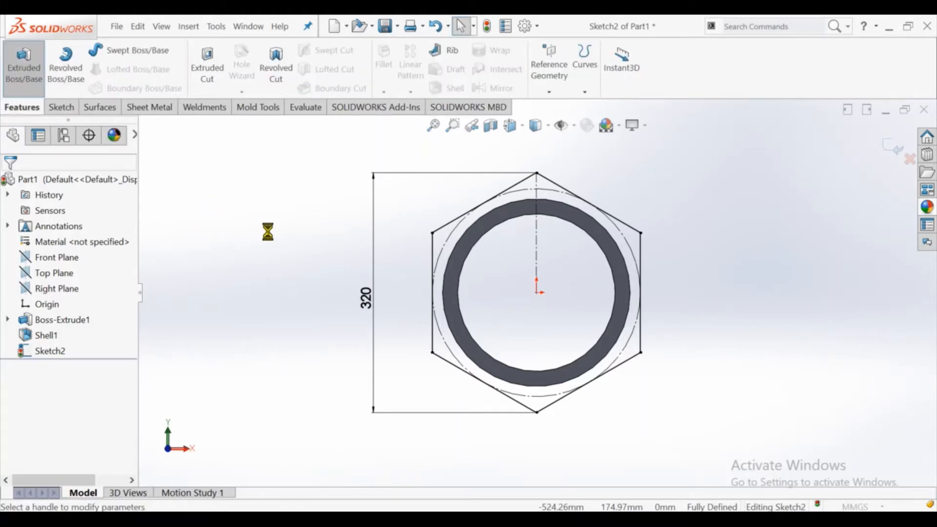
middle_drag(300, 246, 309, 256)
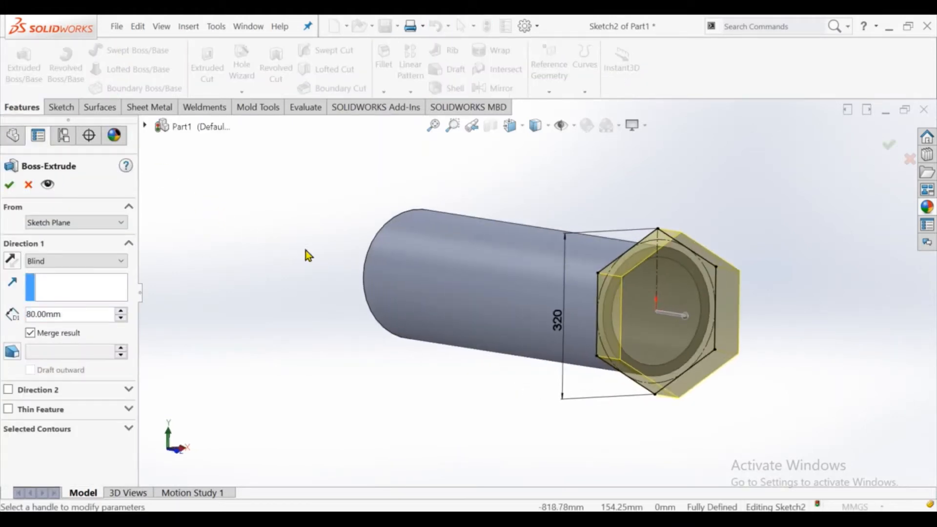
click(18, 259)
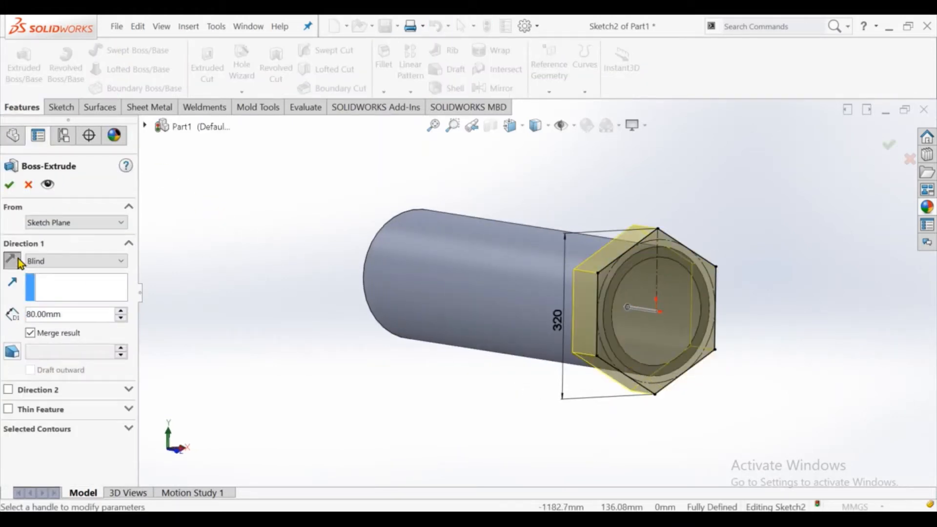
click(27, 185)
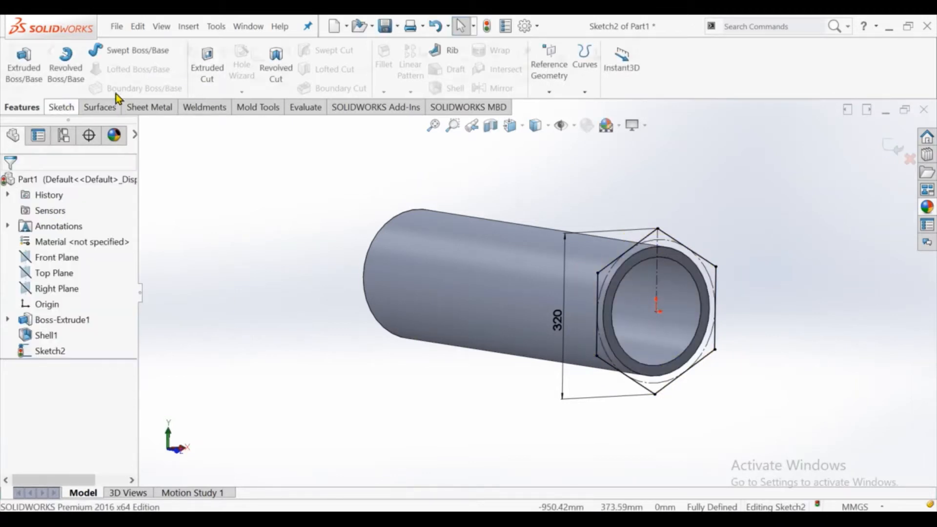
Convert the outer circular edge of the tube's end face into the hexagon sketch.
click(61, 107)
click(225, 69)
click(640, 251)
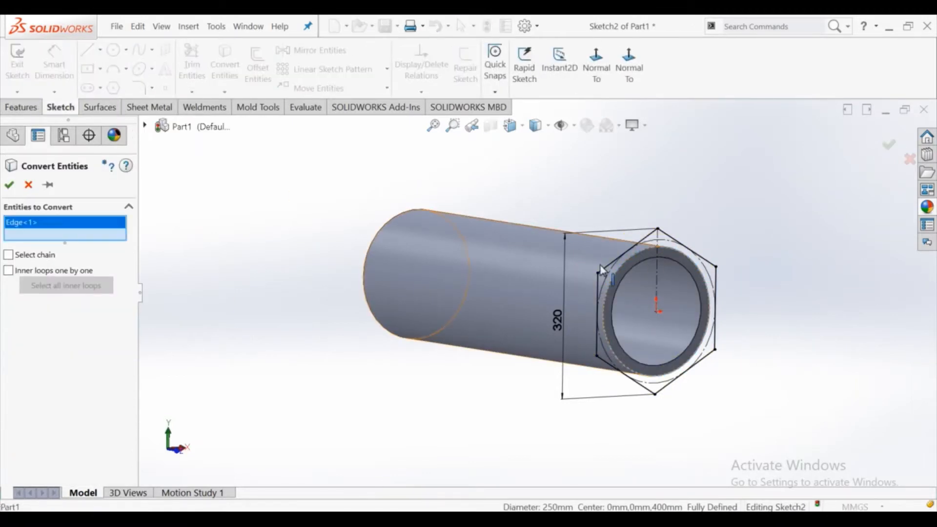
click(11, 187)
Extrude the region between the hexagon and circle 30 mm in the reversed direction along the tube, merging the result.
click(19, 107)
click(25, 74)
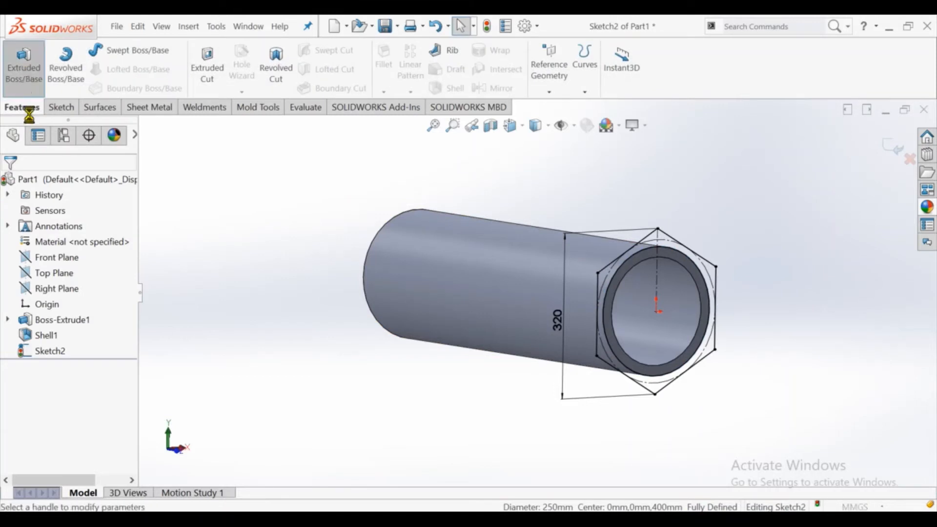
click(11, 262)
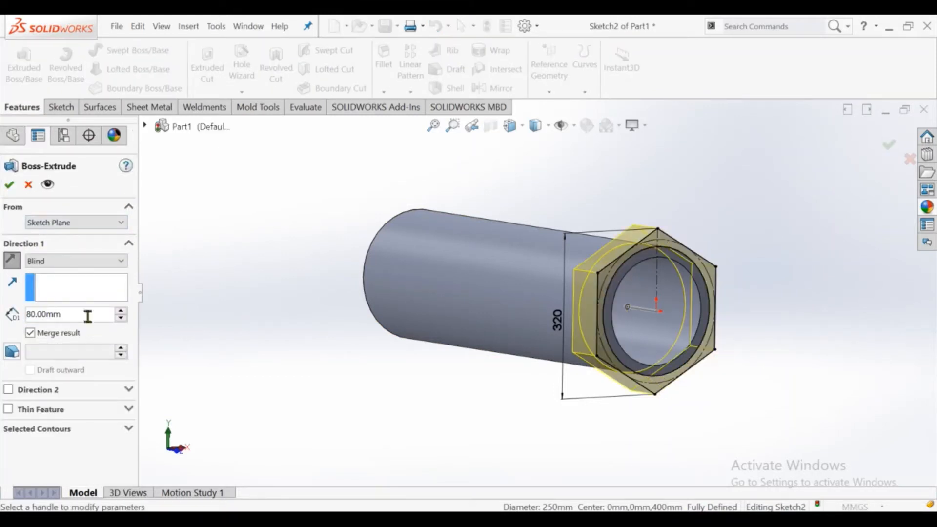
text(30)
key(Return)
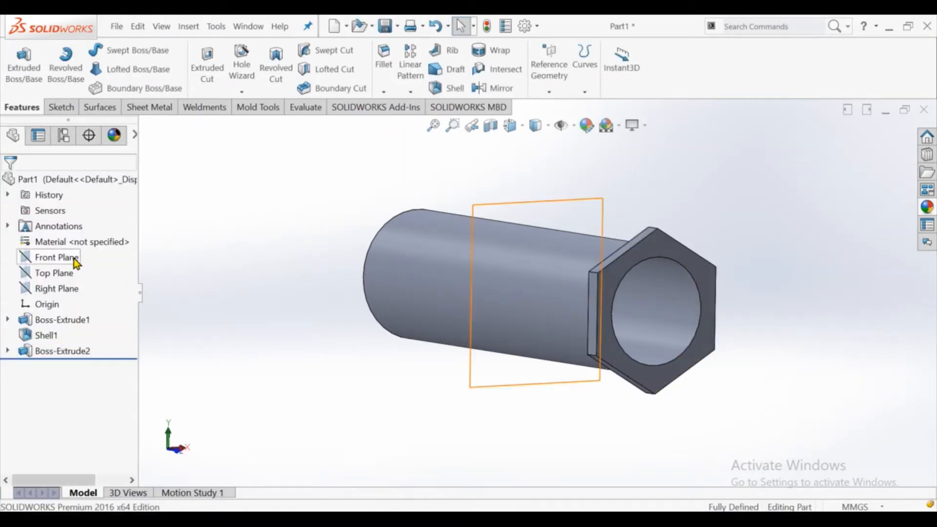
Mirror the hexagonal flange extrusion about the Front Plane to the other end of the tube.
click(74, 259)
click(495, 88)
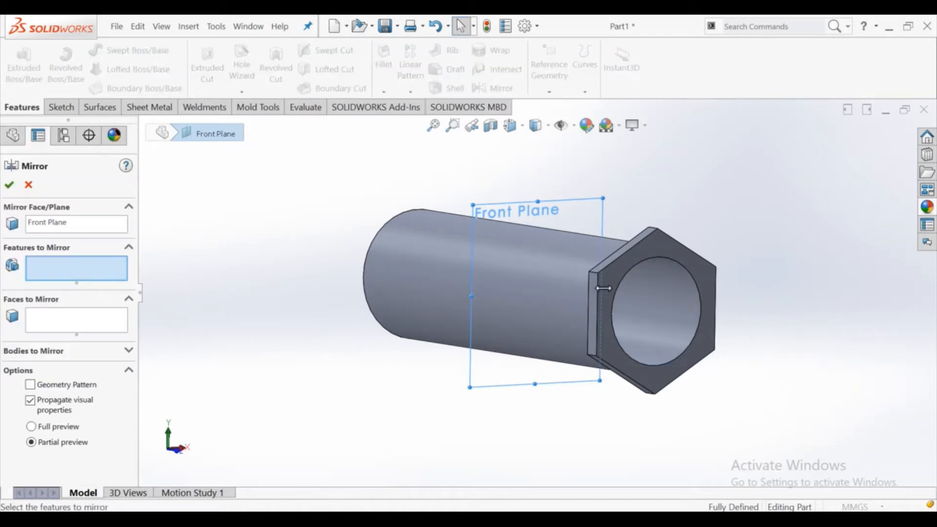
click(151, 128)
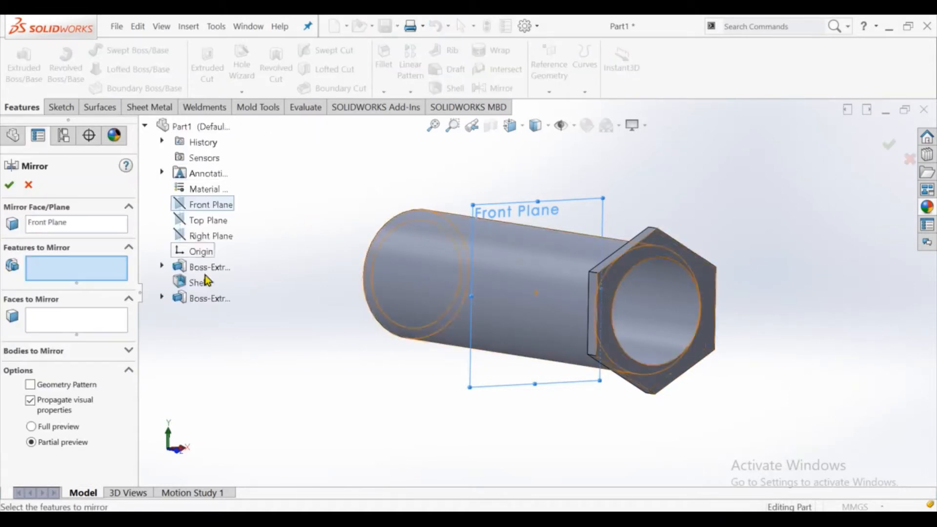
click(212, 298)
click(9, 185)
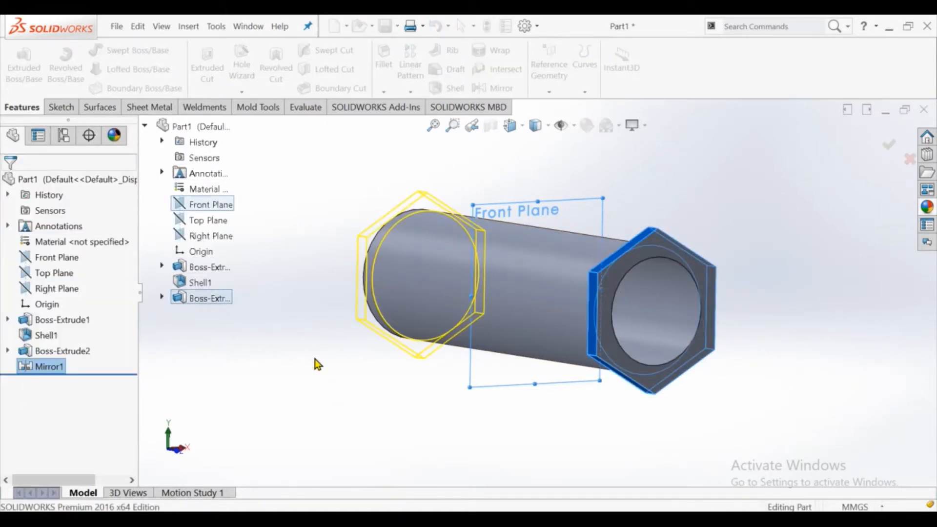
scroll(430, 322, up, 2)
middle_drag(488, 295, 554, 278)
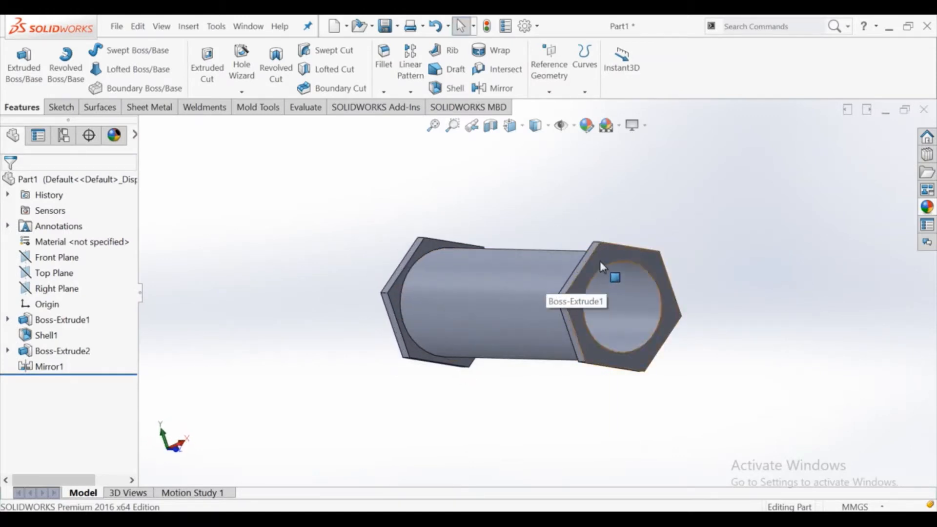
Create a reference plane offset 10 mm from the hexagonal flange's end face, flipped inward into the flange.
click(611, 268)
click(558, 92)
click(555, 105)
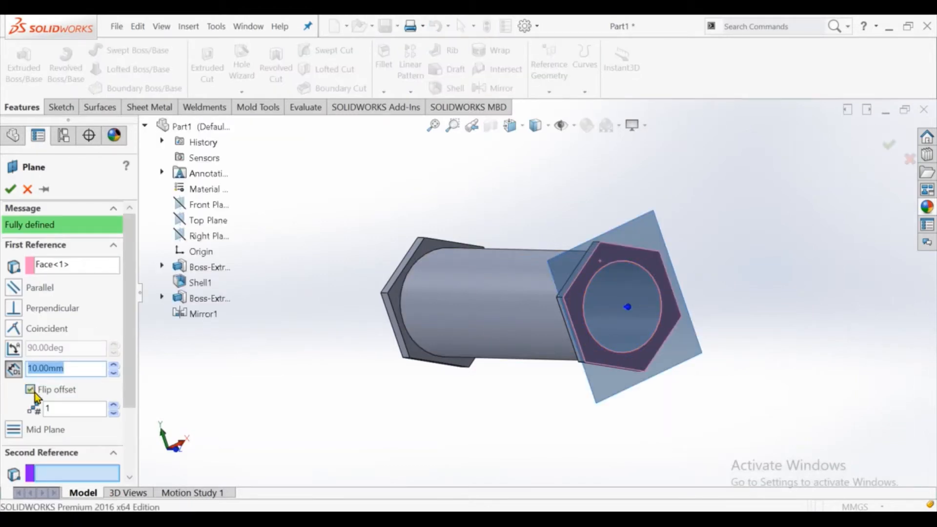
click(33, 390)
middle_drag(285, 317, 324, 329)
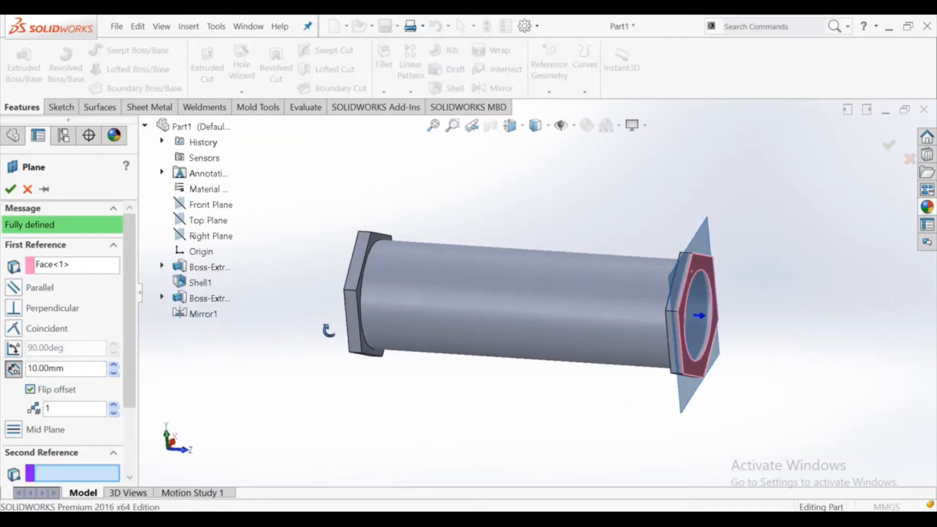
click(11, 189)
Convert the bore's circular edge into a new sketch on the offset plane, and hide that plane.
click(693, 261)
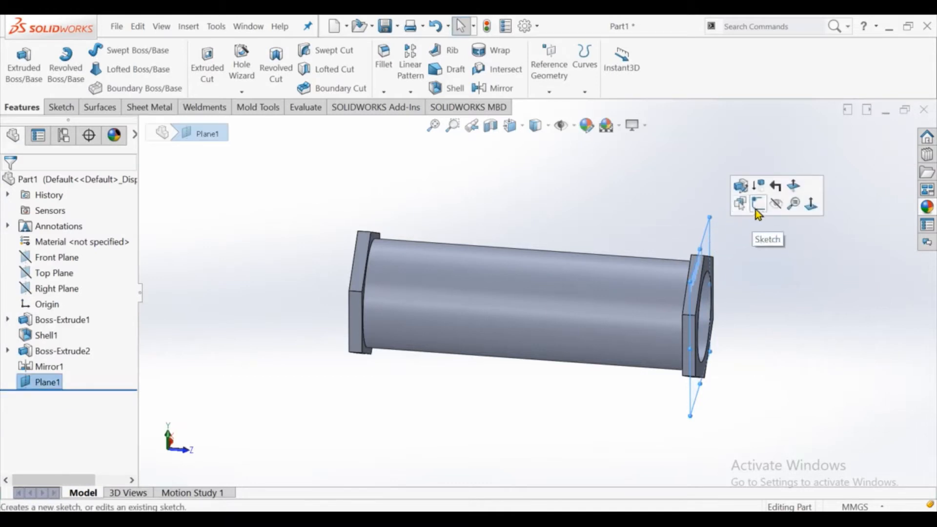
click(758, 203)
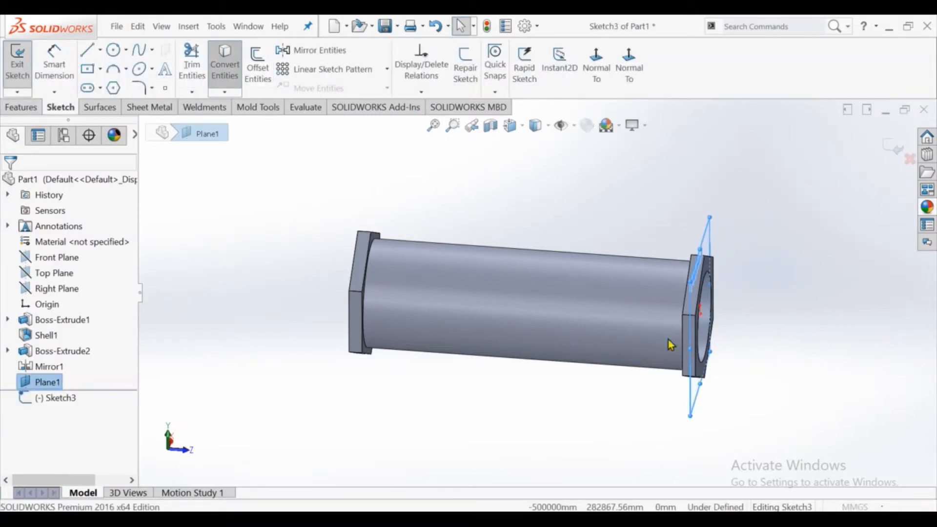
click(225, 63)
scroll(715, 329, down, 3)
middle_drag(672, 316, 619, 242)
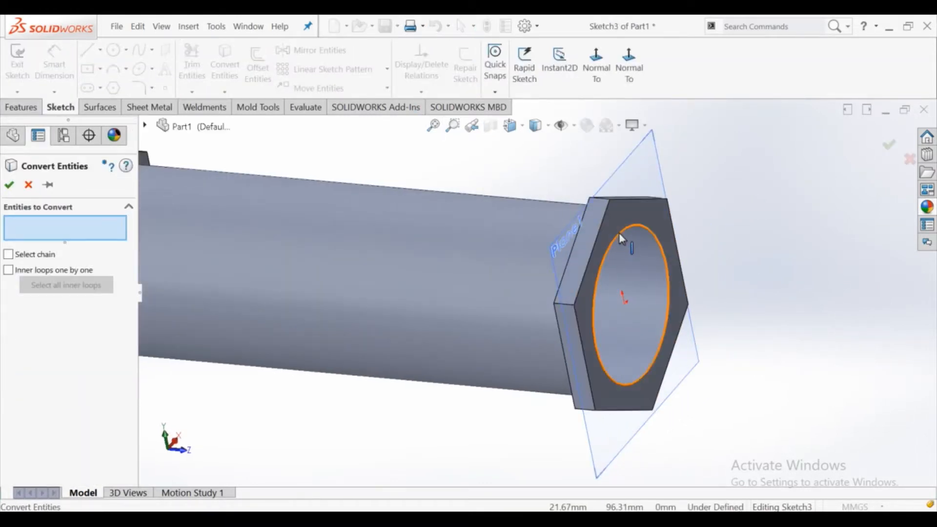
click(619, 242)
key(Return)
scroll(455, 411, up, 4)
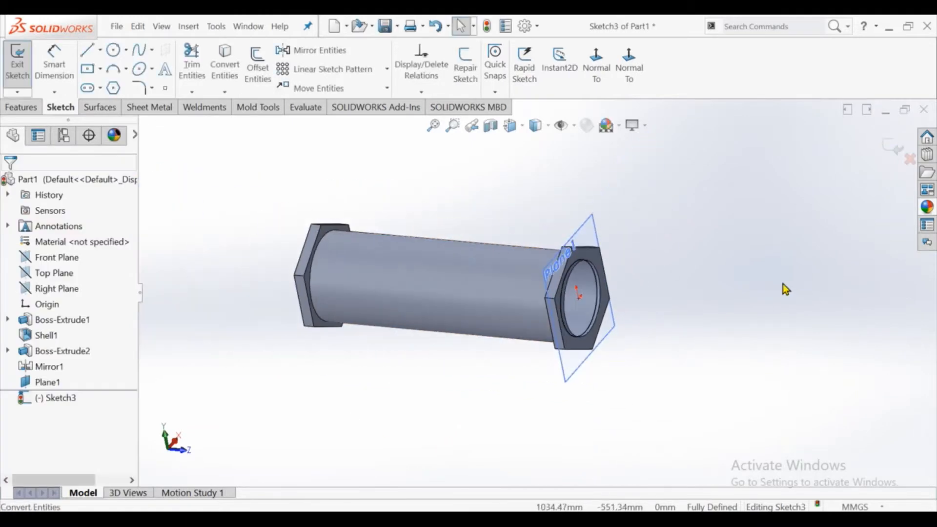
double_click(759, 363)
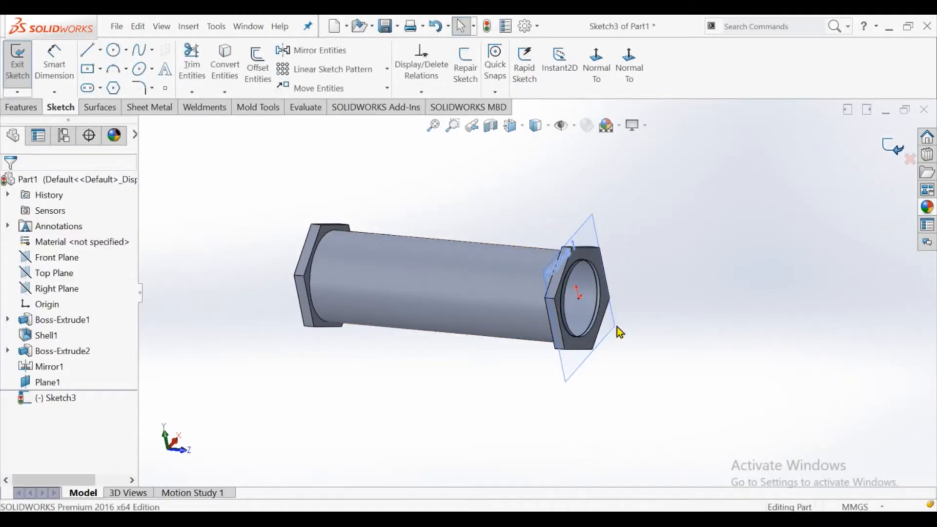
click(617, 327)
click(682, 293)
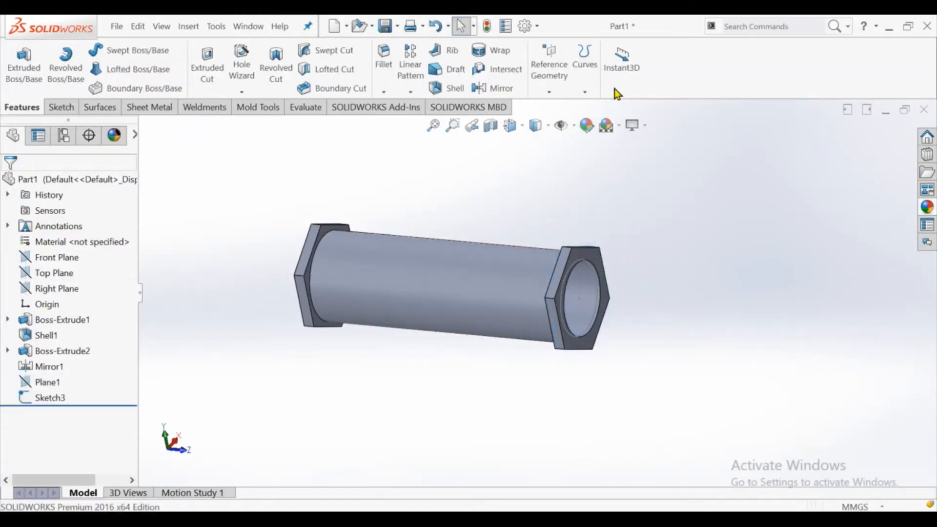
Create a constant-pitch helix from the converted circle, 780 mm high with 55 revolutions, running back through the tube.
click(564, 88)
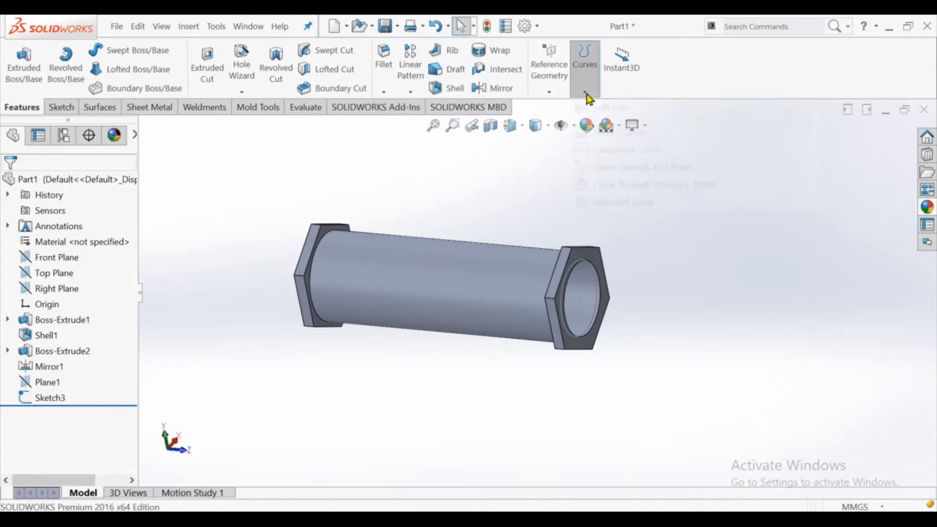
click(610, 201)
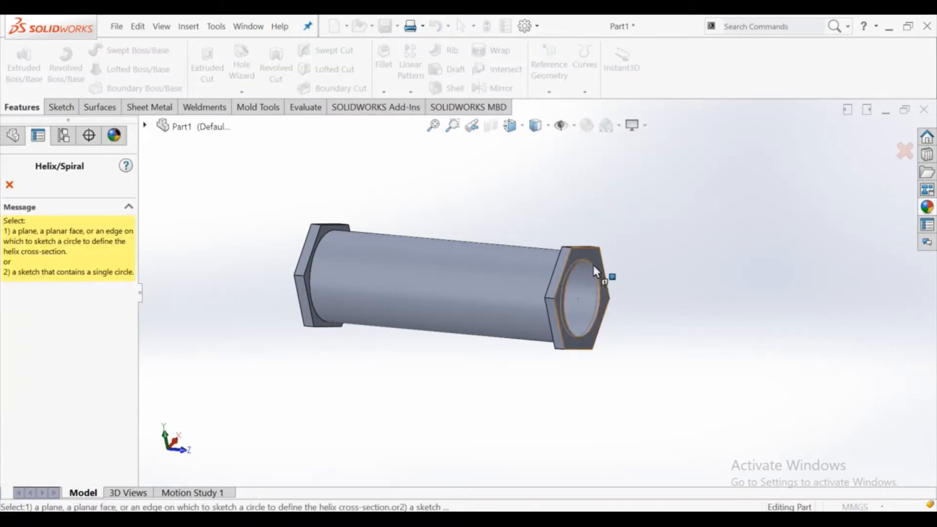
click(598, 297)
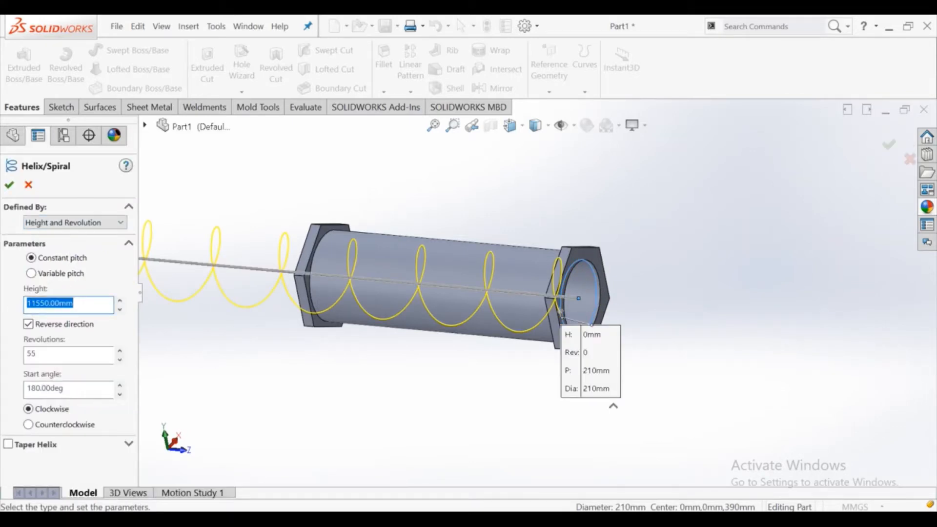
text(780)
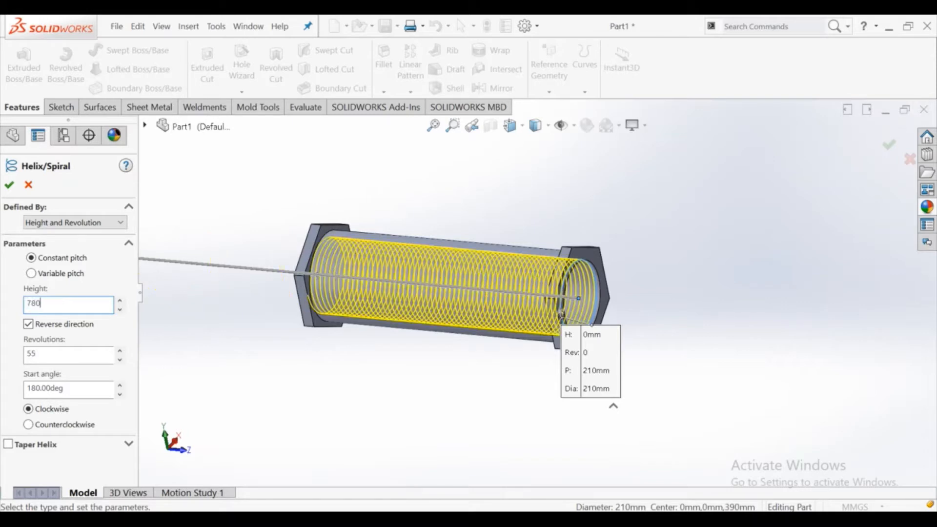
key(Return)
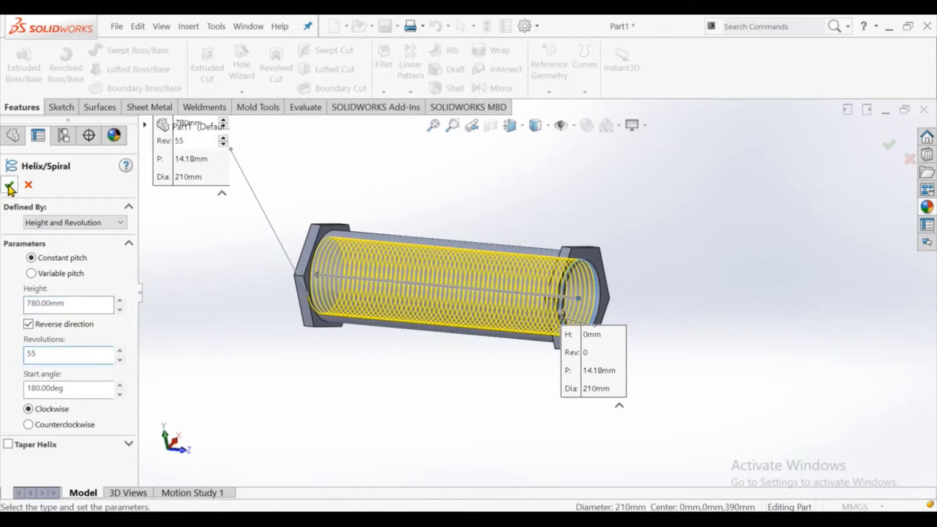
key(Return)
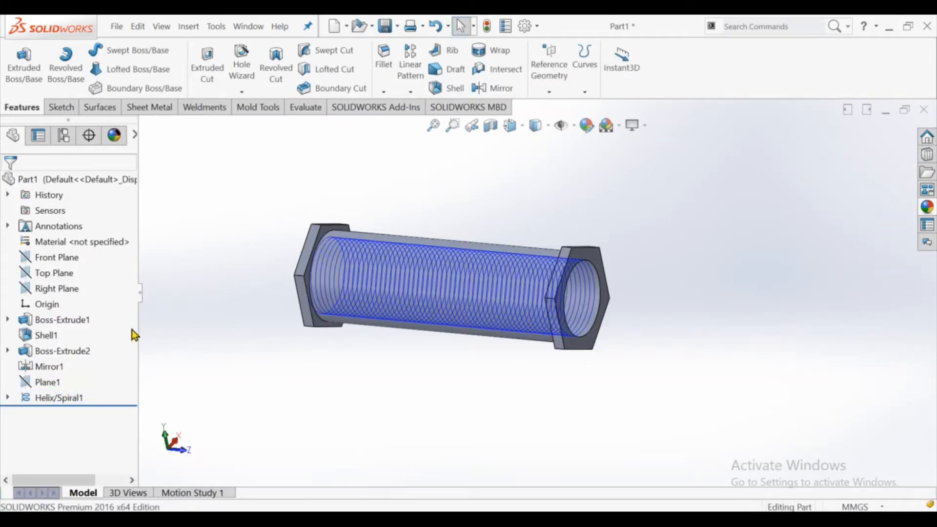
Start a sketch on the Top Plane and draw a circle about 17 mm in diameter outside the tube near the flange.
click(55, 273)
mouse_move(332, 341)
middle_down()
mouse_move(358, 350)
mouse_move(337, 350)
middle_up()
click(65, 108)
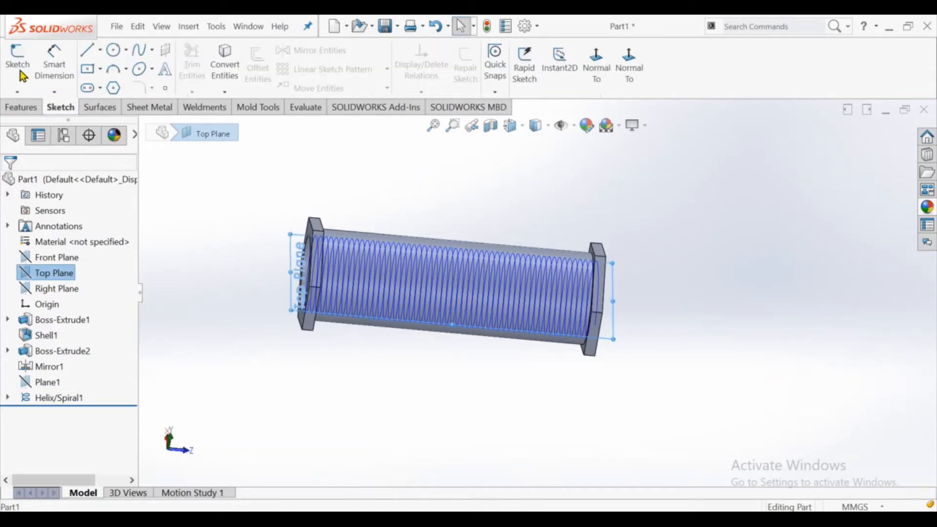
click(18, 66)
click(597, 66)
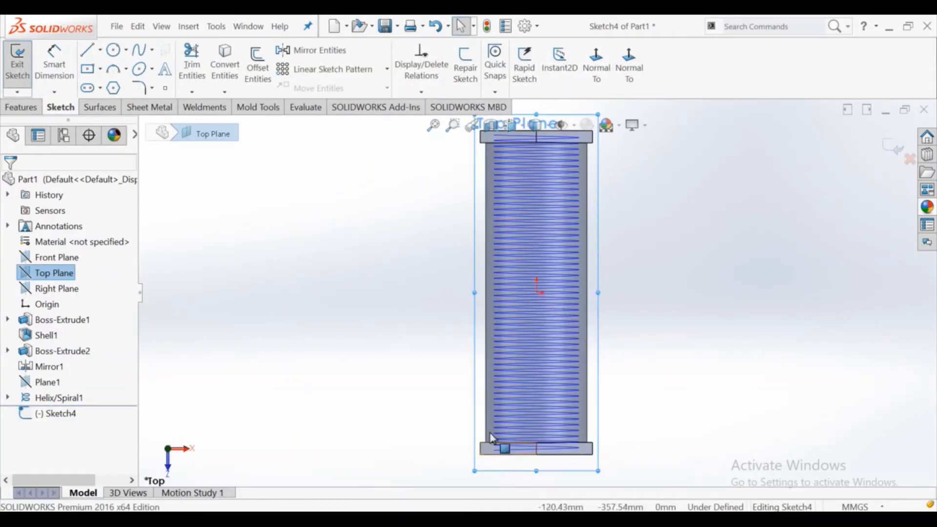
scroll(508, 414, down, 5)
click(117, 54)
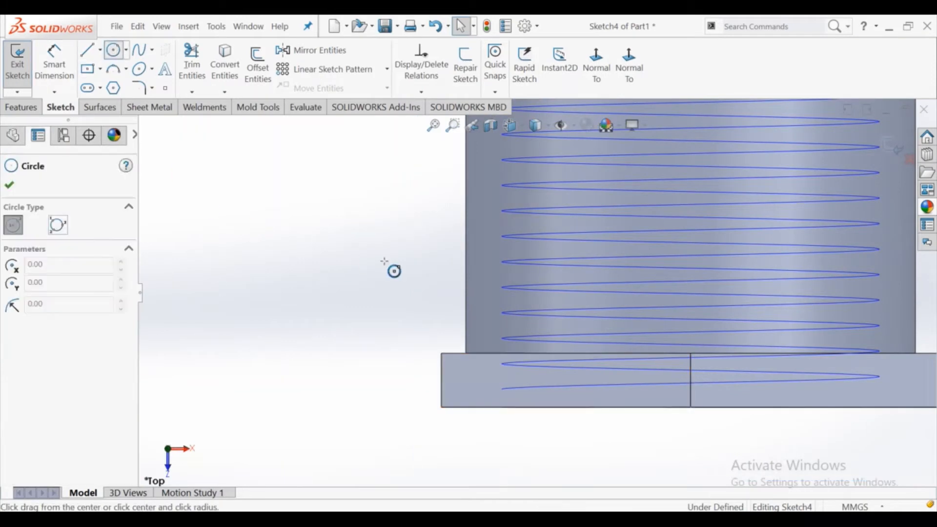
click(379, 260)
click(386, 274)
right_click(386, 274)
click(398, 284)
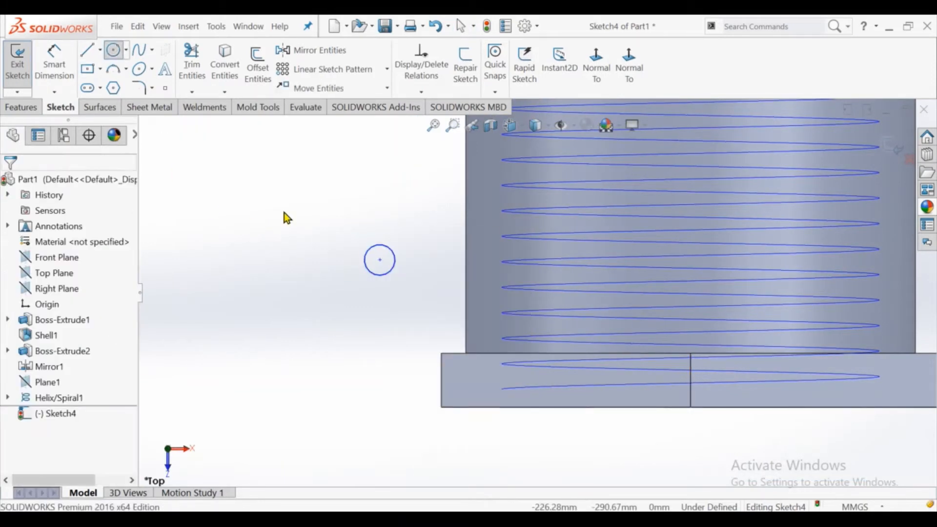
Dimension the small circle's diameter at 7 mm.
click(67, 73)
click(364, 259)
click(308, 251)
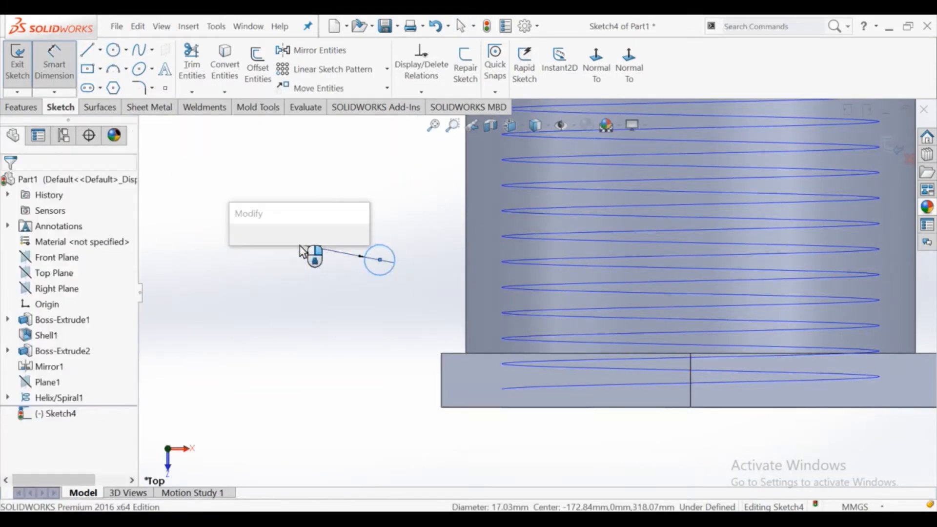
text(7)
key(Return)
key(Escape)
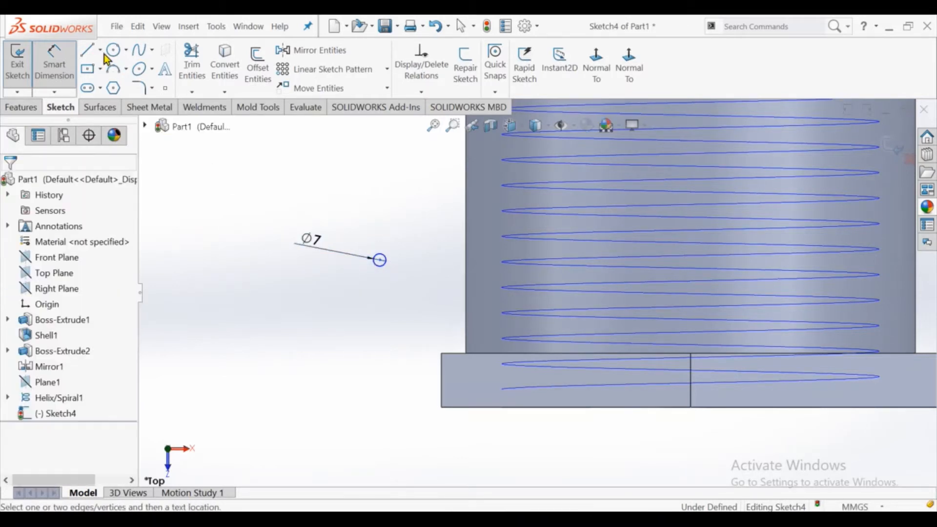
Sketch a vertical line from the small circle's centre to its lowest point and make it construction geometry.
click(379, 260)
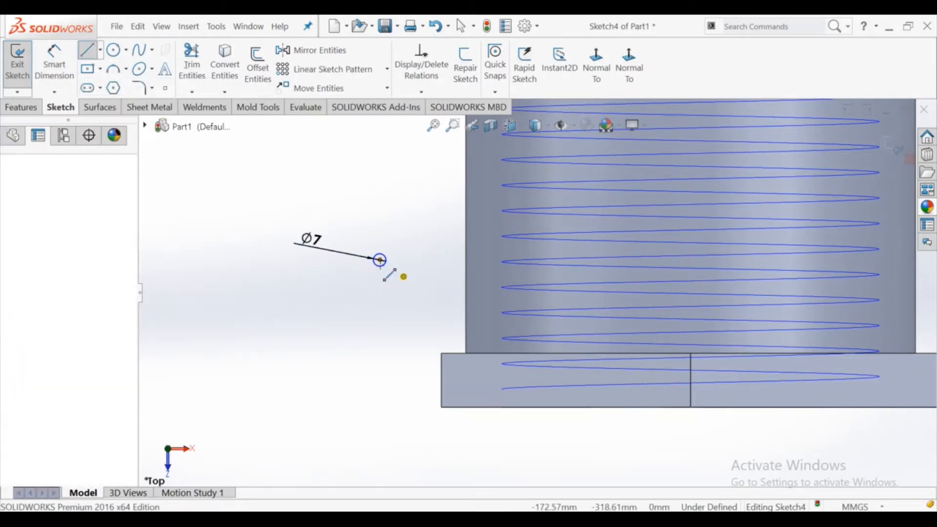
click(380, 266)
right_click(384, 280)
click(410, 276)
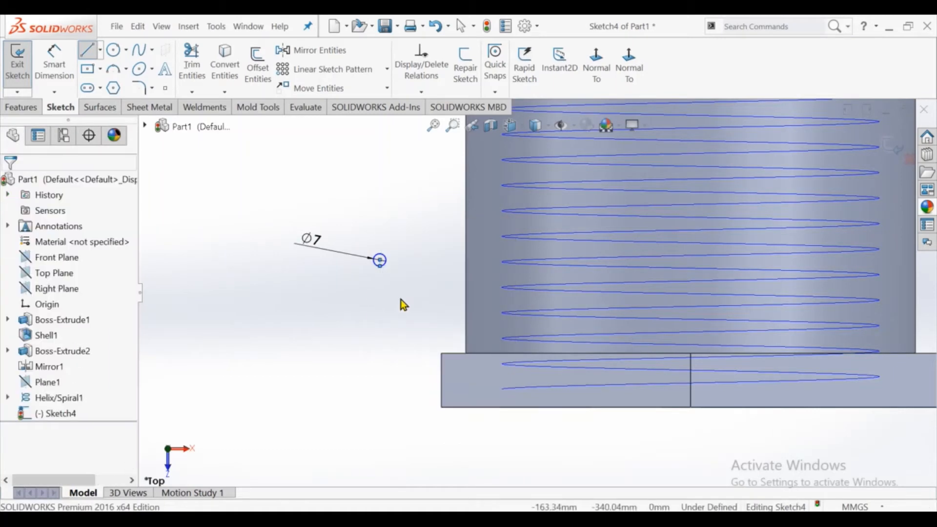
scroll(408, 292, down, 3)
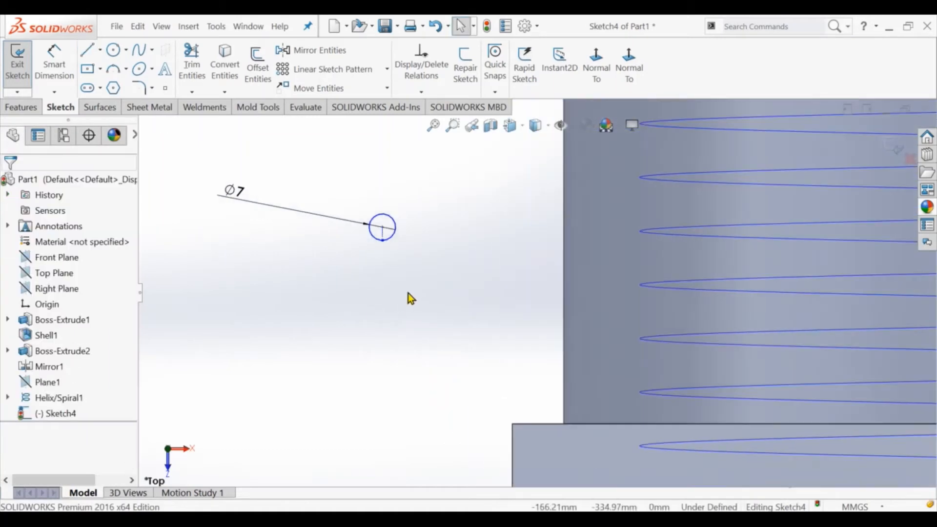
click(382, 238)
click(422, 201)
Add a Pierce relation between the line's lower endpoint and the helix, and close the sketch.
click(384, 251)
click(383, 244)
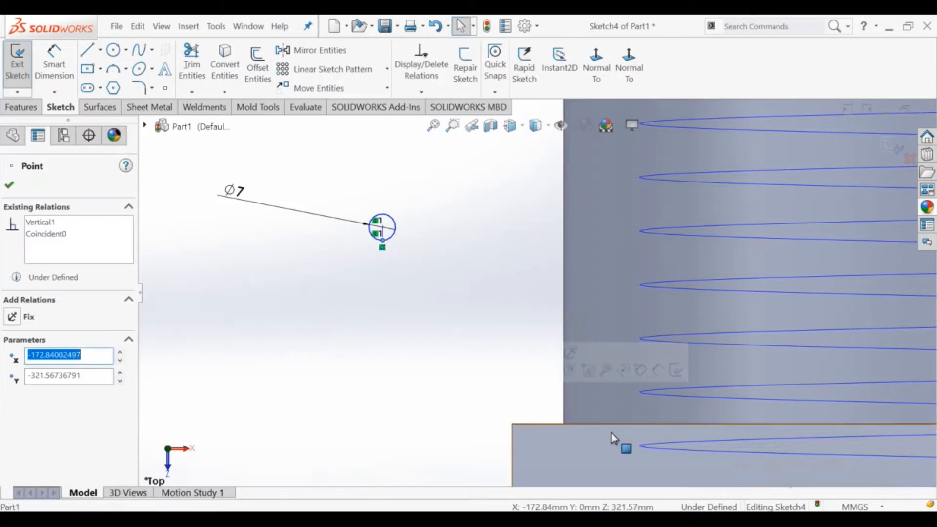
scroll(612, 434, up, 2)
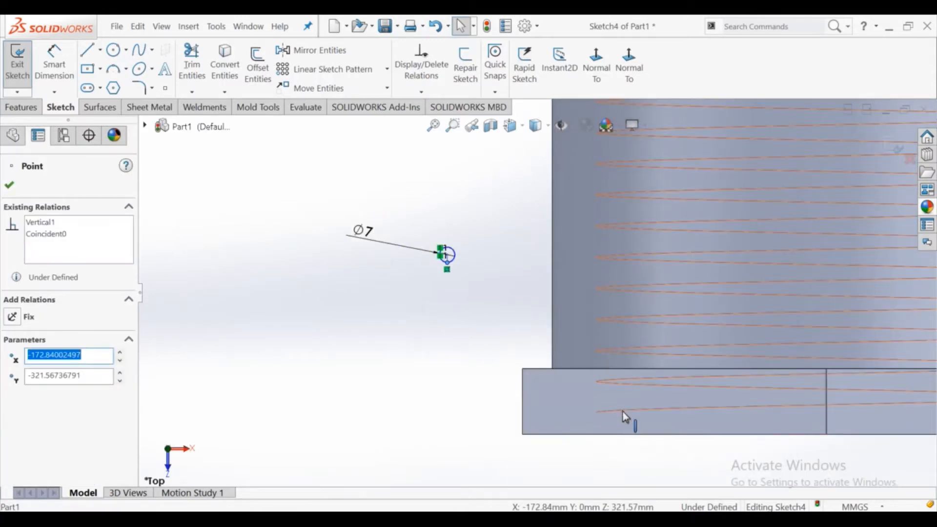
ctrl+click(624, 412)
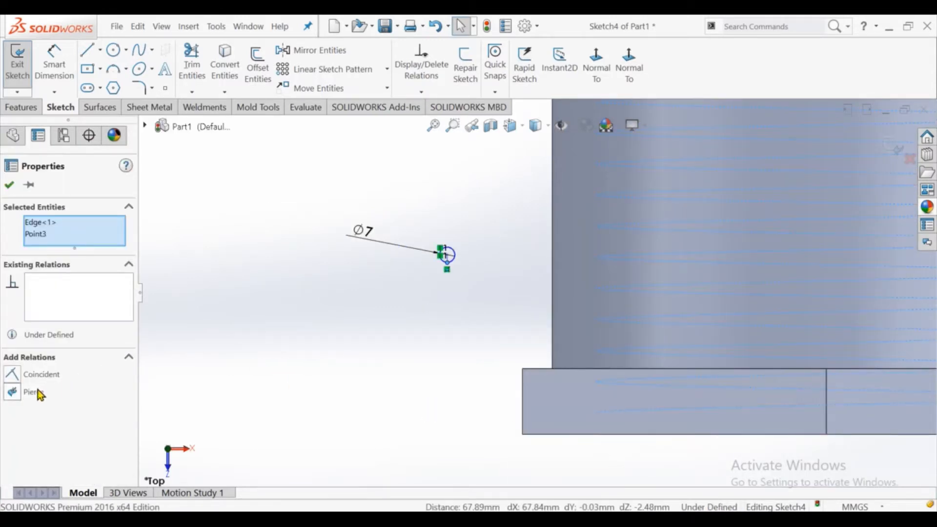
click(41, 393)
click(335, 312)
middle_drag(753, 318, 732, 166)
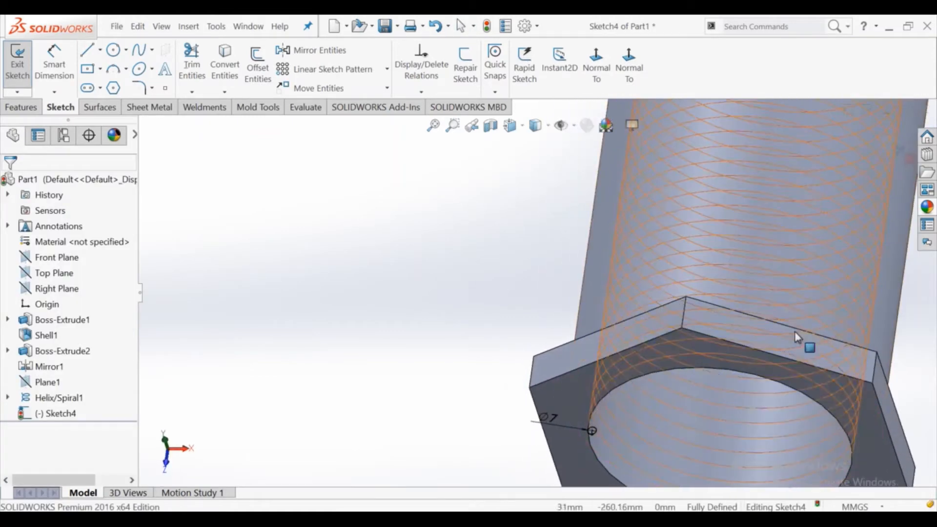
click(888, 152)
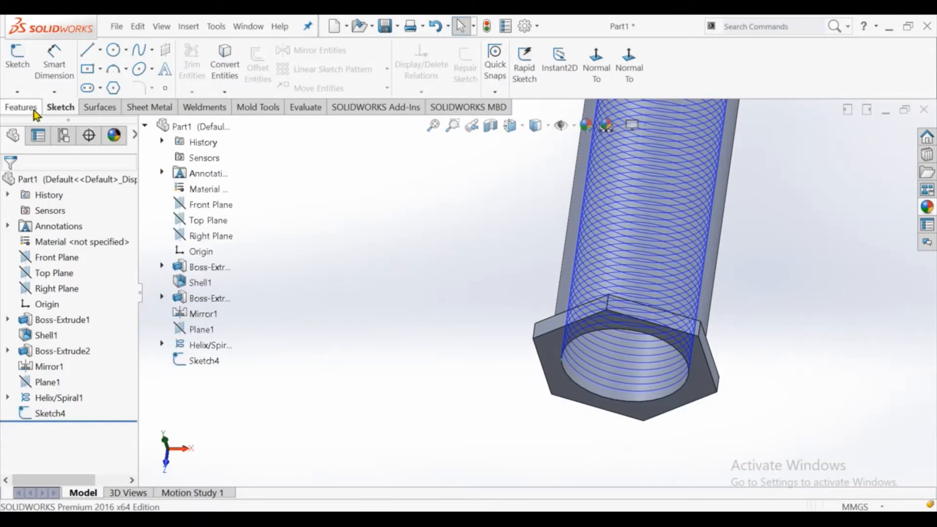
Cut the internal thread with a Swept Cut, using the 7 mm circle sketch as profile and the helix as path.
click(34, 110)
click(312, 50)
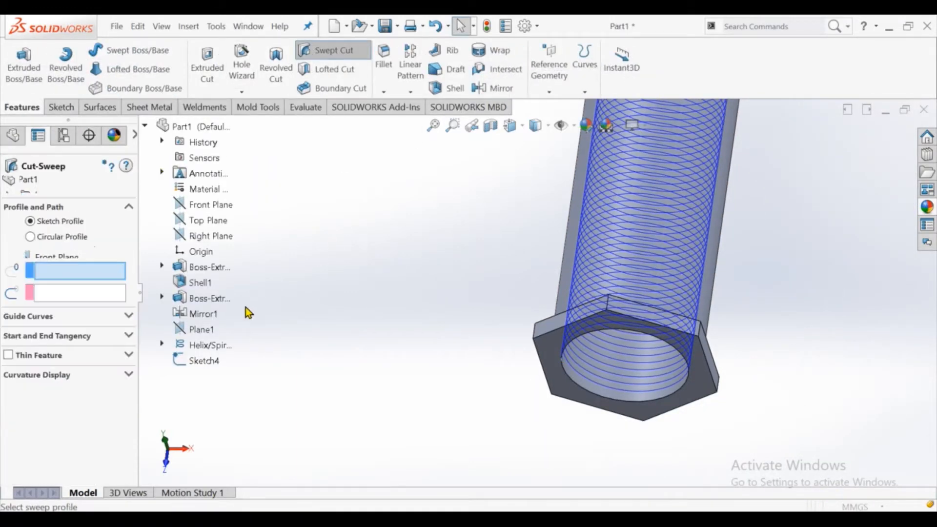
scroll(561, 374, down, 5)
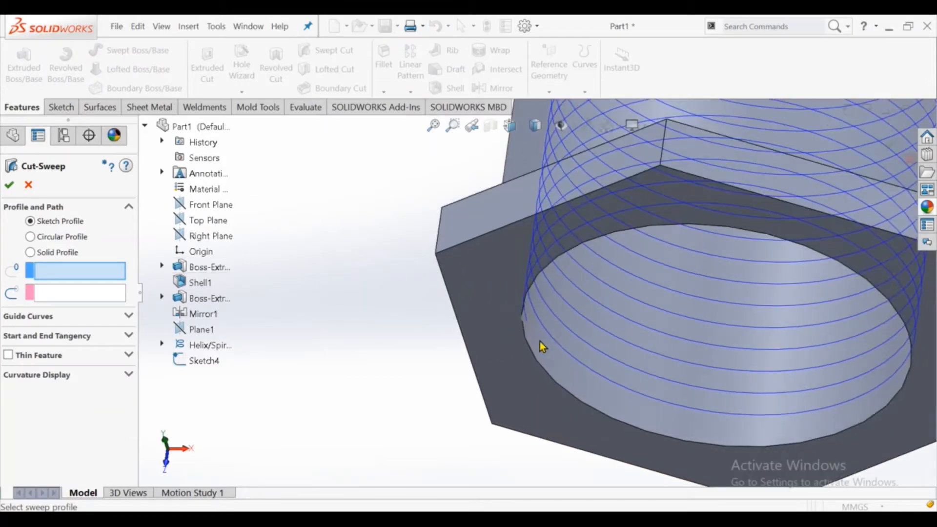
middle_drag(542, 346, 525, 330)
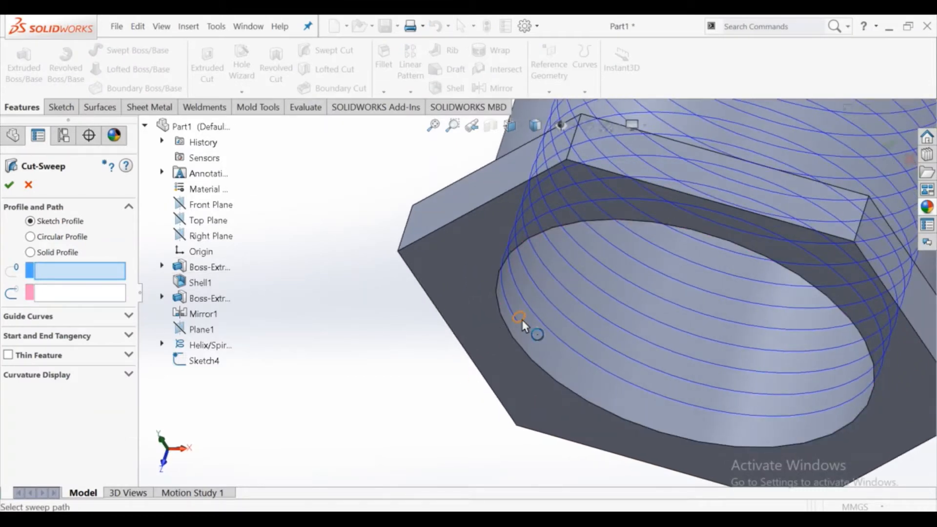
click(522, 320)
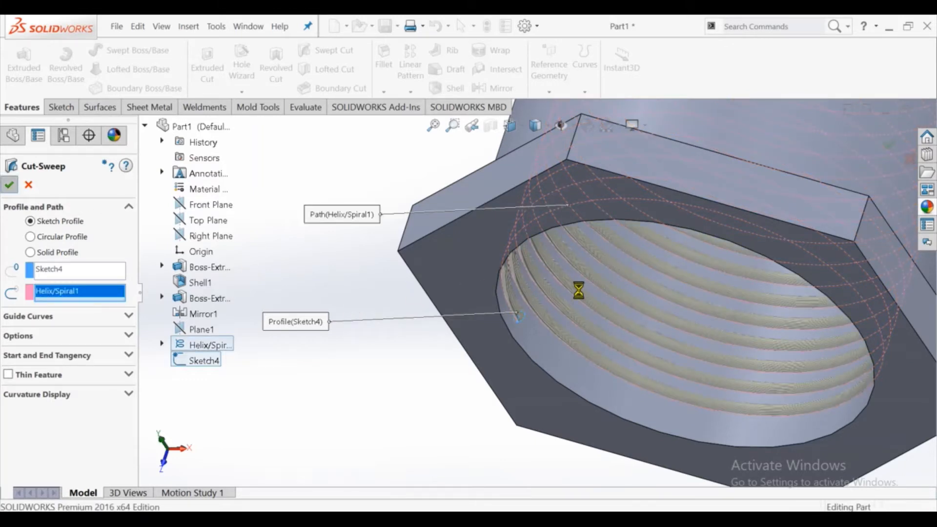
key(Return)
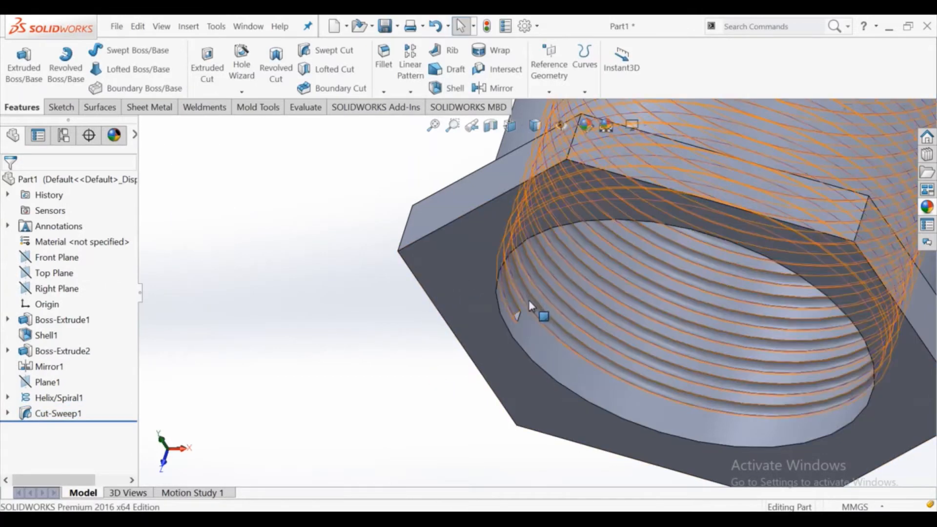
Hide the helix curve in the threaded tube.
click(532, 306)
click(583, 281)
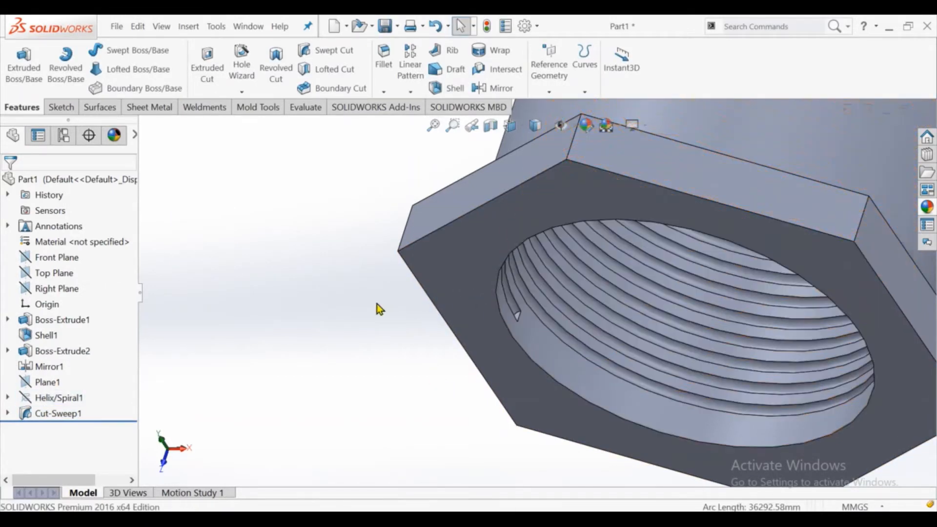
scroll(614, 275, up, 8)
middle_drag(629, 252, 624, 216)
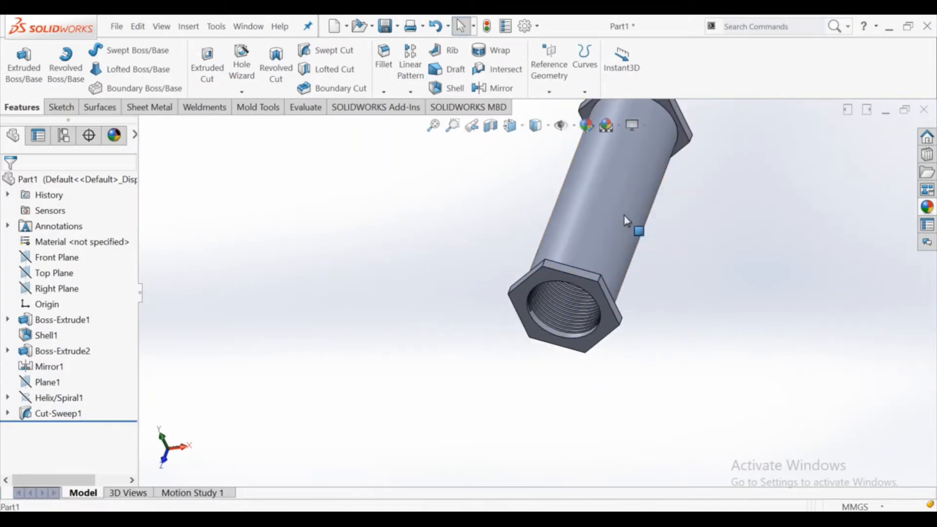
Examine the internal thread along the whole tube in a temporary section view cut through the Top Plane.
click(505, 131)
click(496, 215)
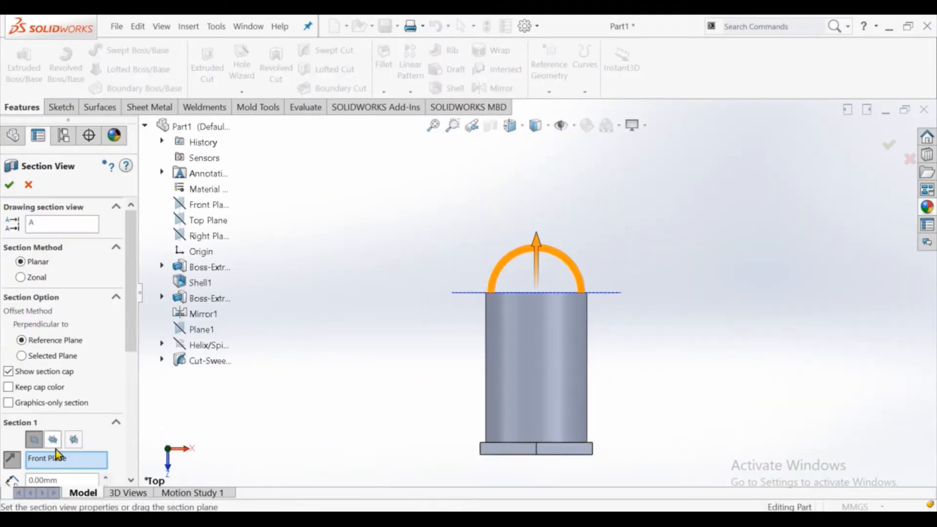
click(55, 447)
click(11, 188)
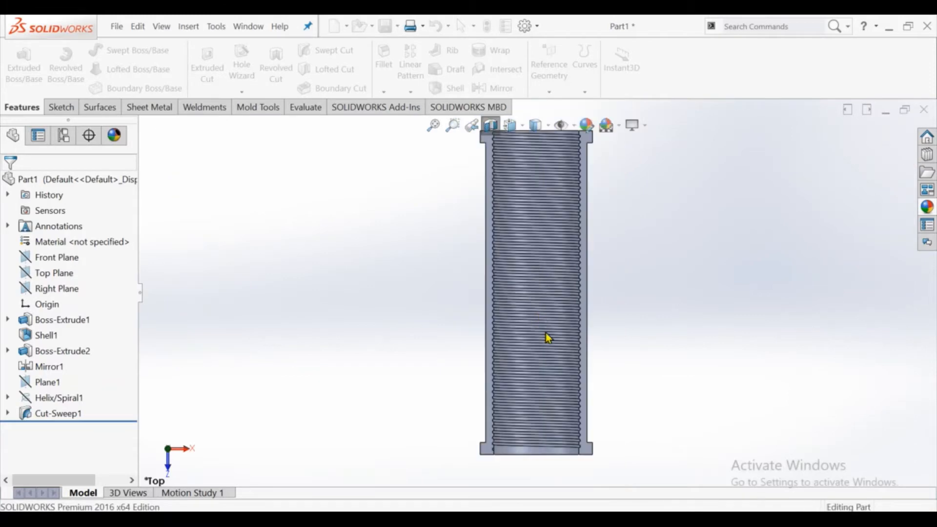
middle_drag(548, 339, 536, 241)
scroll(554, 381, down, 4)
middle_drag(554, 382, 517, 397)
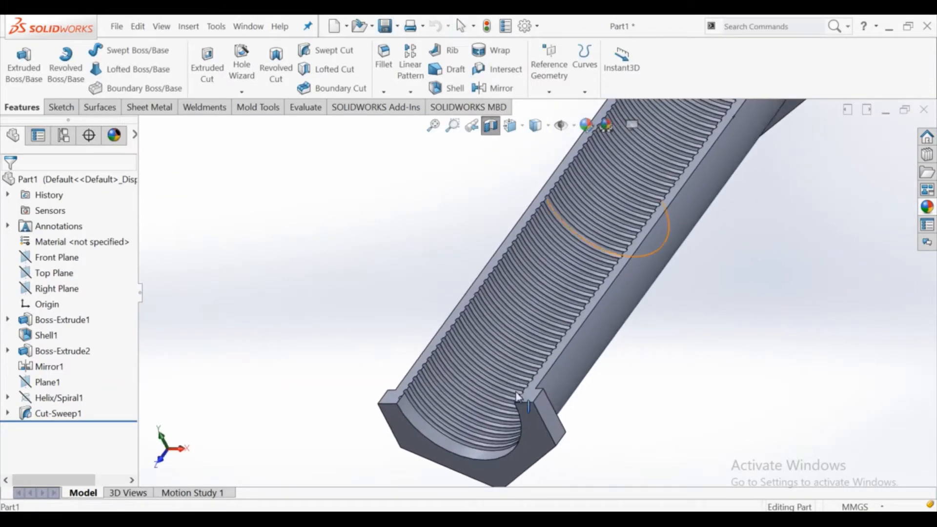
click(490, 126)
Chamfer the inner circular edges of the bore at both hexagonal flanges with a 10 mm distance and a 45° angle.
click(384, 92)
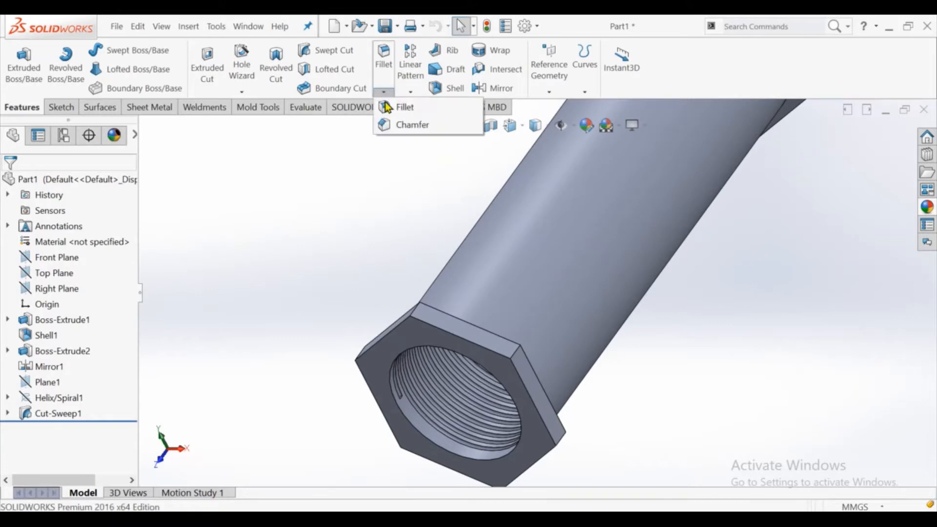
click(399, 124)
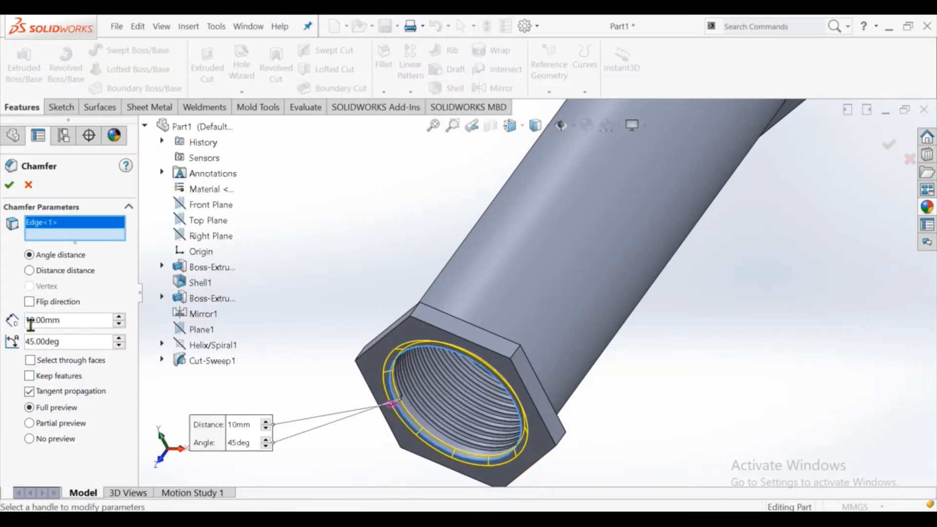
scroll(433, 266, up, 5)
middle_drag(549, 221, 489, 337)
scroll(587, 215, down, 5)
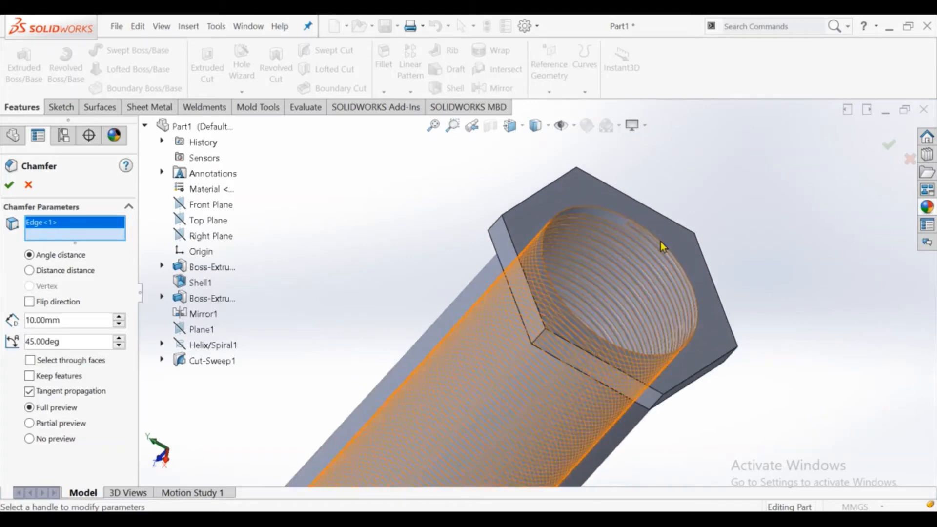
click(576, 205)
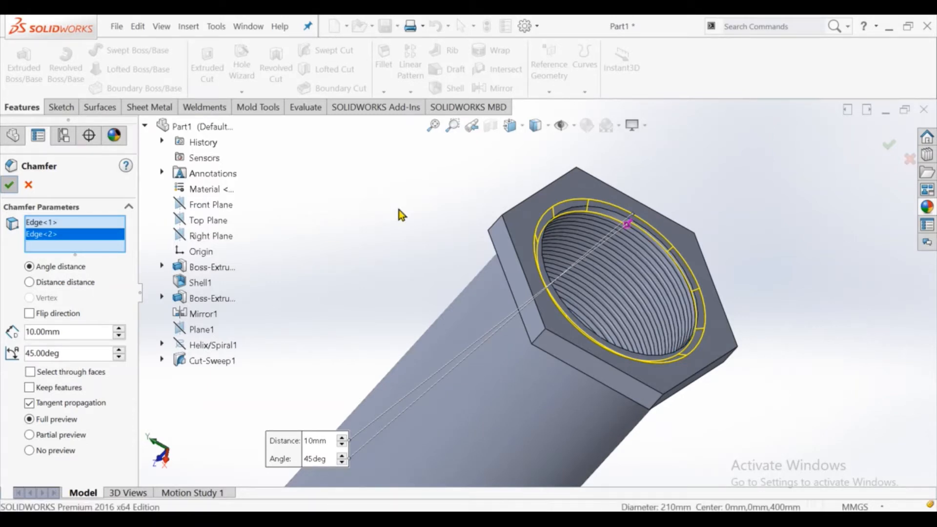
click(399, 209)
Create a reference plane offset 160 mm above the Top Plane.
scroll(467, 384, up, 8)
middle_drag(403, 349, 490, 271)
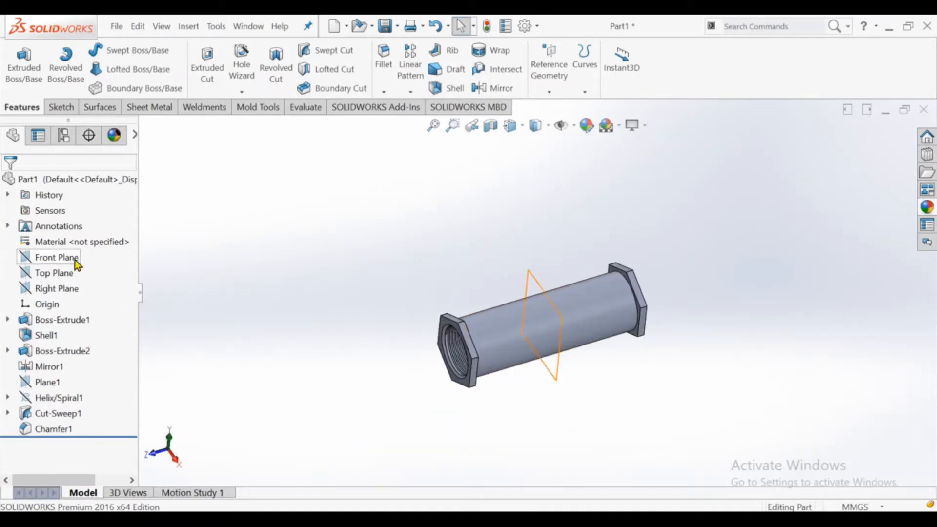
click(61, 273)
click(541, 92)
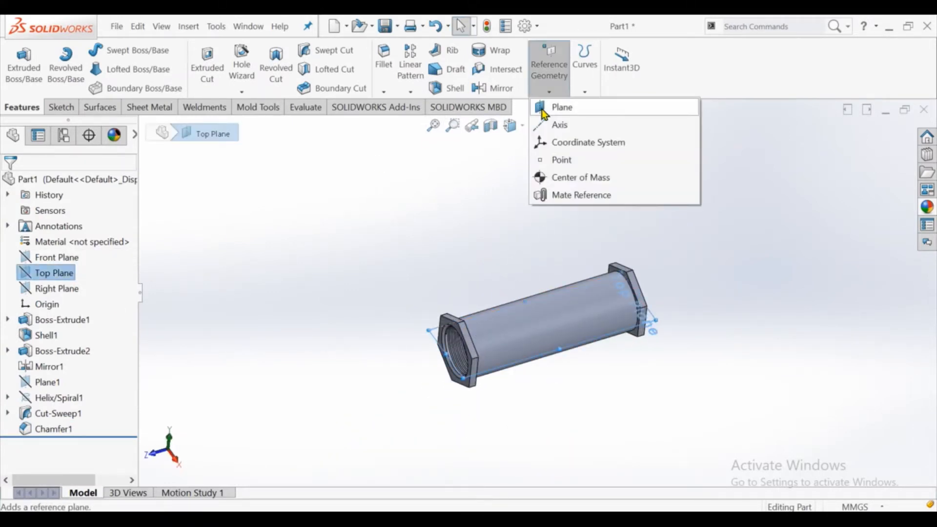
click(543, 109)
text(160)
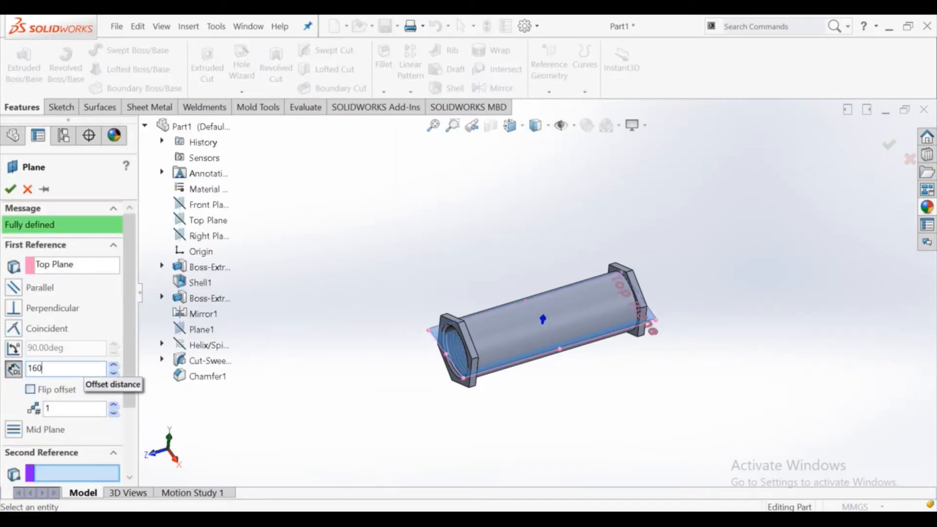
key(Return)
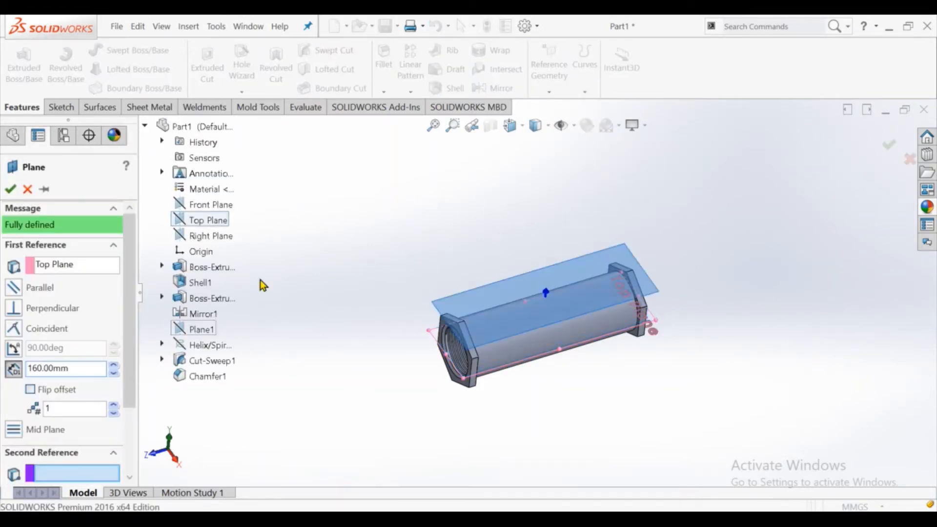
click(10, 189)
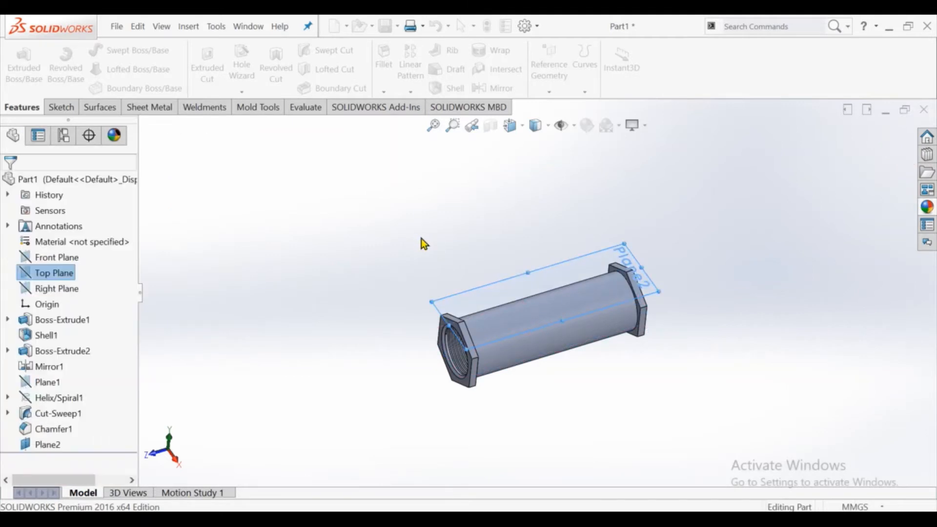
Start a sketch on the new offset plane and draw a circle about 217 mm in diameter centred on the origin.
click(544, 267)
click(541, 258)
click(606, 80)
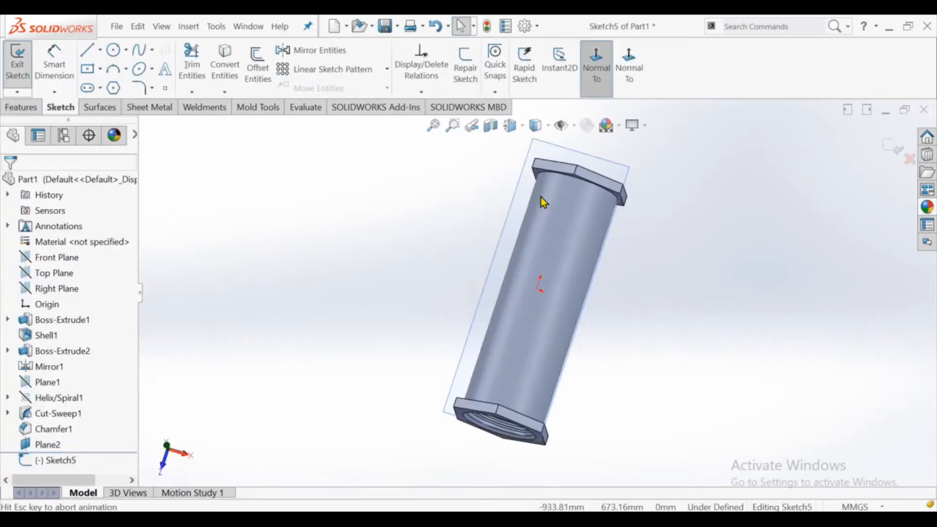
click(114, 49)
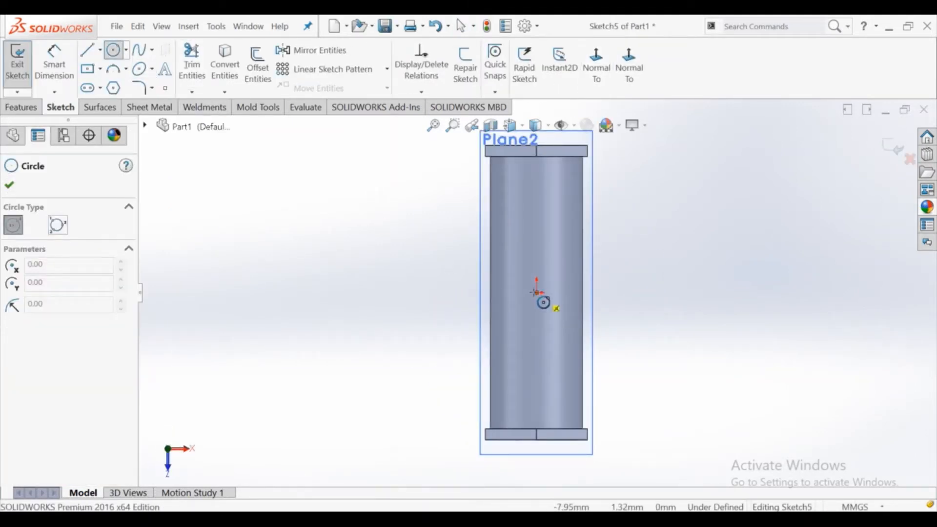
drag(536, 305, 536, 333)
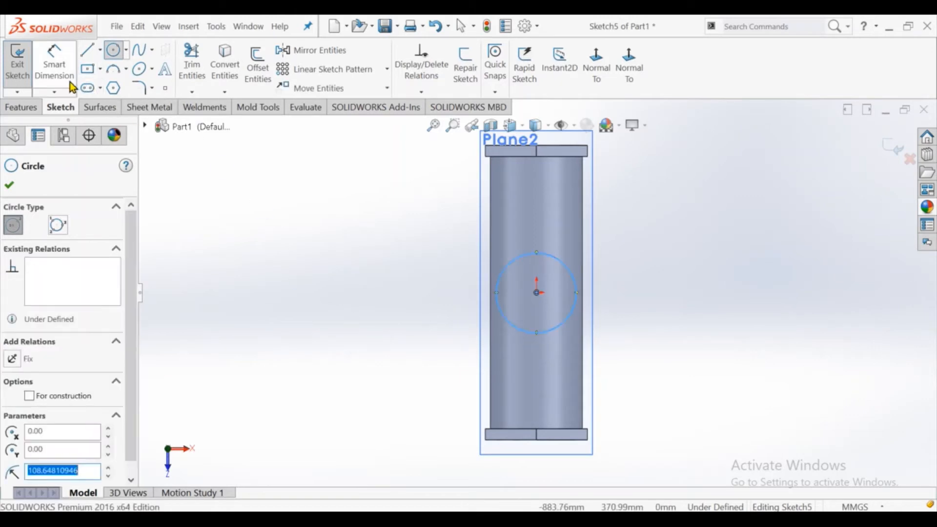
Dimension the circle's diameter and set it to 220 mm.
click(72, 87)
click(522, 256)
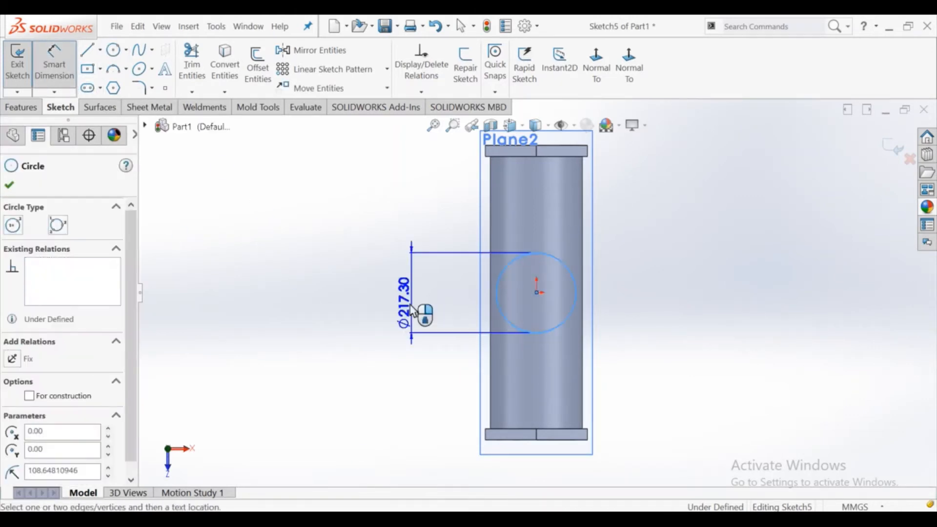
click(415, 299)
text(220)
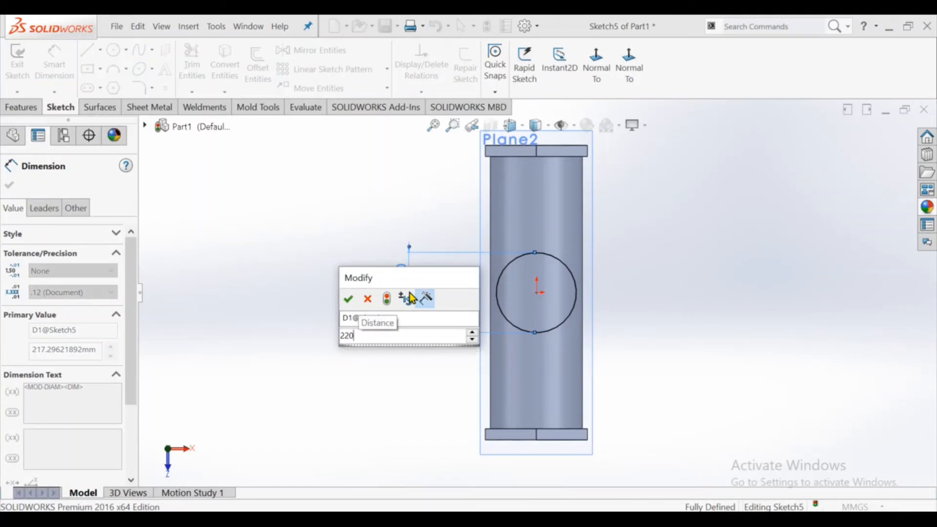
key(Return)
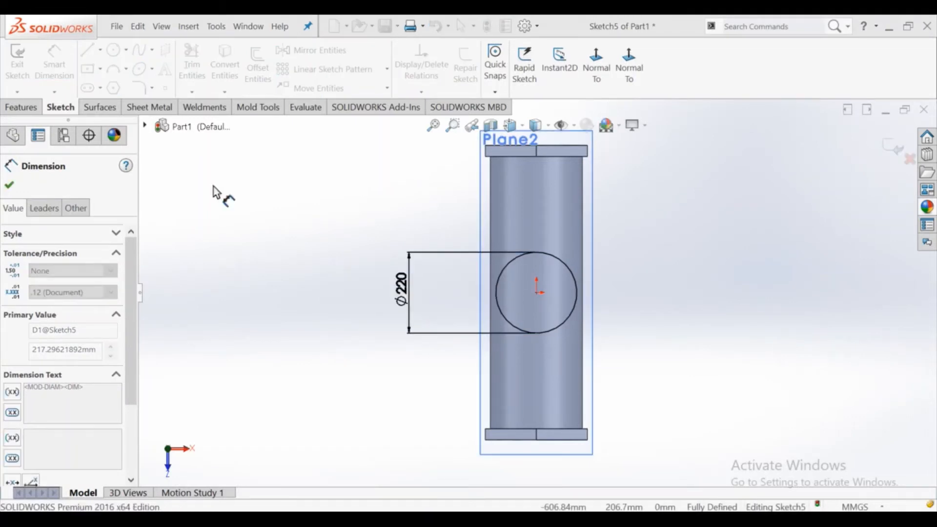
key(Escape)
Extrude the 220 mm circle toward the tube with Up To Surface, ending on the tube's outer cylindrical face and merging the result.
click(22, 107)
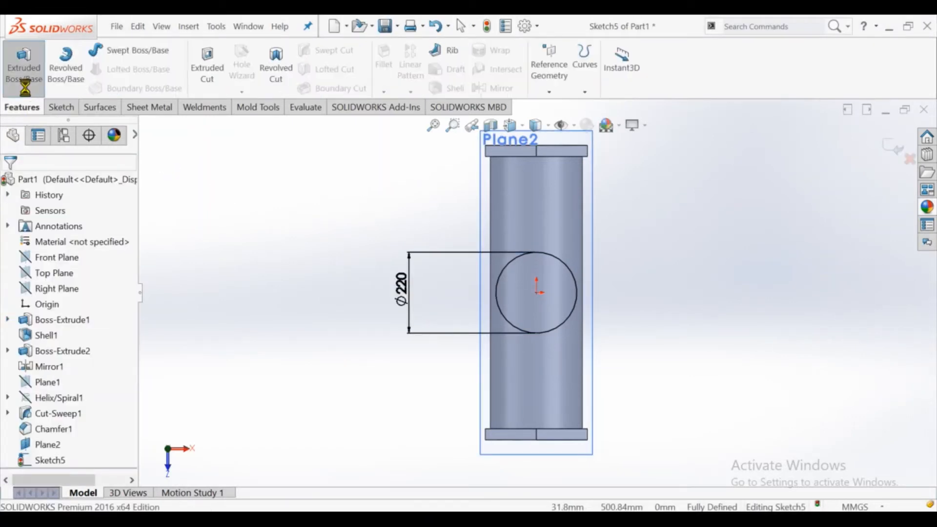
click(24, 64)
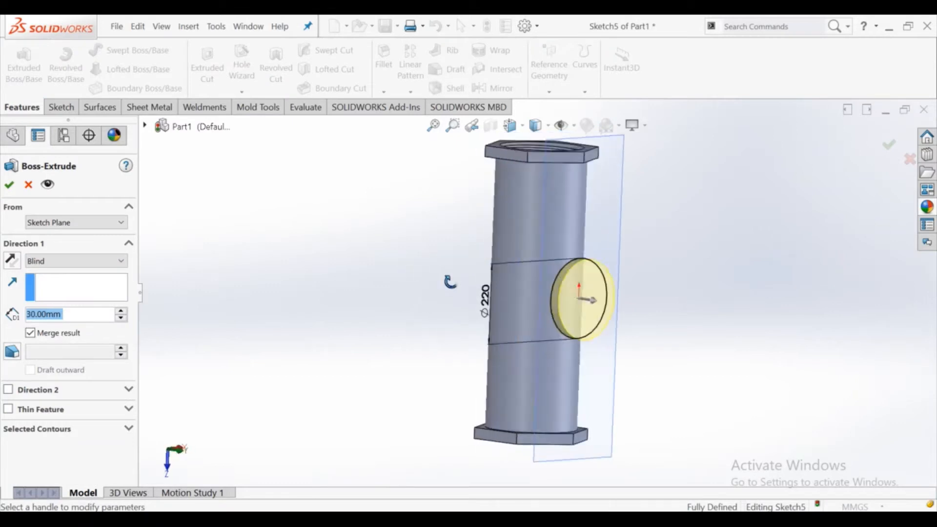
click(60, 264)
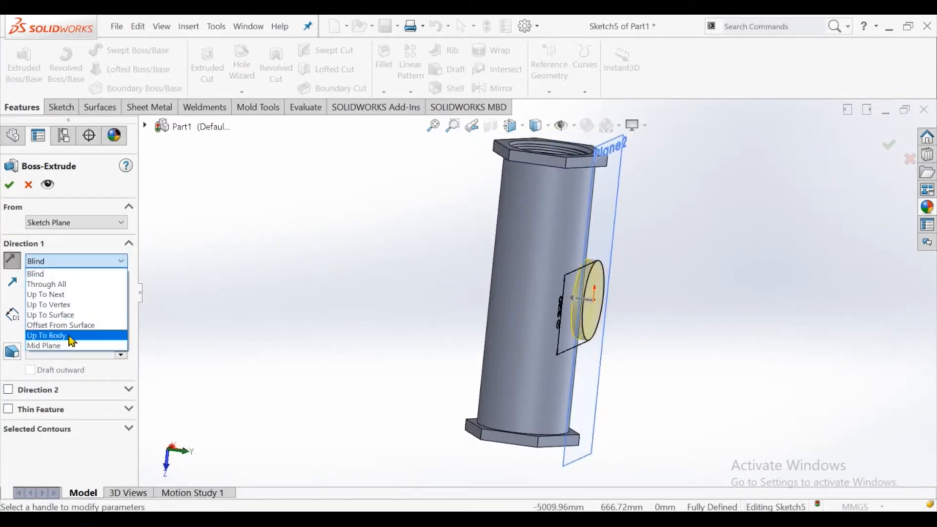
click(70, 296)
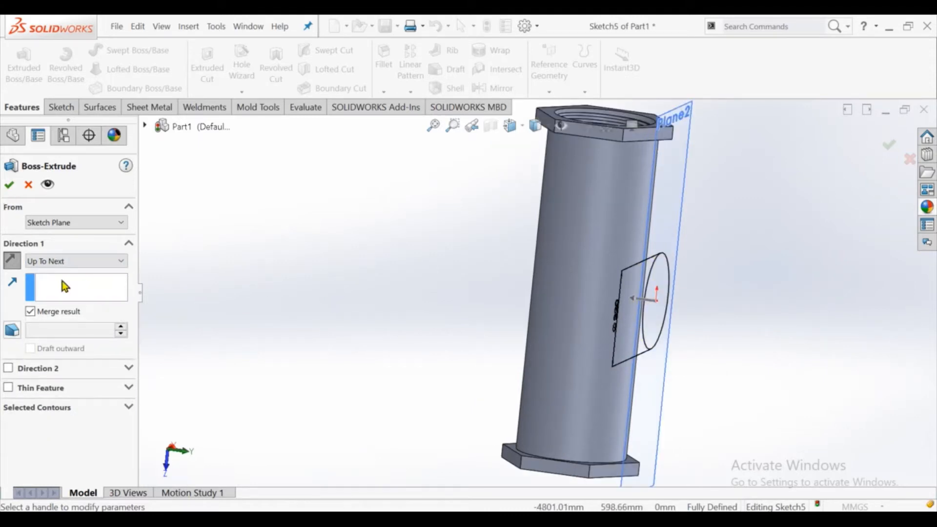
click(71, 264)
click(73, 314)
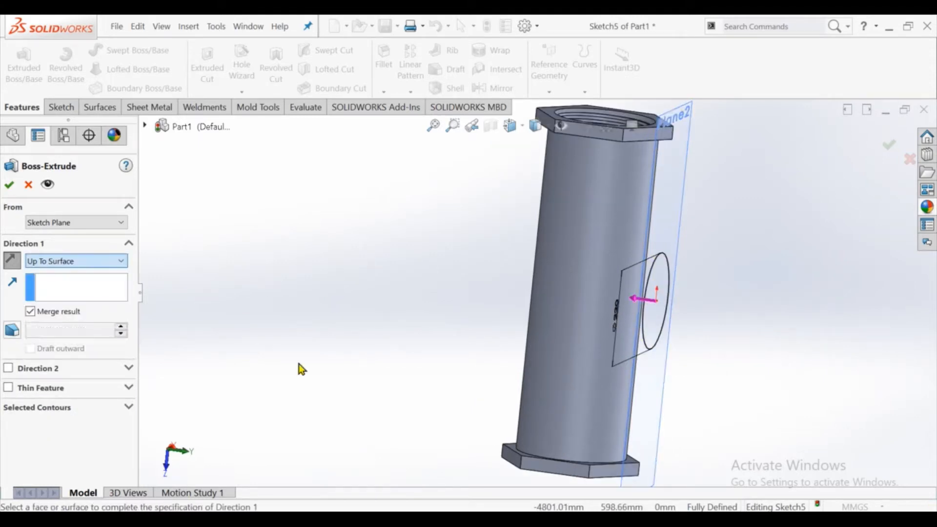
click(592, 307)
click(9, 184)
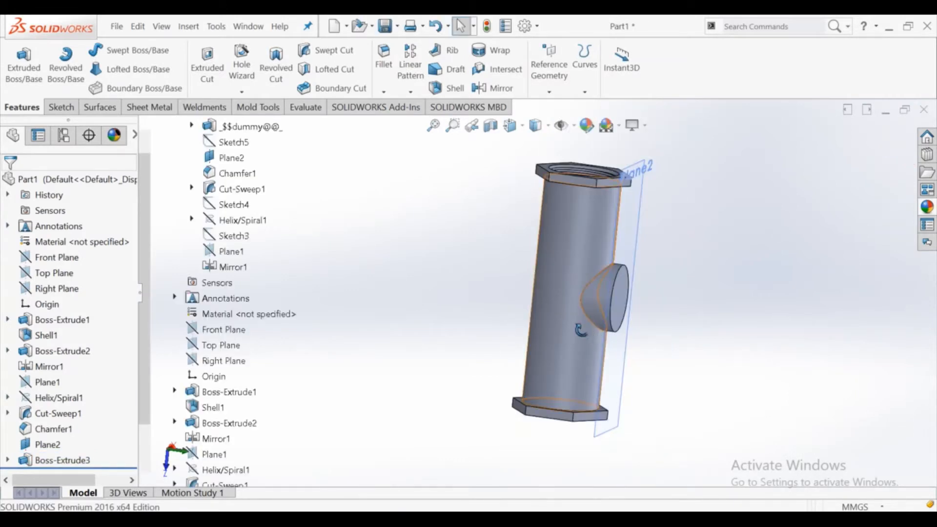
Hide the offset plane that carries the side boss's sketch.
click(640, 236)
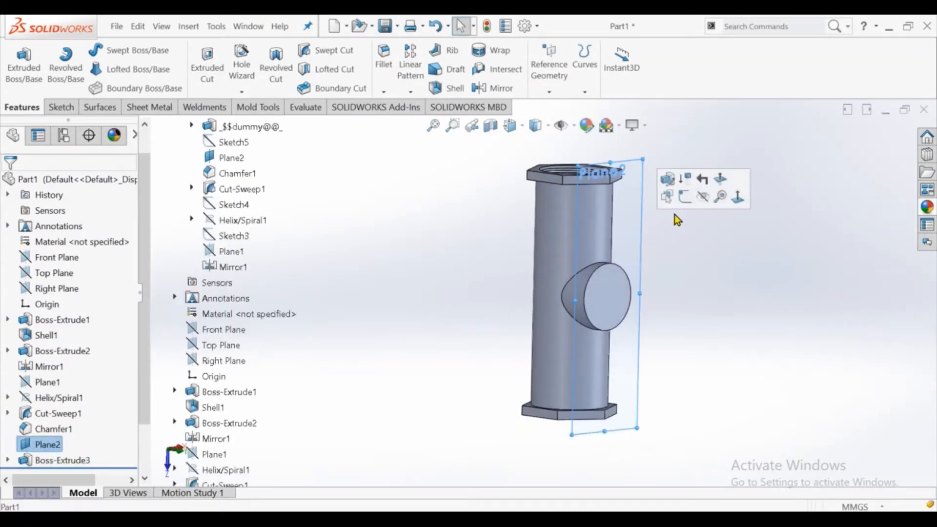
click(693, 195)
click(619, 307)
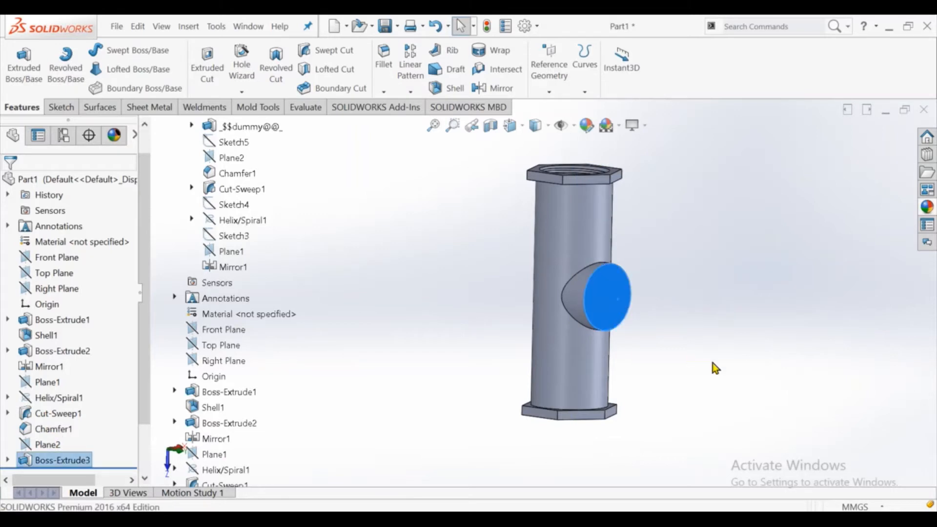
click(712, 362)
Start a sketch on the side boss's flat end face and draw a center rectangle from the origin, extending beyond both sides of the tube.
click(611, 296)
click(647, 252)
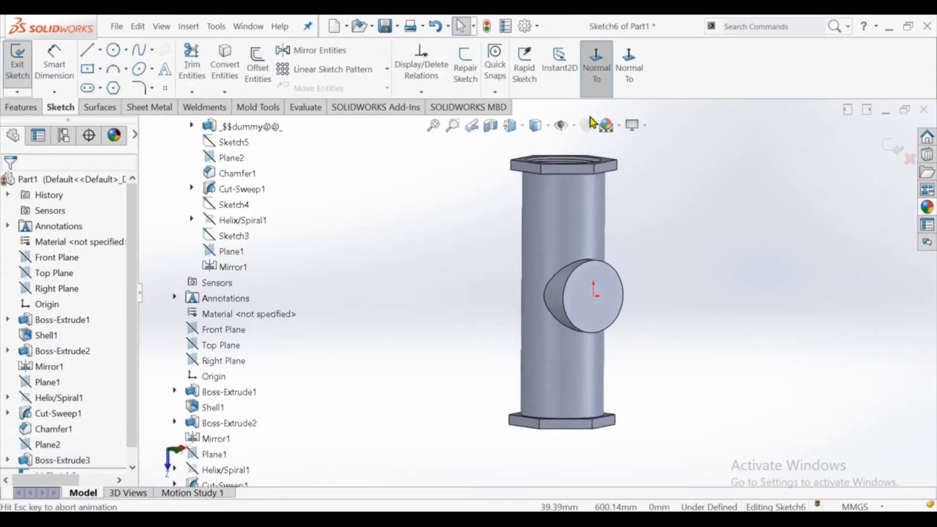
scroll(553, 285, down, 1)
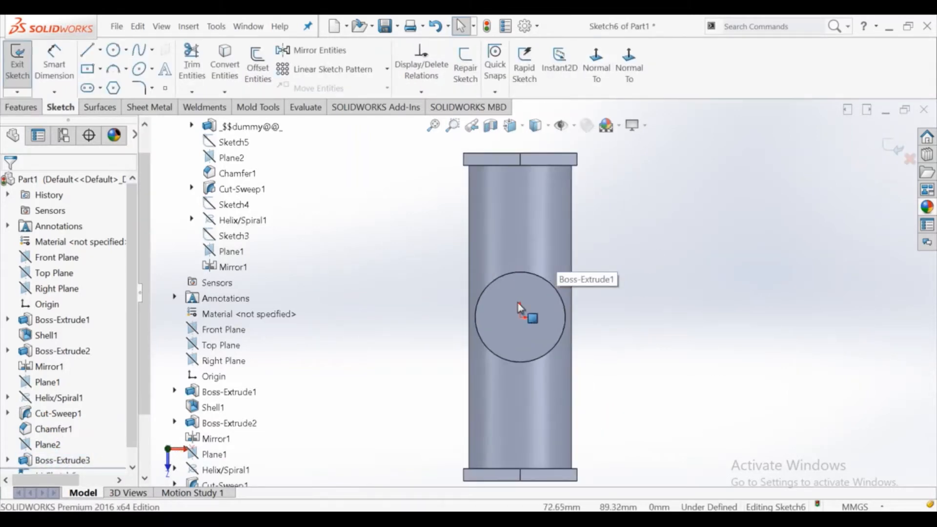
click(191, 126)
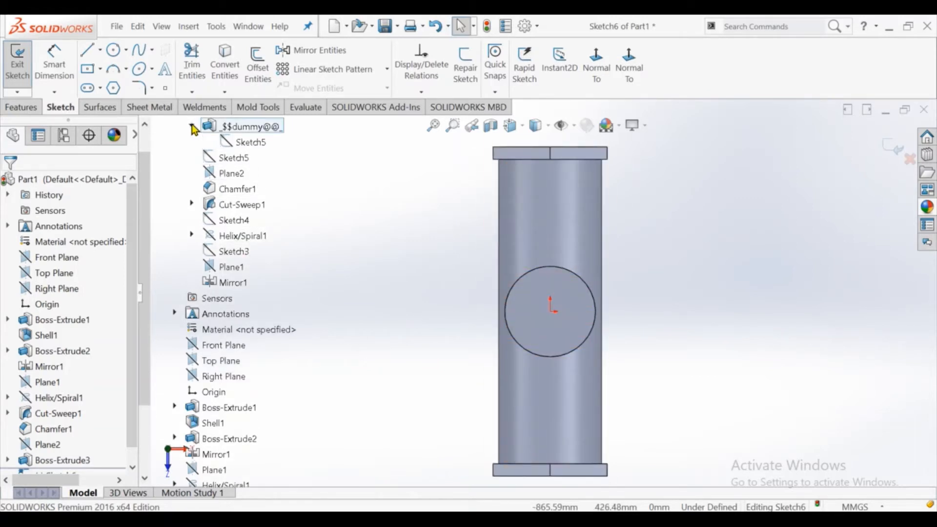
scroll(190, 148, up, 1)
click(158, 126)
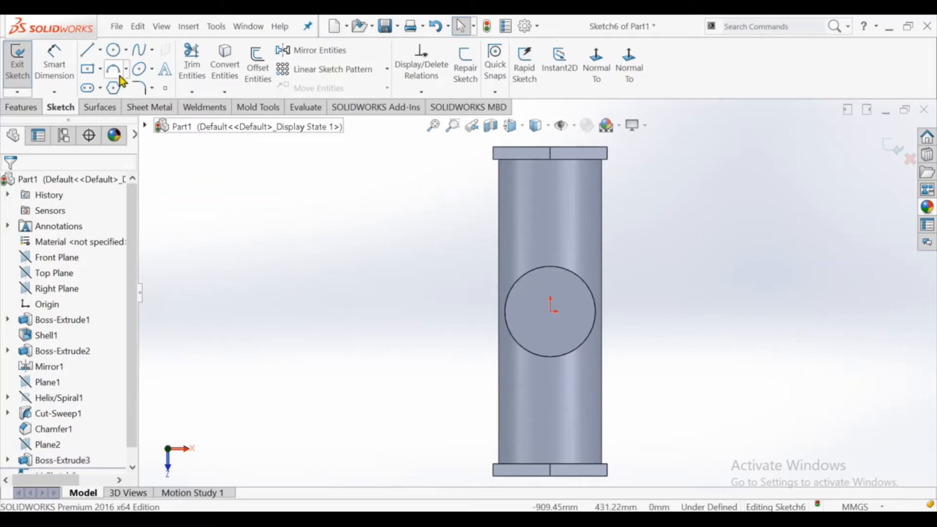
click(88, 69)
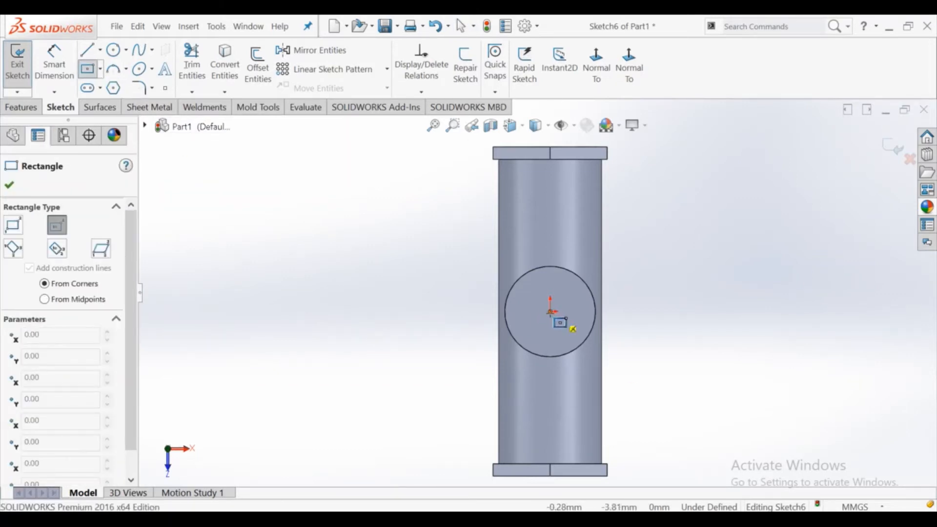
click(550, 311)
click(450, 206)
right_click(451, 208)
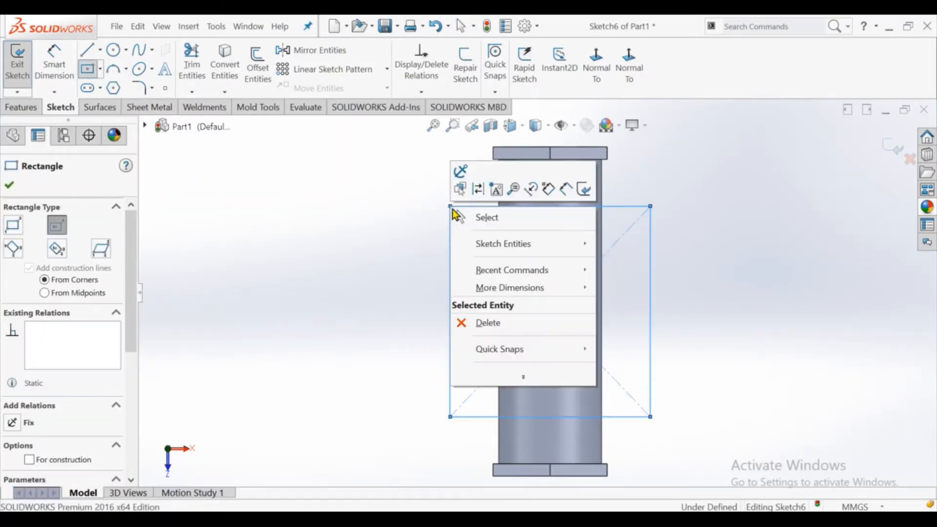
click(455, 216)
Draw a circle centered on the origin and reaching the rectangle's left edge, about 243 mm in radius.
click(126, 51)
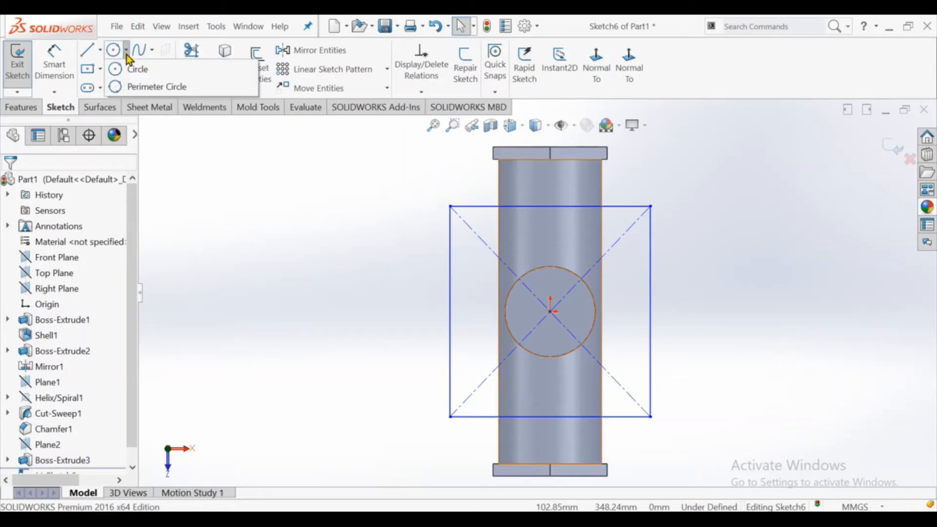
click(137, 73)
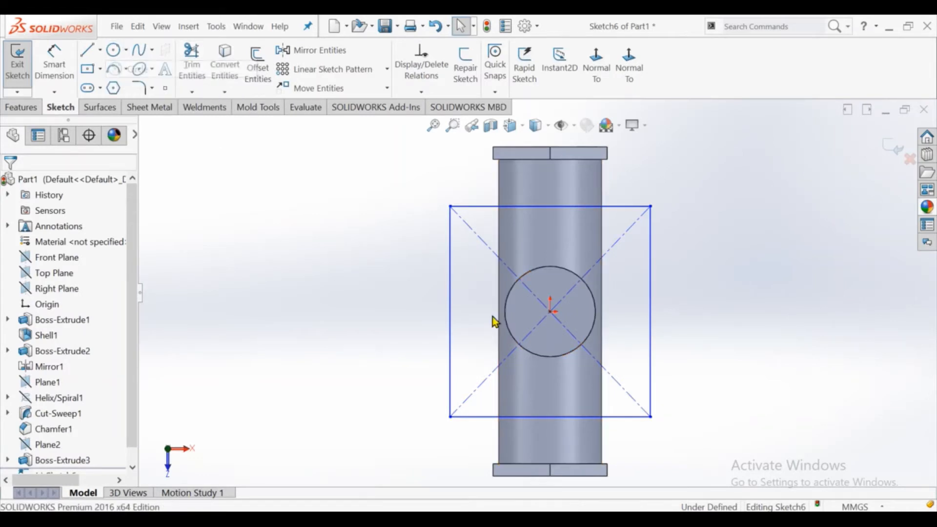
click(550, 311)
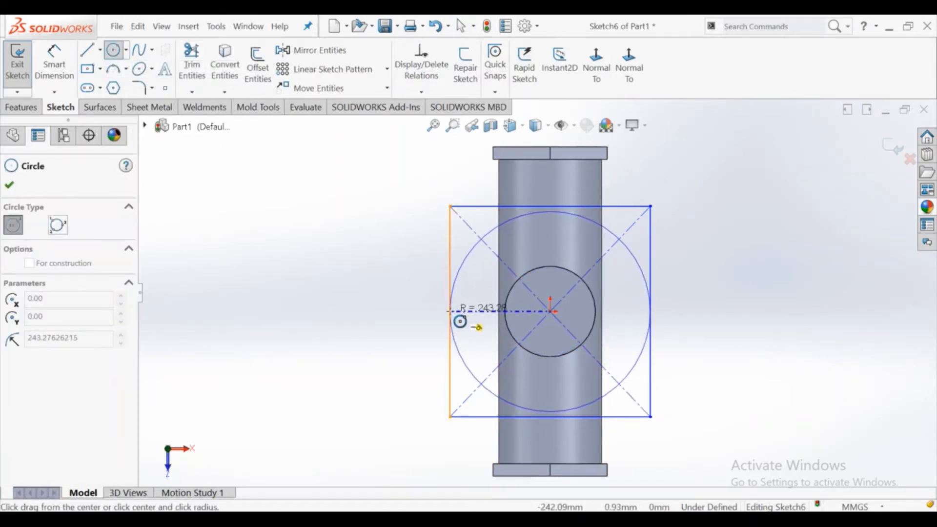
click(449, 310)
right_click(451, 270)
click(481, 322)
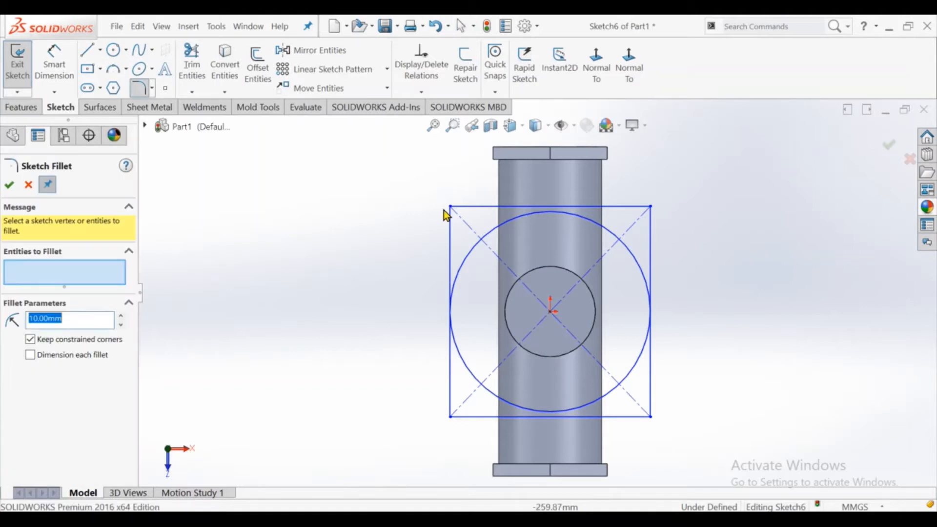
Dimension the rectangle's upper edge and set its length to 500 mm.
click(54, 72)
click(463, 206)
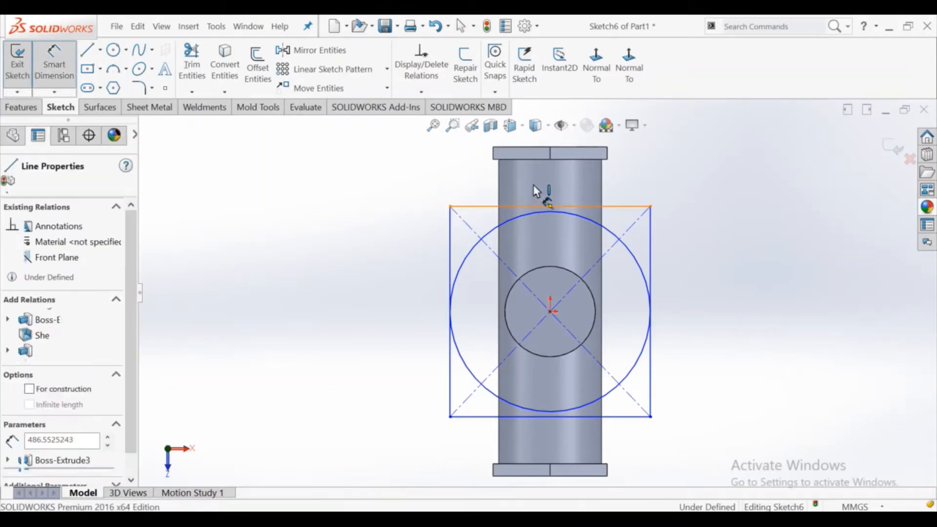
click(551, 180)
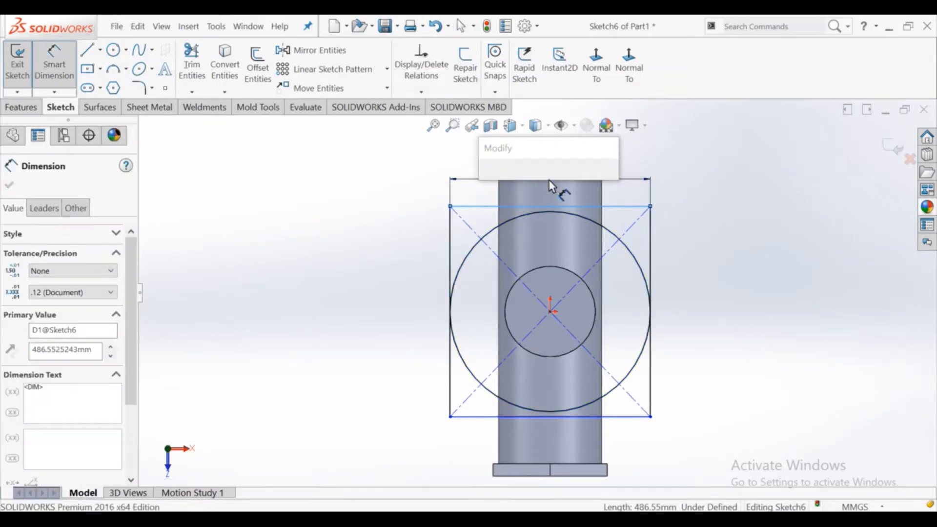
text(500)
key(Return)
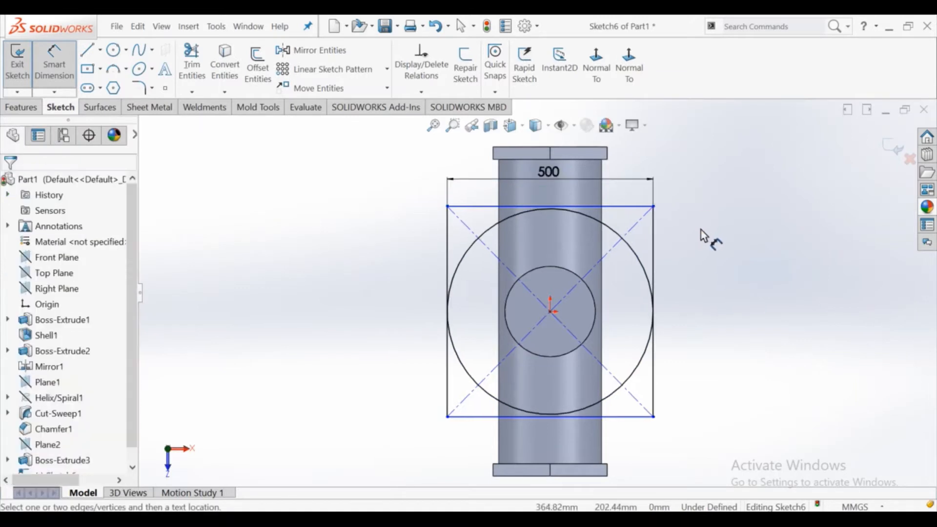
right_click(703, 233)
click(725, 279)
Add an Equal relation between the rectangle's upper and lower edges.
click(637, 207)
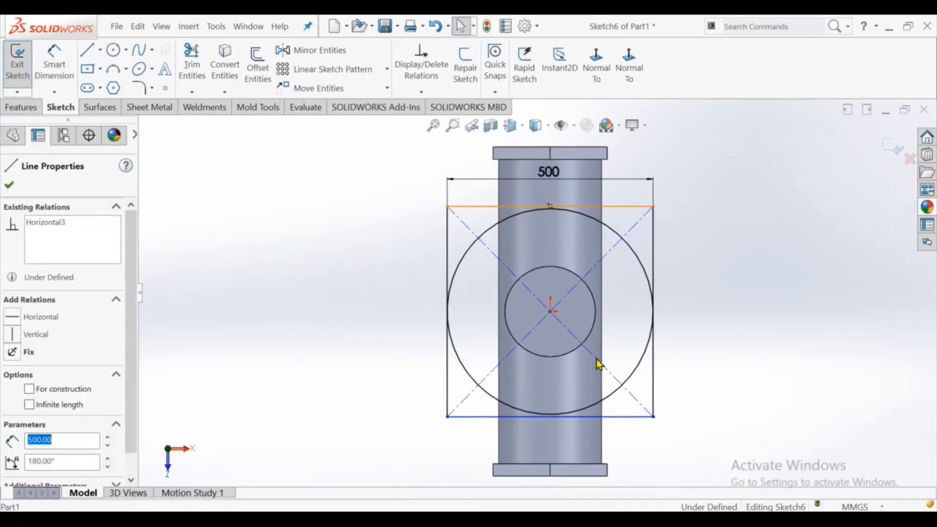
ctrl+click(627, 417)
click(33, 462)
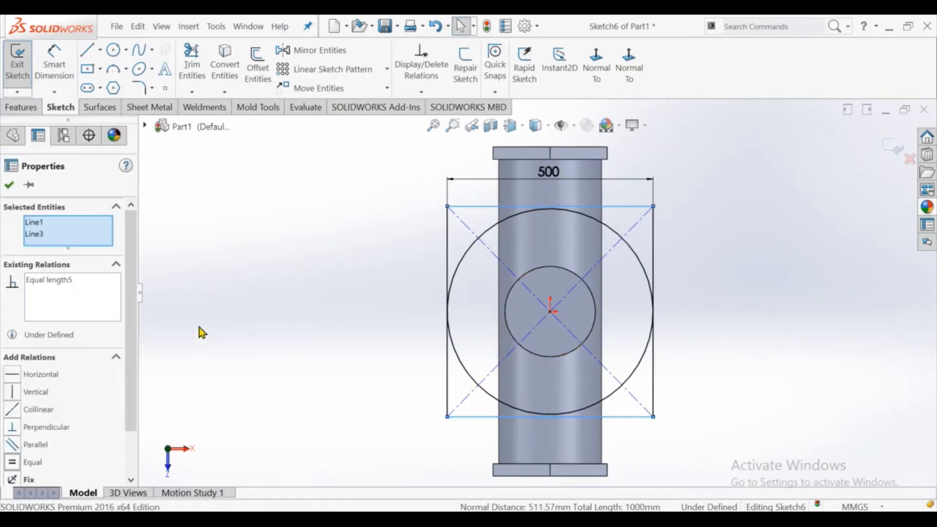
click(200, 327)
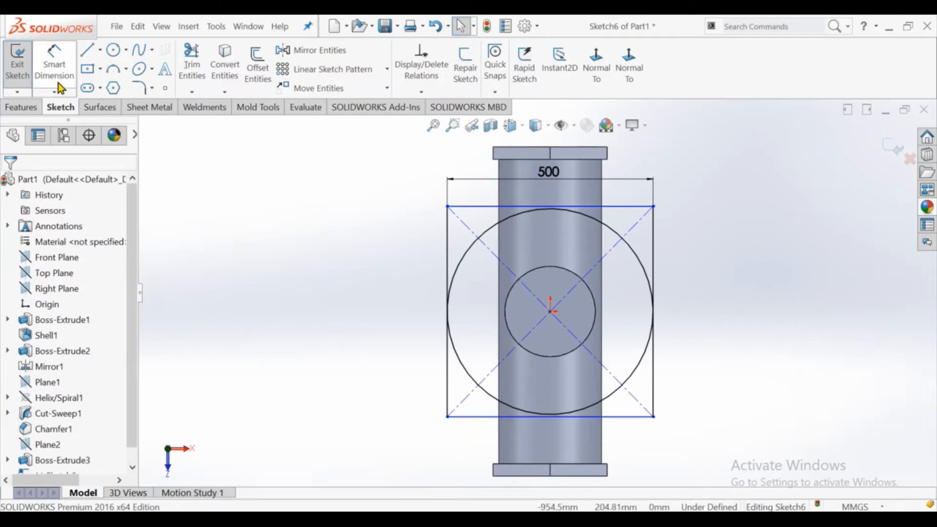
click(447, 417)
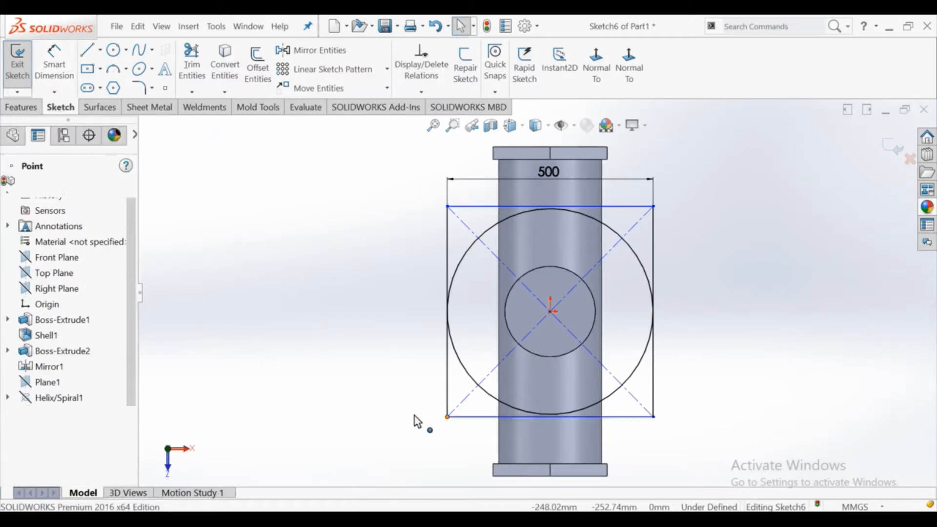
click(387, 391)
Add an Equal relation between the rectangle's upper and left edges.
click(550, 201)
ctrl+click(447, 247)
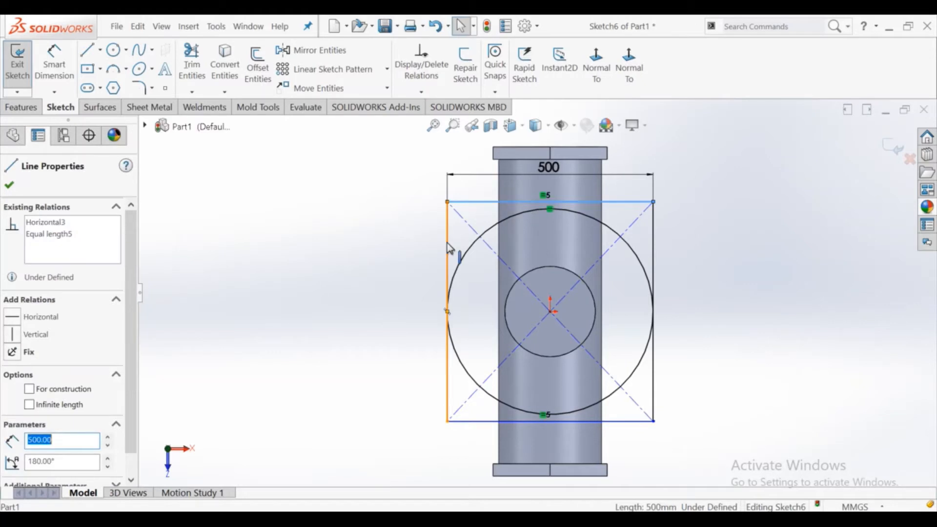
click(32, 462)
click(543, 367)
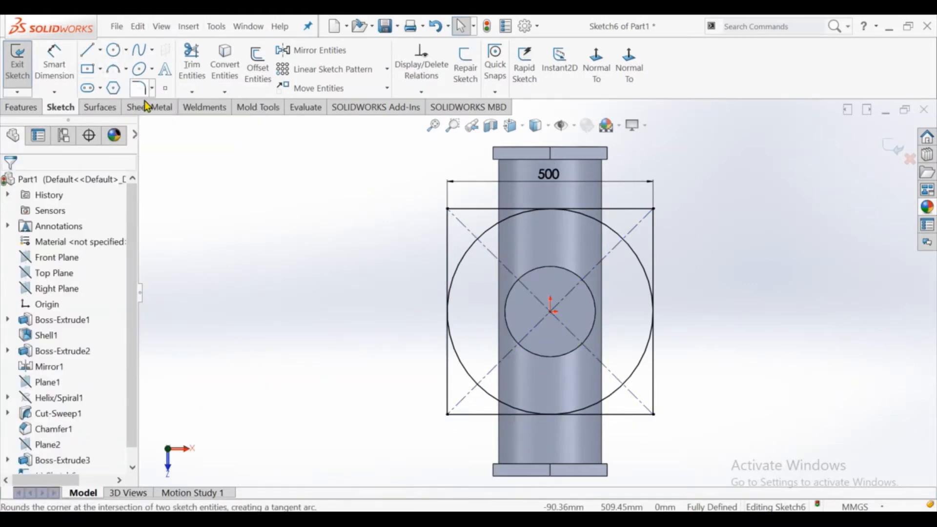
Round the rectangle's upper-left corner with a 50 mm sketch fillet and remove the conflicting relations.
click(448, 210)
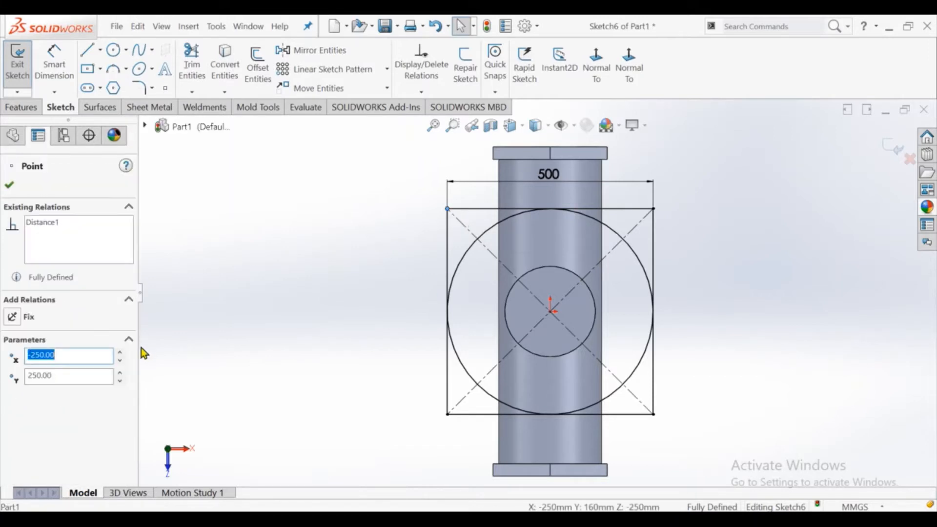
click(9, 185)
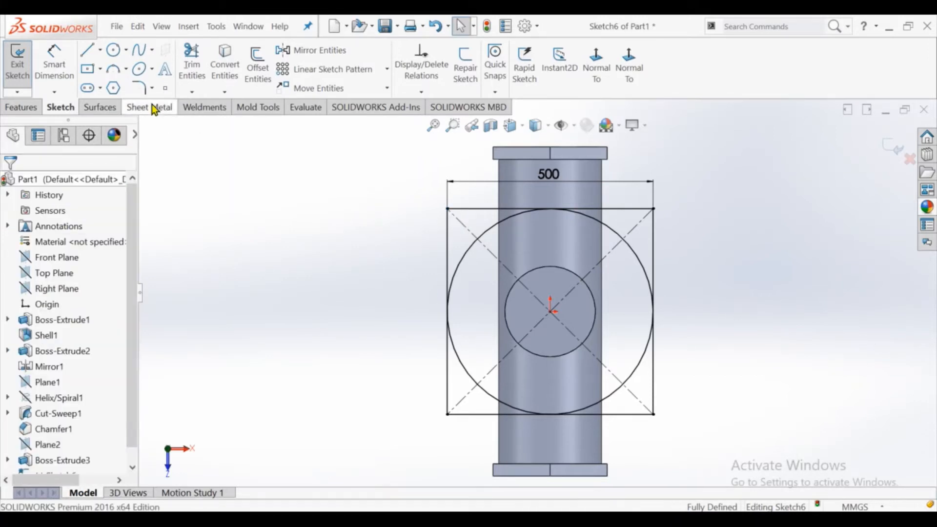
click(144, 90)
click(447, 210)
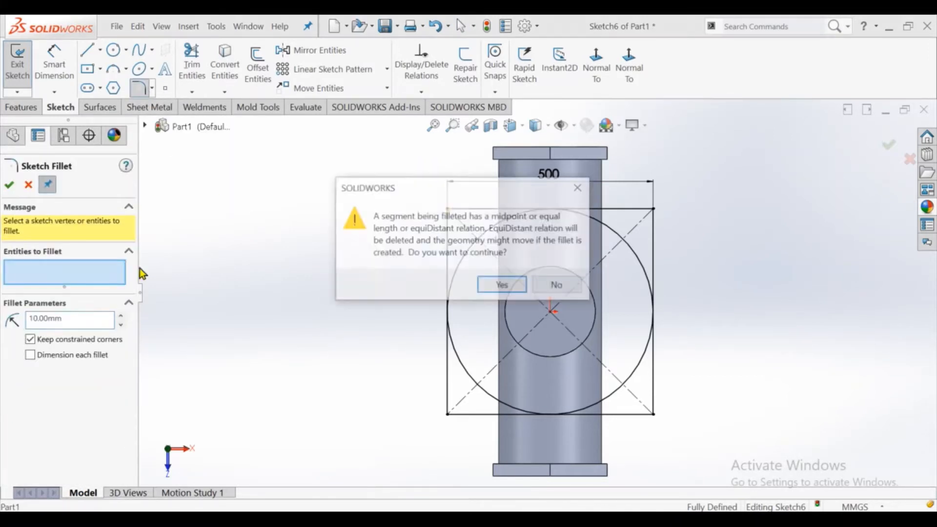
click(508, 289)
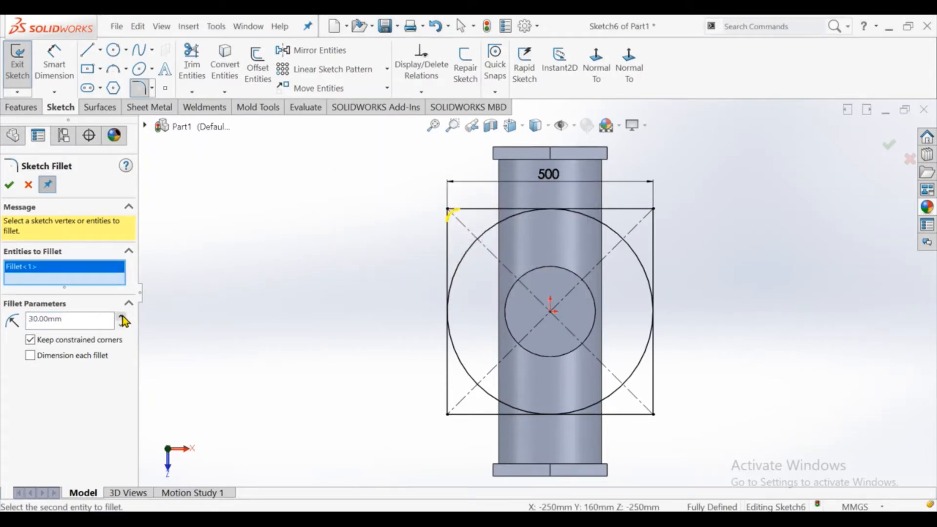
click(10, 185)
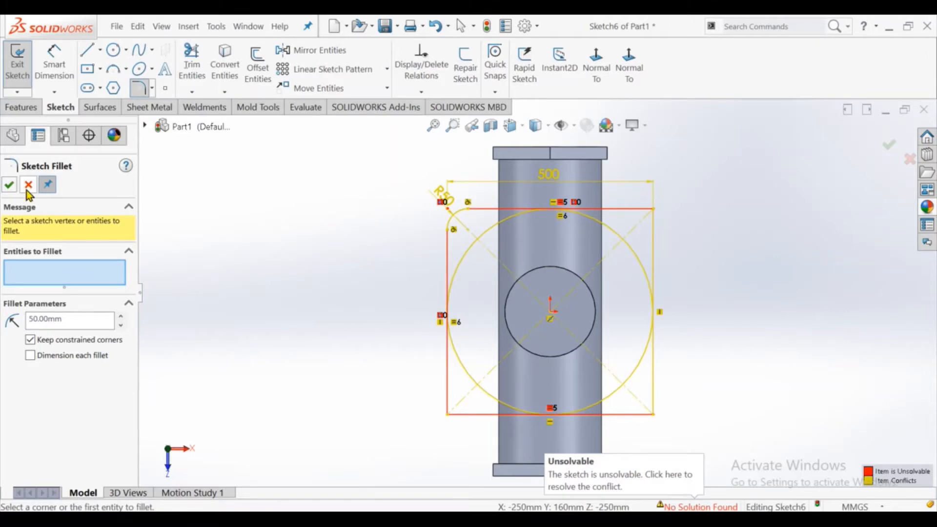
click(10, 185)
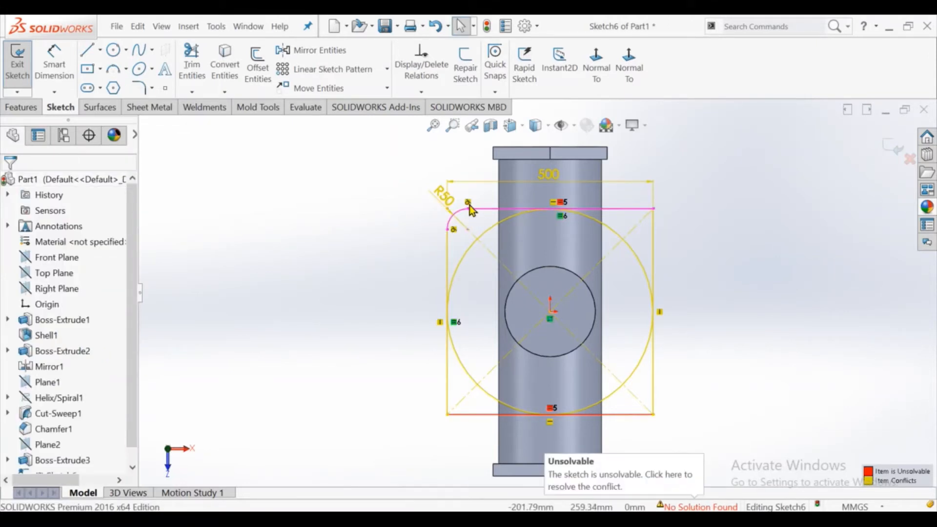
click(548, 274)
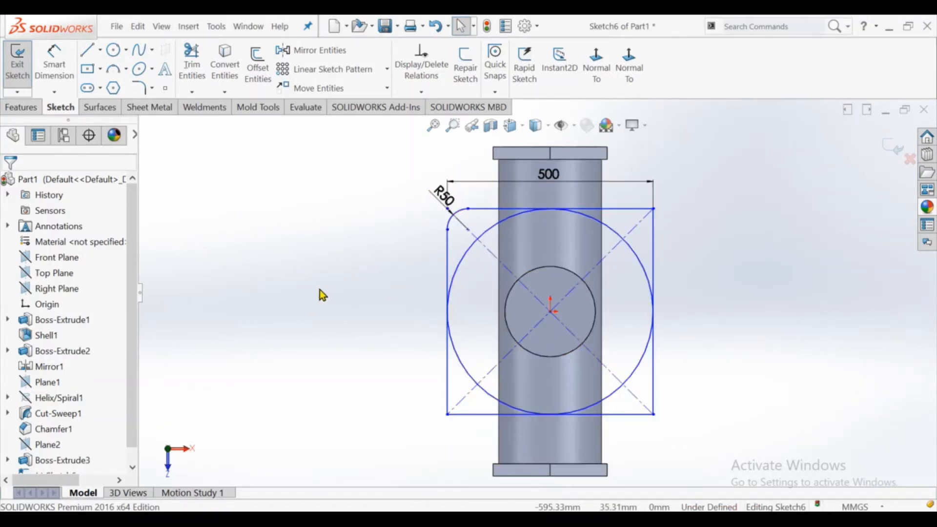
Move the fillet's R50 dimension text farther out, up and to the left of the corner.
scroll(472, 282, down, 2)
scroll(469, 244, up, 3)
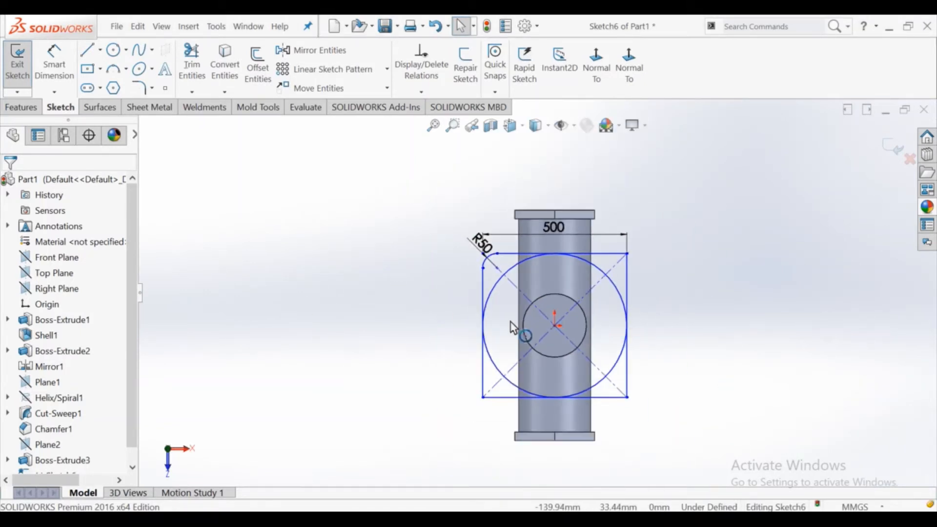
scroll(410, 311, down, 2)
drag(468, 211, 415, 177)
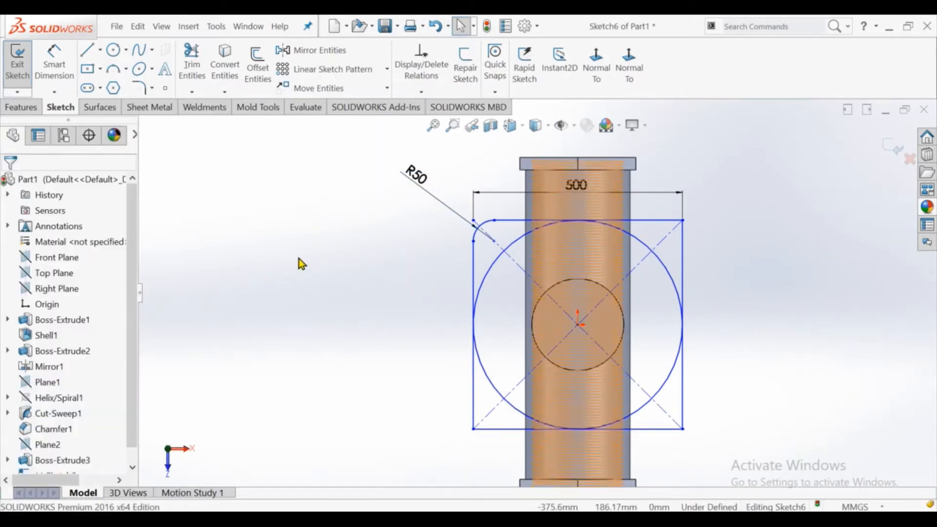
Align the fillet's upper endpoint horizontally and its lower endpoint vertically with the rectangle's original upper-left corner point.
scroll(472, 241, down, 2)
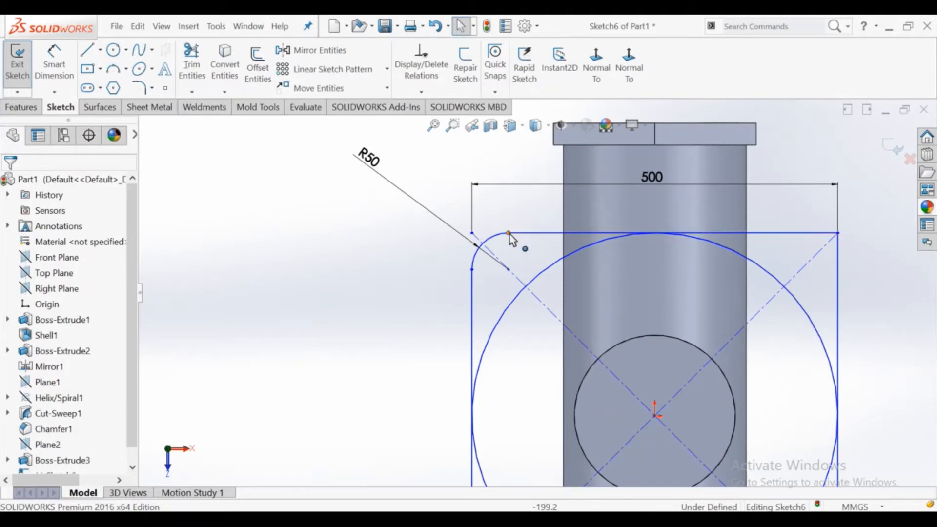
click(471, 233)
click(45, 378)
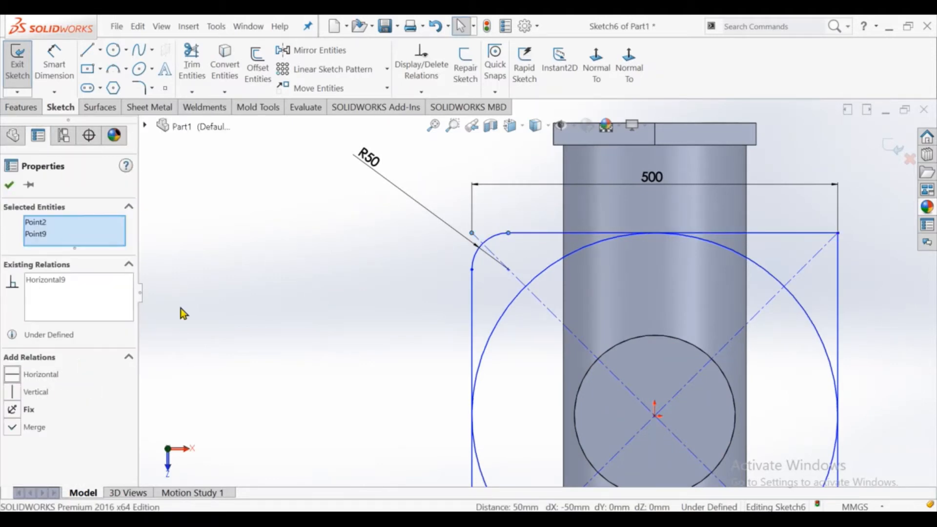
click(181, 310)
click(471, 269)
ctrl+click(472, 234)
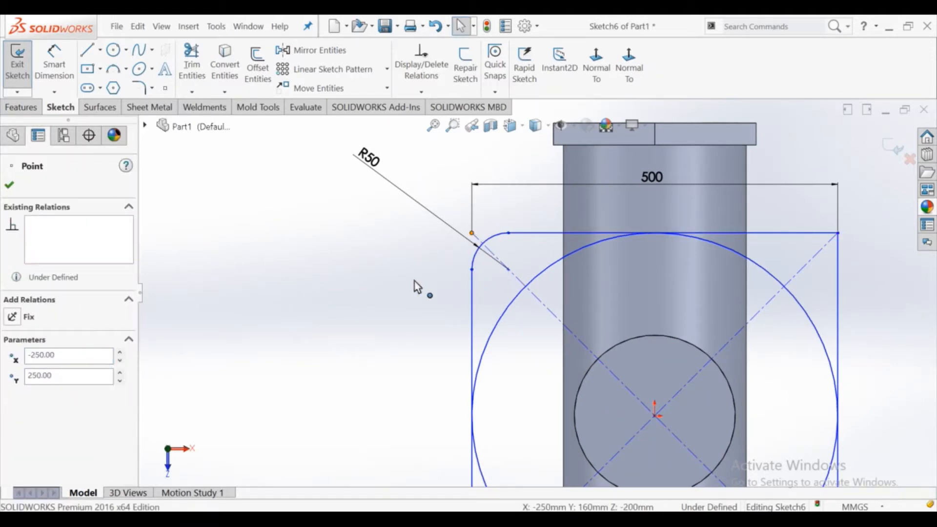
click(288, 256)
Draw a three-point arc from the fillet's lower endpoint to the large circle's left side, bulging toward the center.
scroll(546, 300, up, 4)
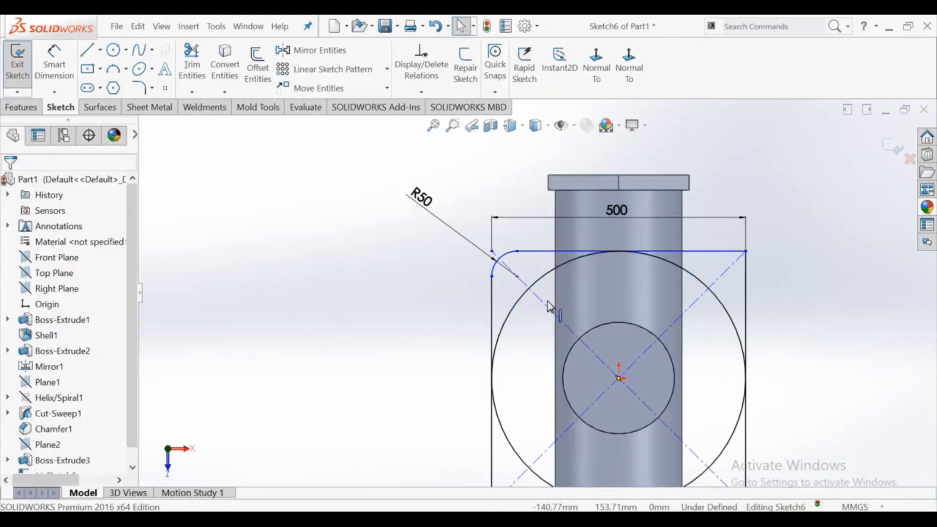
scroll(542, 324, down, 1)
scroll(627, 352, up, 1)
scroll(627, 358, down, 1)
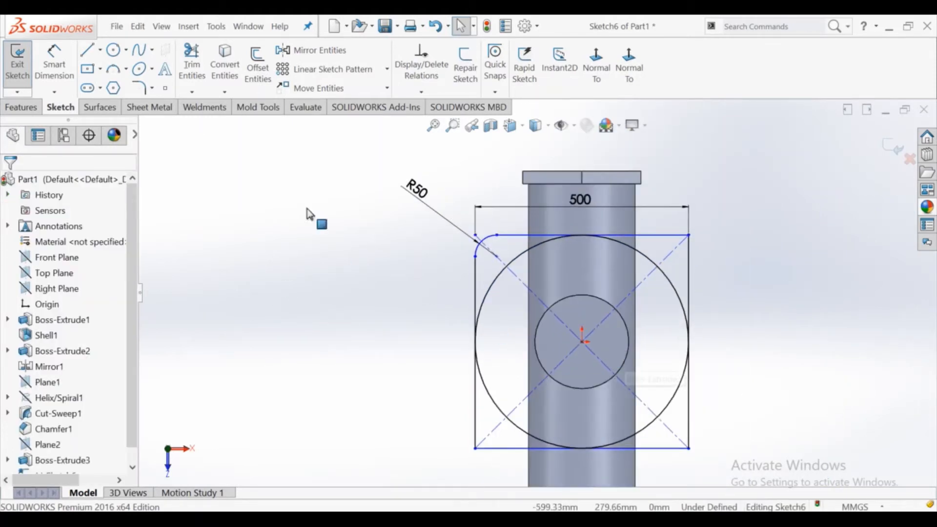
click(116, 69)
scroll(480, 275, down, 5)
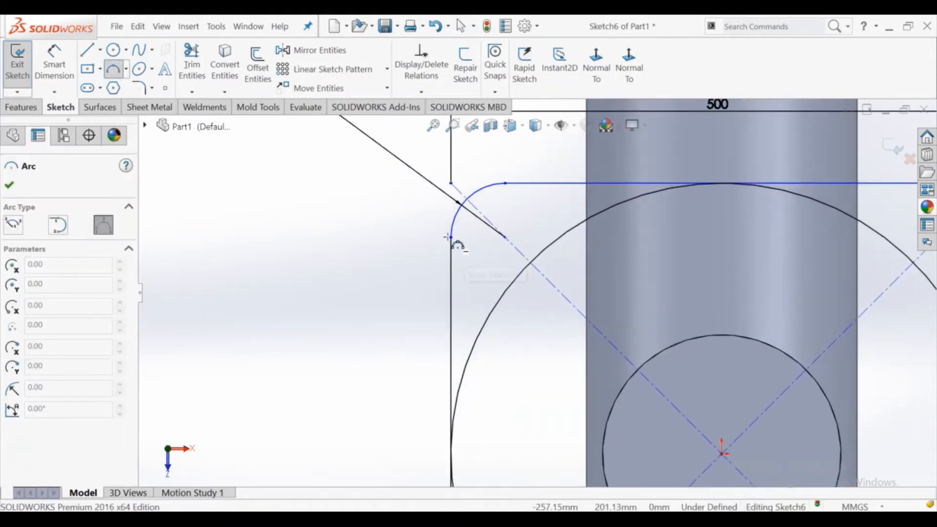
click(450, 238)
click(469, 383)
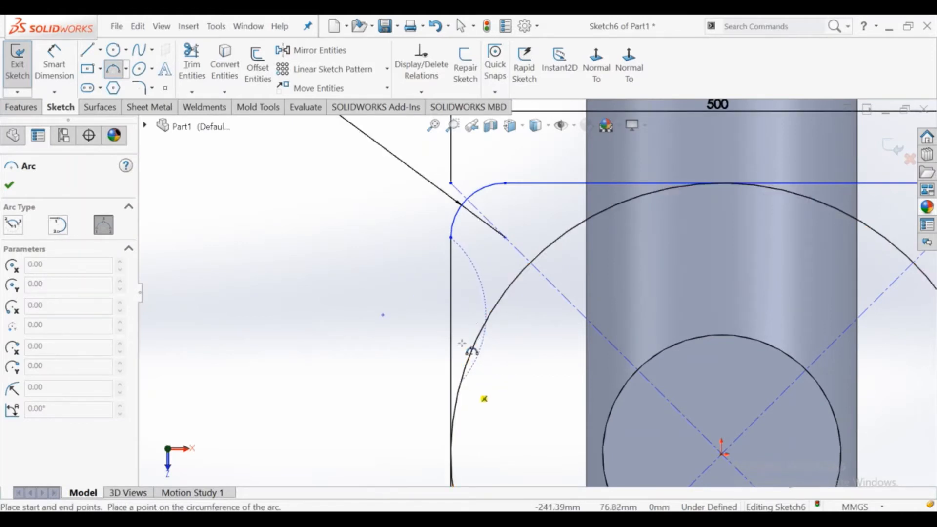
click(466, 302)
right_click(470, 259)
click(501, 312)
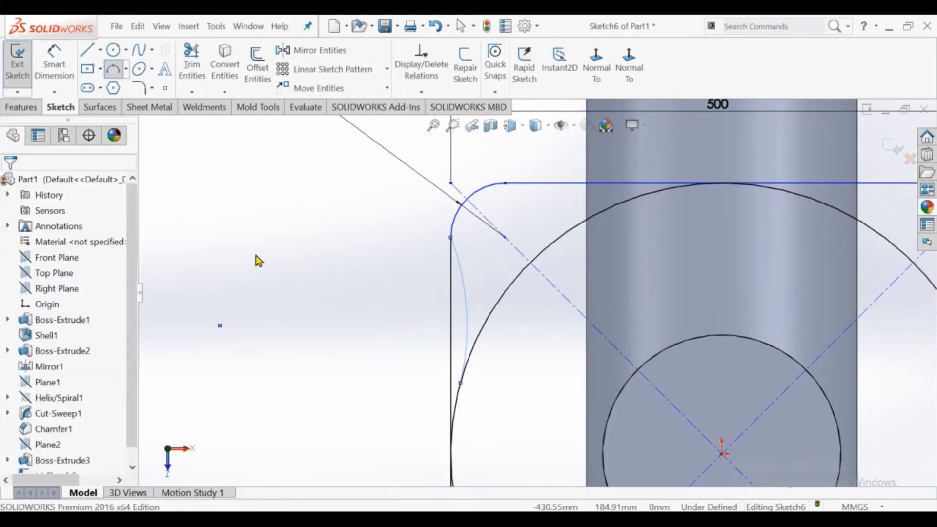
Dimension the new arc's radius and set it to 150 mm.
click(52, 63)
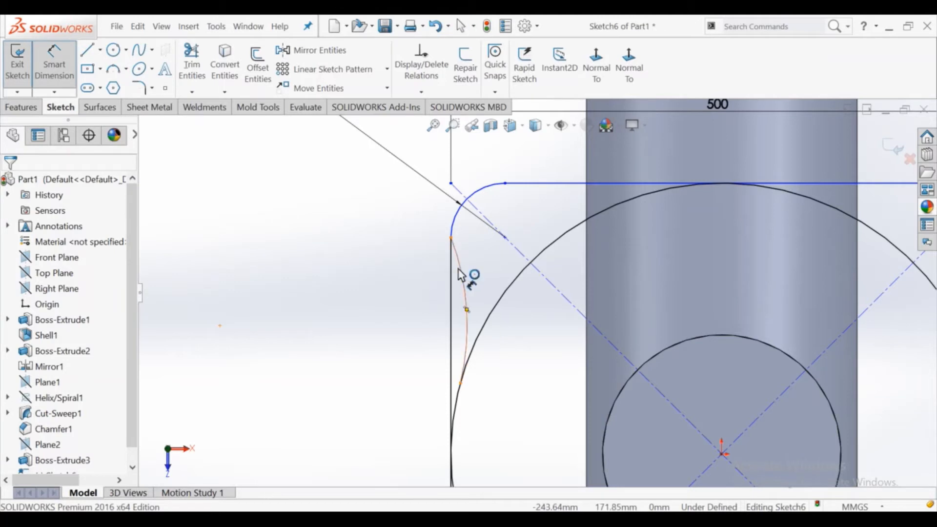
click(466, 309)
click(358, 296)
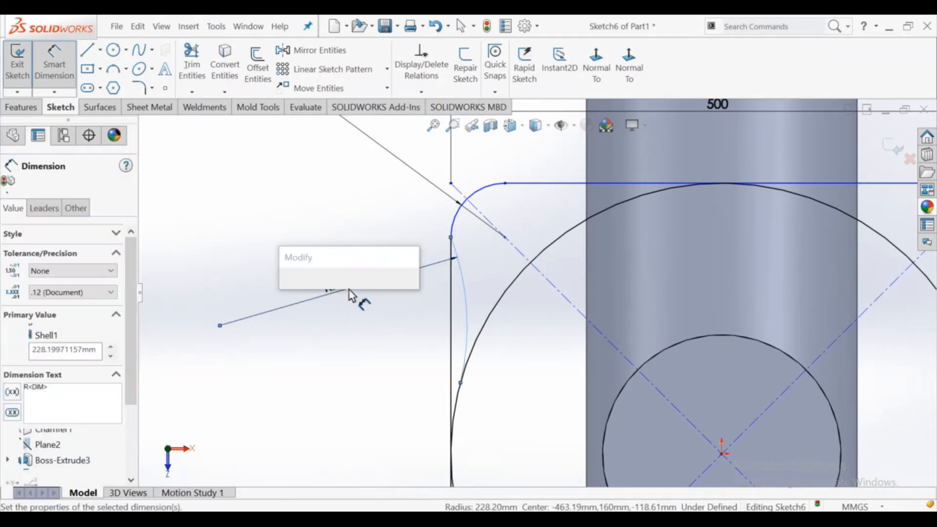
text(150)
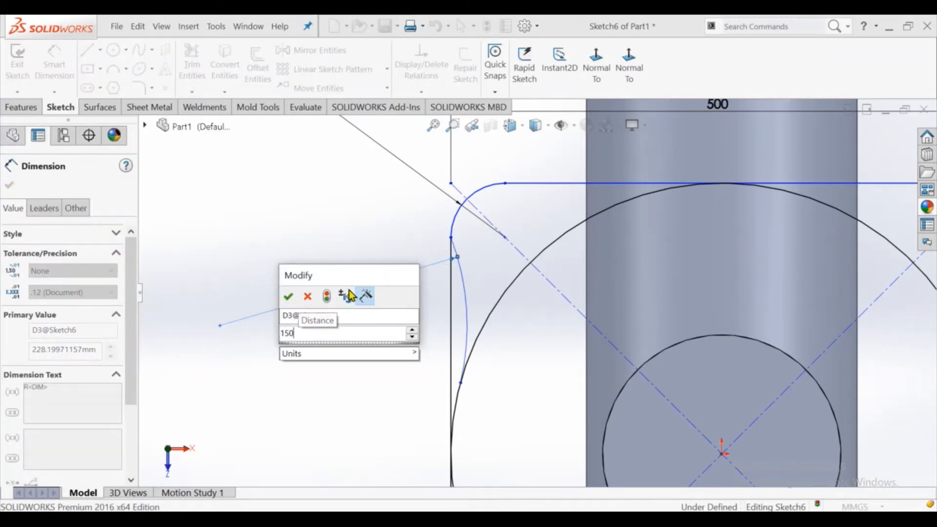
key(Return)
right_click(285, 204)
click(311, 248)
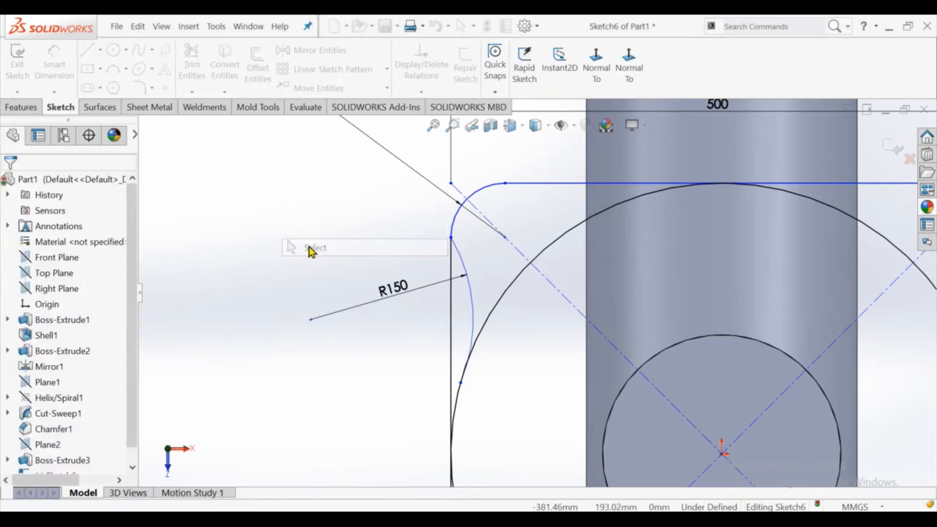
Make the R150 arc tangent to the large circle.
click(475, 324)
ctrl+click(457, 401)
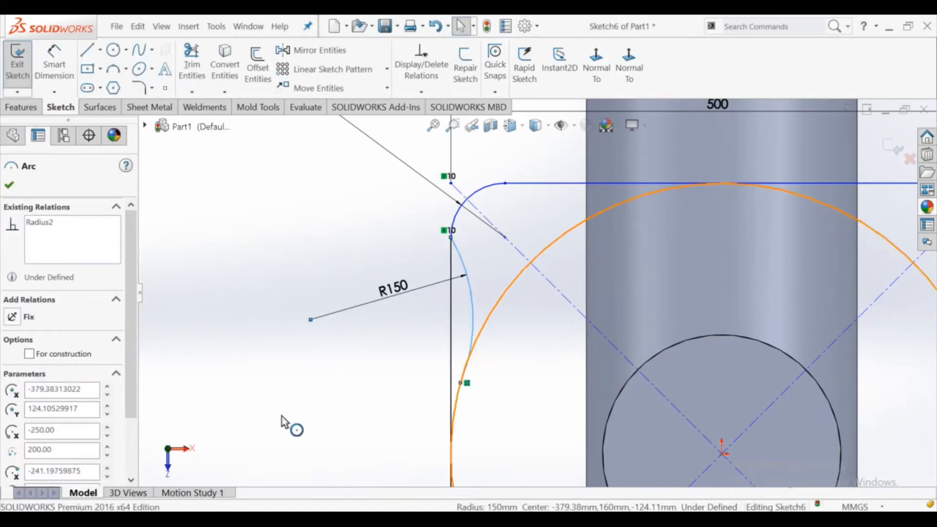
click(37, 398)
key(Escape)
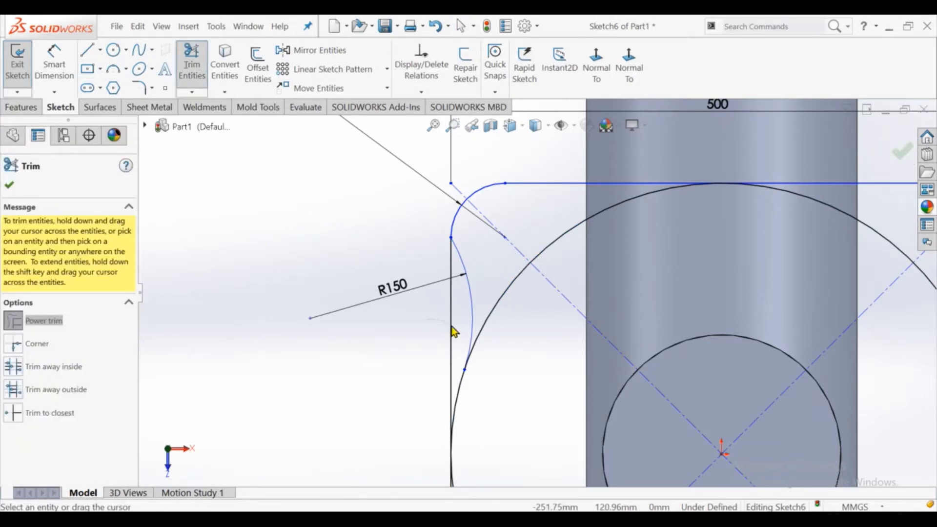
Trim the upper half of the rectangle's left edge and the large circle's upper, right and bottom portions, keeping its left arc.
drag(569, 253, 593, 209)
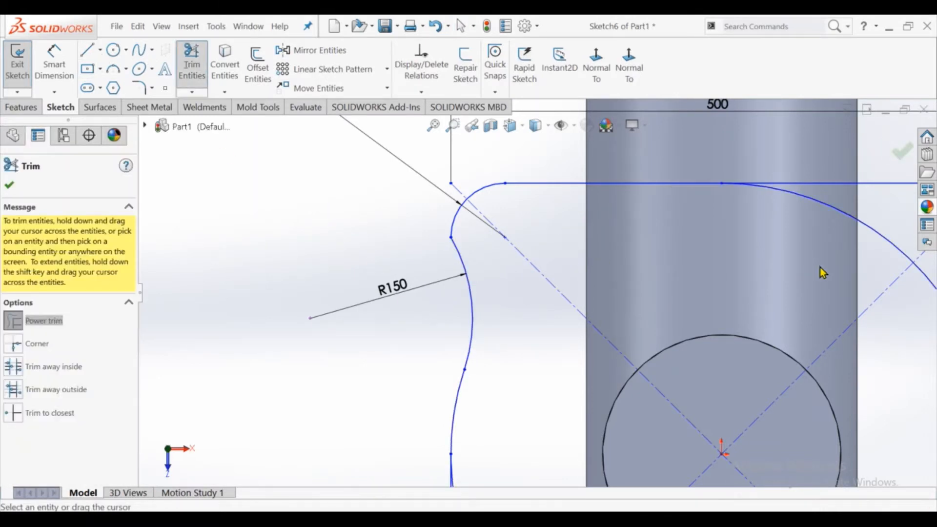
scroll(820, 267, up, 3)
drag(761, 252, 725, 267)
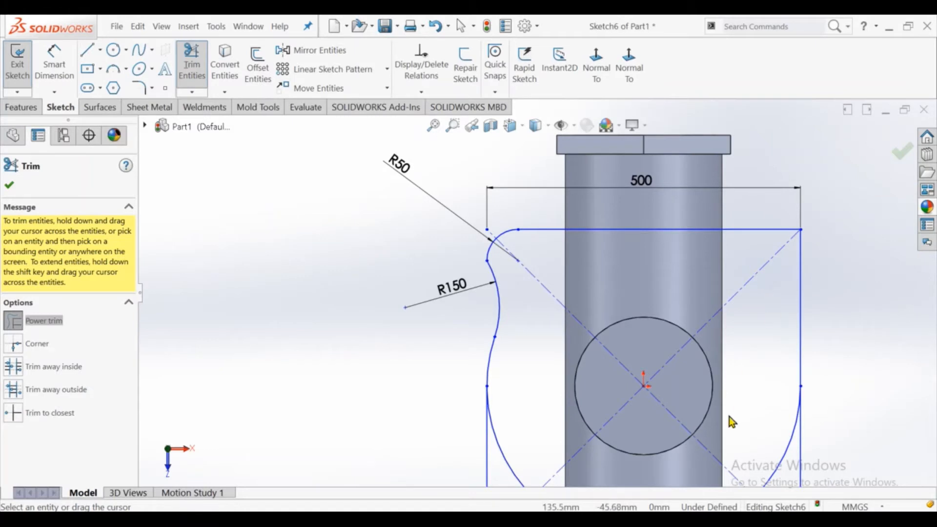
scroll(546, 429, up, 3)
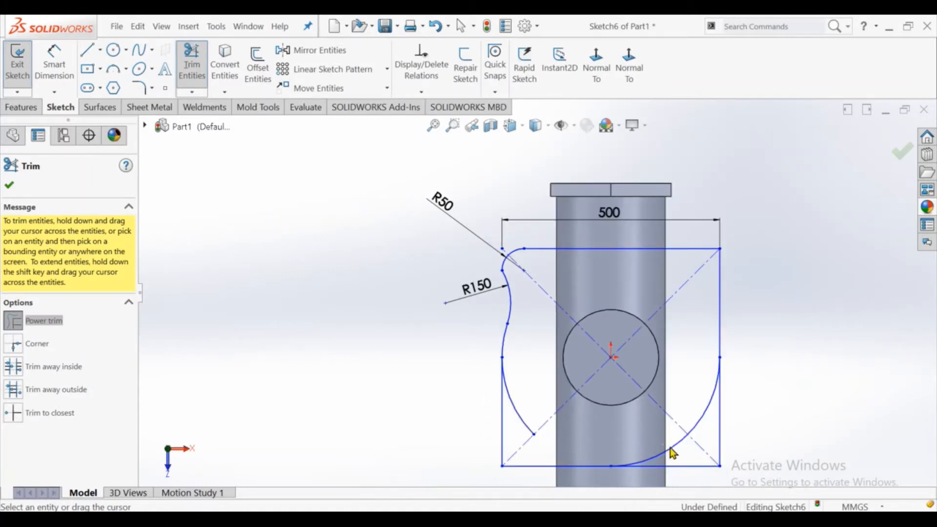
drag(704, 403, 712, 414)
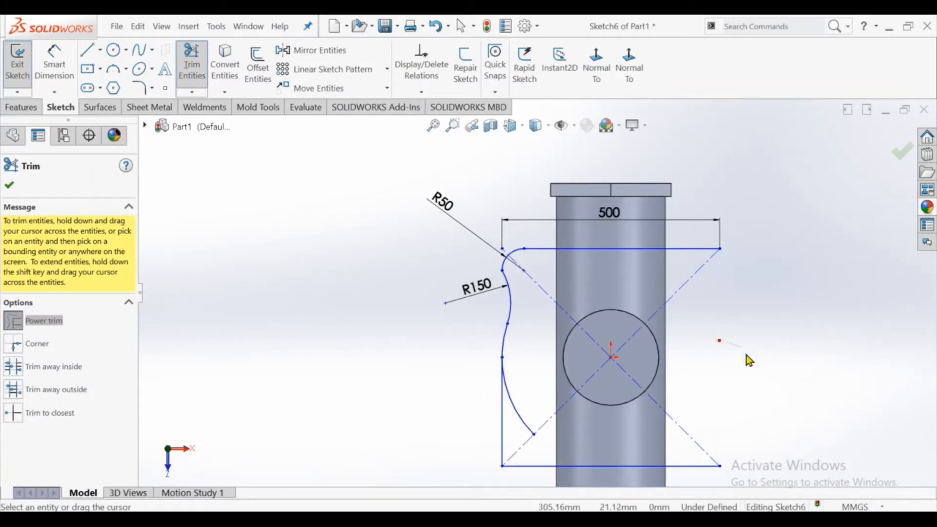
key(Escape)
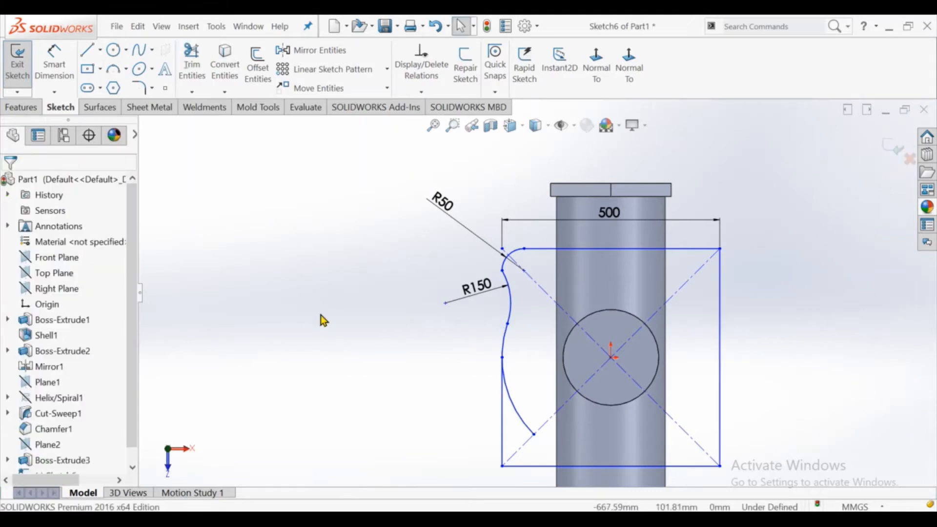
Trim the leftover lower-left portion of the large circle below the left edge's midpoint.
scroll(532, 368, down, 3)
click(185, 78)
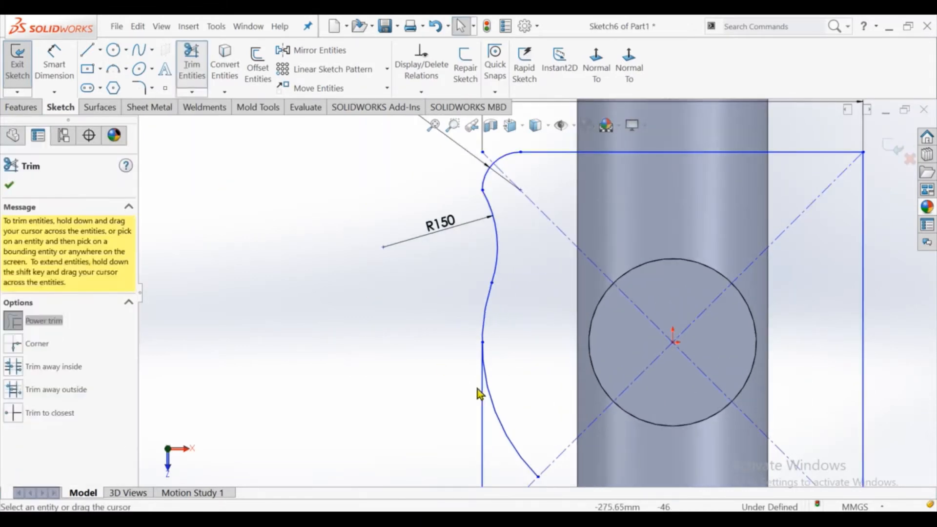
click(9, 186)
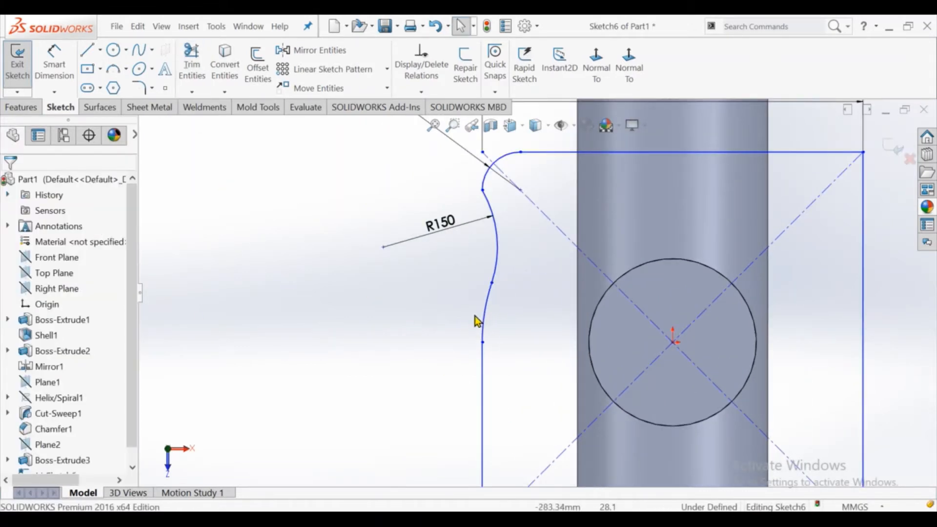
Dimension the radius of the short arc remaining from the large circle.
scroll(494, 315, down, 2)
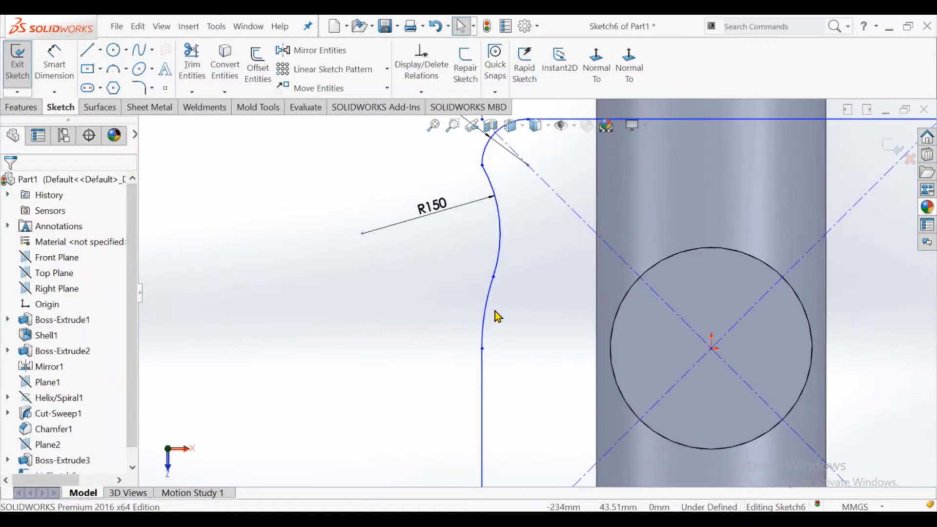
click(54, 63)
click(465, 342)
click(369, 324)
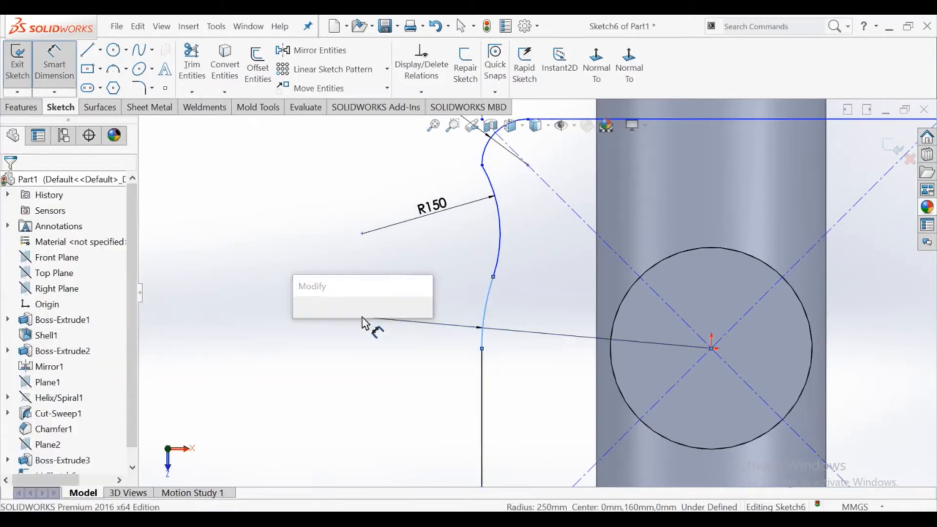
click(300, 322)
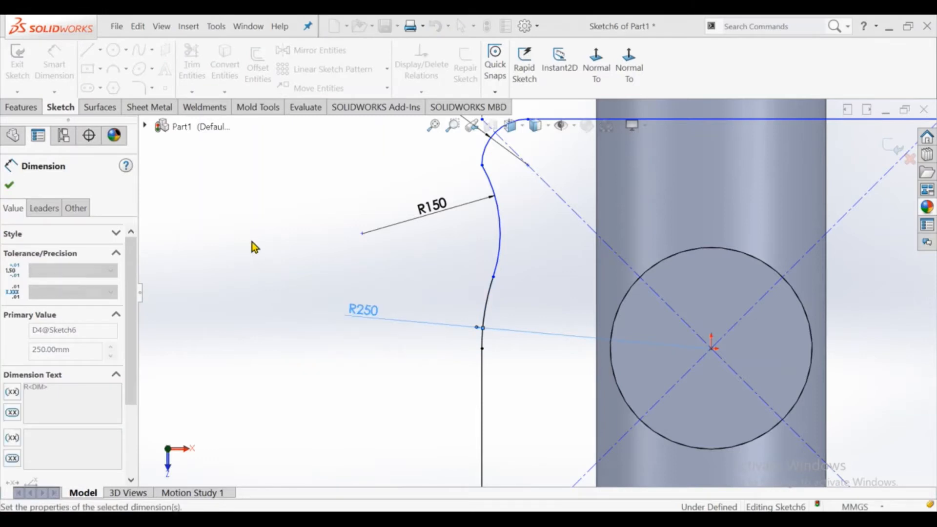
click(253, 242)
key(Escape)
click(482, 349)
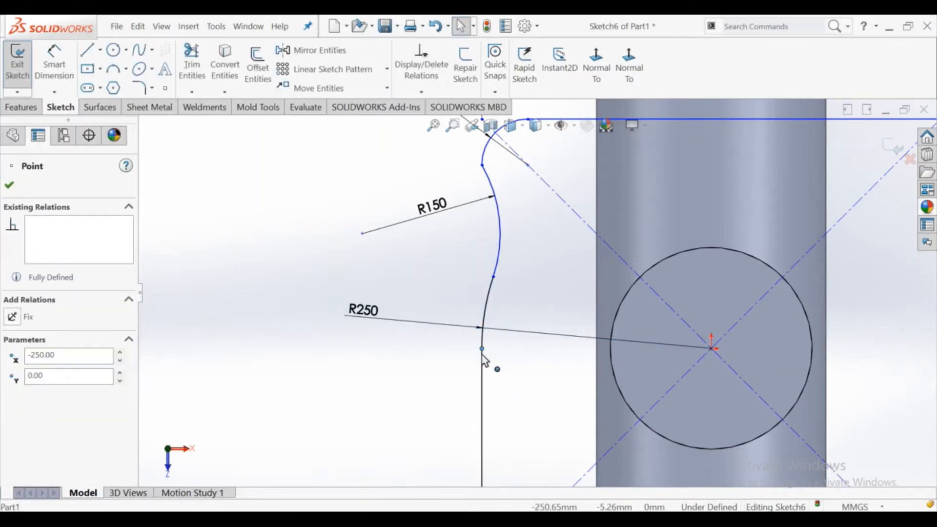
key(Escape)
Try to make the R150 arc tangent to the R50 corner fillet.
scroll(515, 218, up, 1)
scroll(507, 215, down, 1)
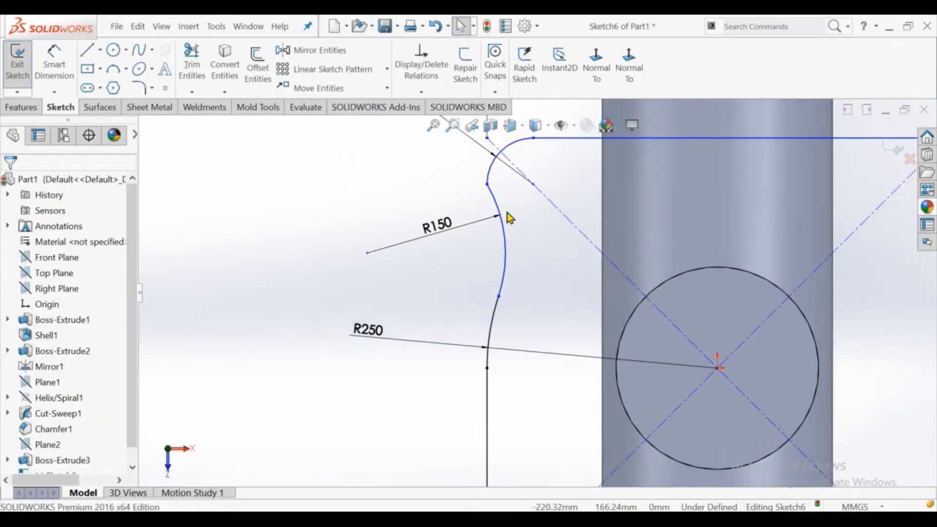
click(488, 187)
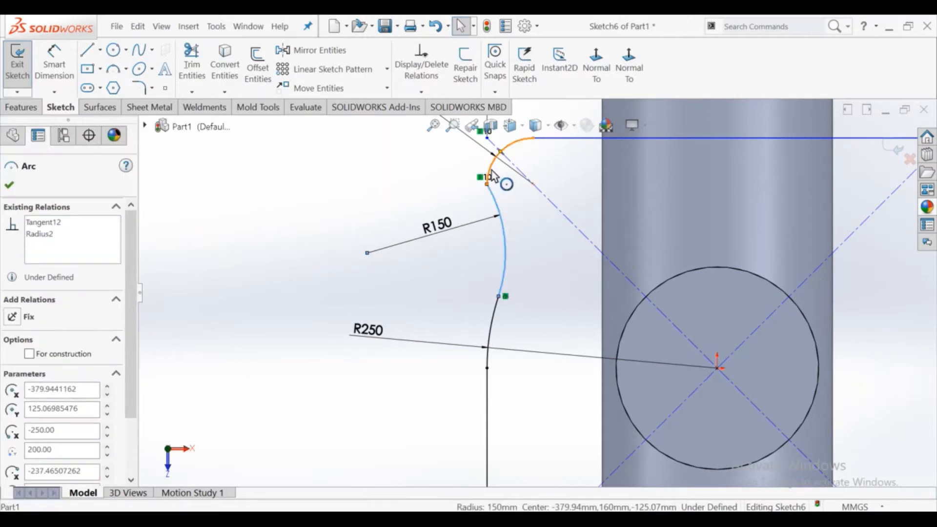
ctrl+click(493, 168)
click(26, 393)
key(Escape)
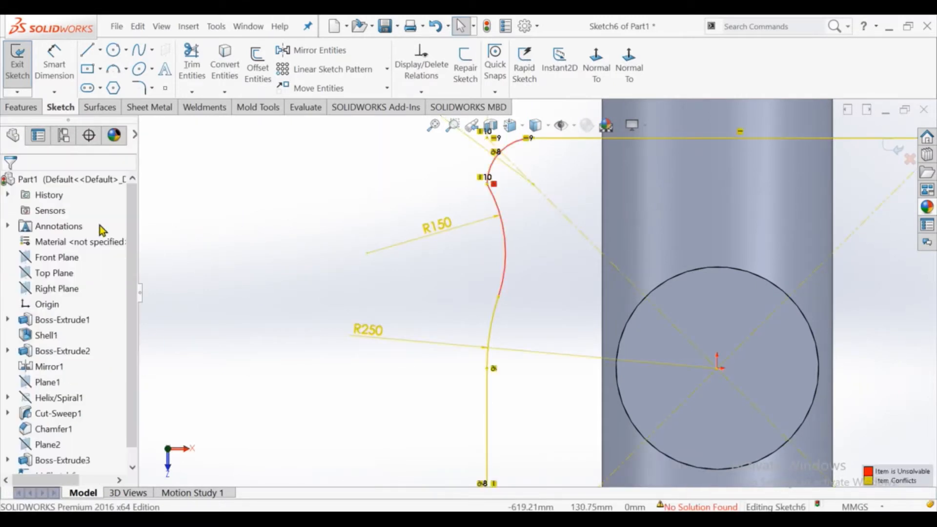
key(ctrl+z)
click(391, 178)
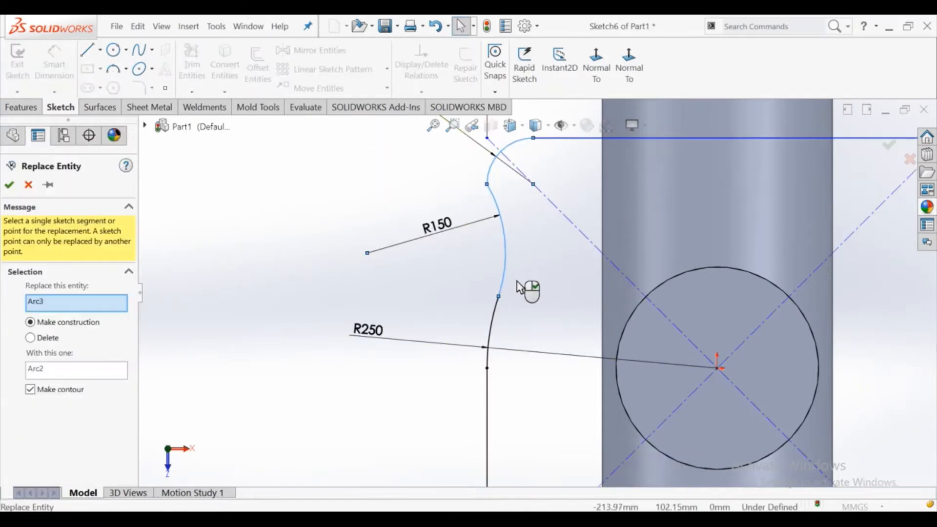
scroll(535, 252, up, 2)
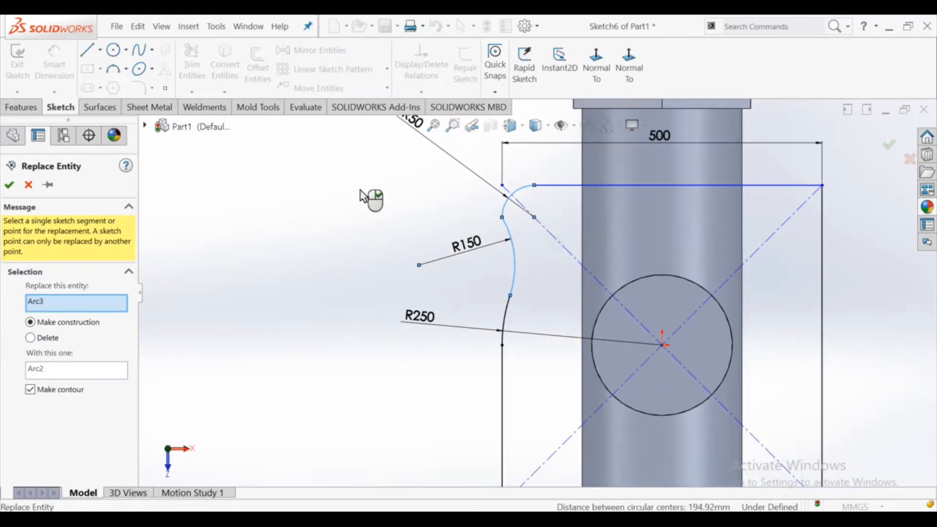
click(49, 185)
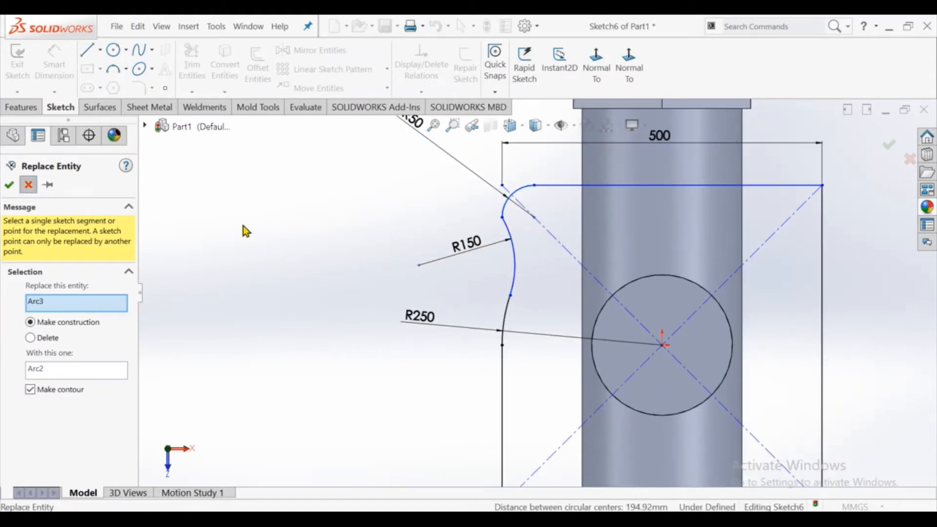
Move the R50 fillet's upper endpoint slightly to test how freely the sketch's top edge shifts.
click(535, 185)
drag(541, 162, 537, 191)
click(395, 234)
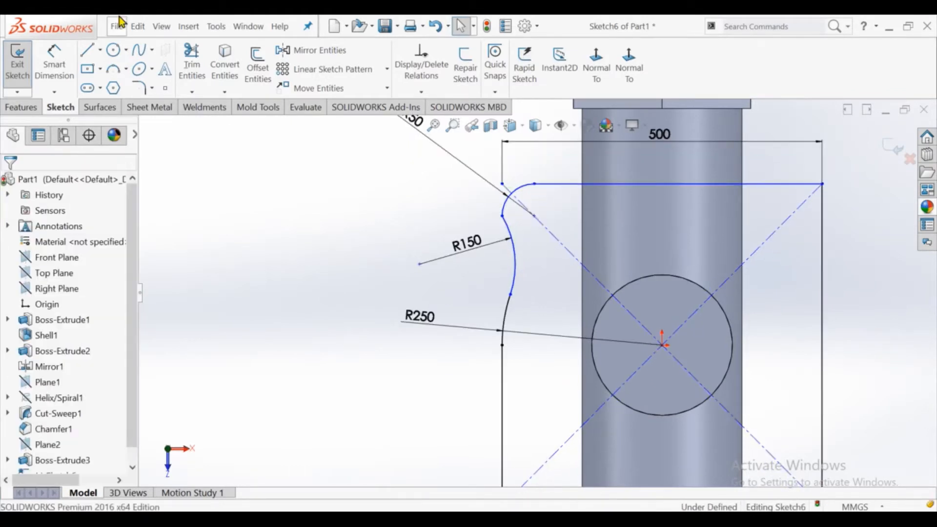
Dimension the vertical distance from the origin to the fillet's upper endpoint and set it to 250 mm.
click(54, 63)
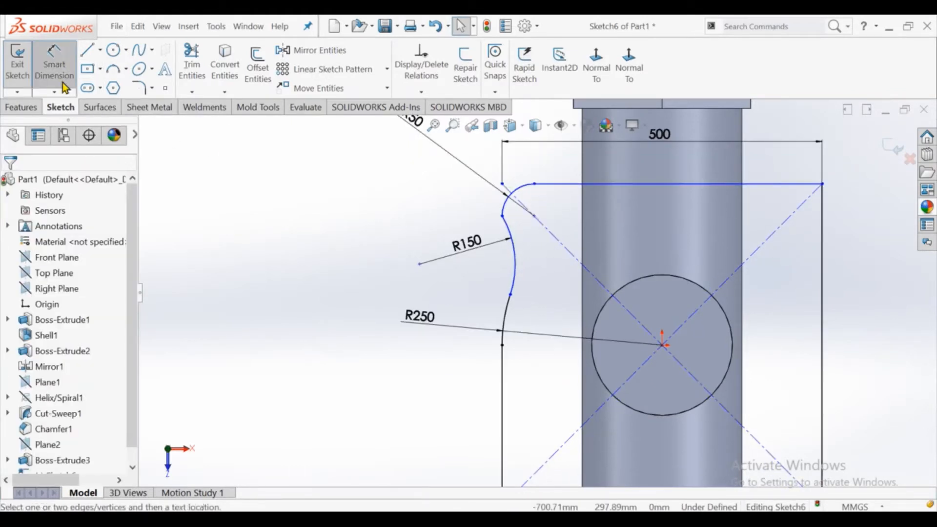
click(535, 185)
click(662, 345)
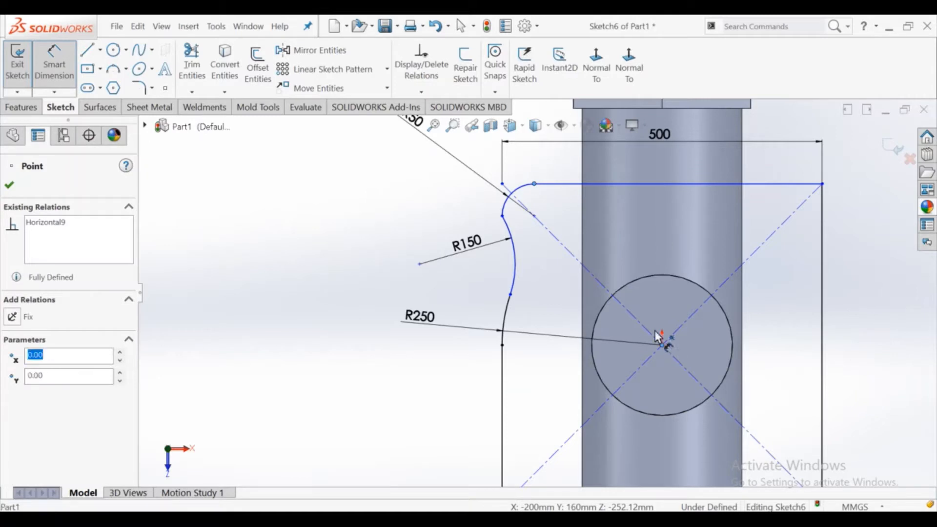
click(672, 258)
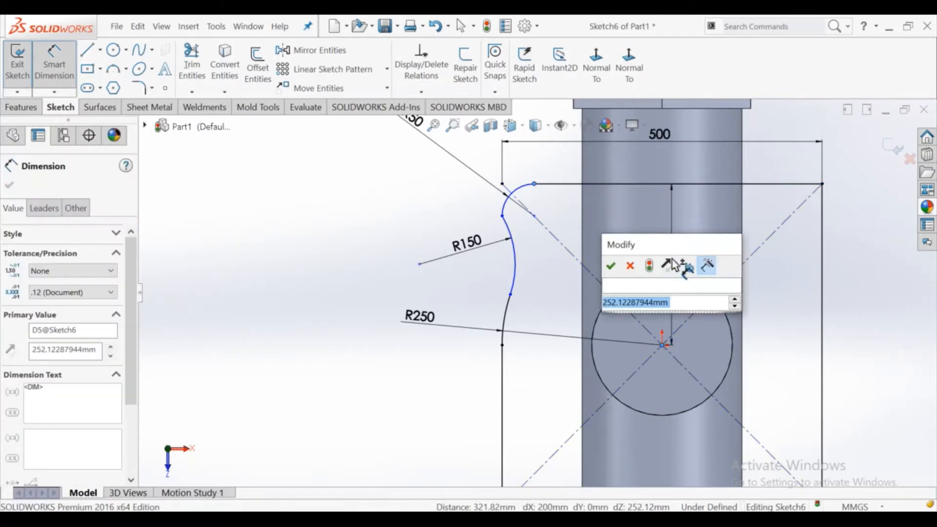
text(250)
key(Return)
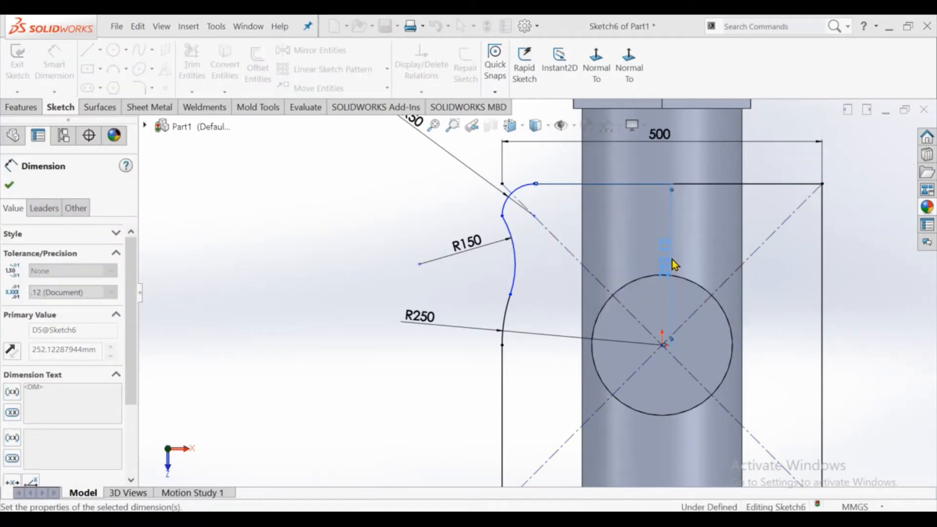
key(Escape)
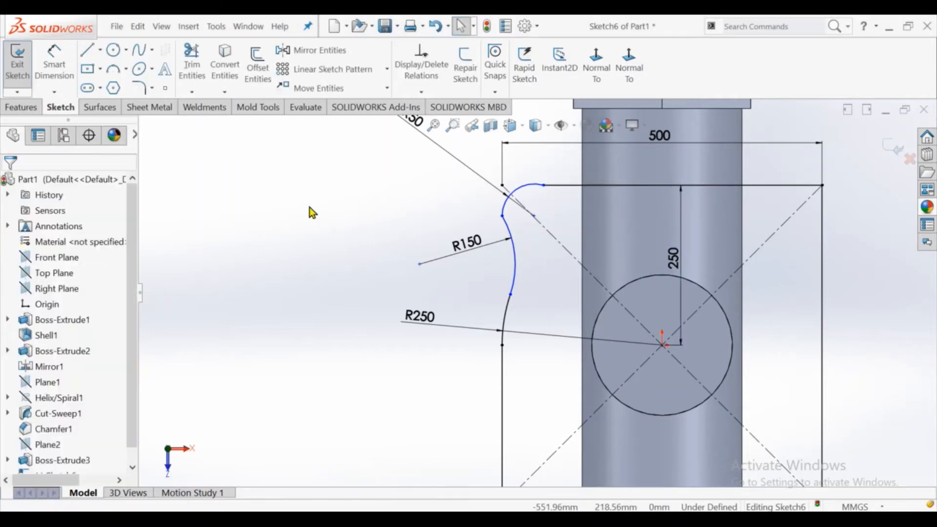
Make the R50 fillet tangent to the rectangle's top line.
click(549, 186)
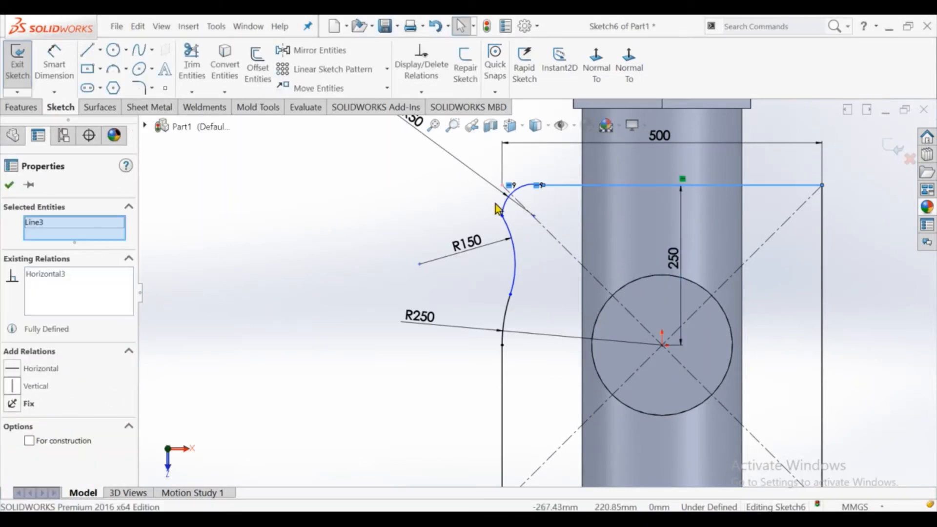
ctrl+click(518, 189)
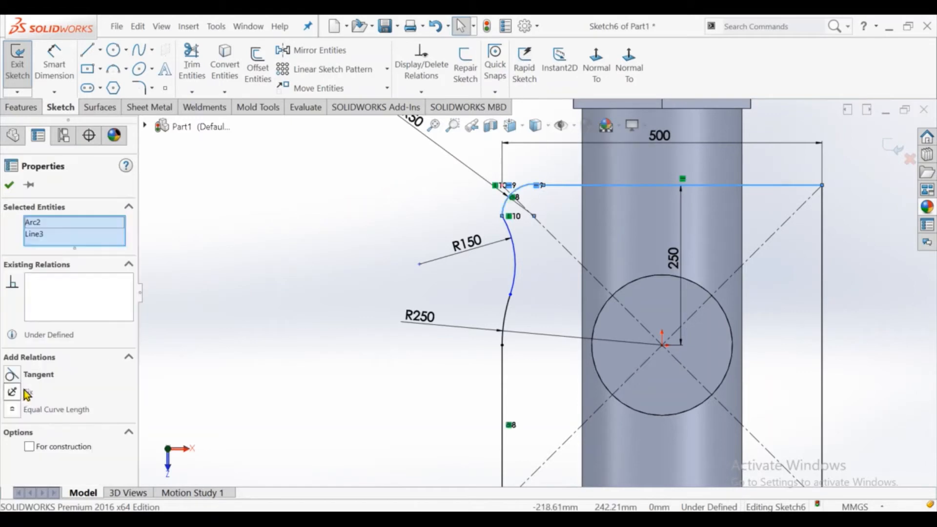
click(46, 373)
click(302, 217)
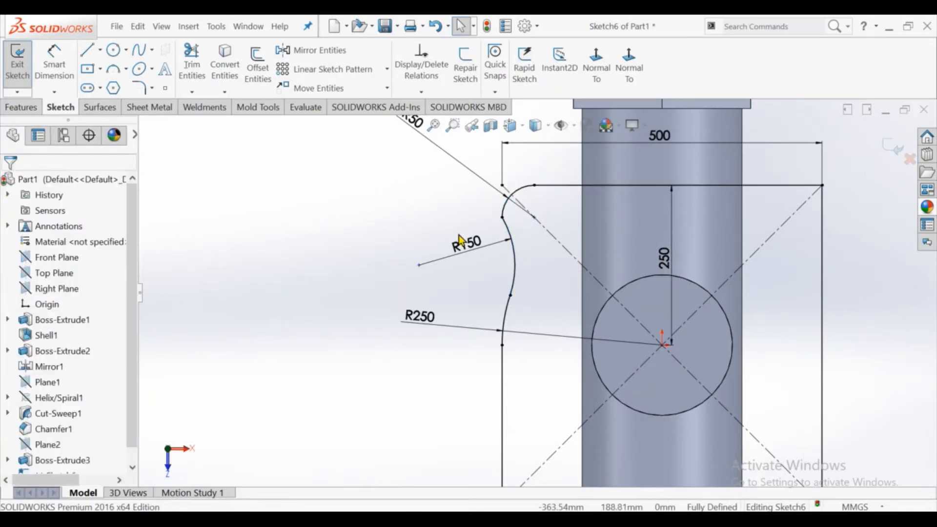
scroll(541, 283, up, 2)
scroll(556, 270, down, 2)
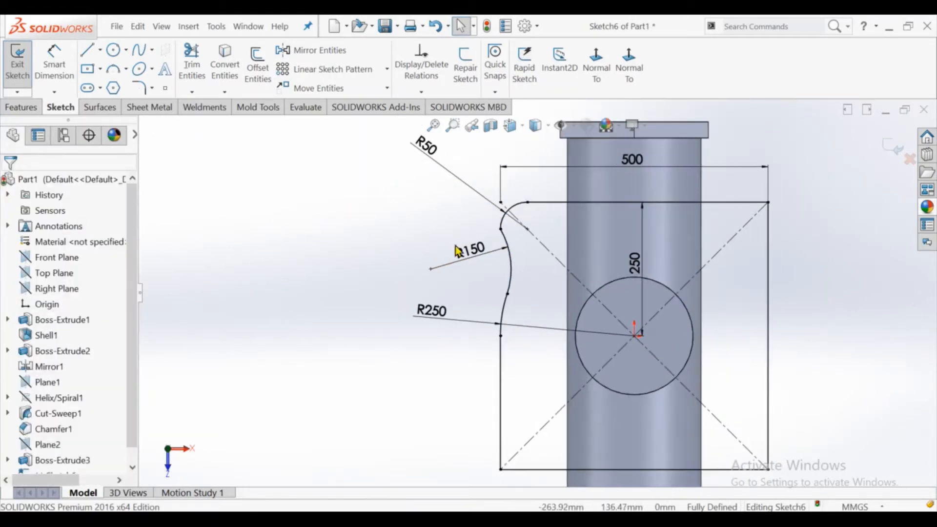
click(313, 50)
click(511, 261)
click(506, 223)
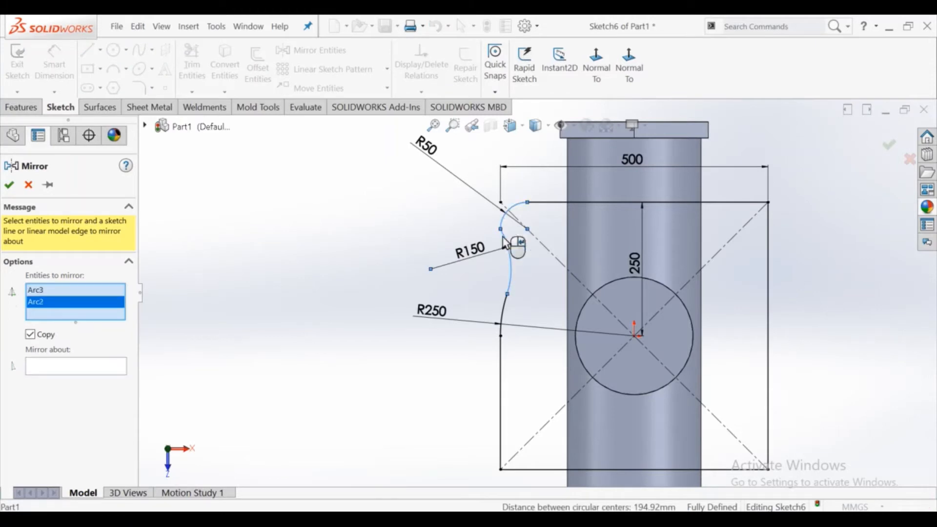
click(105, 367)
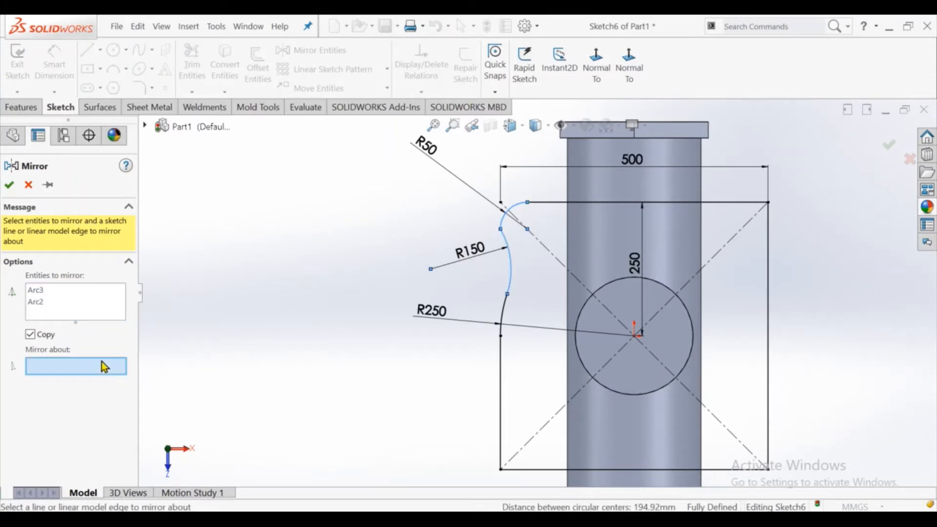
click(104, 316)
click(498, 344)
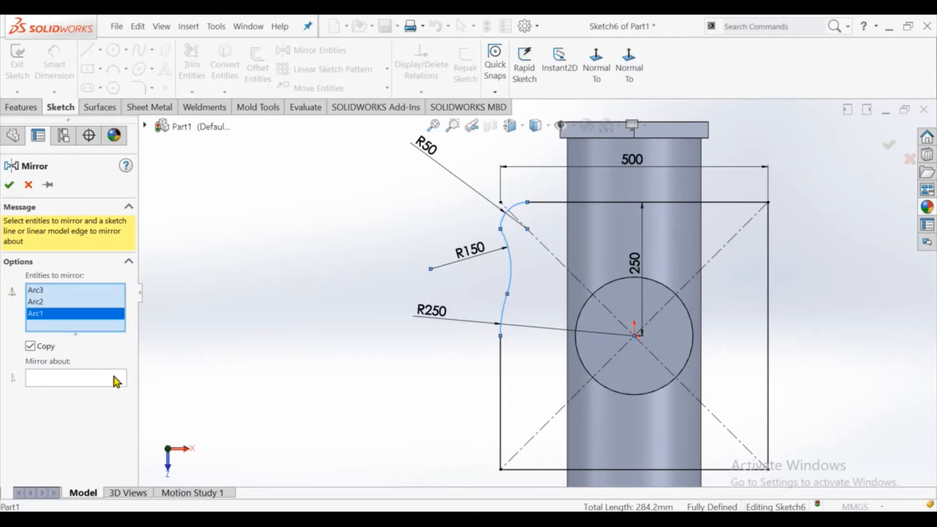
click(26, 184)
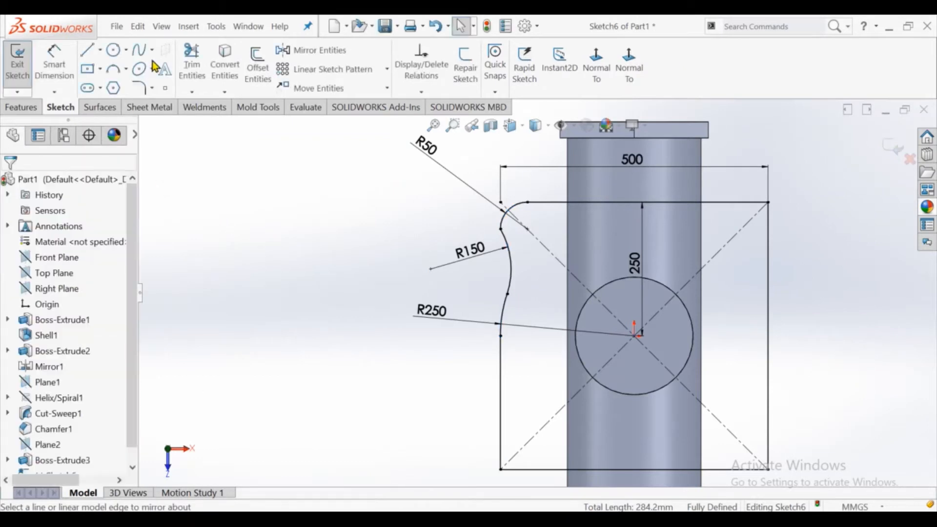
Draw a short horizontal centerline from the origin toward the left, ending inside the branch circle.
click(99, 49)
click(128, 86)
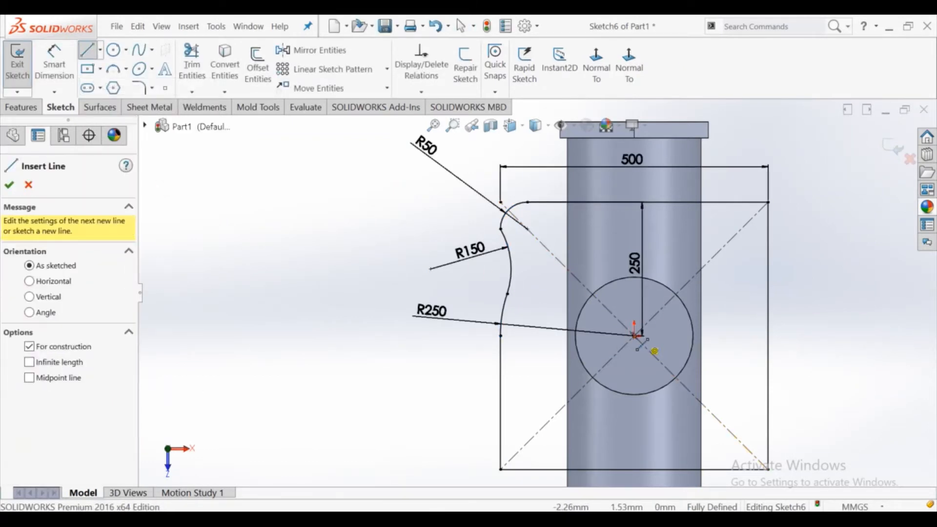
click(633, 335)
click(589, 336)
right_click(589, 336)
click(601, 338)
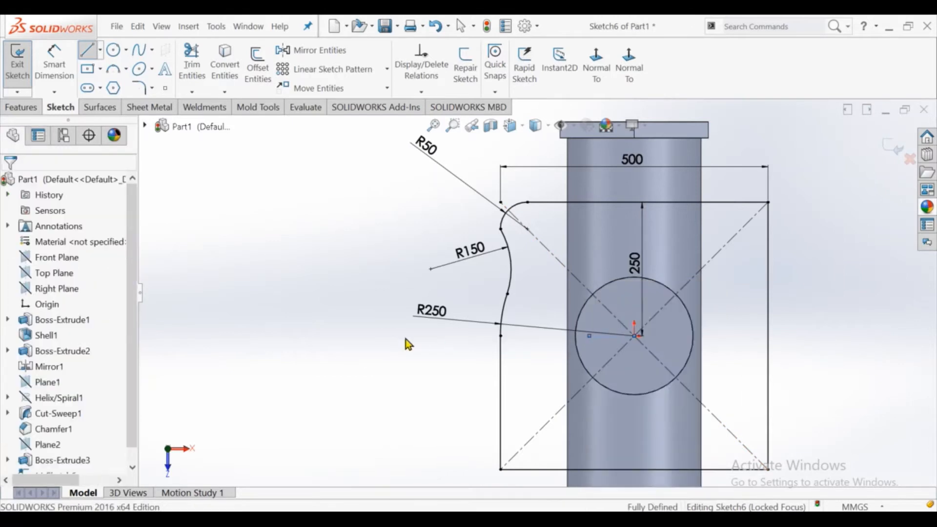
Mirror the R50, R150 and R250 arcs about the short horizontal centerline, keeping the originals.
click(314, 50)
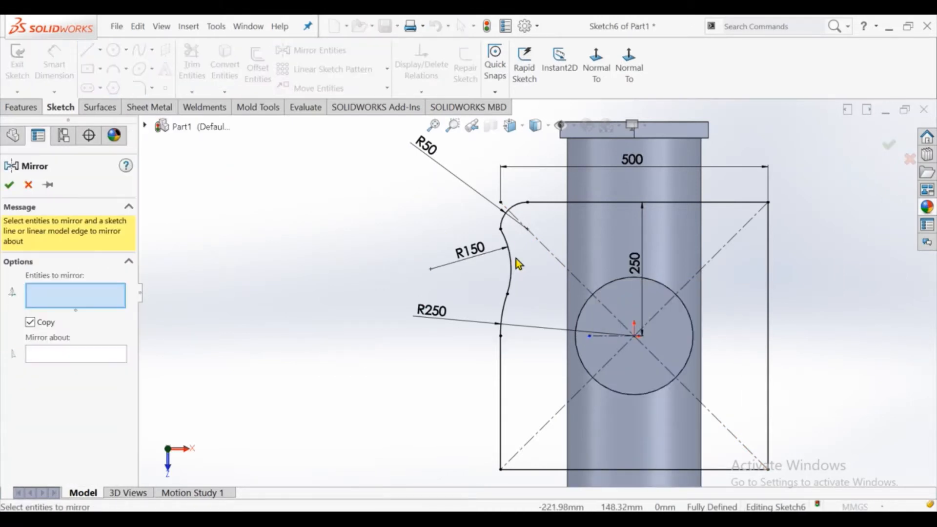
click(510, 257)
click(506, 229)
click(504, 315)
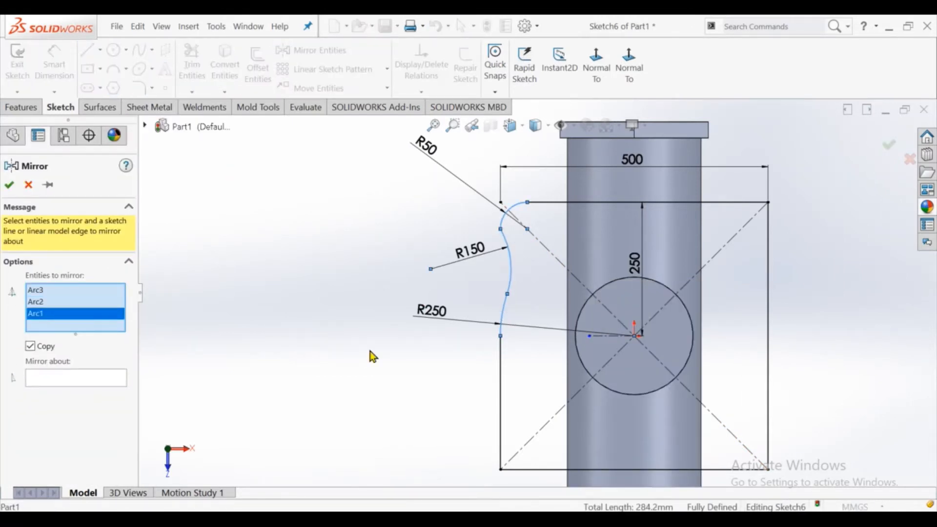
click(105, 382)
click(604, 337)
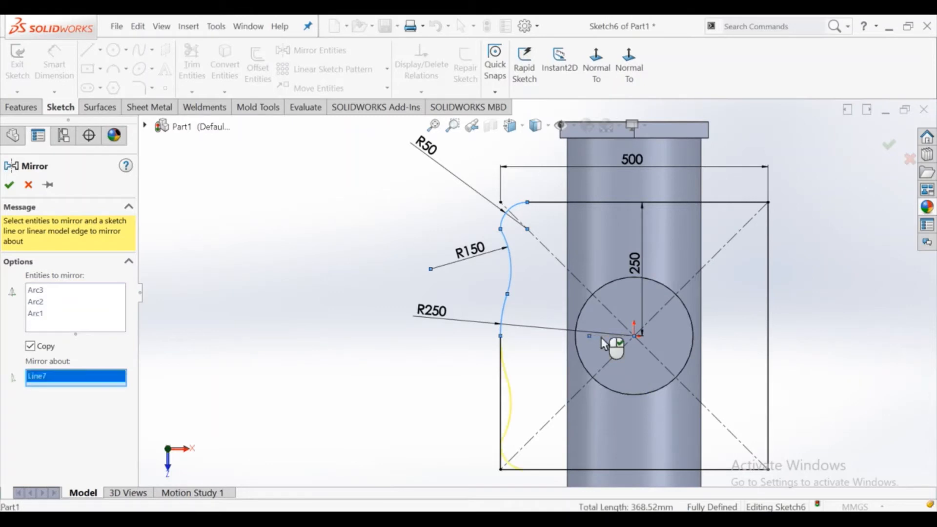
click(11, 185)
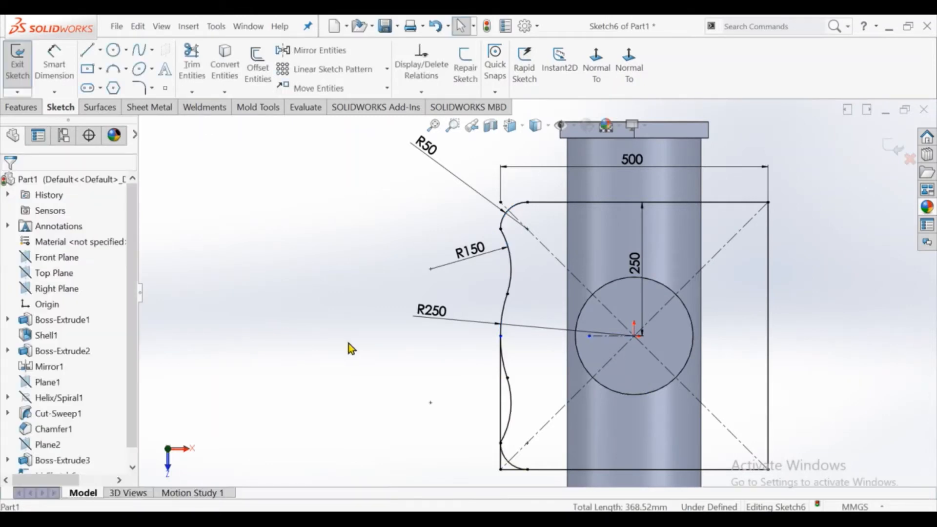
Convert the remaining left vertical line of the rectangle, below the horizontal centerline, to construction geometry.
click(500, 403)
click(552, 361)
click(418, 377)
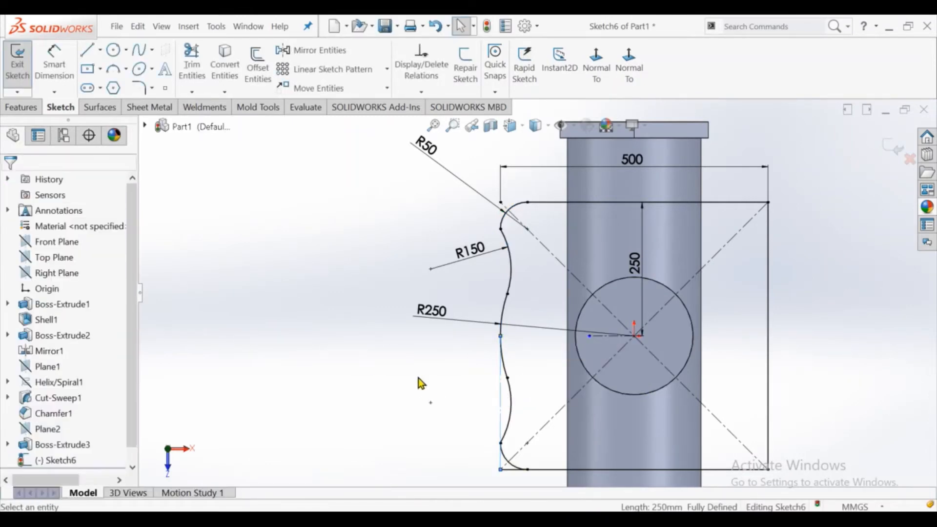
Trim the leftover stub of the rectangle's bottom line beyond the mirrored lower-left fillet.
scroll(508, 475, down, 2)
scroll(508, 475, down, 1)
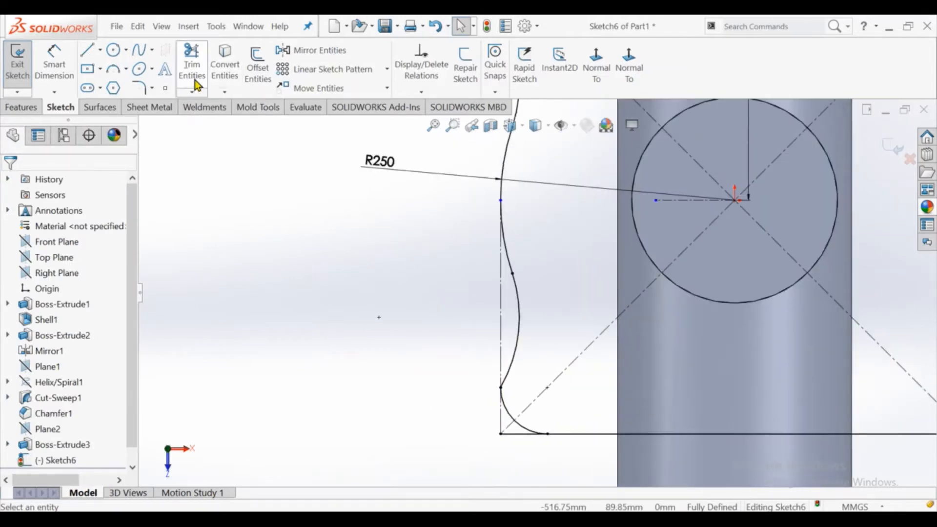
click(192, 64)
click(522, 433)
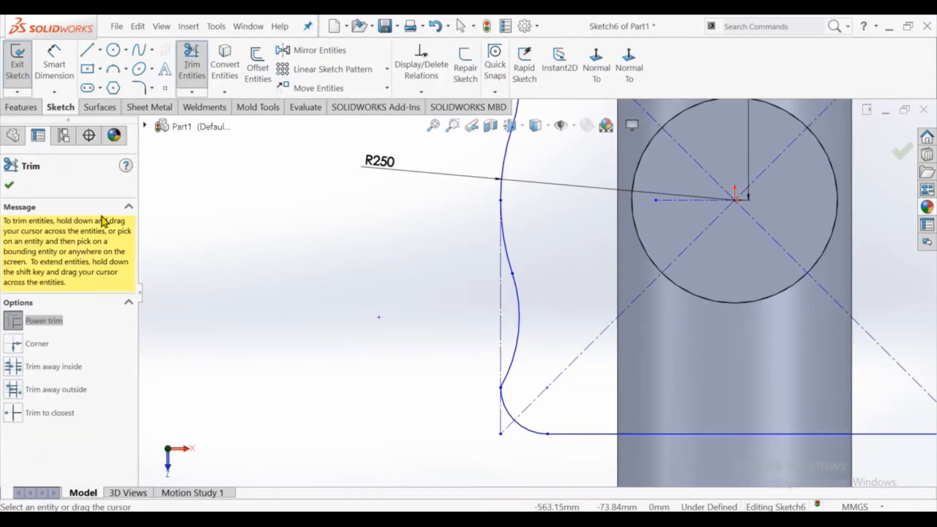
click(9, 185)
Add a horizontal relation between the lower-left fillet's endpoint on the bottom line and the rectangle's lower-left corner point.
click(548, 434)
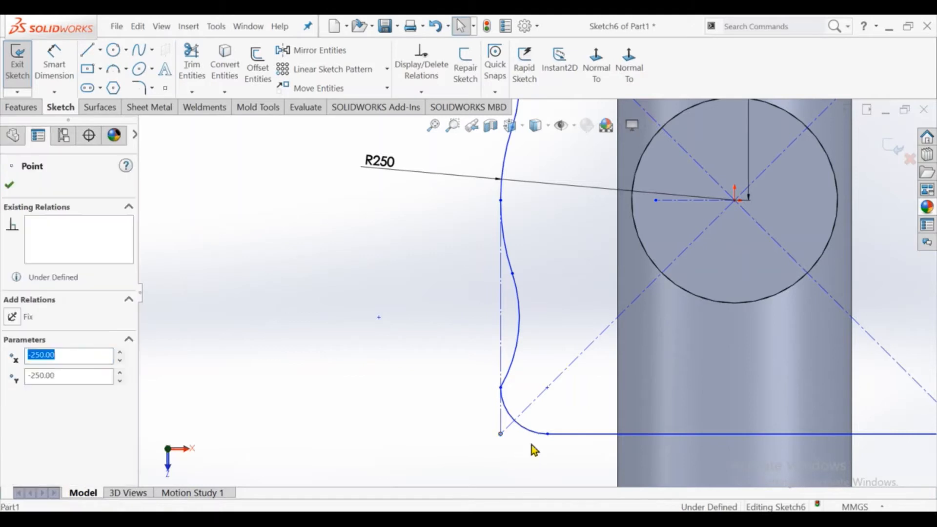
ctrl+click(501, 433)
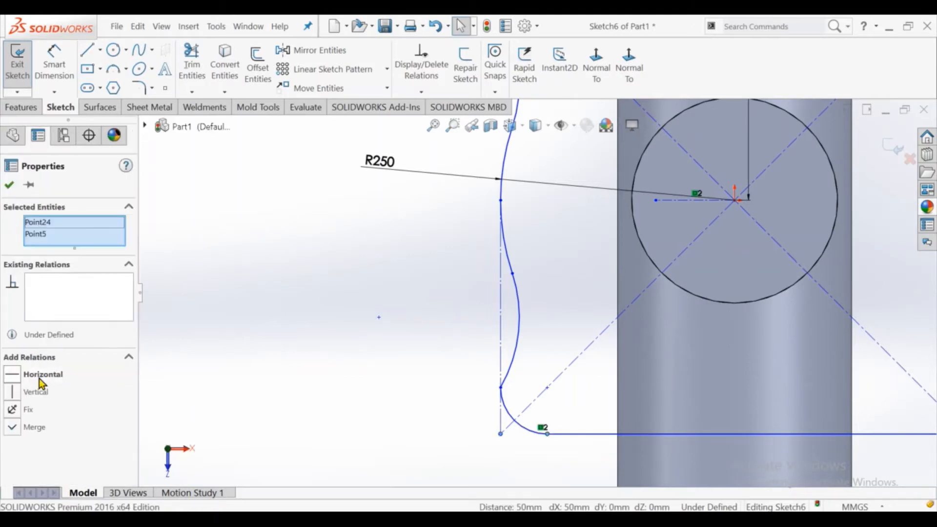
click(39, 376)
click(216, 309)
scroll(731, 248, up, 6)
scroll(755, 245, down, 2)
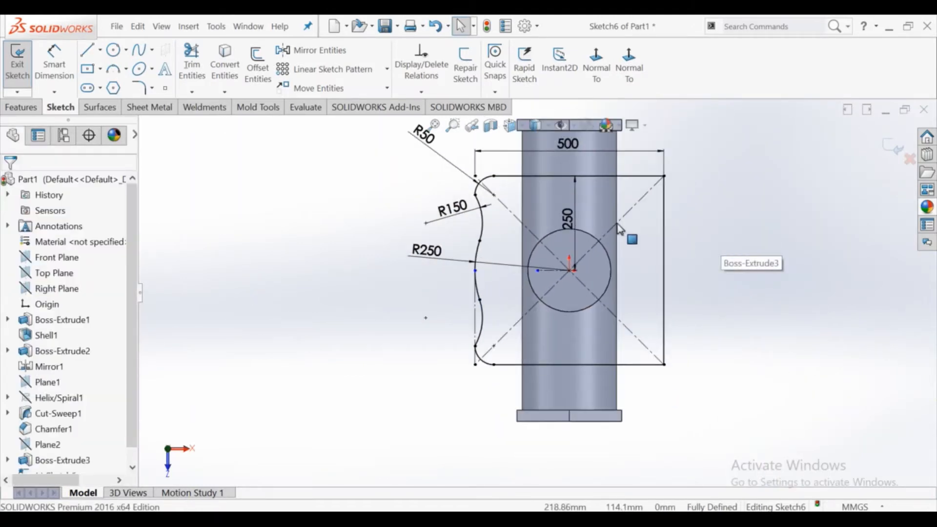
scroll(617, 229, down, 2)
click(319, 49)
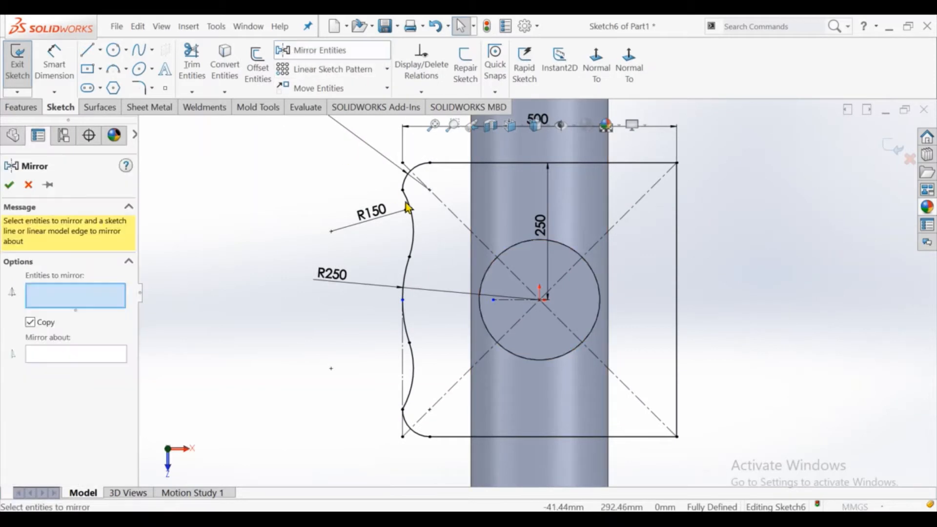
click(413, 188)
click(412, 229)
click(406, 317)
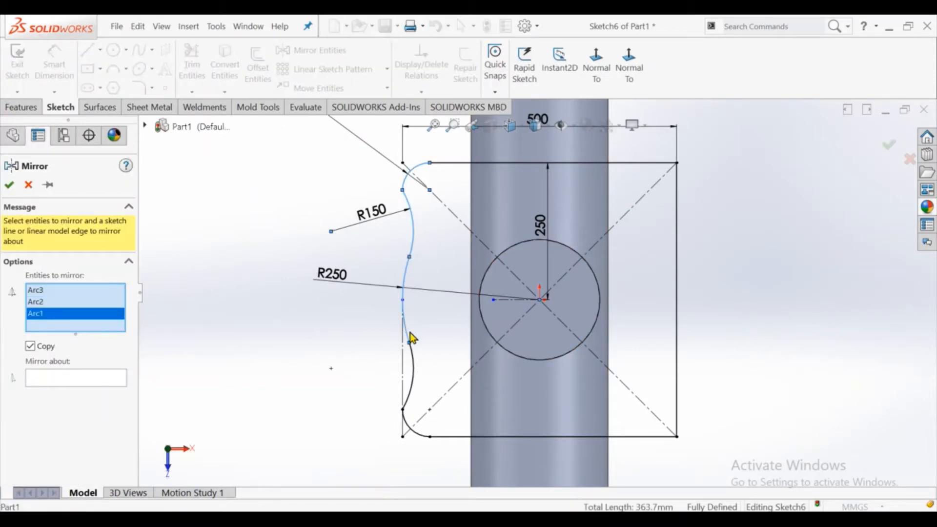
click(413, 367)
click(418, 437)
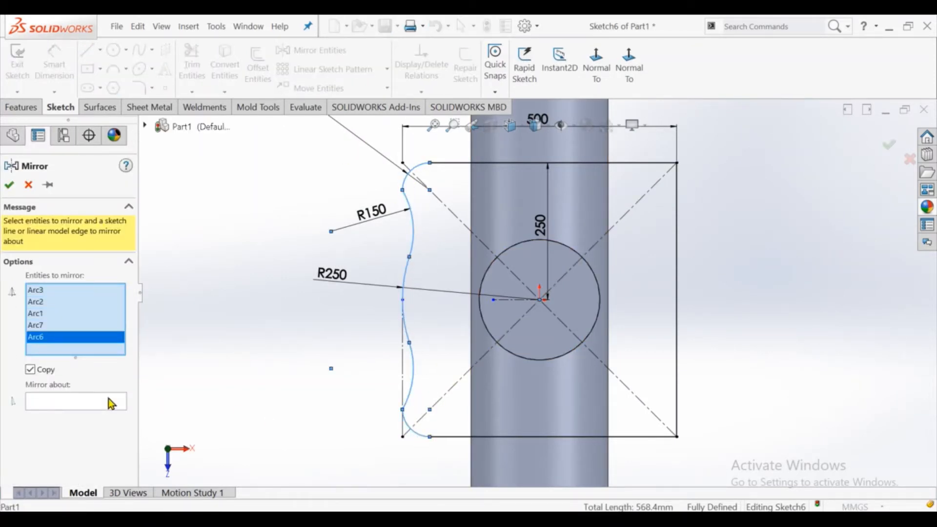
right_click(520, 404)
click(28, 185)
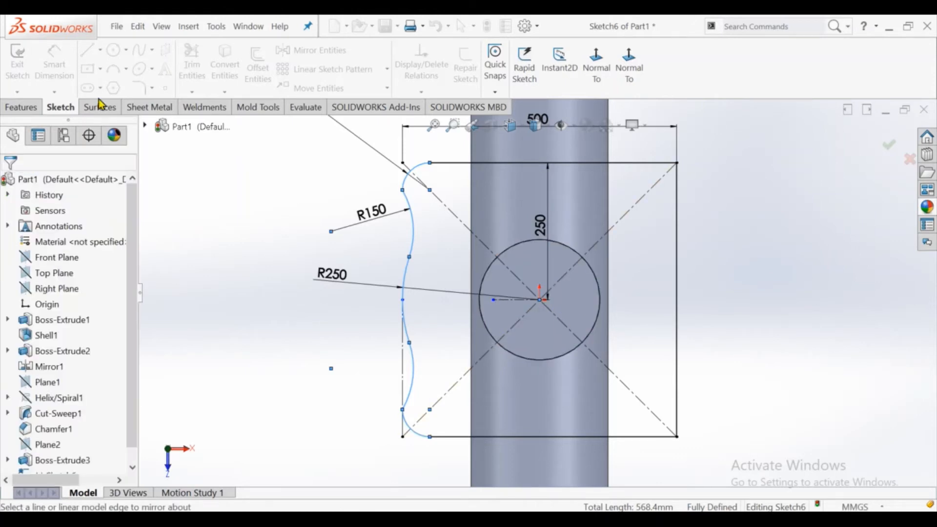
Draw a short vertical centerline inside the branch circle from a point above the origin down to the origin.
click(100, 50)
click(120, 87)
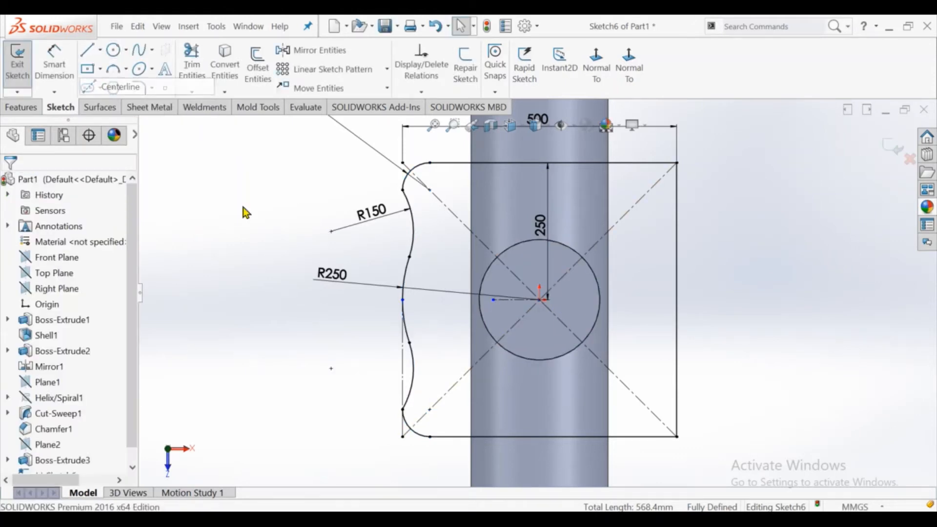
click(538, 256)
click(539, 299)
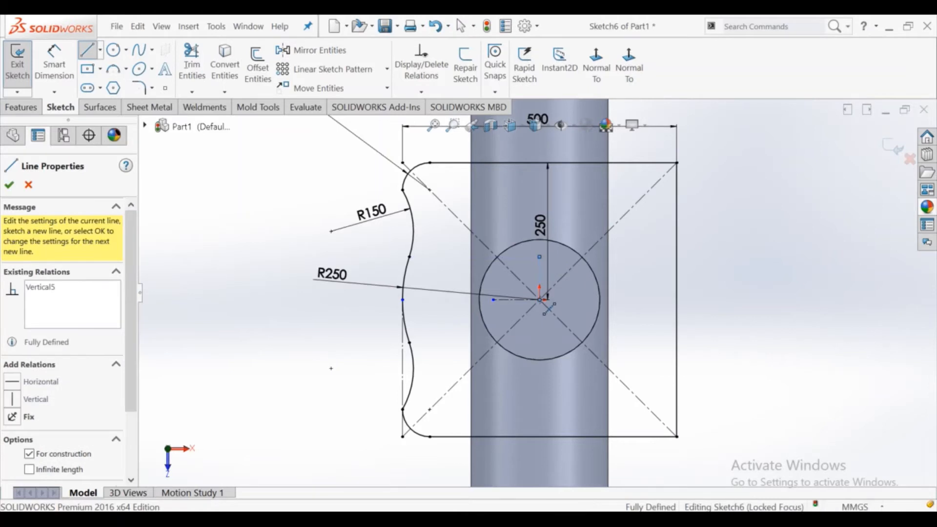
key(Escape)
Mirror the five arcs of the left contour about the short vertical centerline, keeping the originals.
click(319, 50)
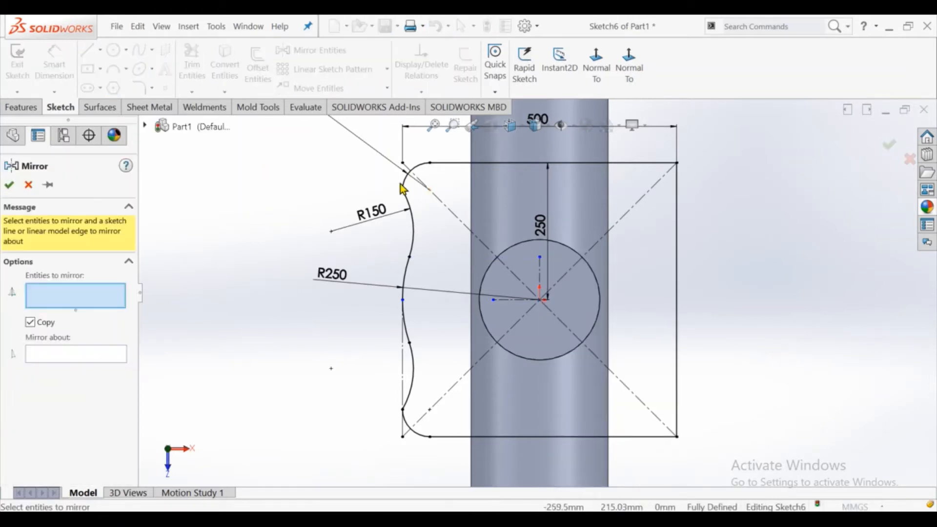
click(404, 184)
click(411, 239)
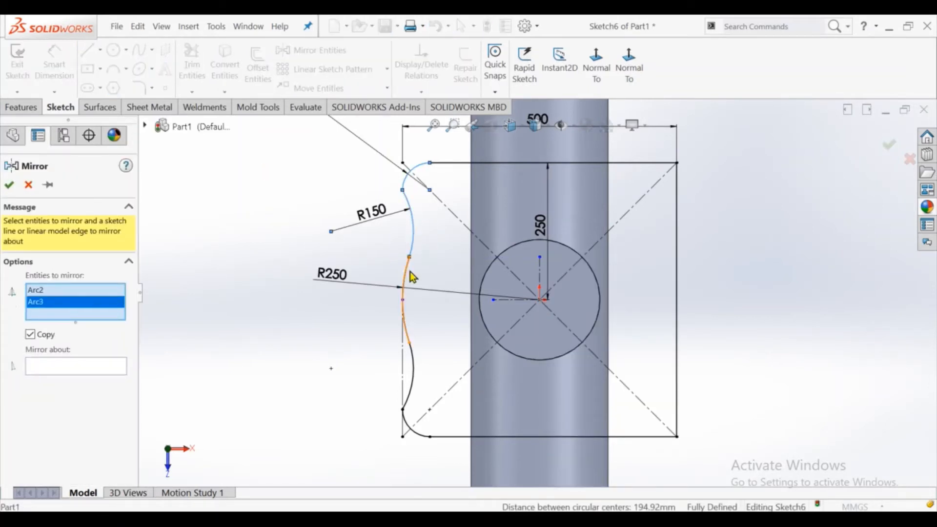
click(405, 286)
click(416, 366)
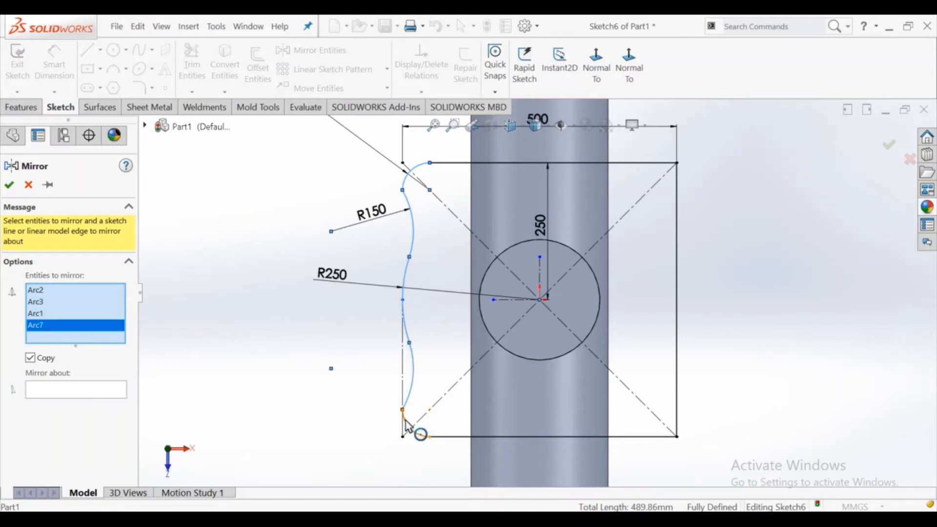
click(418, 433)
click(104, 403)
click(540, 276)
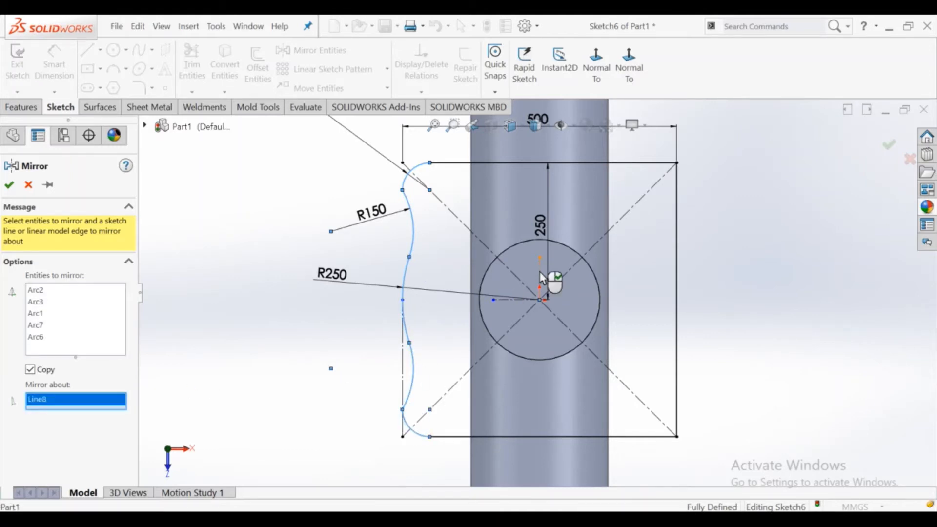
key(Return)
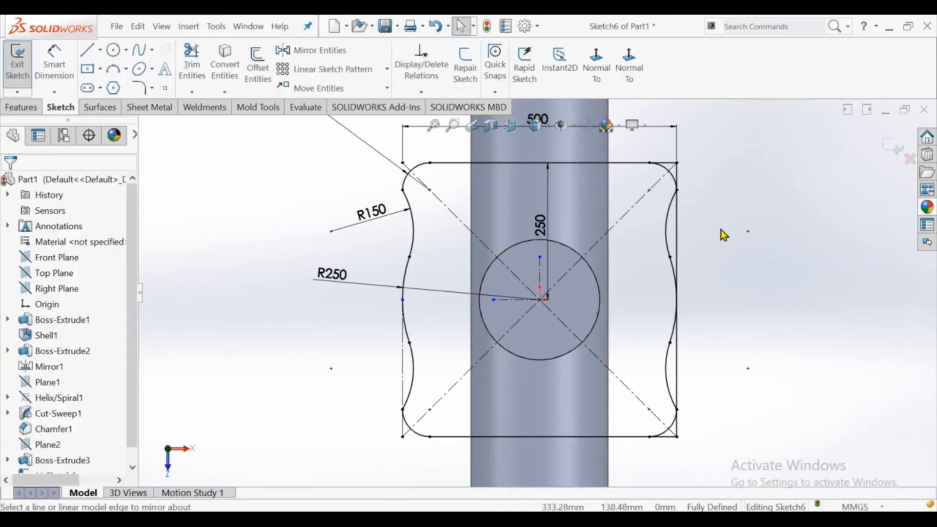
Convert the rectangle's right vertical line to construction geometry and trim the top and bottom line stubs beyond the mirrored fillets.
click(679, 223)
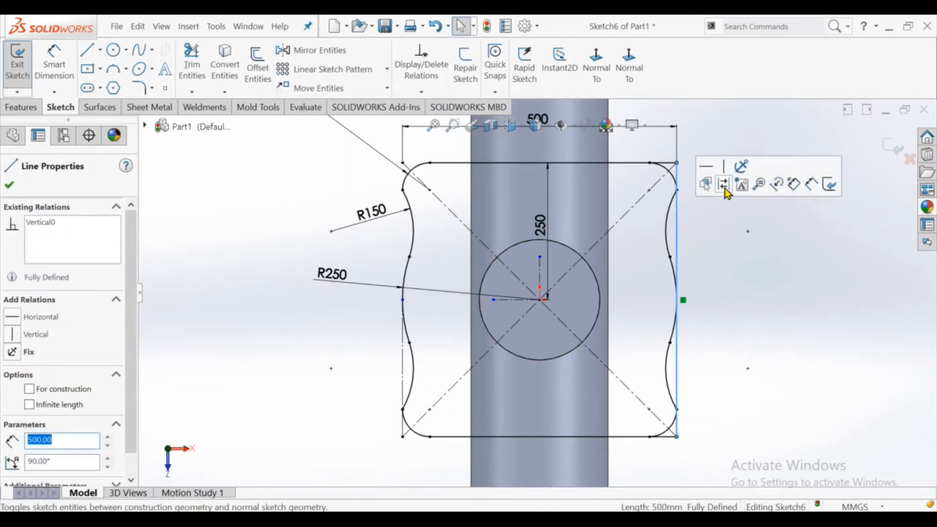
click(725, 188)
click(191, 63)
scroll(659, 168, up, 3)
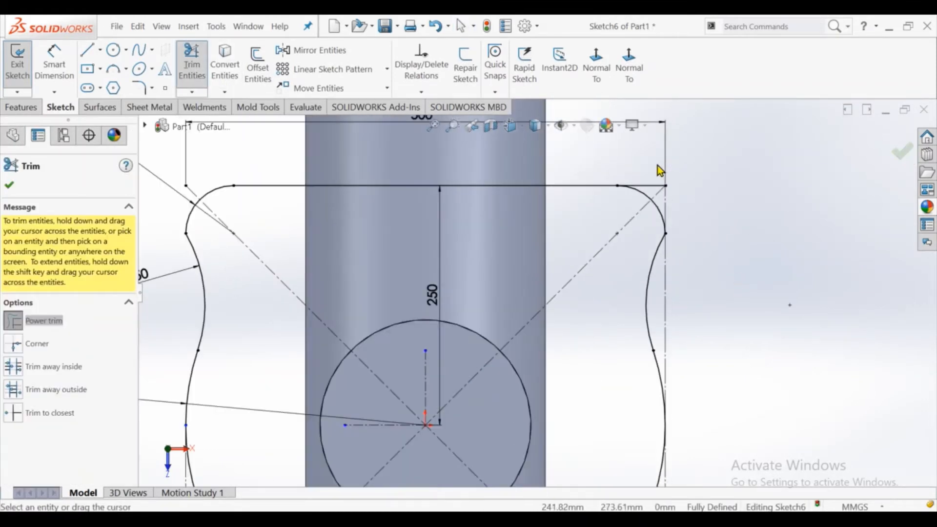
drag(653, 187, 653, 189)
scroll(619, 261, down, 4)
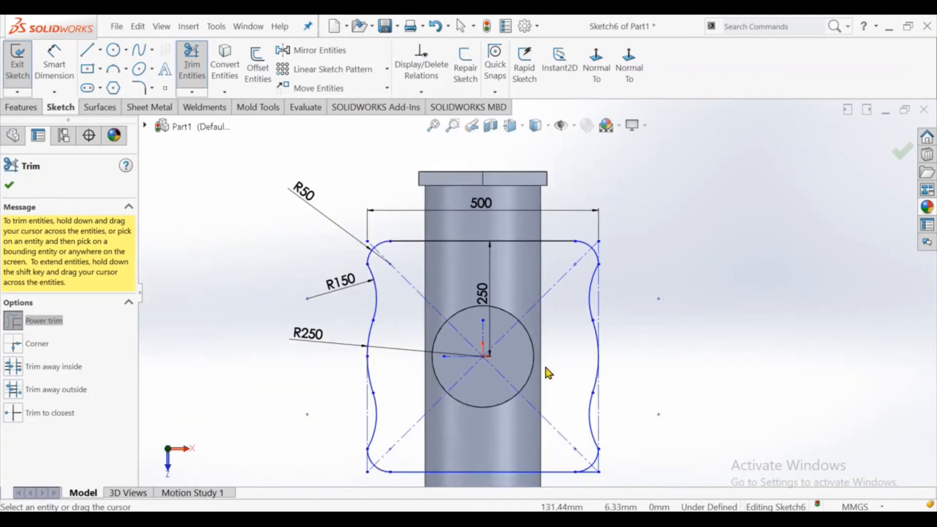
scroll(566, 424, up, 3)
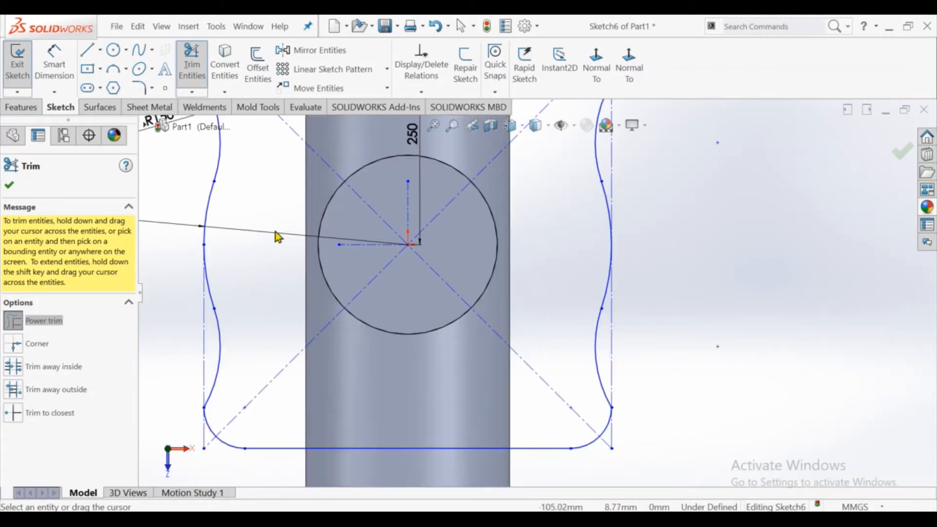
click(9, 185)
scroll(637, 282, down, 3)
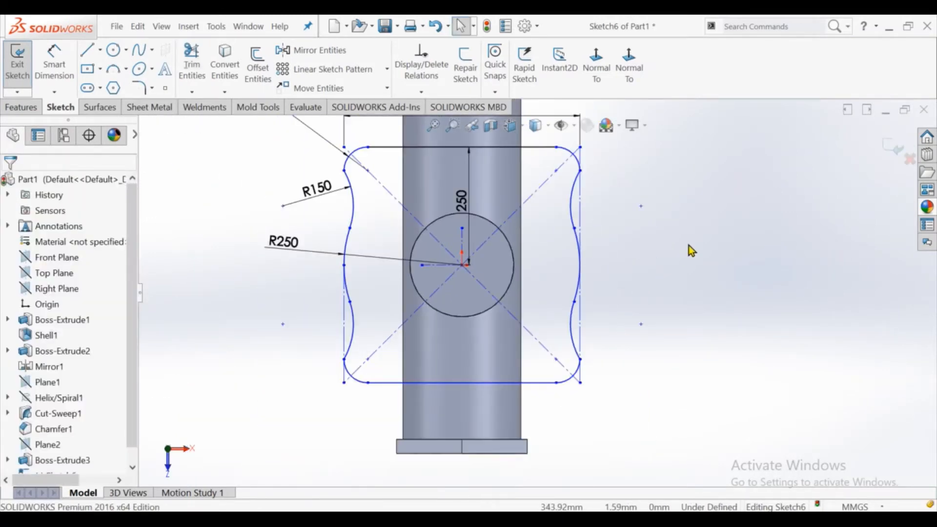
Add a horizontal relation between the upper-right fillet's endpoint on the top line and the rectangle's upper-right corner point.
scroll(621, 232, up, 1)
click(534, 162)
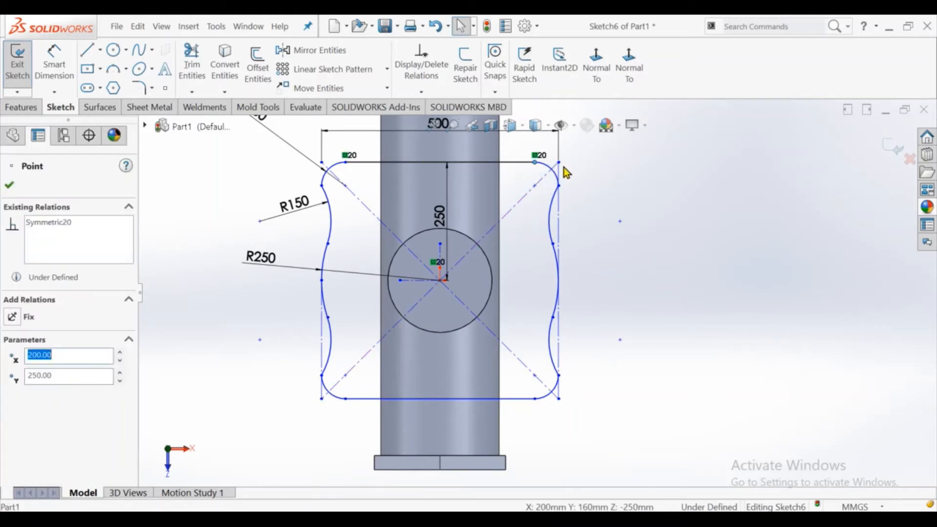
ctrl+click(559, 162)
click(15, 374)
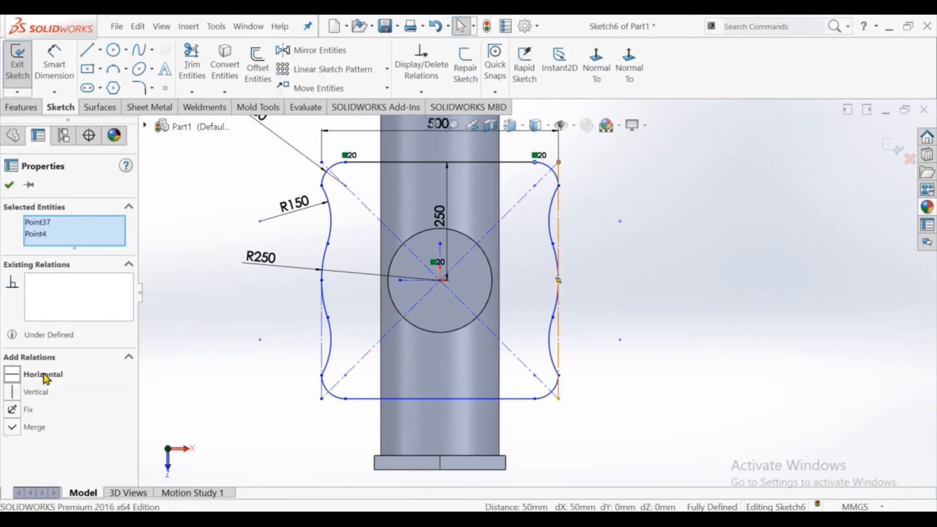
click(212, 289)
scroll(533, 292, down, 2)
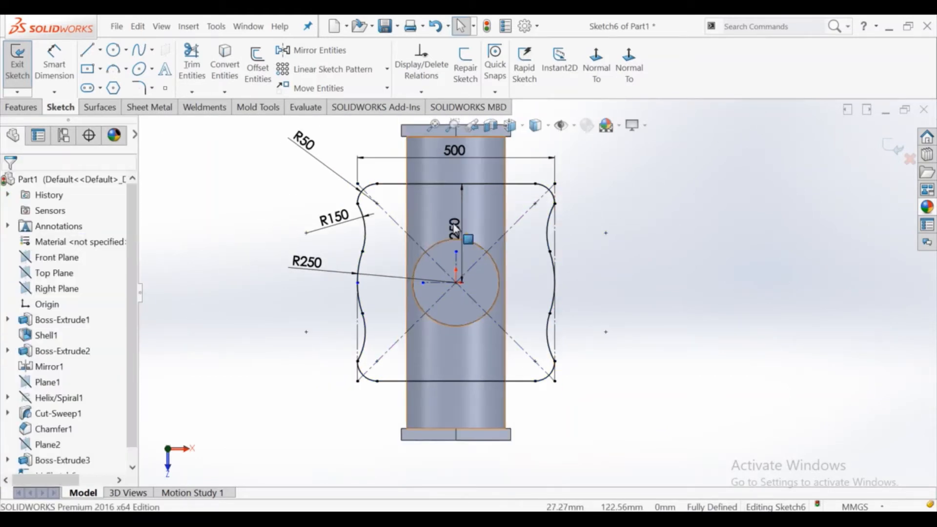
Extrude the contoured flange profile as a 70 mm blind boss away from the tube, merged with the body.
click(28, 111)
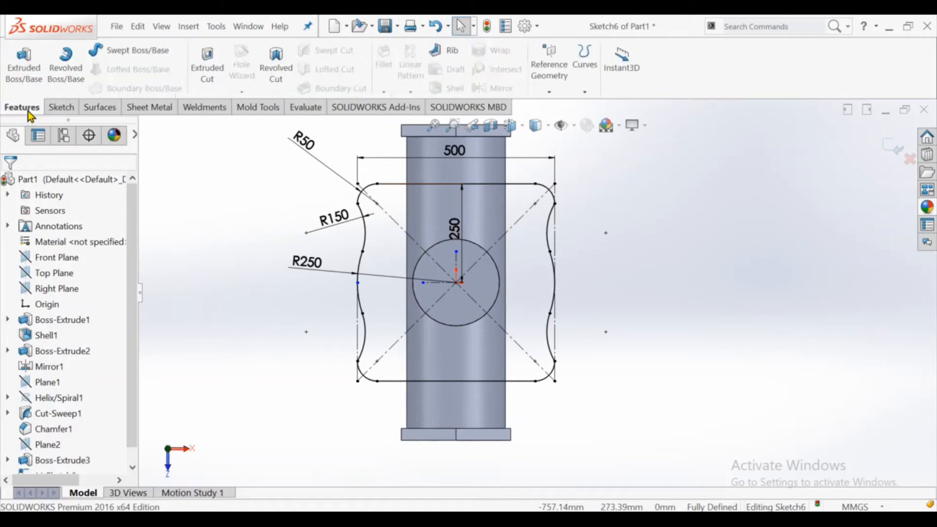
click(25, 79)
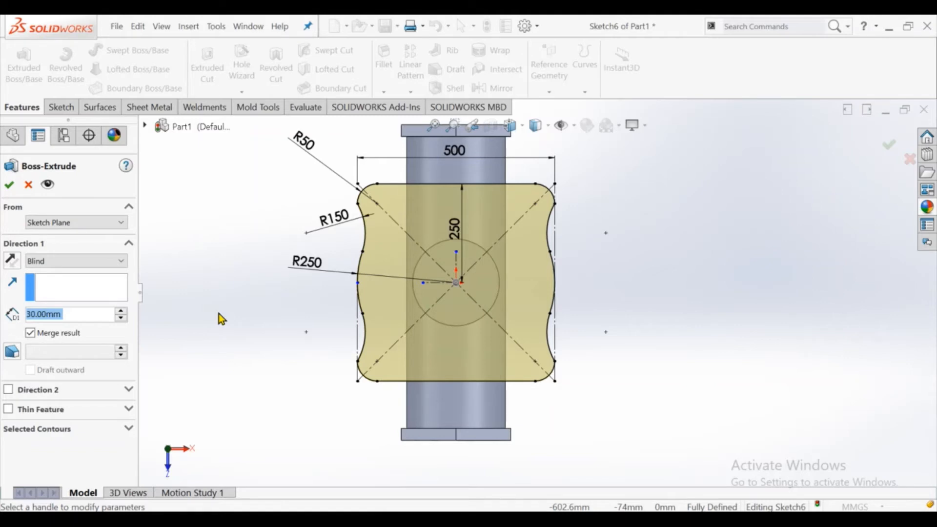
middle_drag(393, 397, 166, 289)
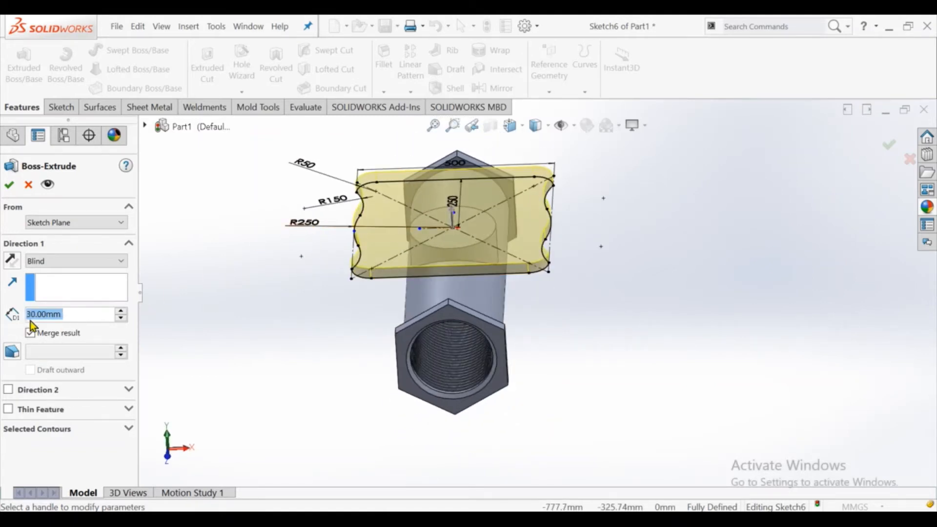
text(70)
key(Return)
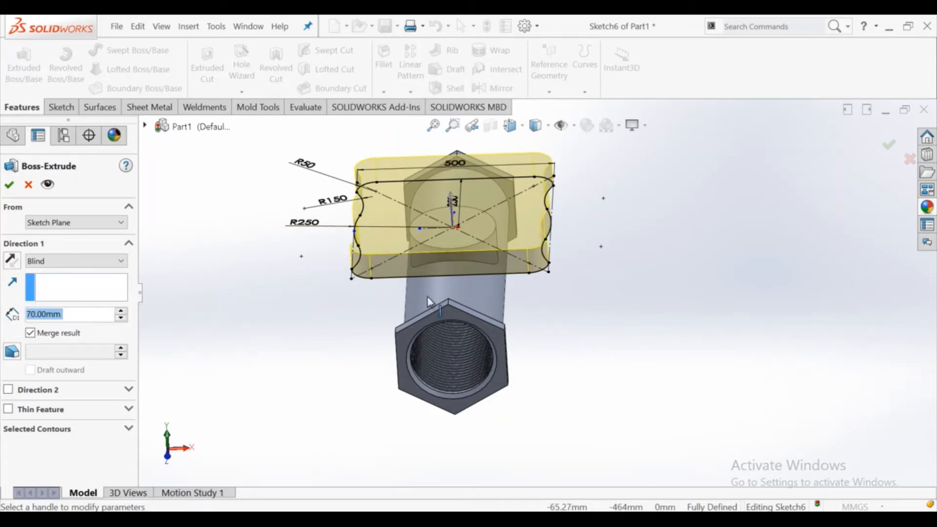
middle_drag(428, 302, 236, 288)
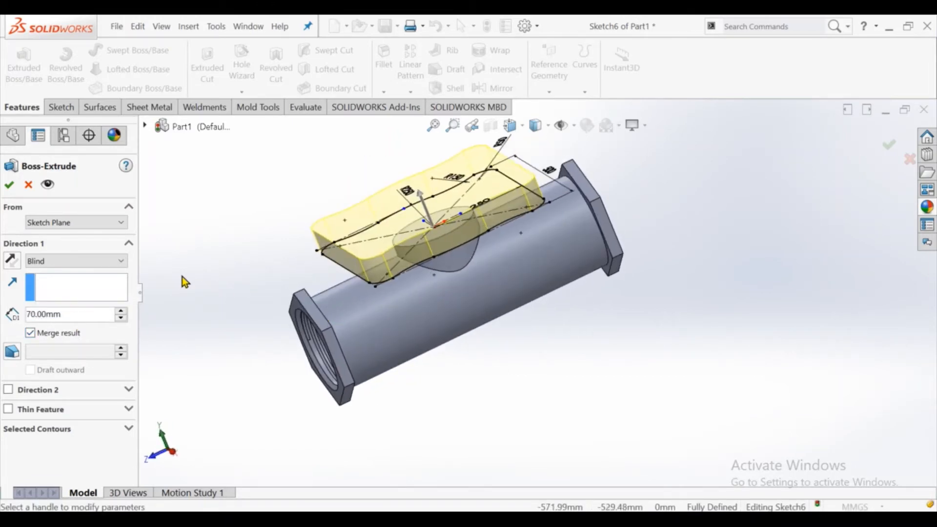
middle_drag(182, 276, 192, 222)
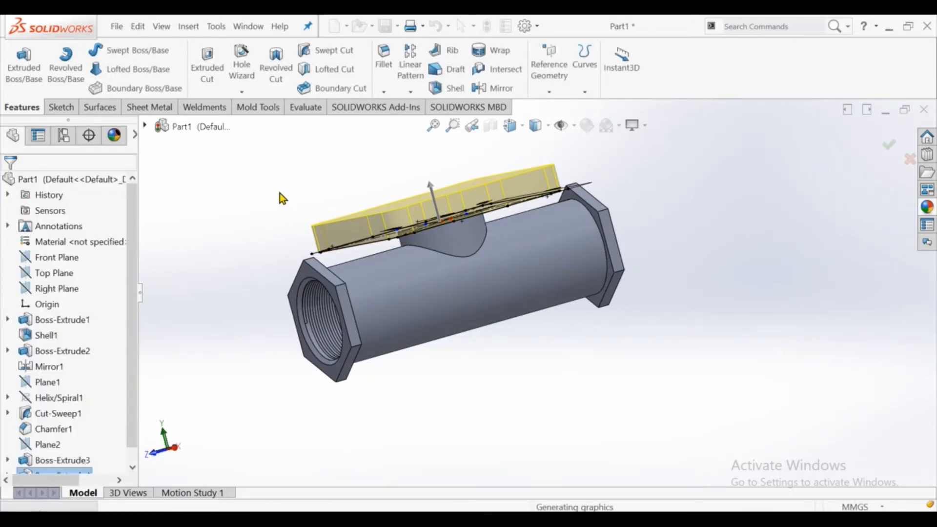
Start a new sketch on the outer flat face of the contoured flange.
middle_drag(318, 204, 390, 320)
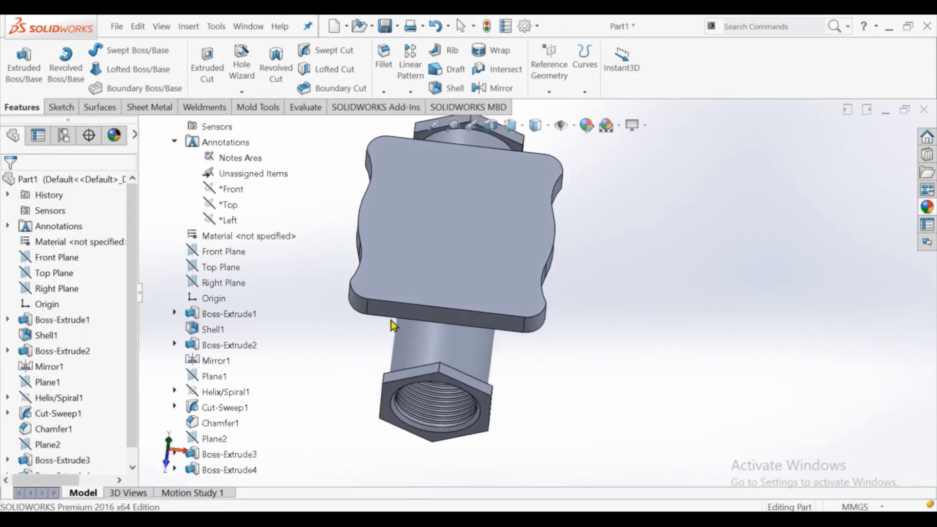
scroll(422, 261, up, 2)
click(491, 219)
click(545, 196)
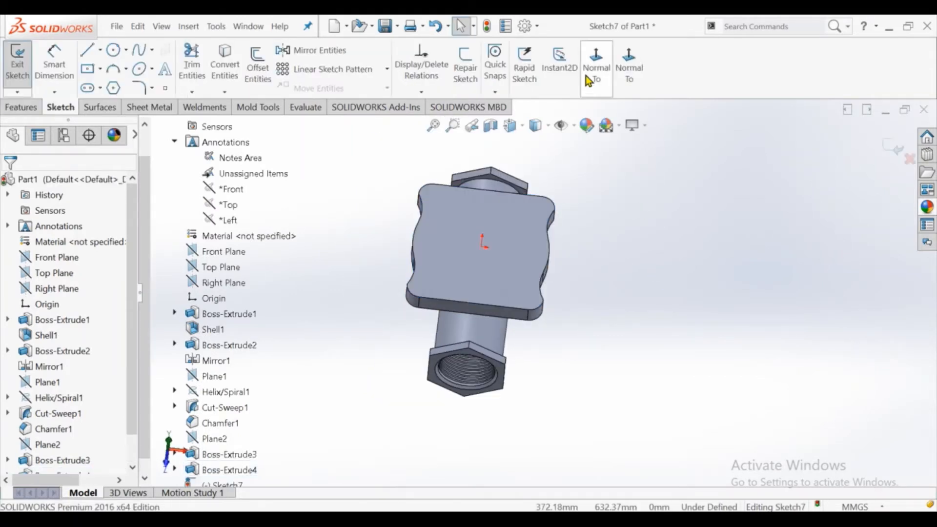
Sketch a vertical centerline from the plate's upper edge midpoint to the origin and a short horizontal centerline from the origin.
click(589, 81)
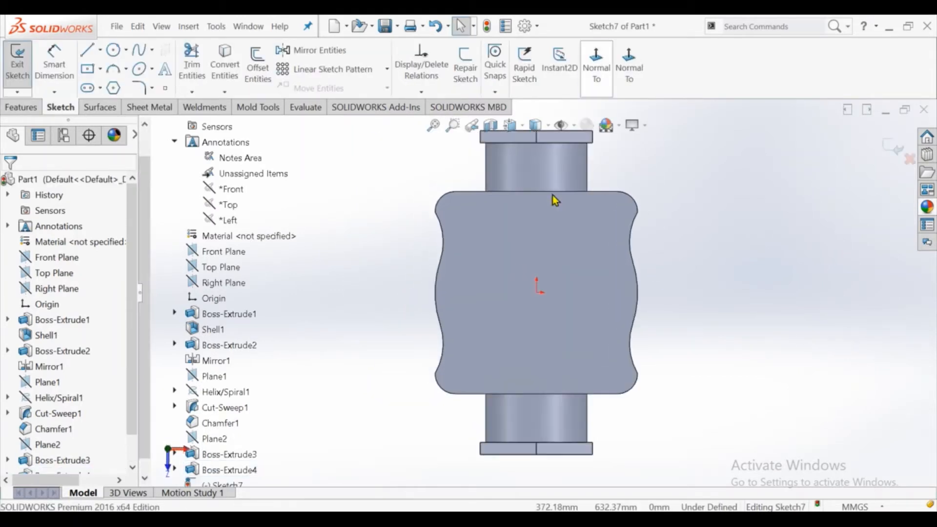
click(100, 49)
click(123, 86)
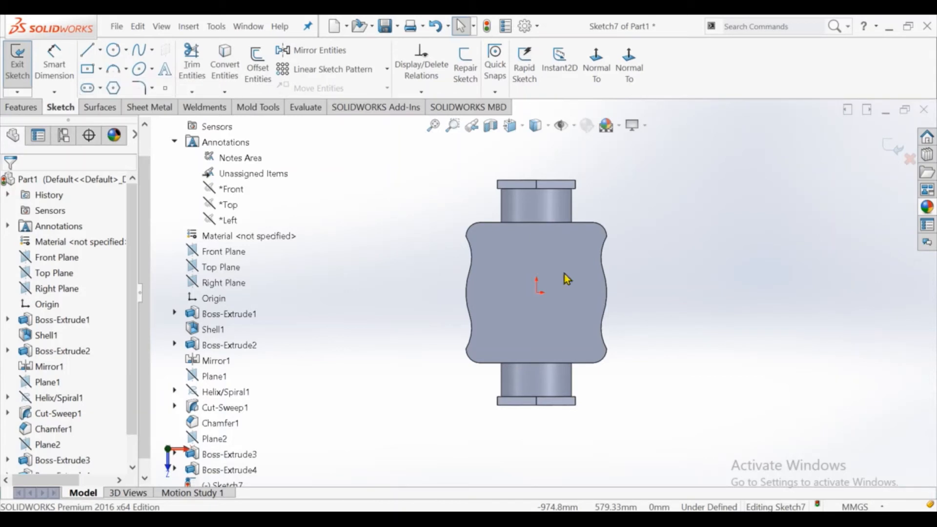
click(536, 222)
click(536, 292)
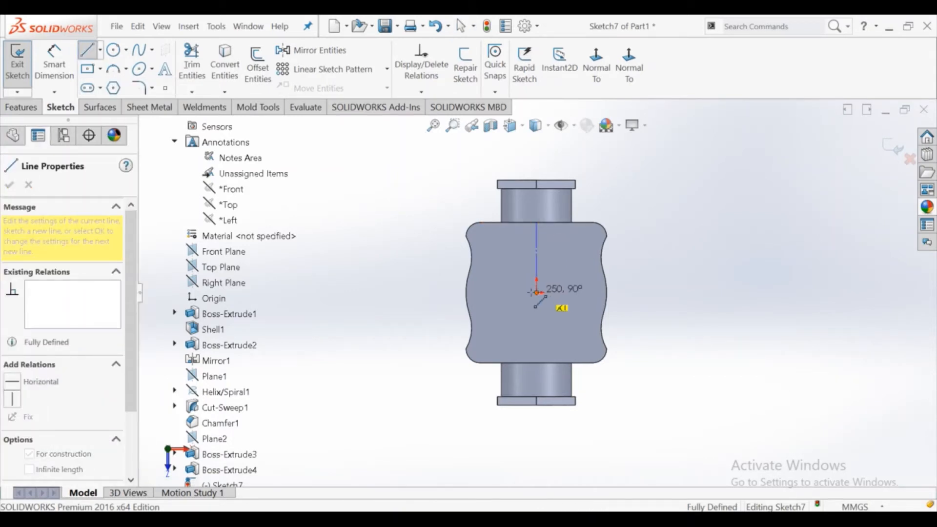
click(504, 292)
key(Escape)
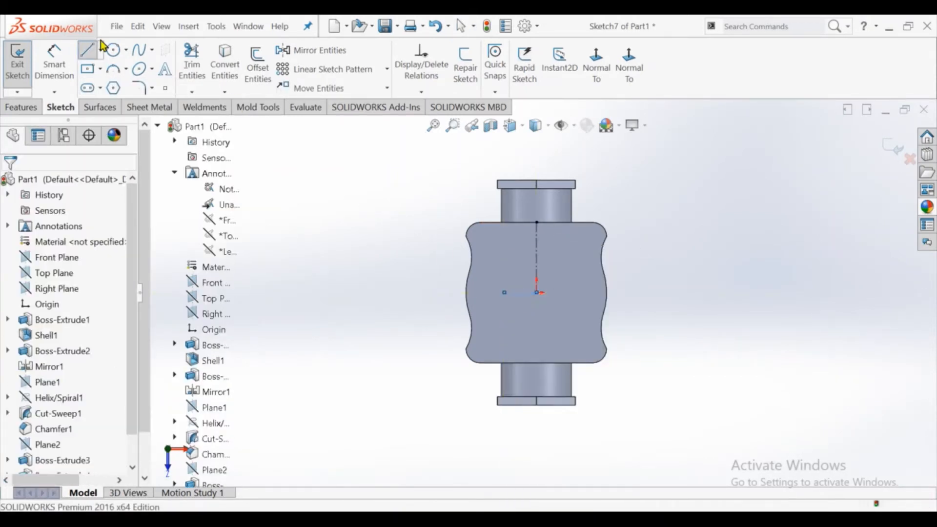
Sketch a three-sided open rectangle about 51 mm high standing on the plate's upper edge, straddling the vertical centerline.
click(87, 49)
scroll(528, 221, down, 5)
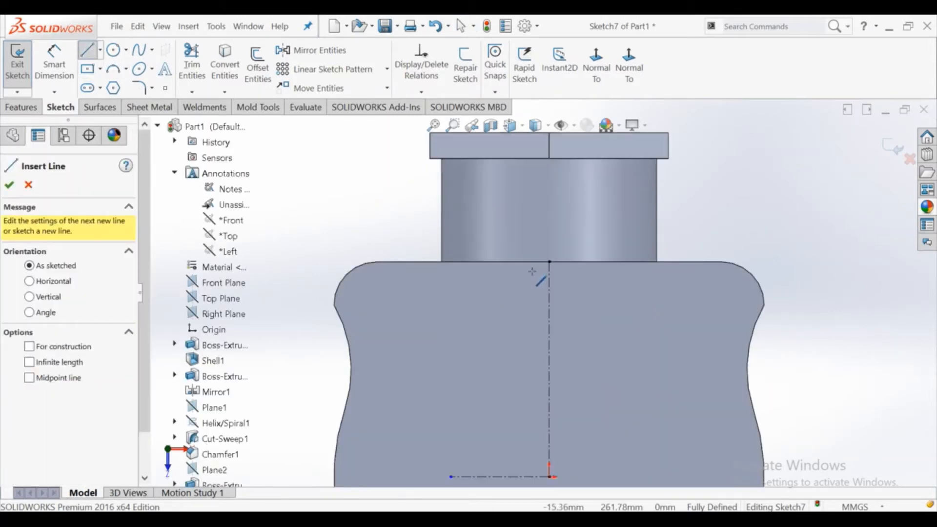
click(521, 262)
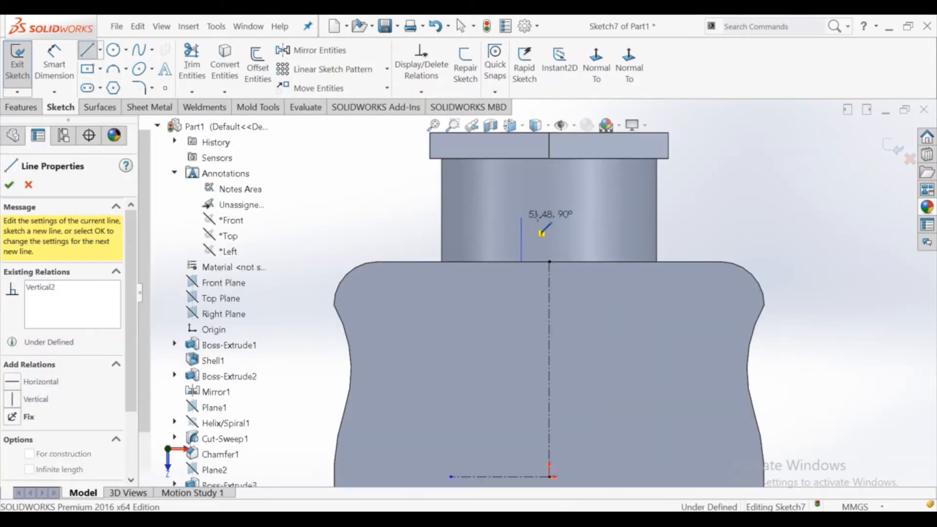
click(575, 217)
click(575, 262)
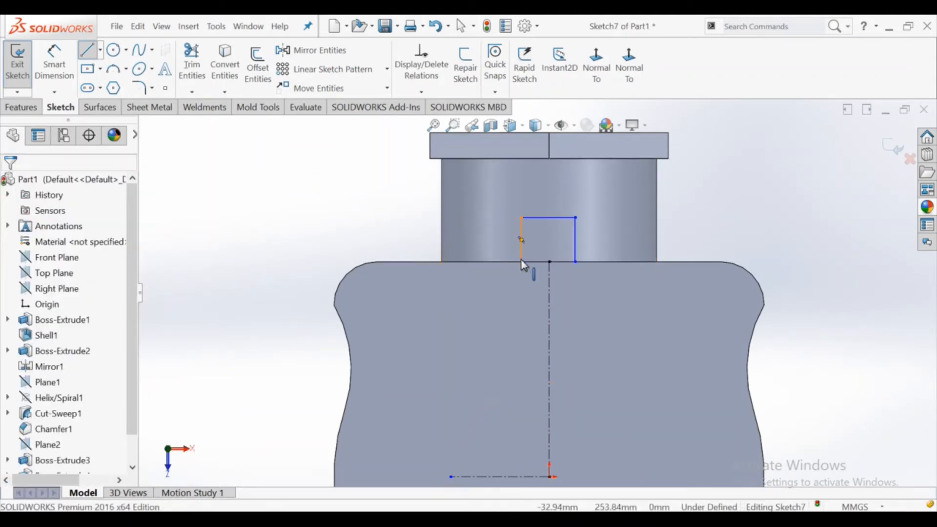
key(Escape)
Make the rectangle's two vertical sides symmetric about the vertical centerline.
click(549, 268)
ctrl+click(576, 262)
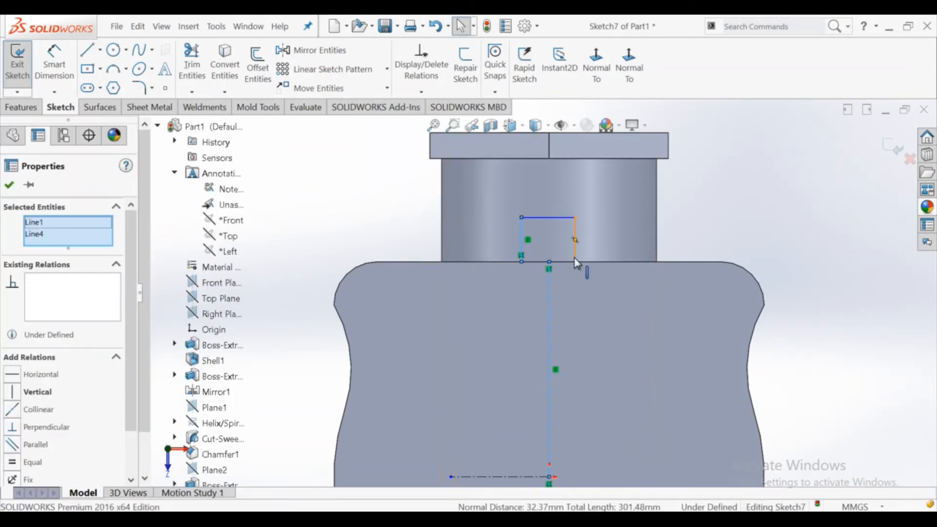
ctrl+click(575, 259)
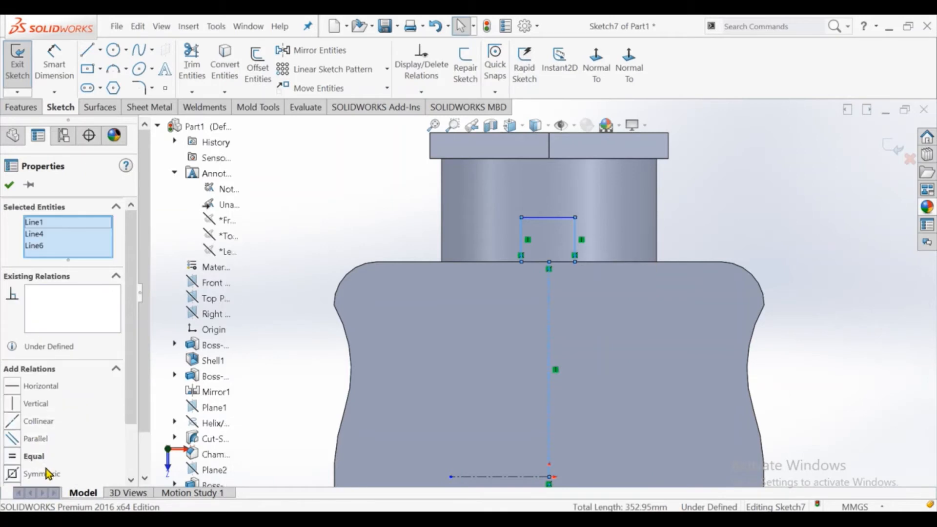
click(47, 473)
click(289, 214)
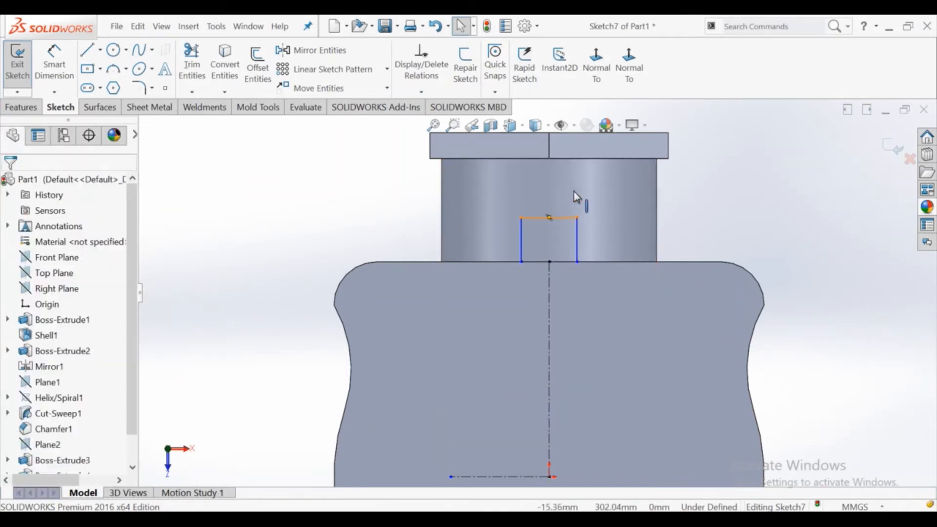
Convert the rectangle's upper horizontal line to construction geometry.
click(566, 217)
click(397, 201)
click(542, 218)
click(564, 184)
Close the base of the profile with a line along the plate's upper edge between the two vertical sides.
click(88, 50)
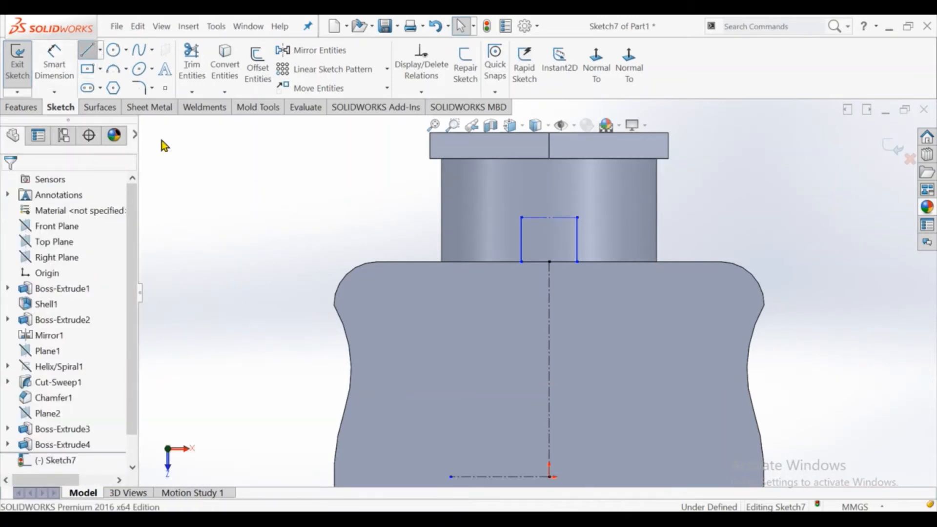
click(577, 262)
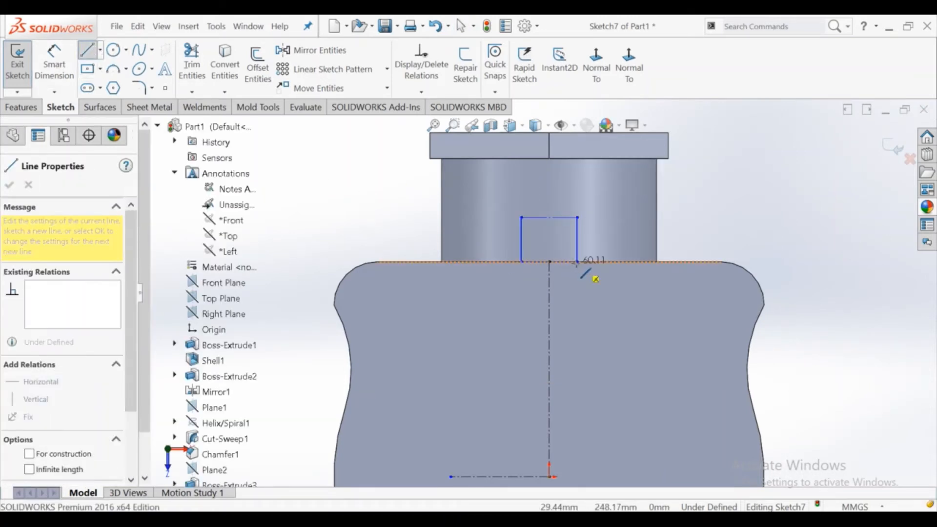
click(577, 263)
key(Escape)
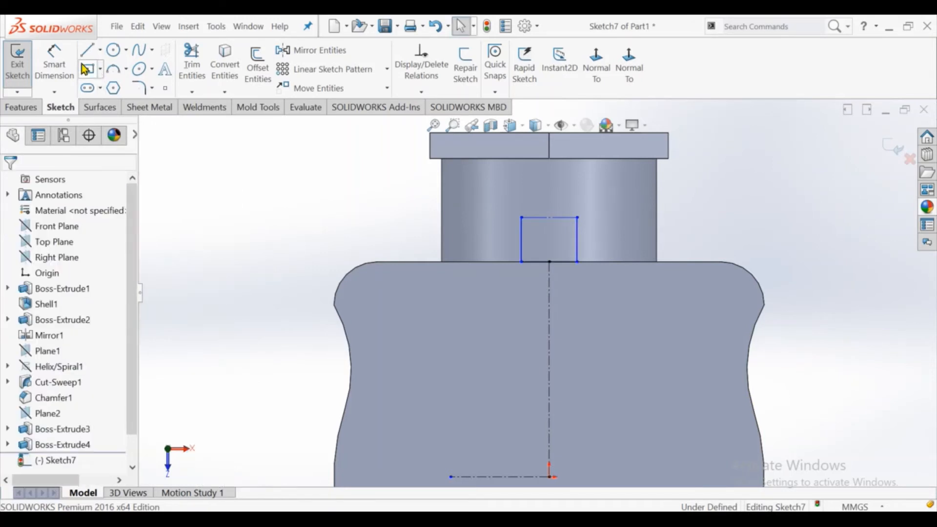
Cap the profile with a three-point arc joining the upper ends of the two vertical sides.
click(112, 74)
click(522, 217)
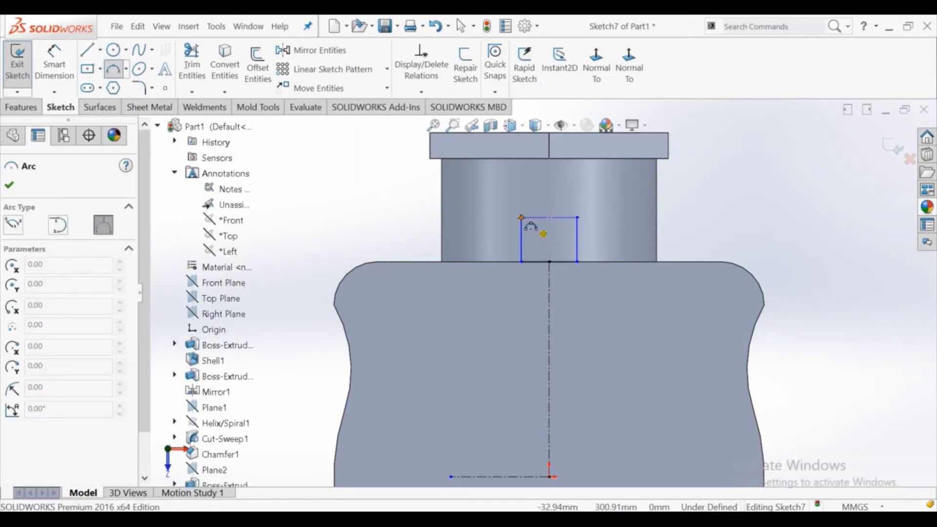
click(577, 216)
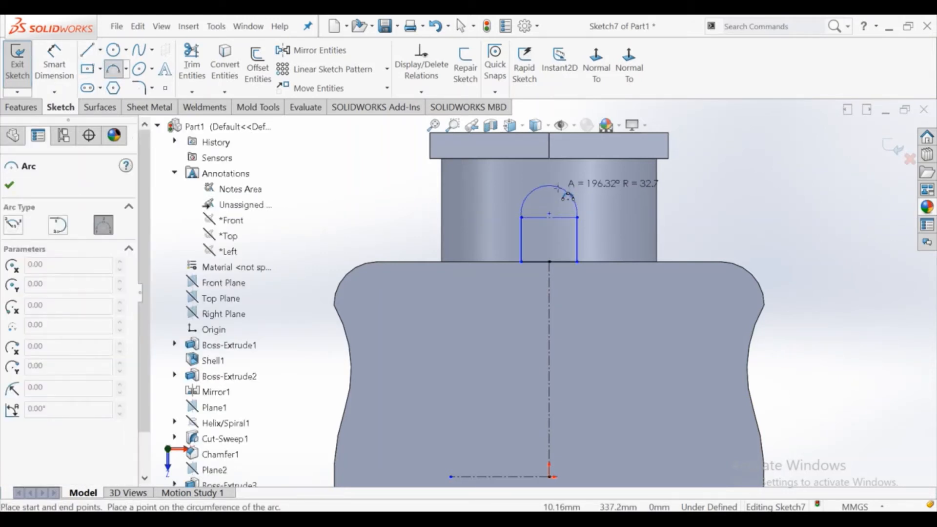
click(550, 190)
key(Escape)
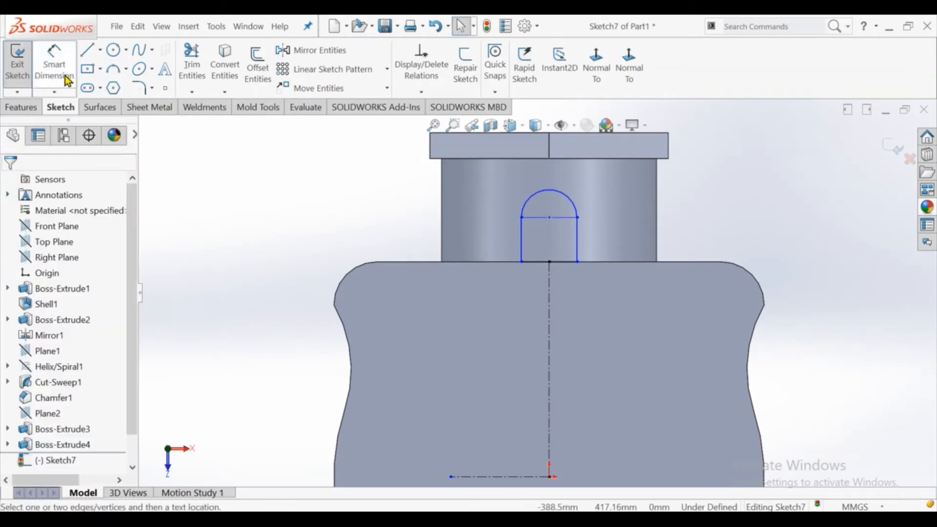
Dimension the tab profile with 30 mm between its base and construction line, and a base width of 80 mm.
click(69, 81)
click(569, 262)
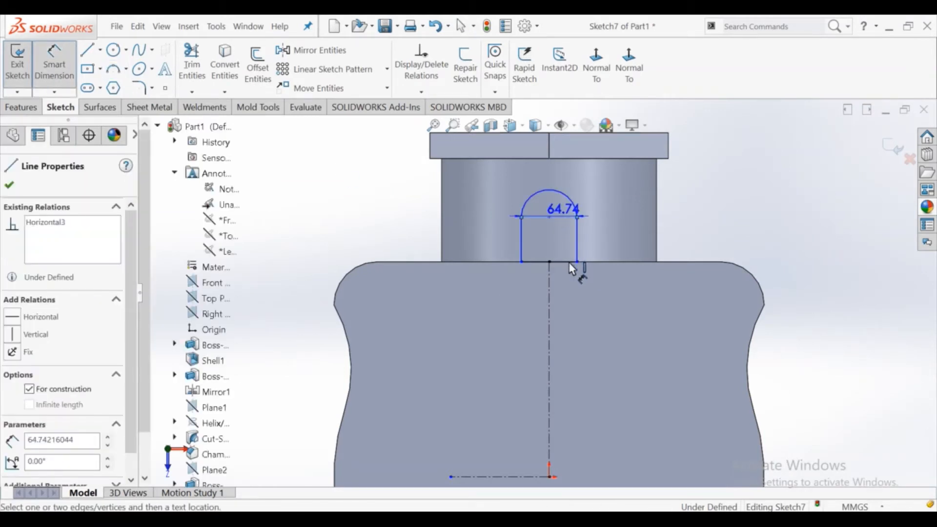
click(604, 240)
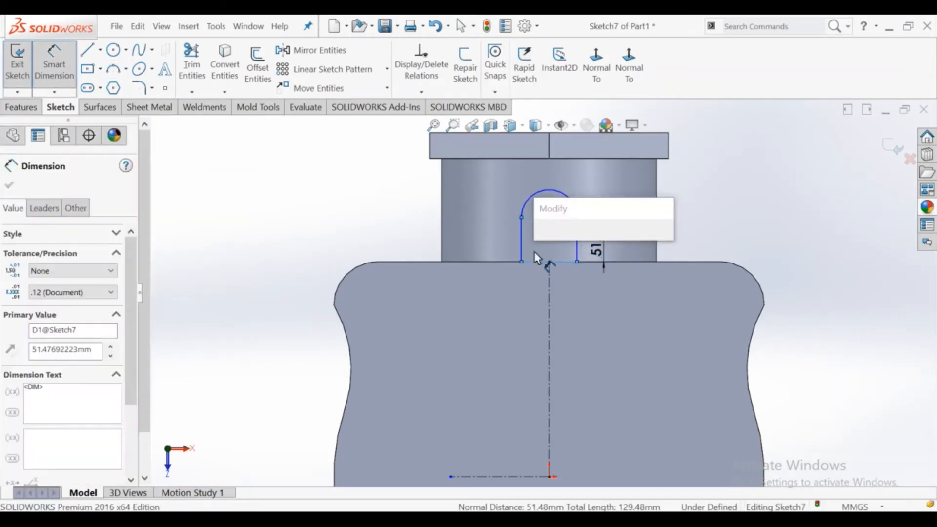
text(30)
key(Return)
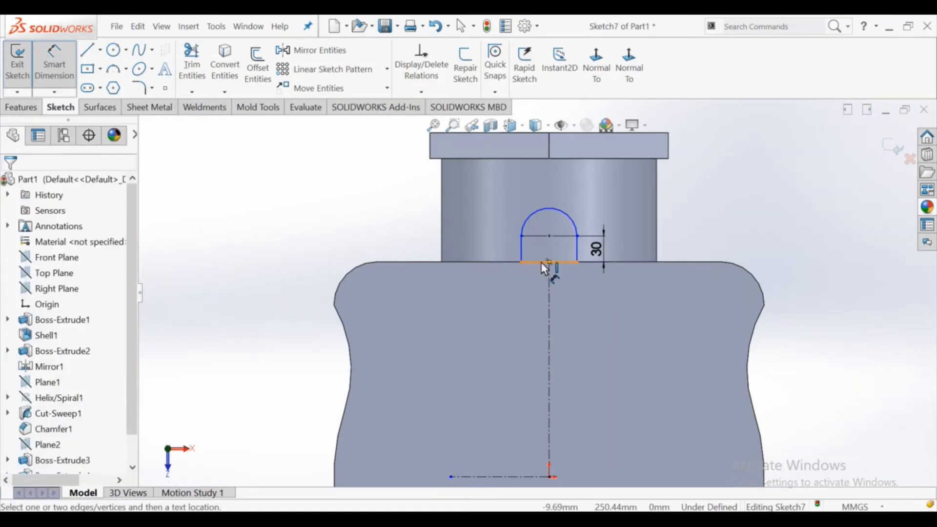
click(541, 262)
click(501, 297)
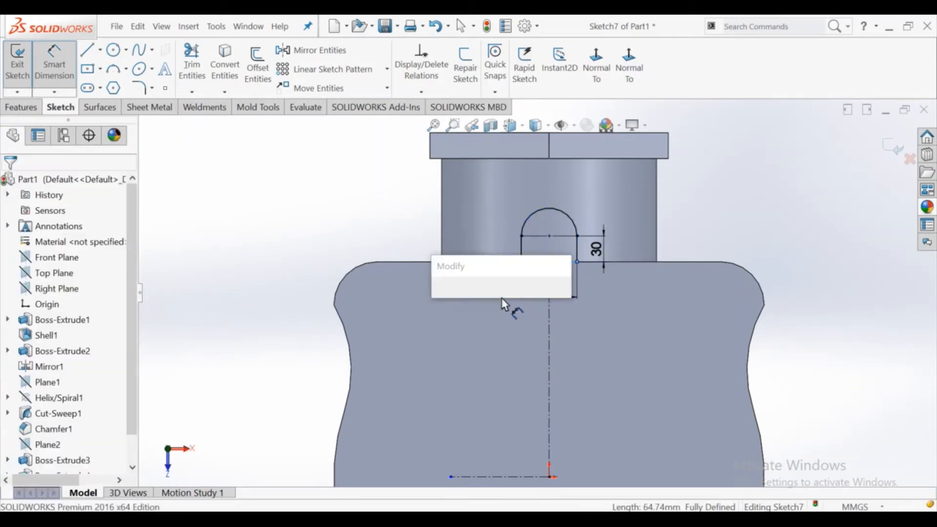
text(80)
key(Return)
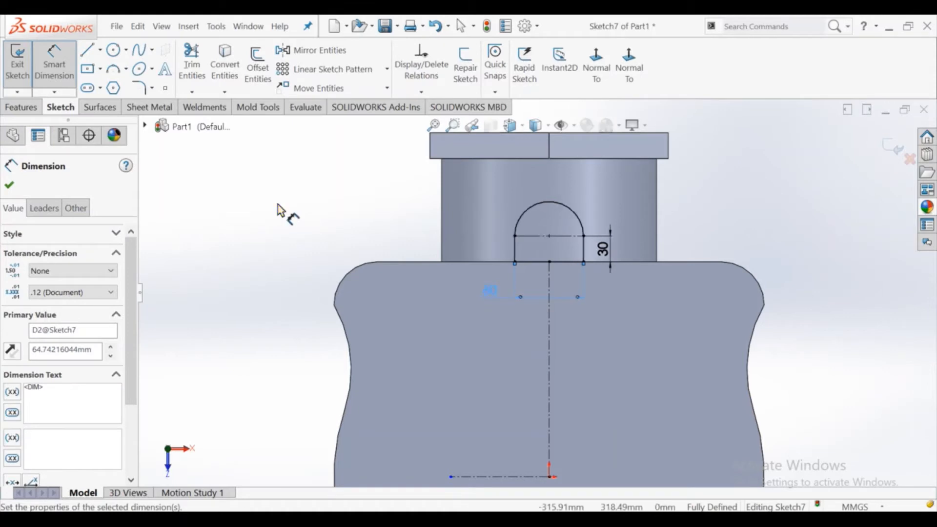
click(278, 205)
Mirror the tab's two sides, arc and base line about the horizontal centerline to the plate's lower edge.
scroll(273, 189, up, 3)
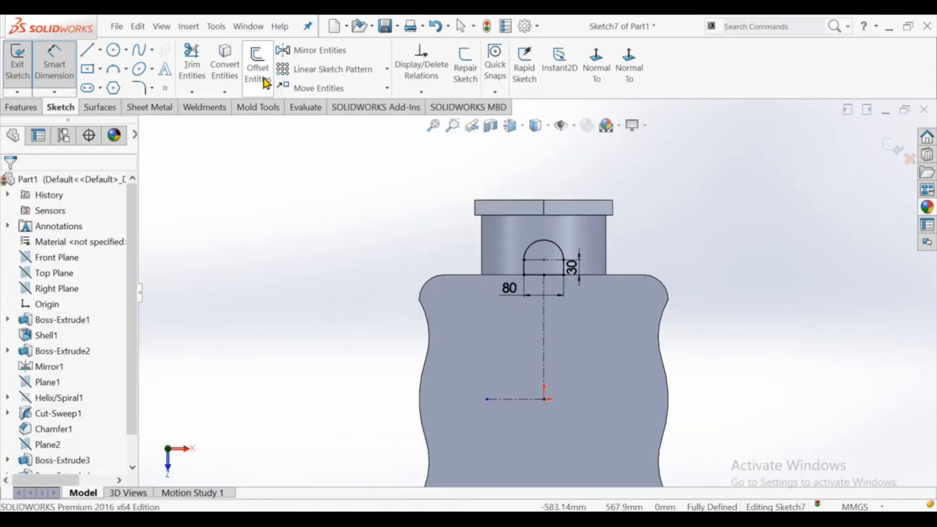
click(318, 50)
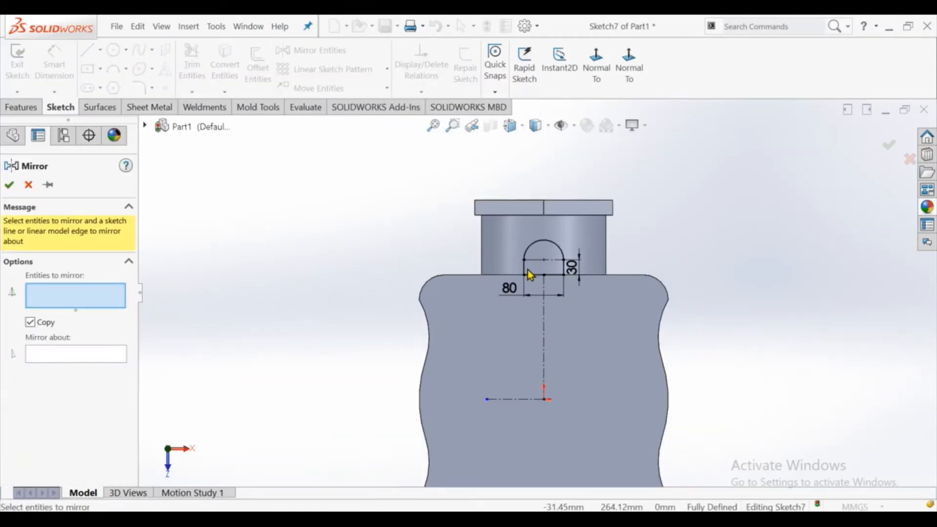
click(531, 272)
click(528, 253)
click(564, 266)
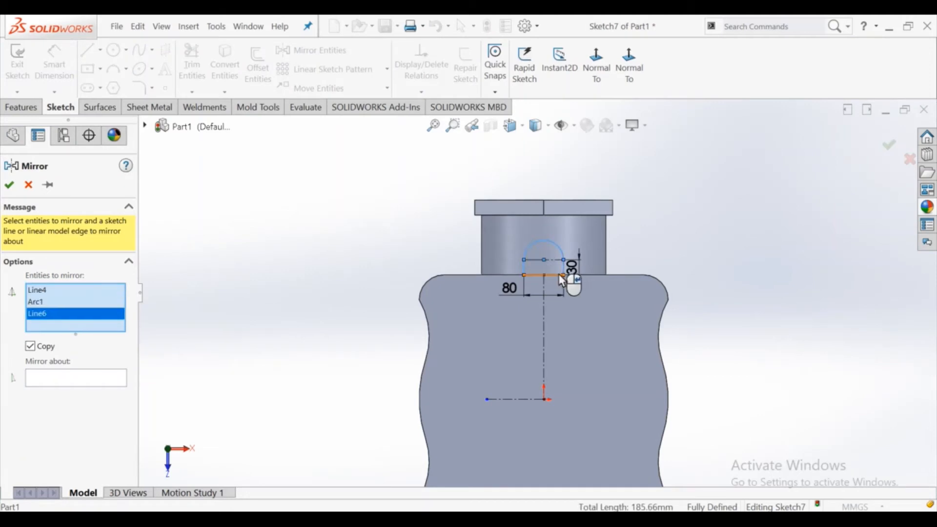
click(557, 274)
click(118, 391)
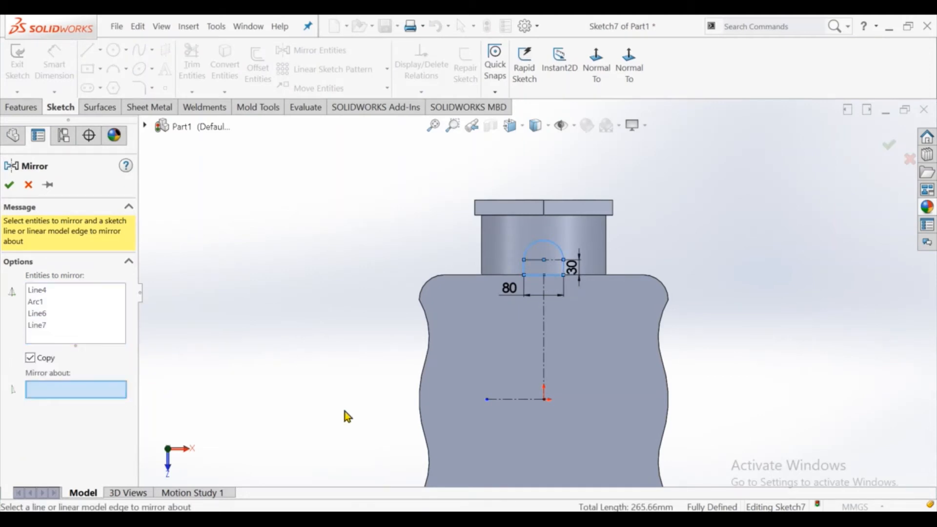
click(503, 400)
scroll(505, 404, up, 3)
click(12, 185)
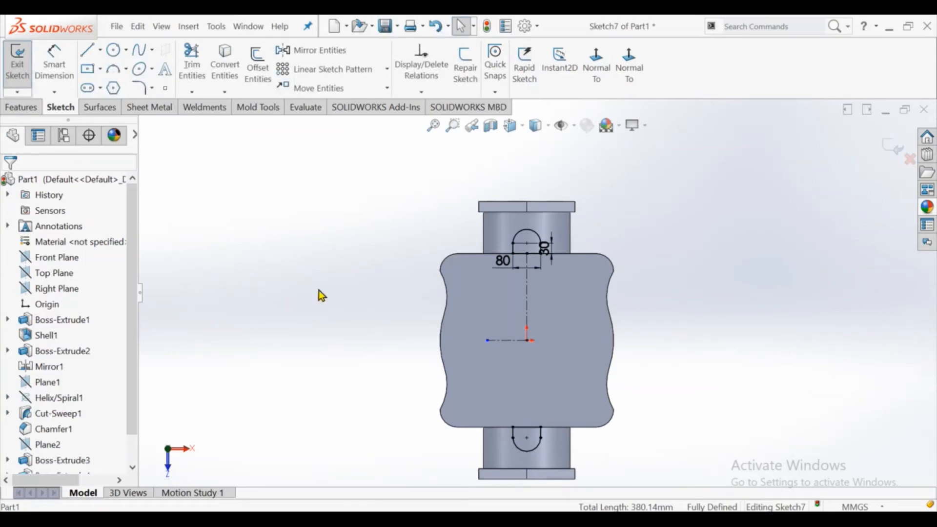
Extrude both tab profiles 70 mm blind with merged result, reversing the direction toward the pipe.
scroll(447, 383, down, 1)
scroll(447, 383, up, 1)
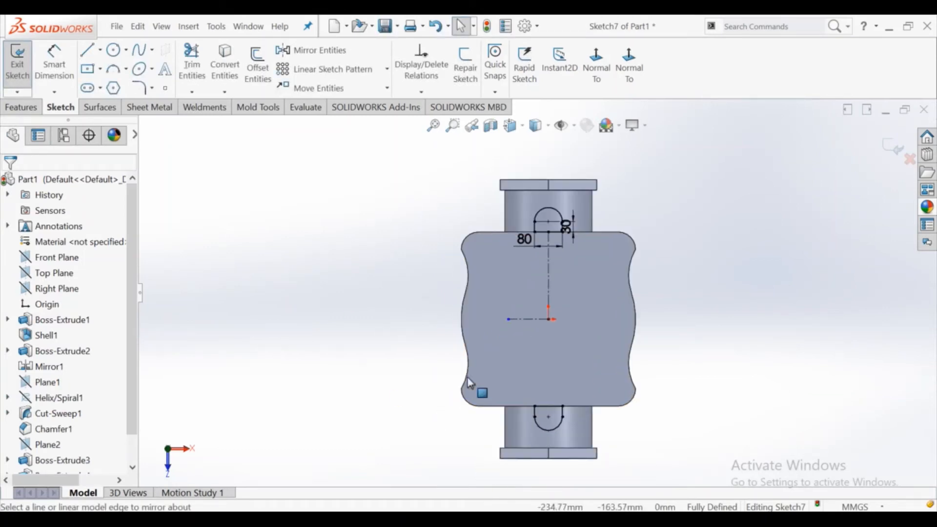
scroll(633, 403, down, 1)
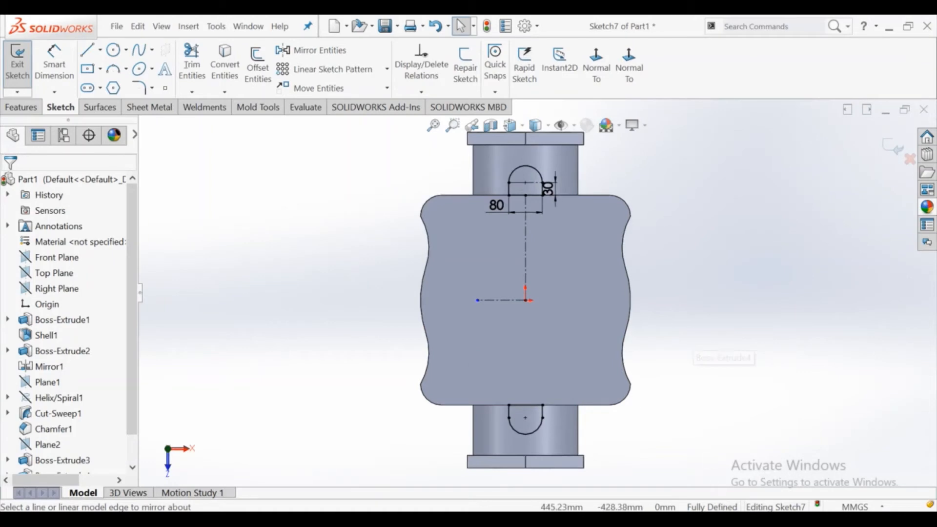
click(21, 107)
click(24, 64)
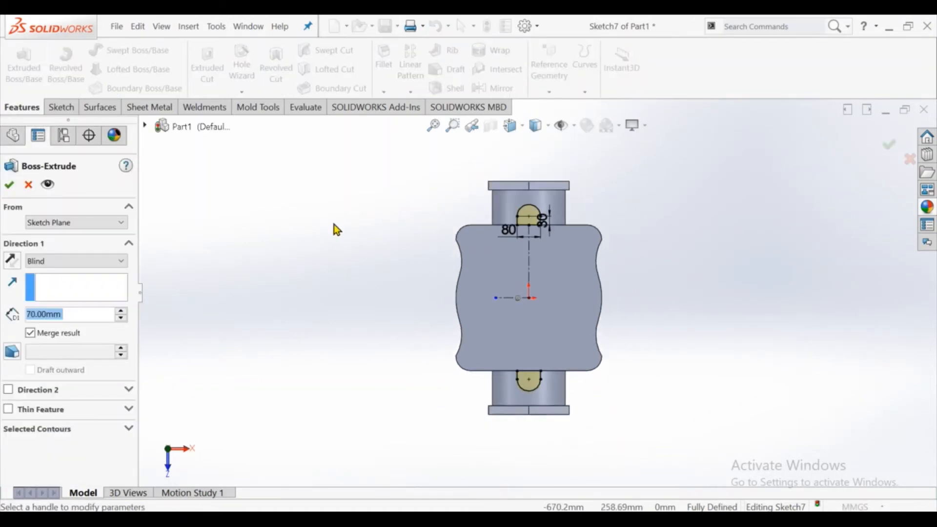
middle_drag(333, 224, 415, 259)
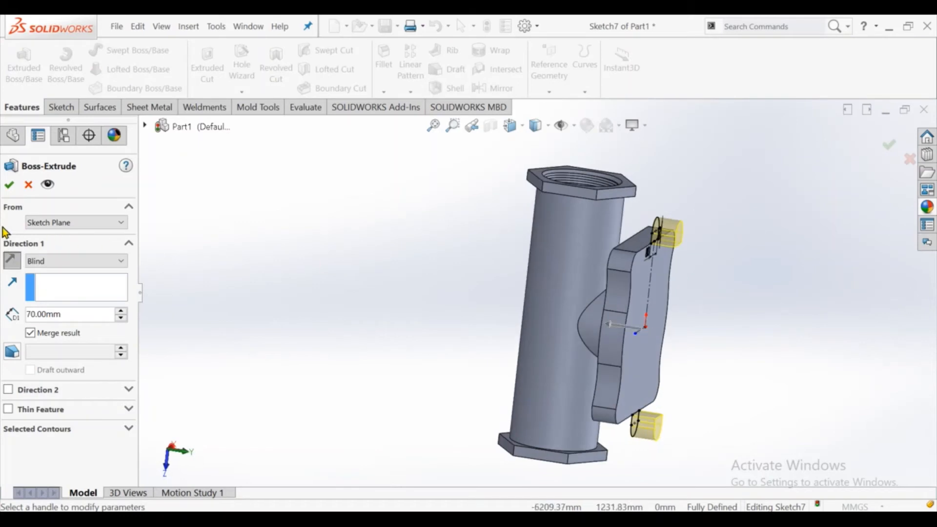
click(9, 185)
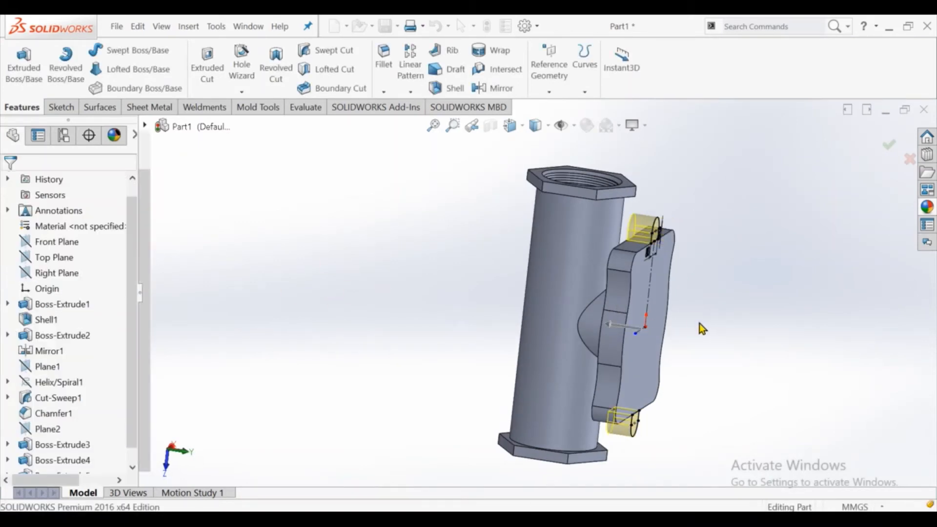
Start a new sketch on the plate's large outer face and orient the view normal to it.
scroll(605, 304, up, 2)
middle_drag(644, 300, 578, 292)
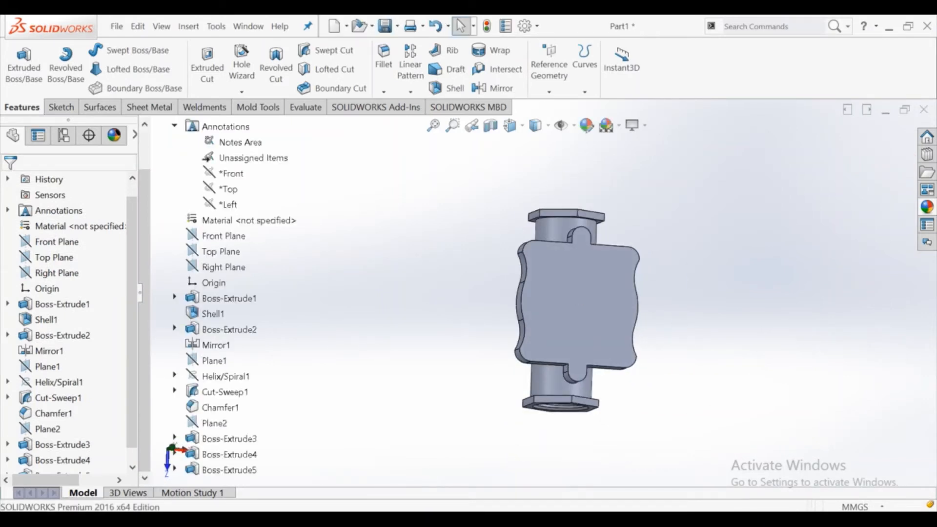
click(600, 273)
click(613, 268)
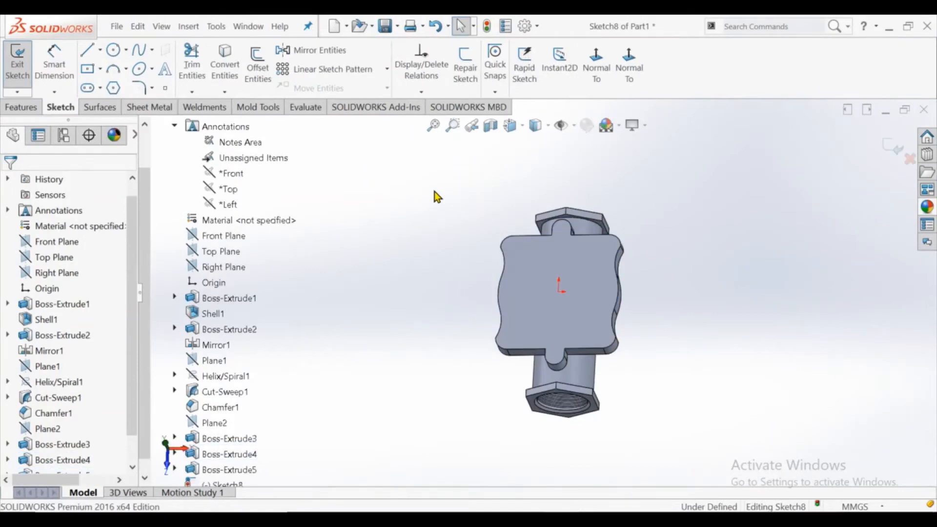
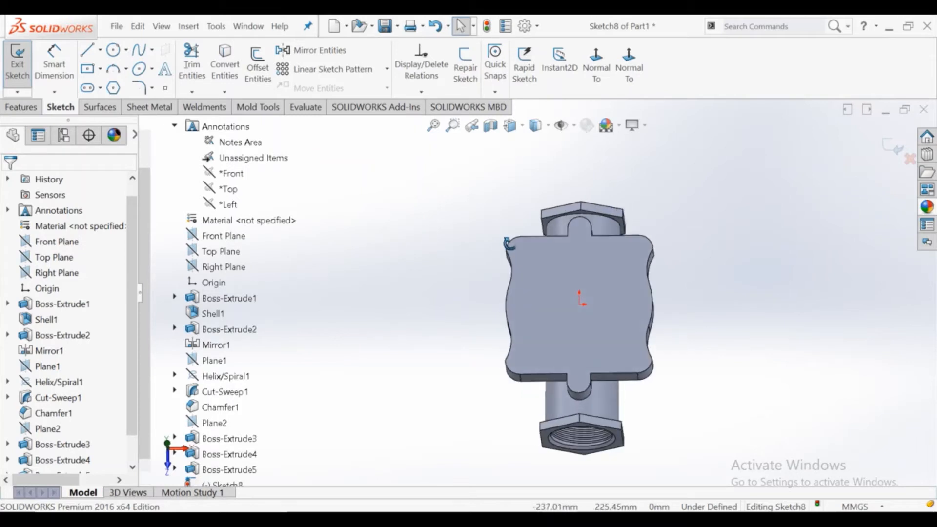
click(597, 63)
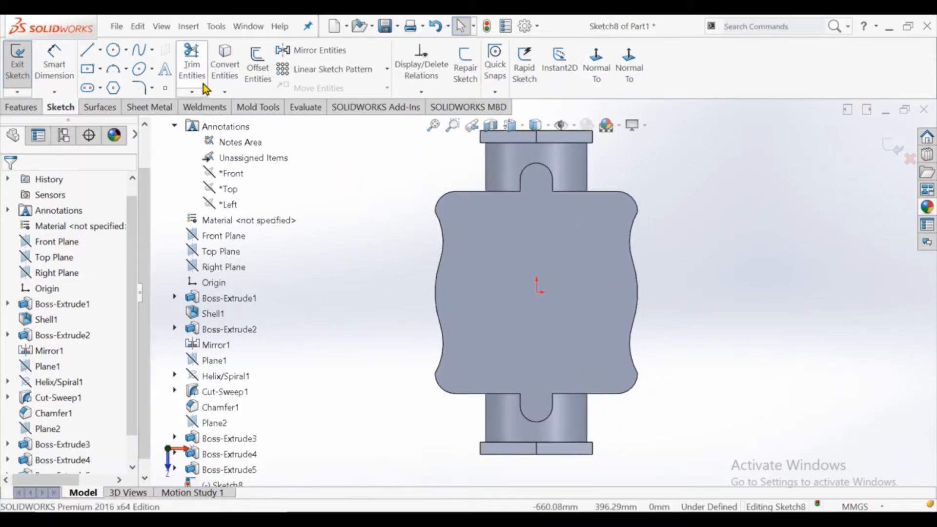
Offset the plate's side arc edge 10 mm inward and extend the offset arc's ends into a full circle.
click(257, 68)
click(436, 287)
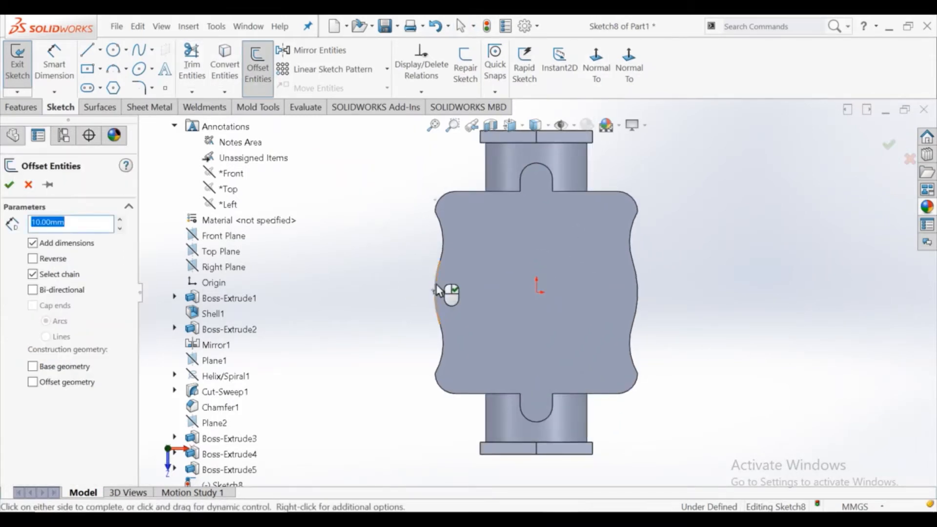
click(33, 259)
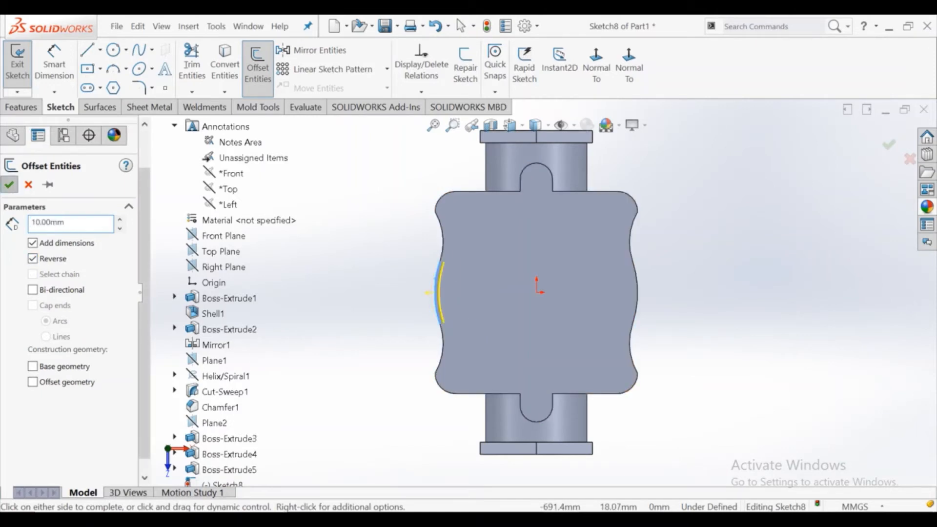
click(9, 185)
drag(444, 262, 542, 370)
drag(461, 327, 454, 321)
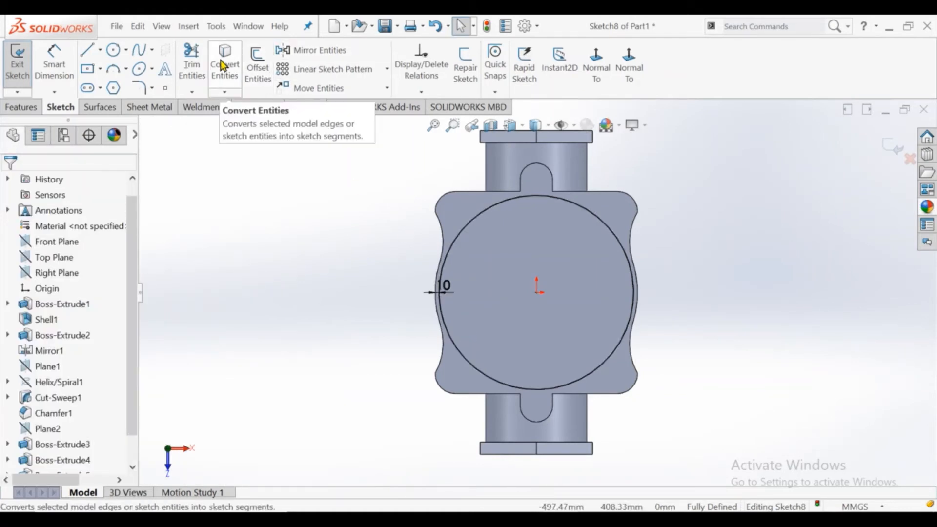
Offset the upper tab's two sides and arc 10 mm inward.
click(257, 66)
scroll(524, 201, down, 5)
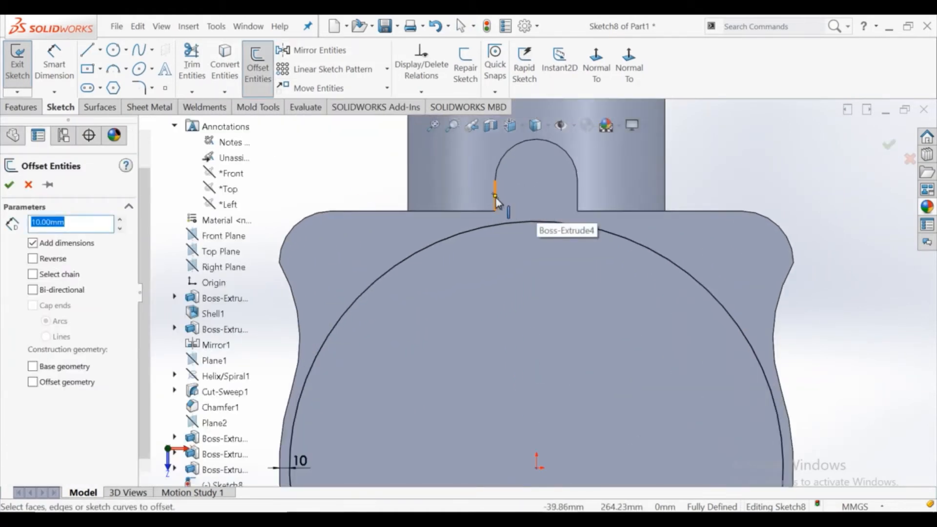
click(496, 201)
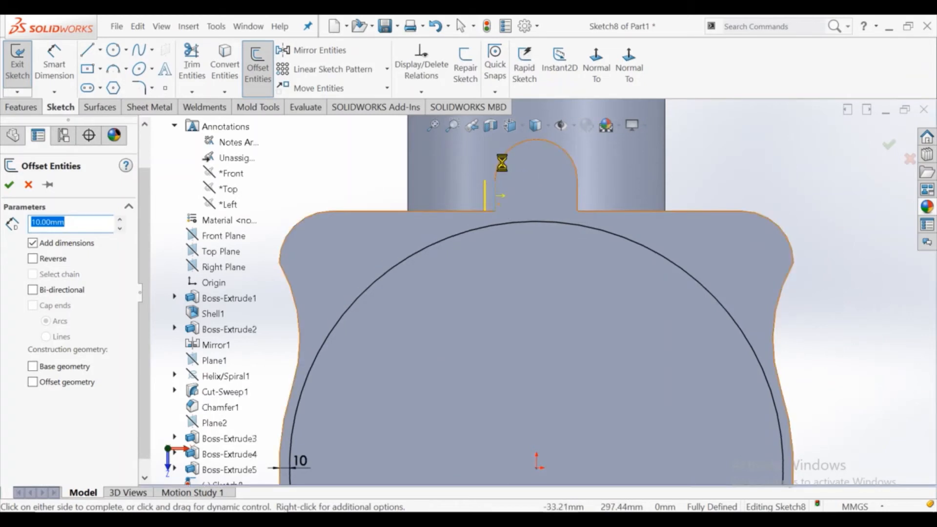
click(578, 202)
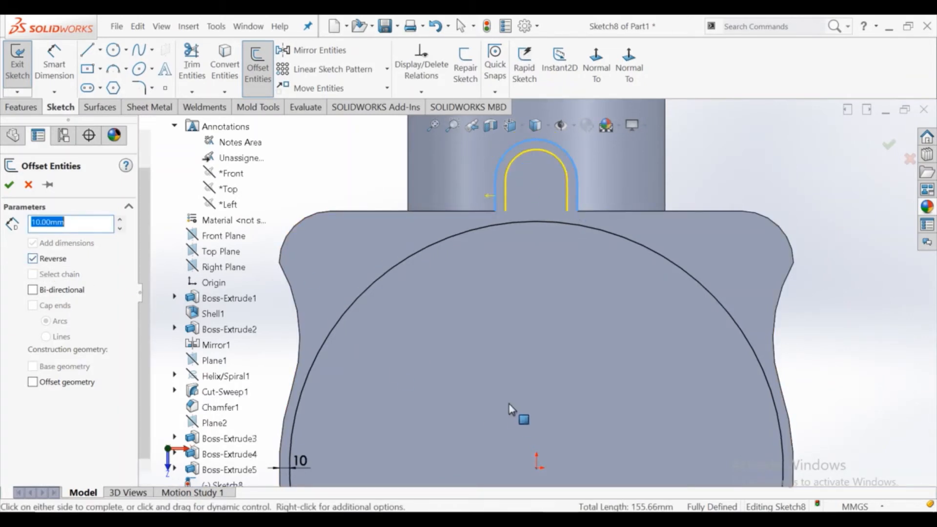
scroll(510, 408, up, 3)
scroll(557, 419, down, 6)
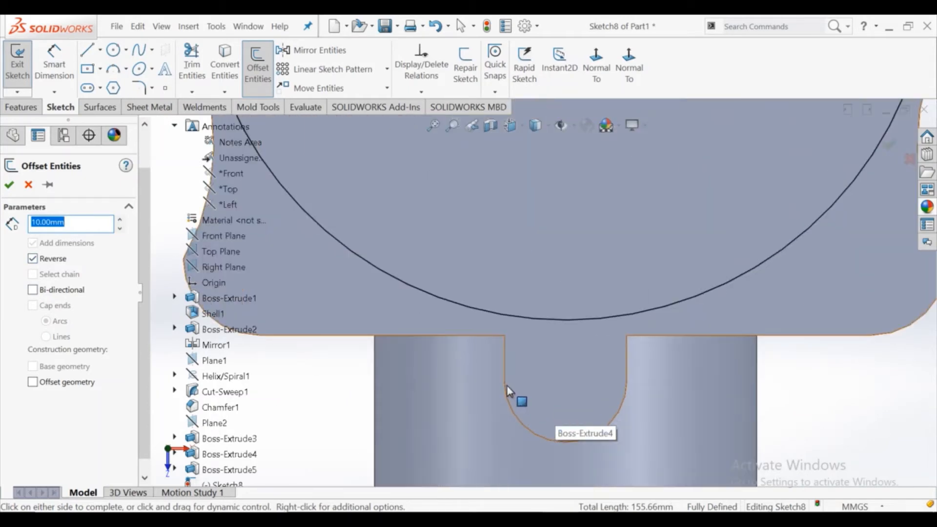
click(508, 386)
scroll(560, 295, up, 5)
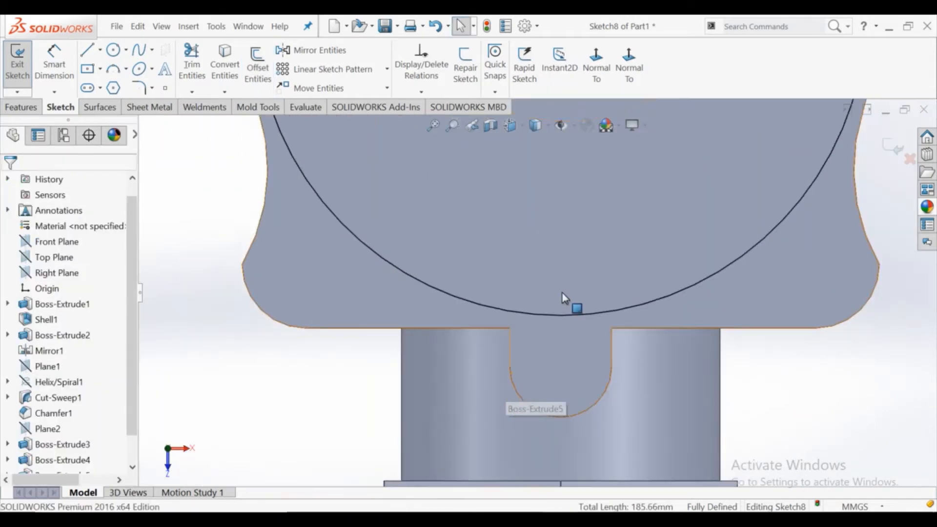
scroll(581, 203, down, 3)
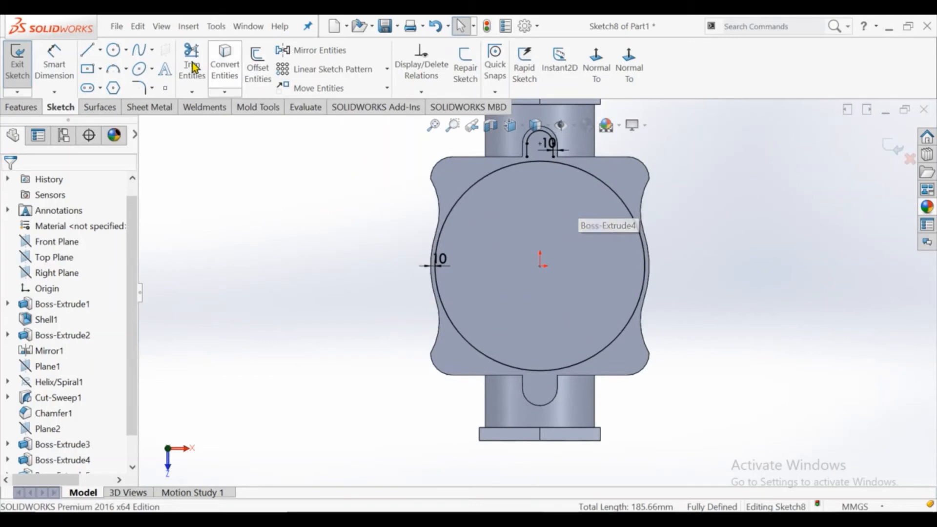
Draw a short horizontal construction line starting at the origin.
click(101, 50)
click(124, 86)
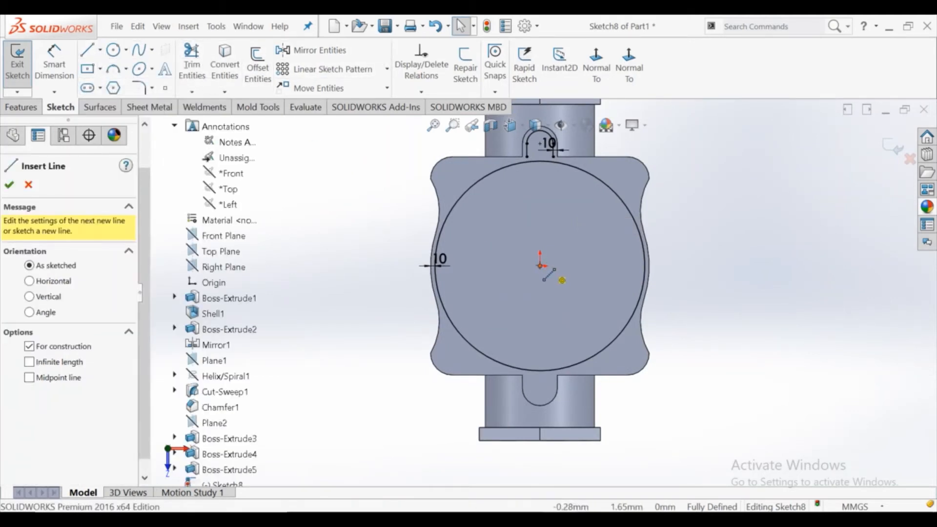
click(539, 266)
click(517, 266)
key(Escape)
scroll(535, 246, down, 2)
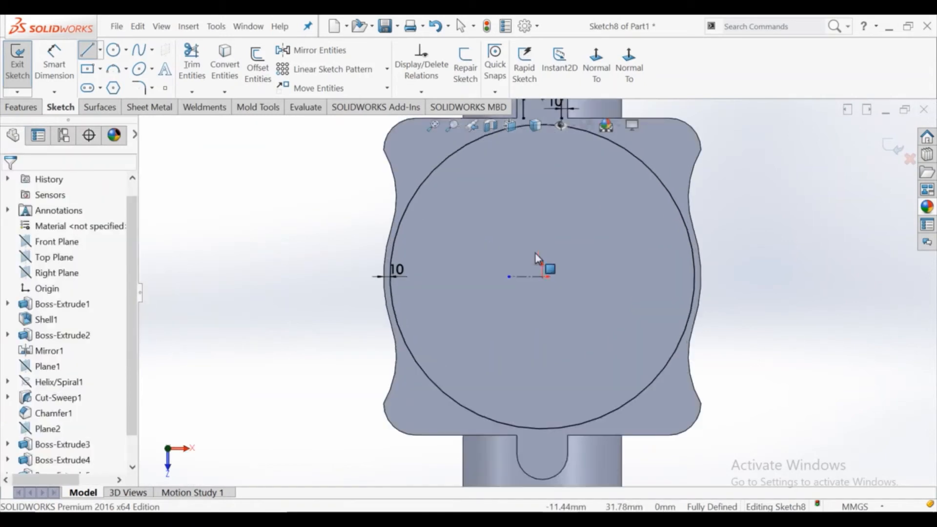
scroll(535, 252, down, 1)
Extend both sides of the upper tab's offset outline to the circle and trim the circle's arc between them.
click(192, 92)
click(200, 124)
scroll(583, 161, up, 2)
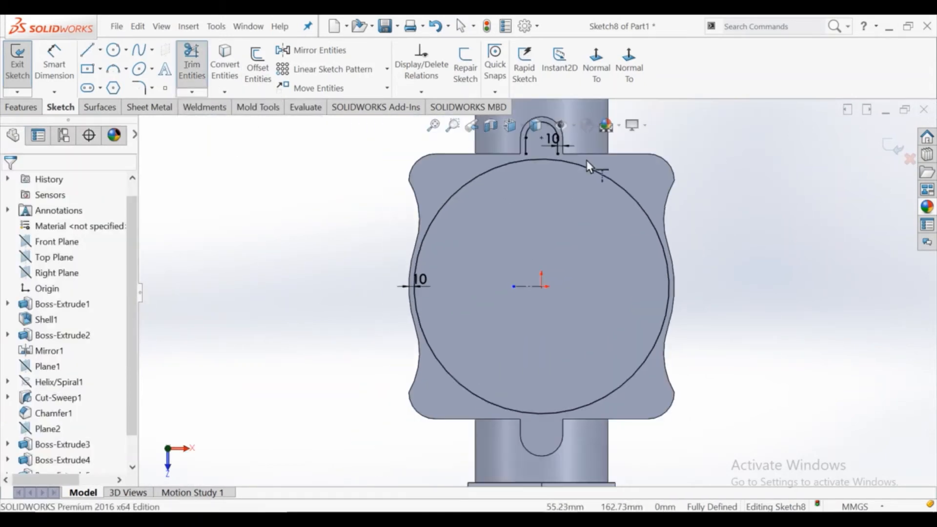
scroll(587, 160, down, 2)
click(541, 165)
click(493, 164)
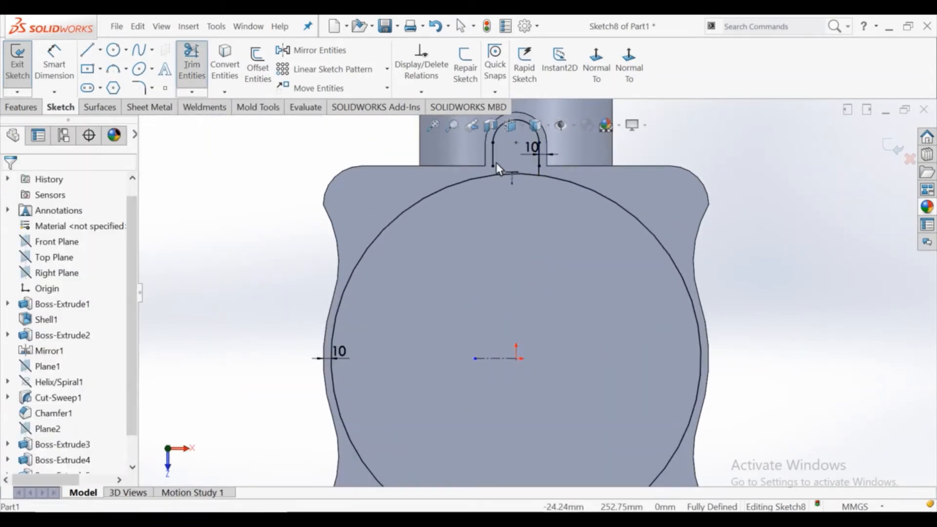
click(192, 65)
key(Escape)
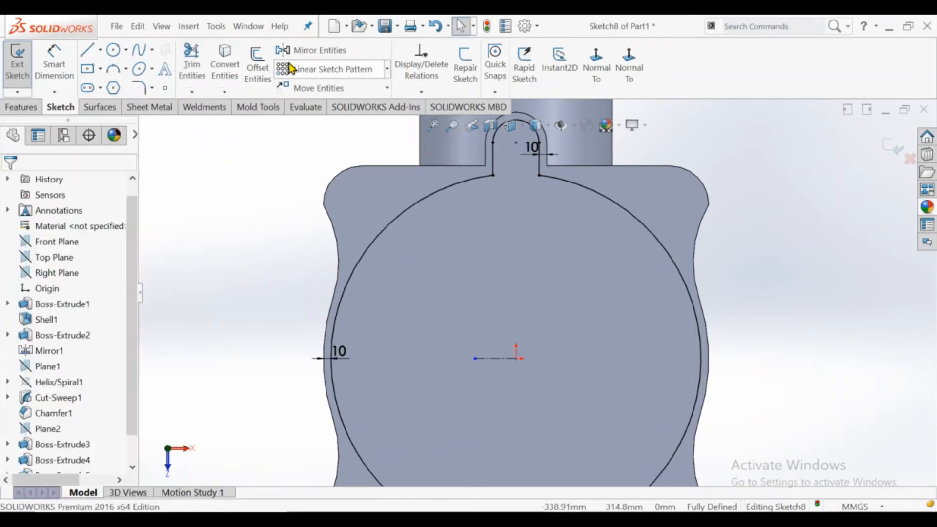
Mirror the tab outline's two lines and arc about the horizontal construction line, and trim the circle's arc between the mirrored lines.
click(313, 49)
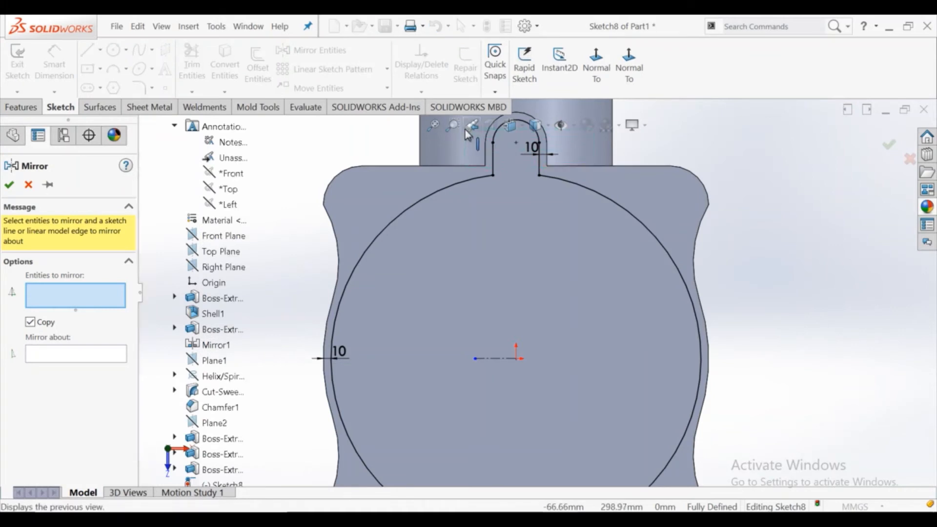
drag(468, 141, 466, 139)
scroll(530, 177, up, 1)
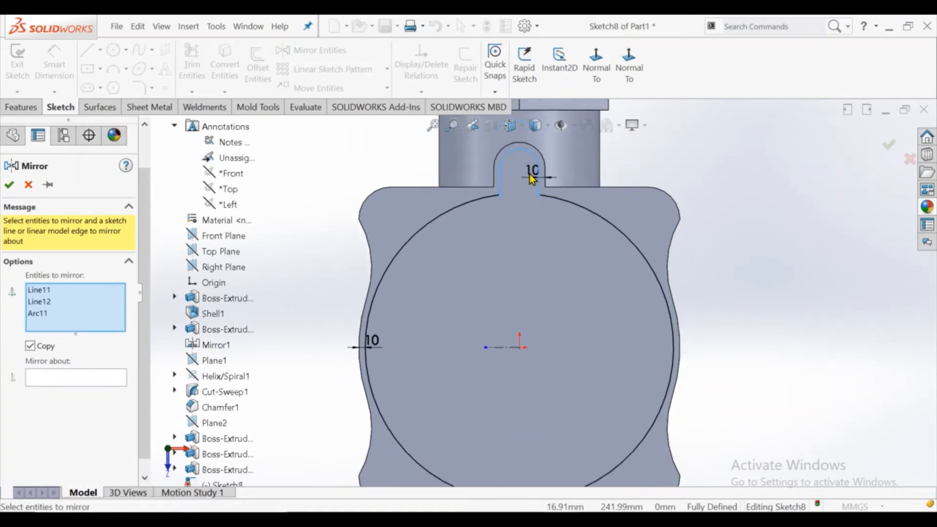
click(76, 377)
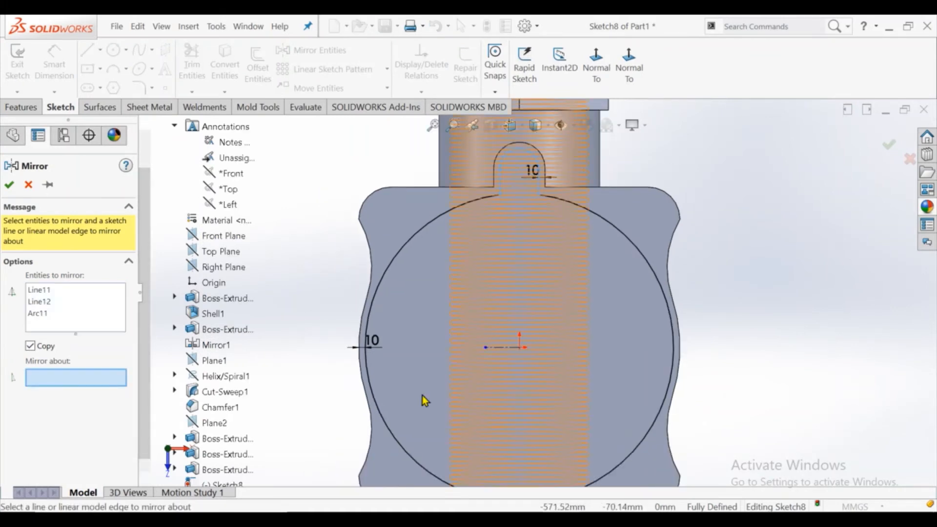
click(507, 348)
click(9, 185)
scroll(540, 328, up, 1)
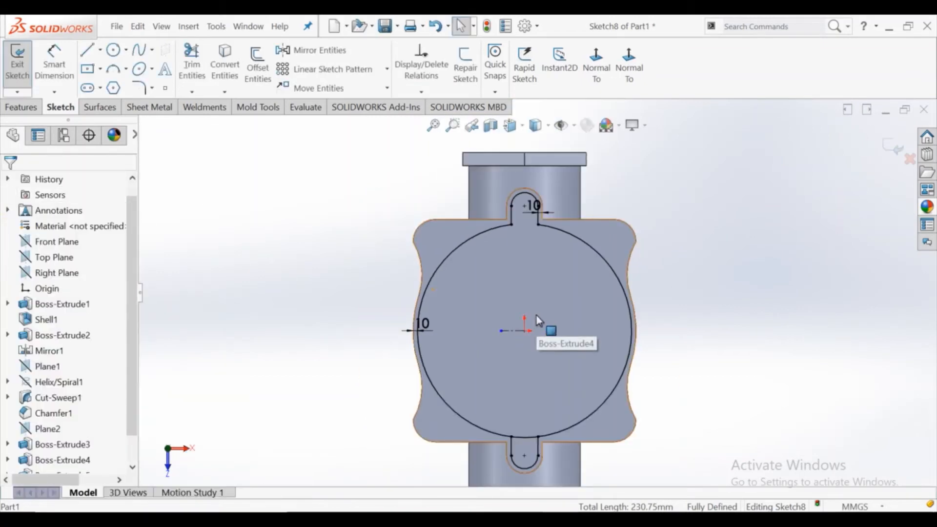
click(206, 74)
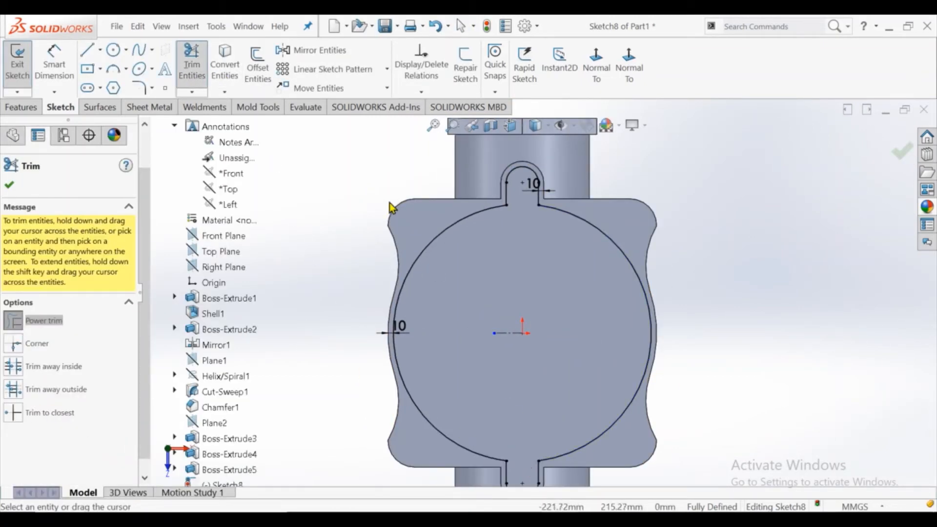
key(Escape)
Draw a circle about 294 mm in diameter centred on the origin inside the offset outline.
click(113, 51)
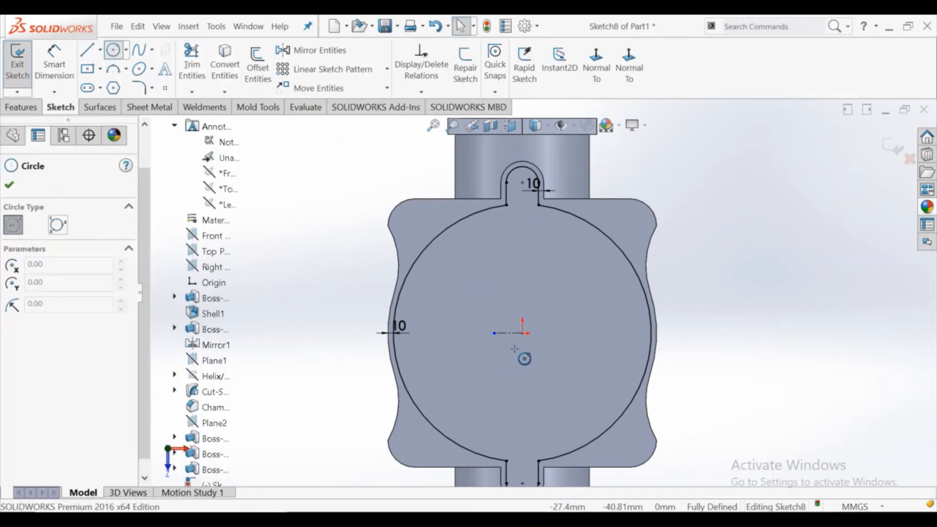
click(522, 333)
click(515, 413)
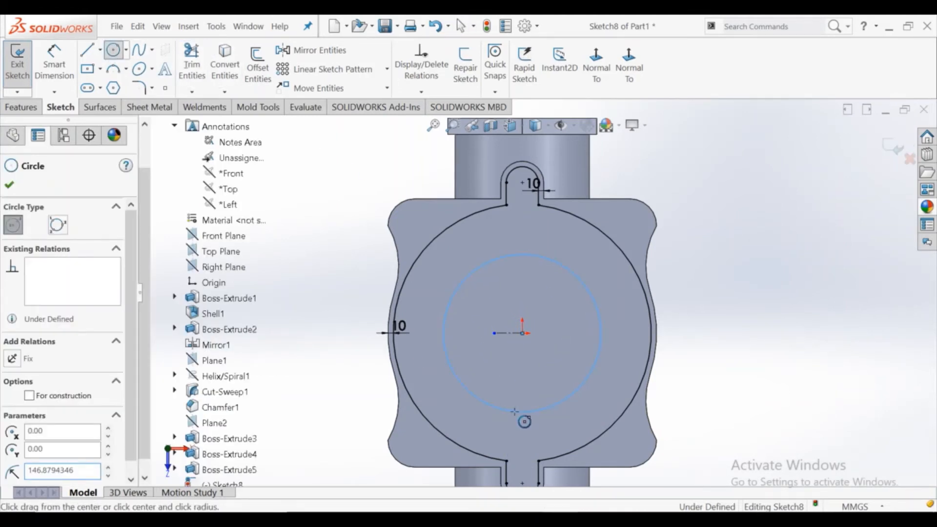
right_click(514, 414)
click(537, 380)
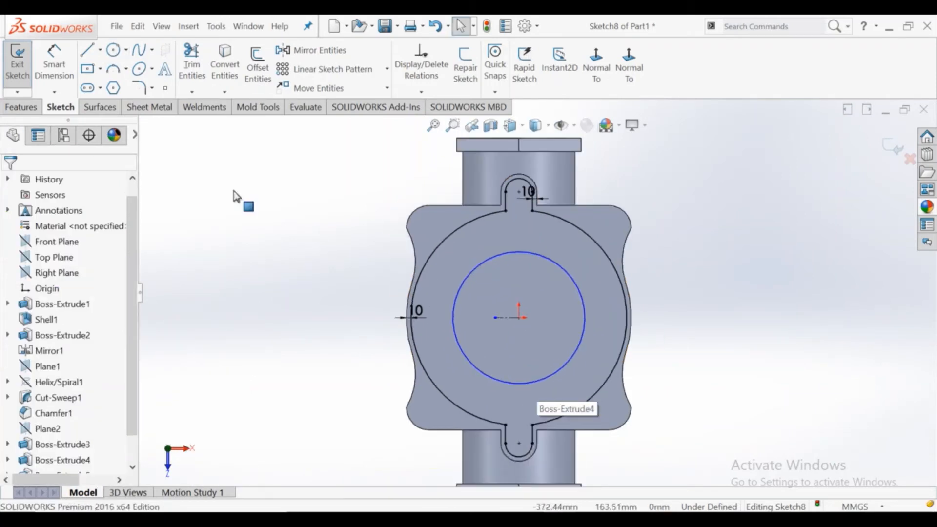
Dimension the inner circle's diameter as 480 mm.
click(54, 64)
click(469, 276)
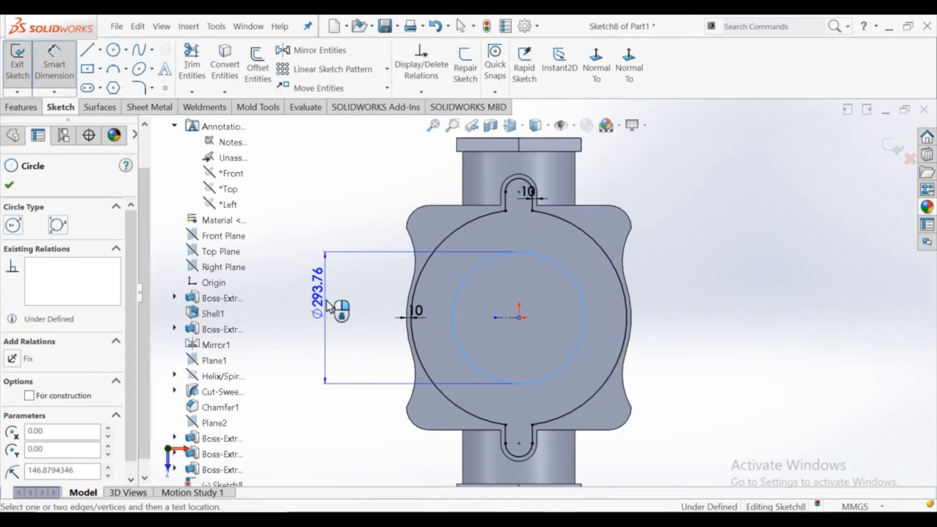
click(334, 310)
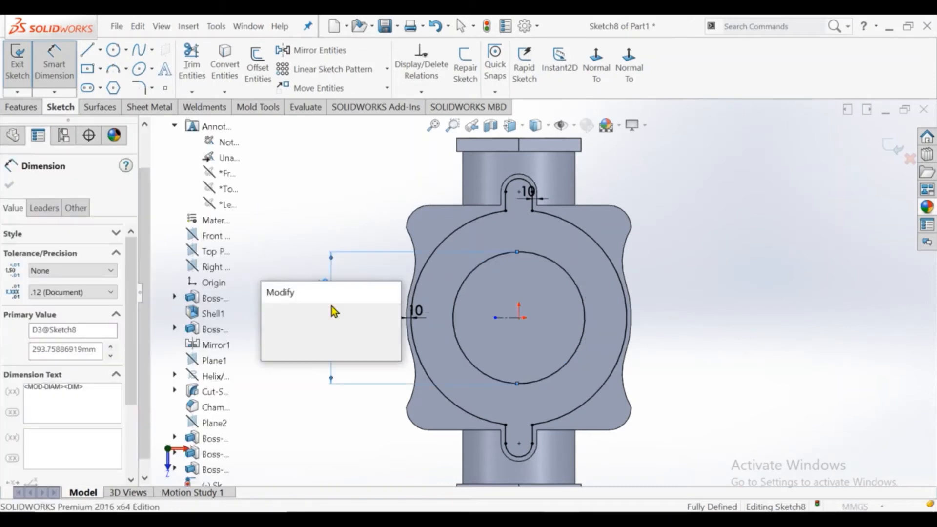
text(480)
key(Return)
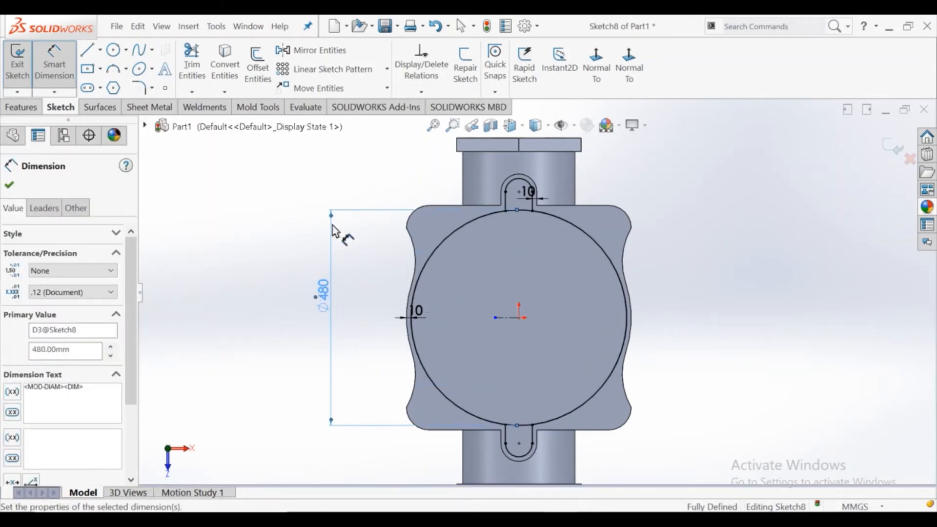
click(366, 277)
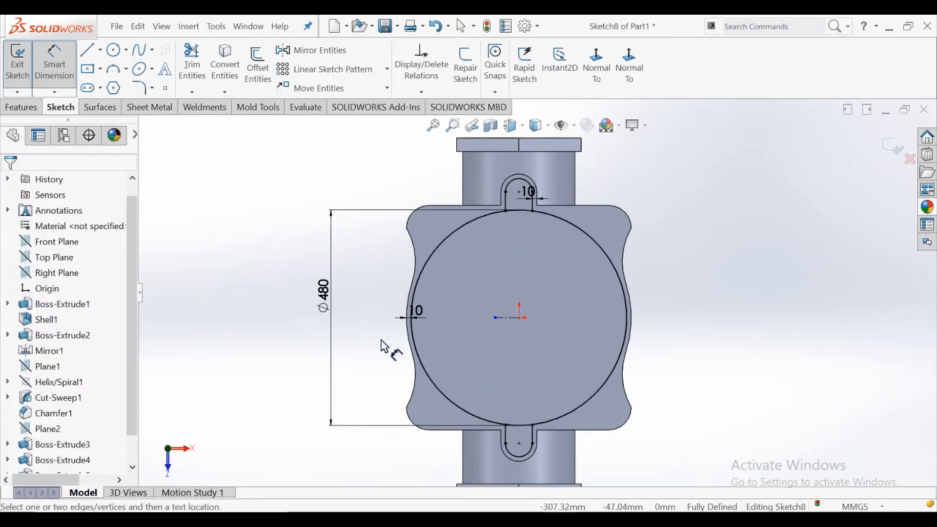
Change the inner circle's diameter to 450 mm.
double_click(326, 306)
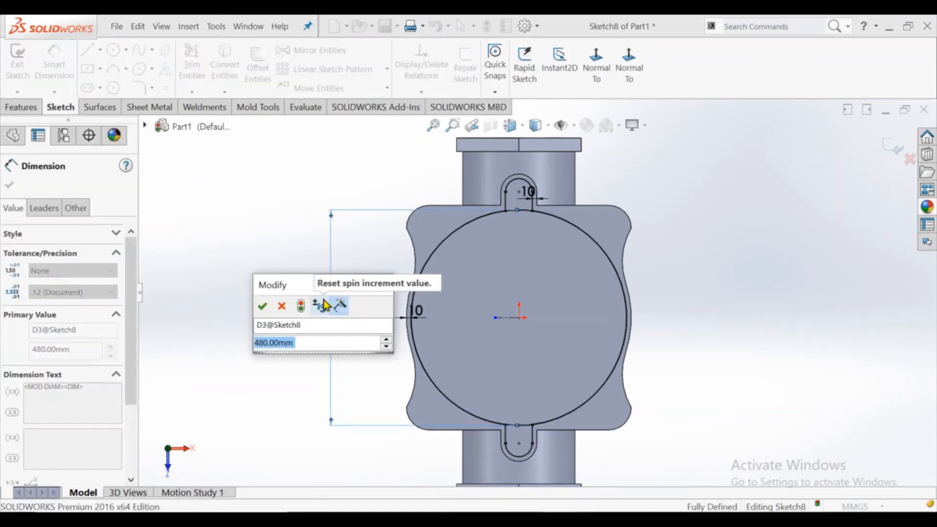
text(4)
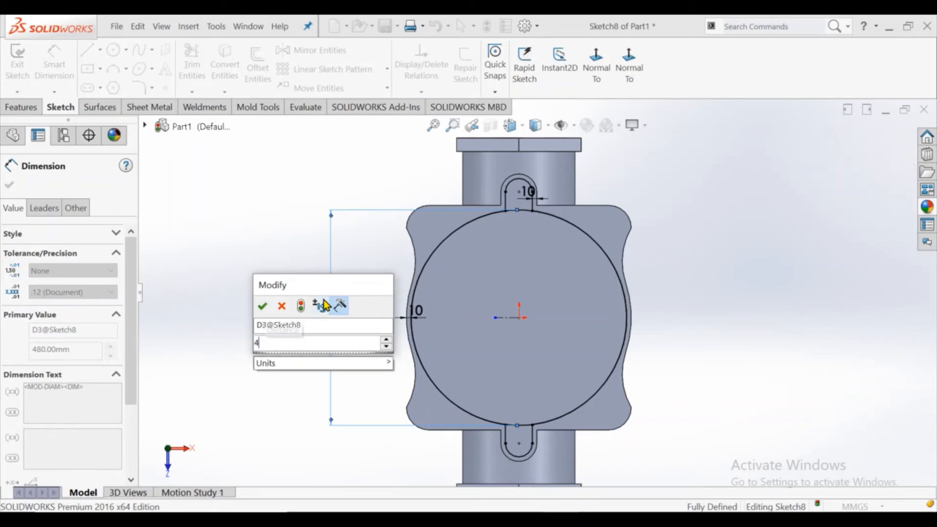
text(50)
key(Return)
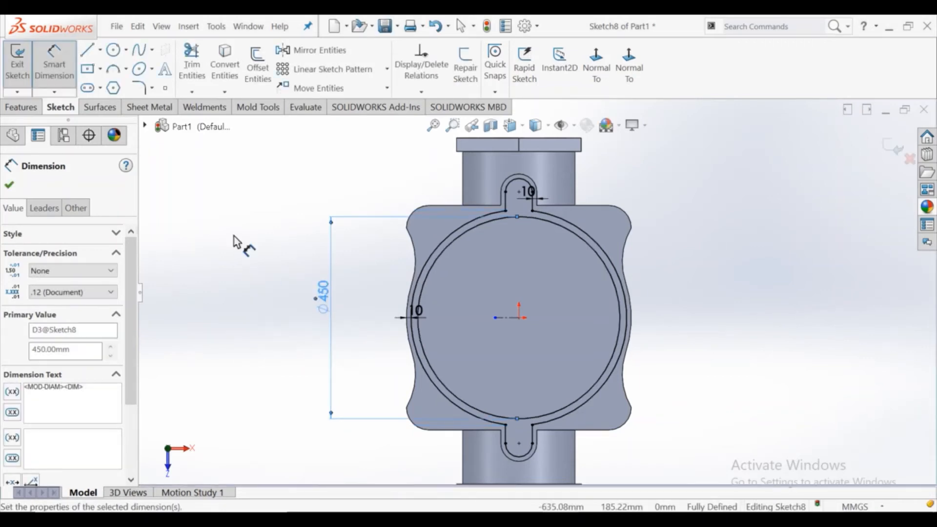
Set the inner circle's diameter to 430 mm and end dimensioning.
scroll(358, 322, up, 2)
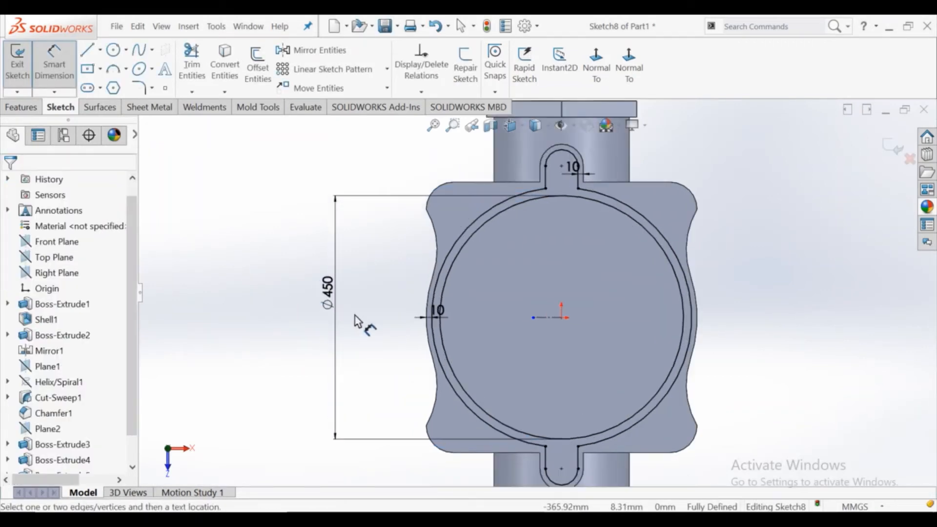
double_click(328, 292)
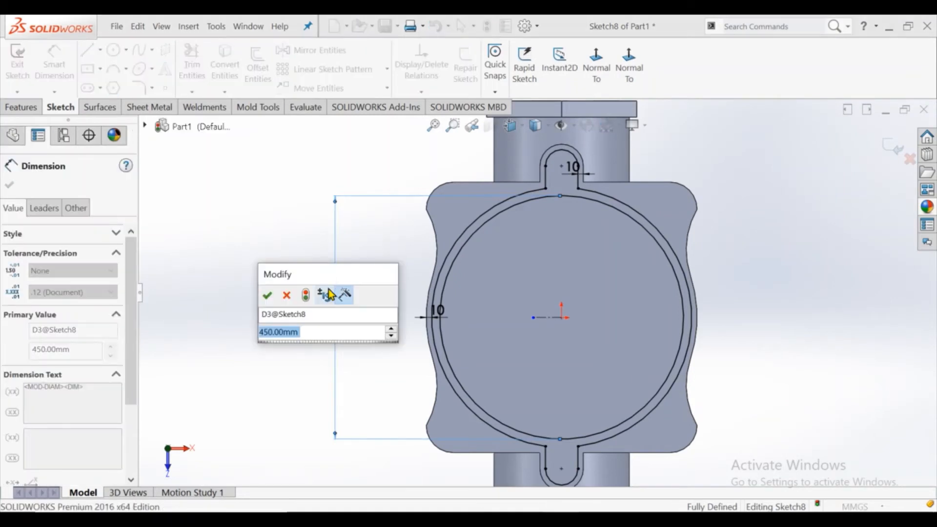
text(430)
key(Return)
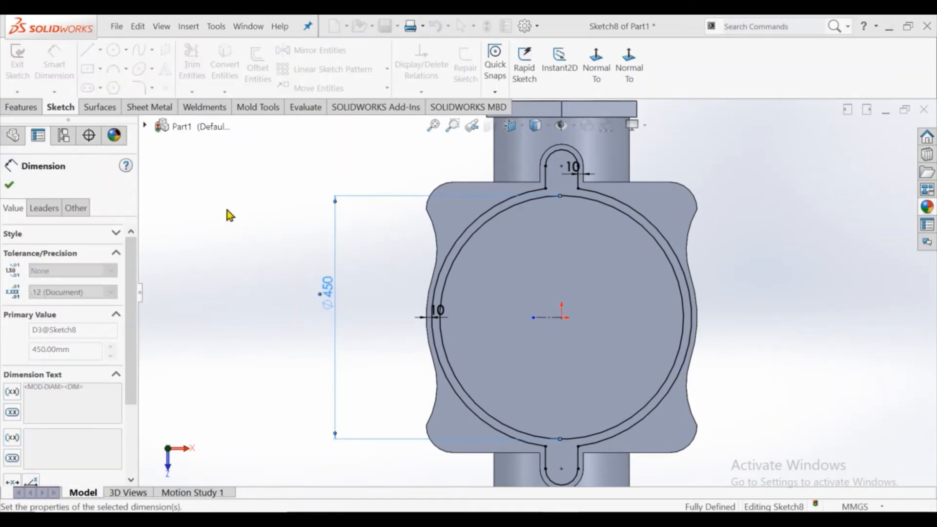
click(227, 199)
right_click(226, 201)
click(241, 242)
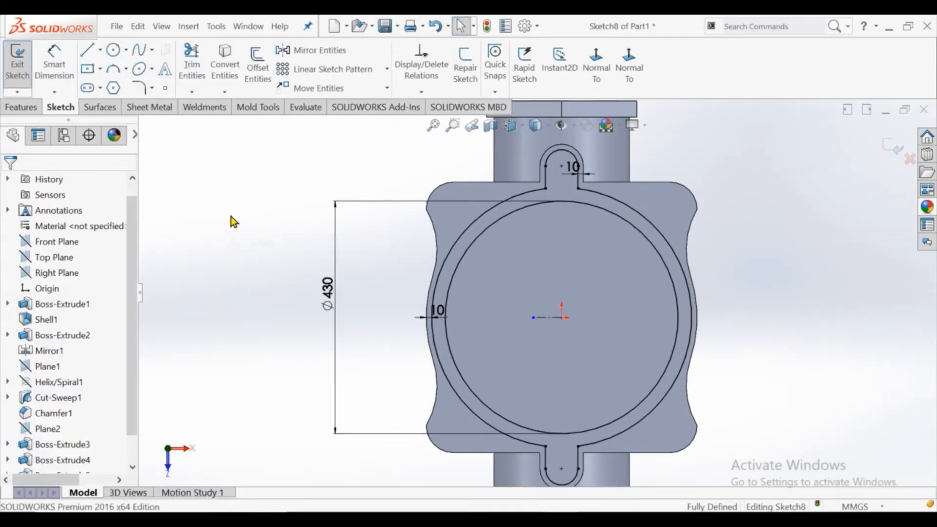
Cut the ring-and-tab profile 10 mm deep into the side plate with an extruded cut.
click(24, 108)
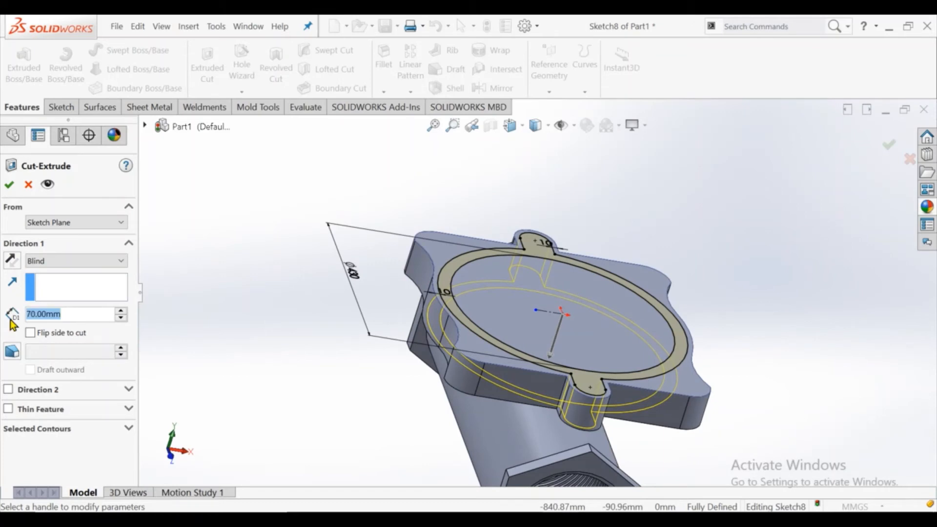
text(10)
key(Return)
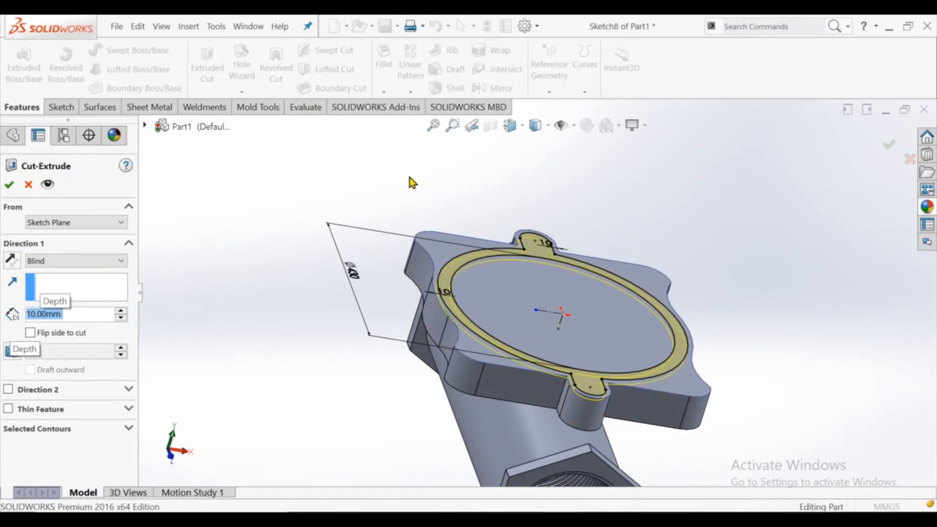
key(Return)
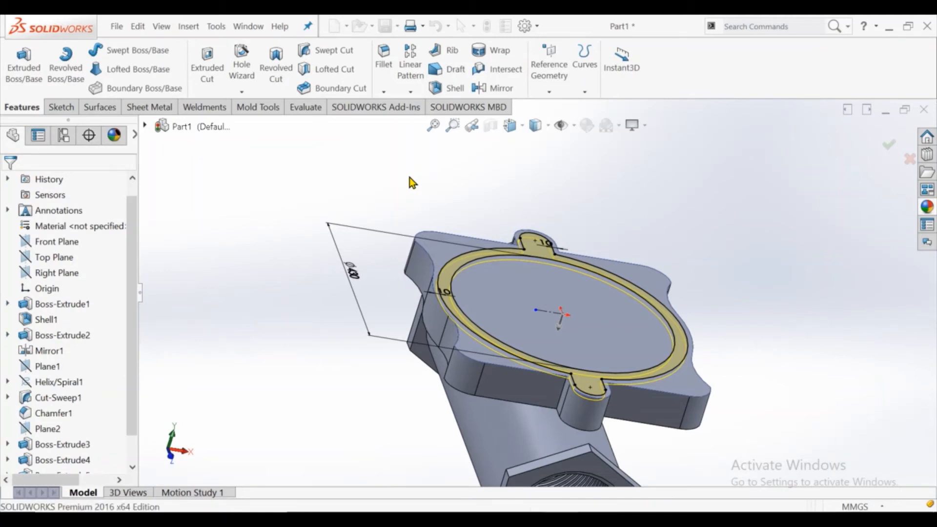
Sketch on the circular face inside the groove and offset its outer edge 15 mm inward.
mouse_move(483, 317)
middle_down()
mouse_move(464, 347)
mouse_move(537, 313)
middle_up()
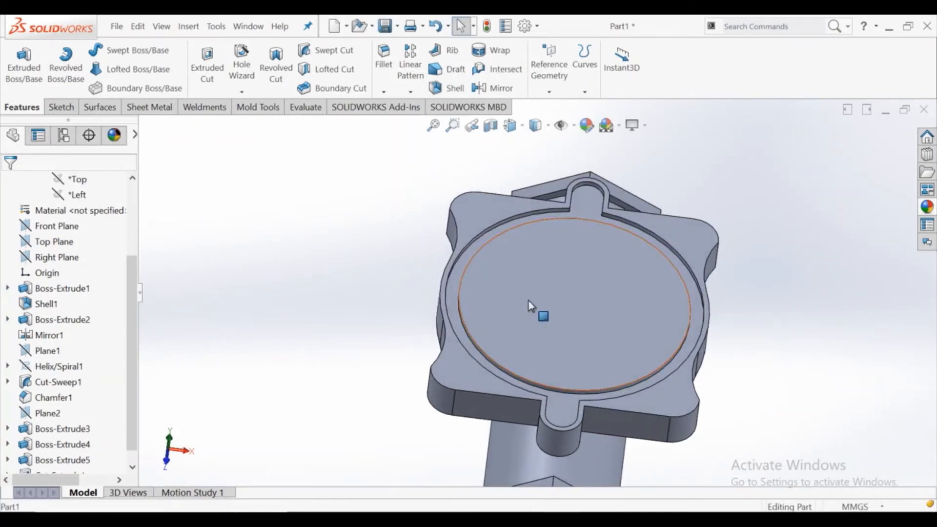
click(537, 314)
click(573, 270)
click(257, 66)
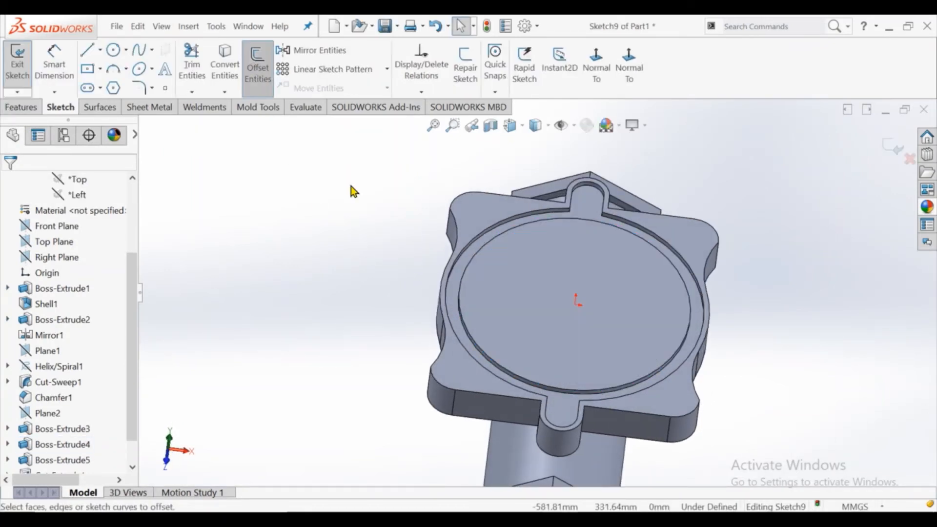
click(480, 257)
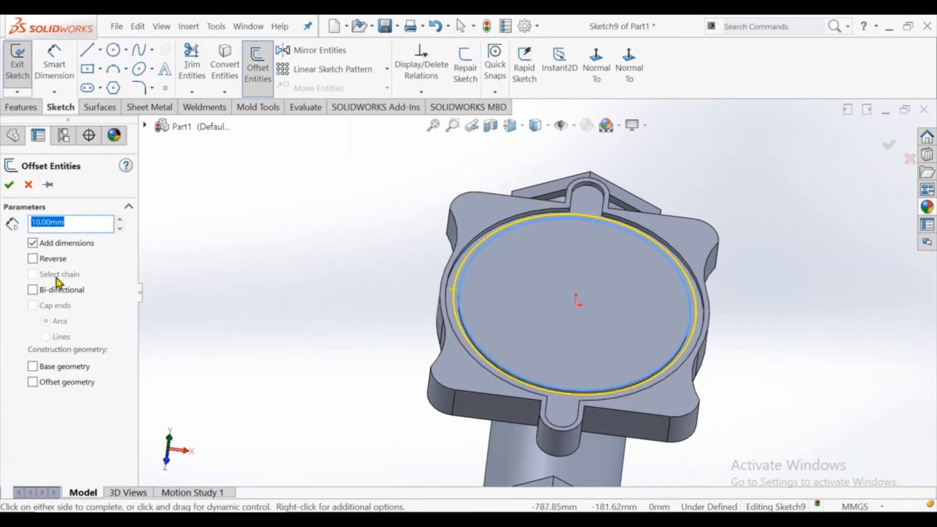
click(32, 259)
text(15)
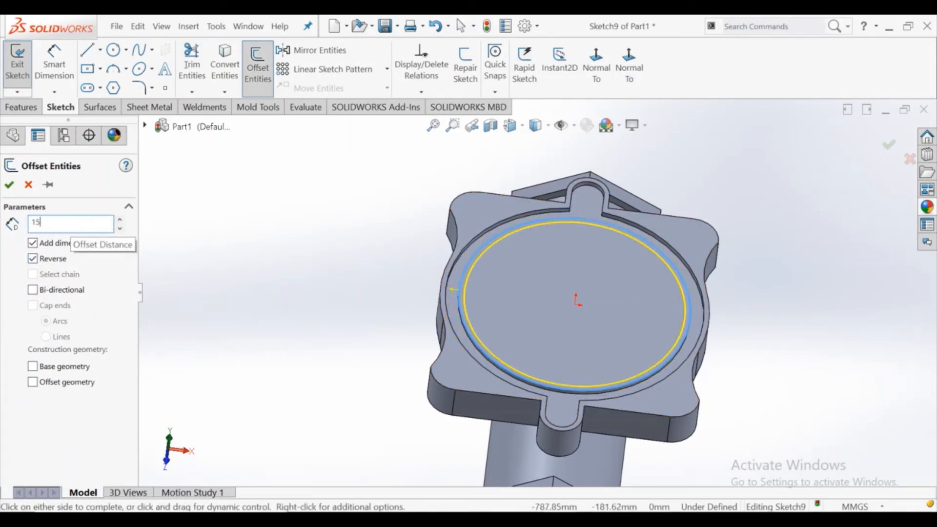
key(Return)
click(9, 184)
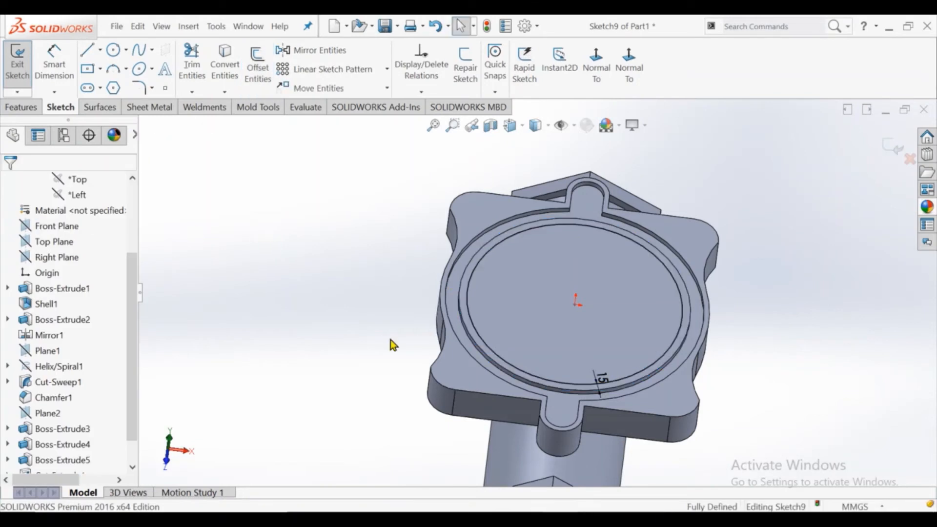
Cut the offset circle 60 mm deep into the plate, reversing the cut direction so it goes inward.
click(37, 107)
click(194, 70)
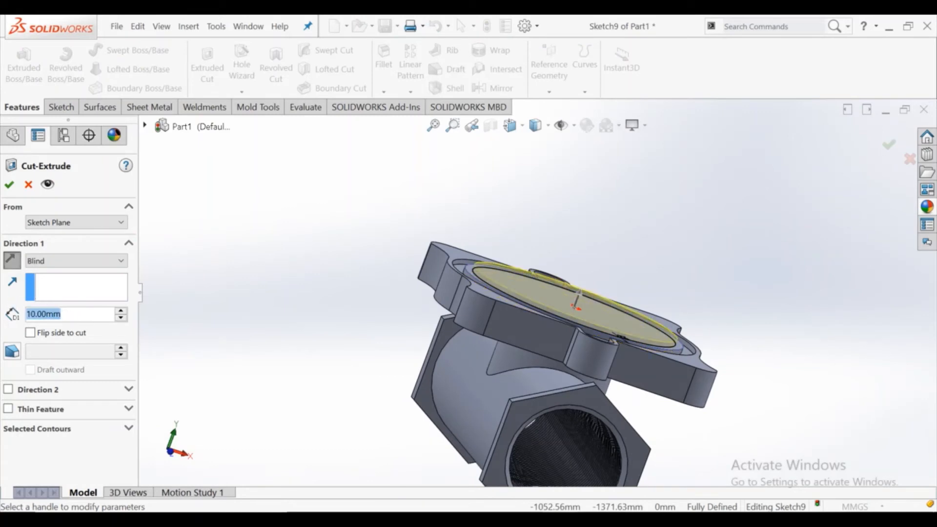
text(60)
key(Return)
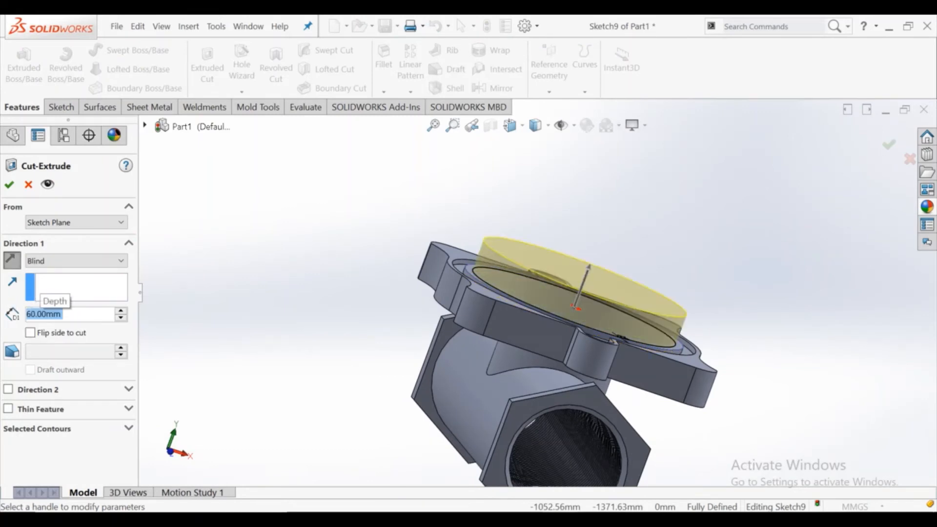
click(11, 263)
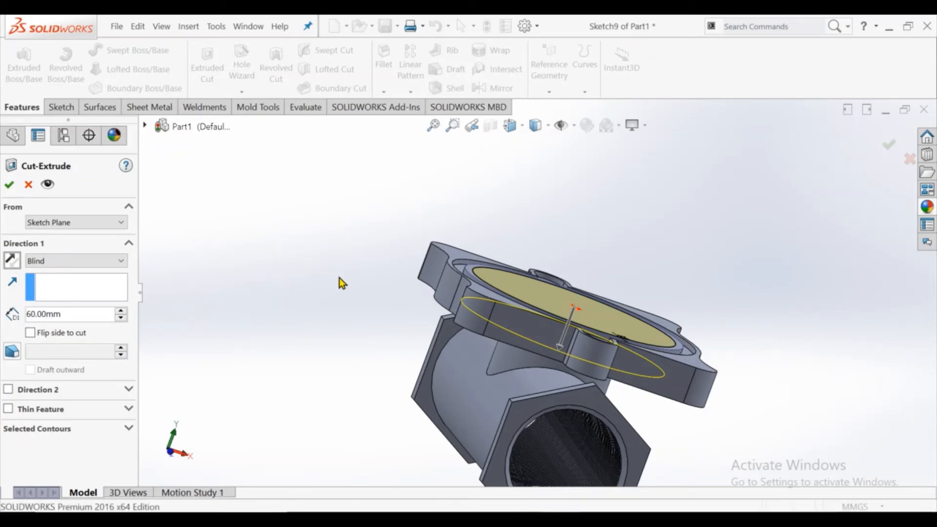
key(Return)
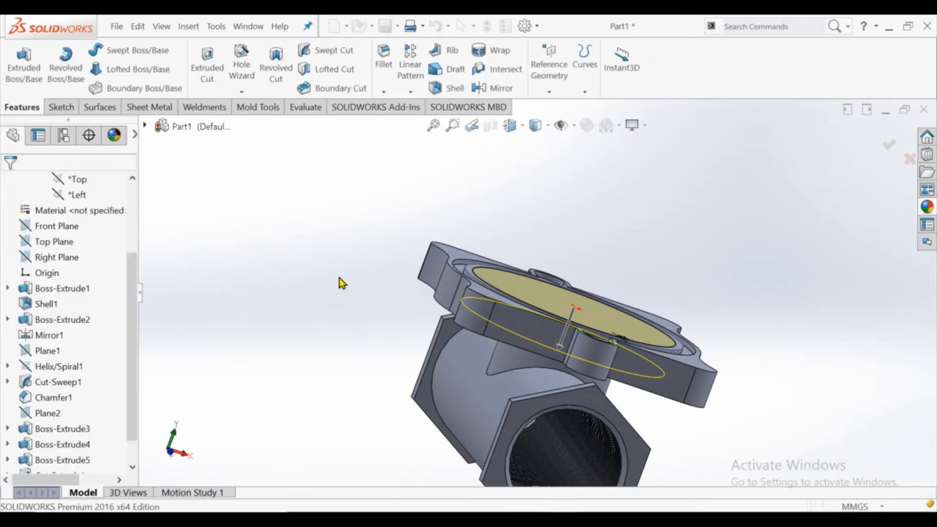
Start a sketch on the recess floor, show hidden lines, and convert the 220 mm diameter circular edge into sketch geometry.
middle_drag(548, 239, 493, 310)
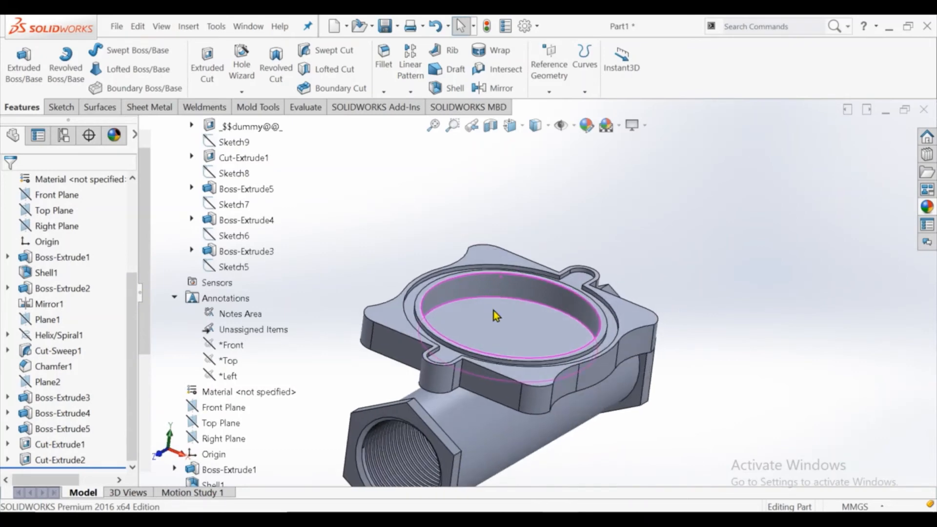
scroll(494, 311, up, 2)
click(538, 312)
click(557, 277)
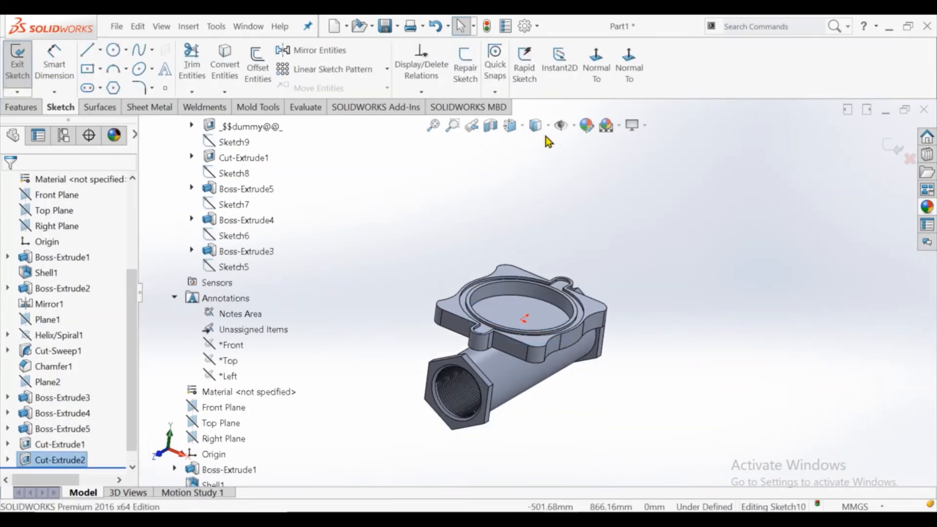
click(542, 204)
middle_drag(542, 204, 532, 235)
click(235, 71)
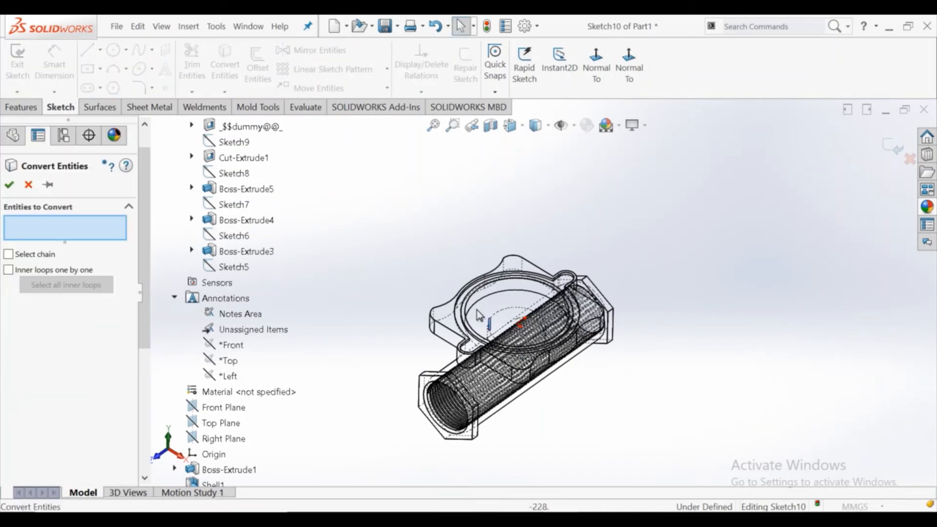
click(490, 324)
click(9, 185)
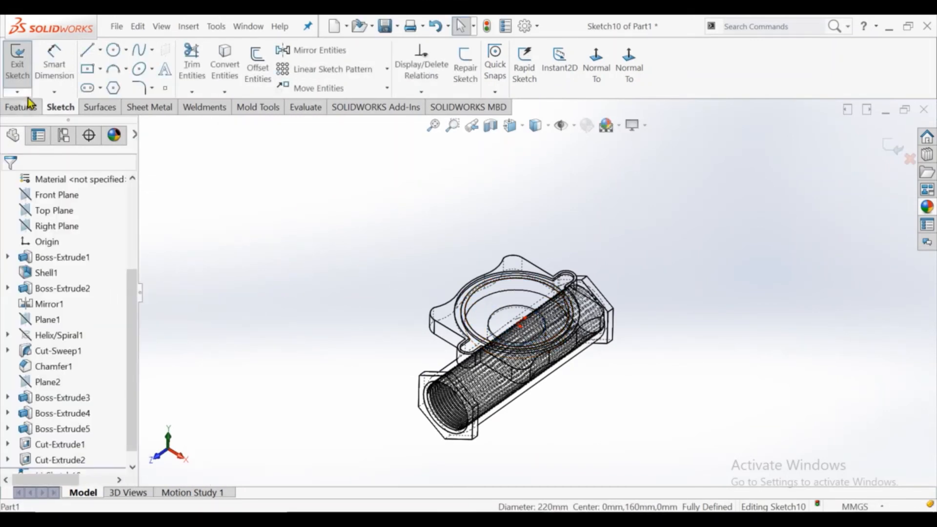
Extrude the converted circle 50 mm up from the recess floor and restore the shaded-with-edges display.
click(25, 106)
click(28, 78)
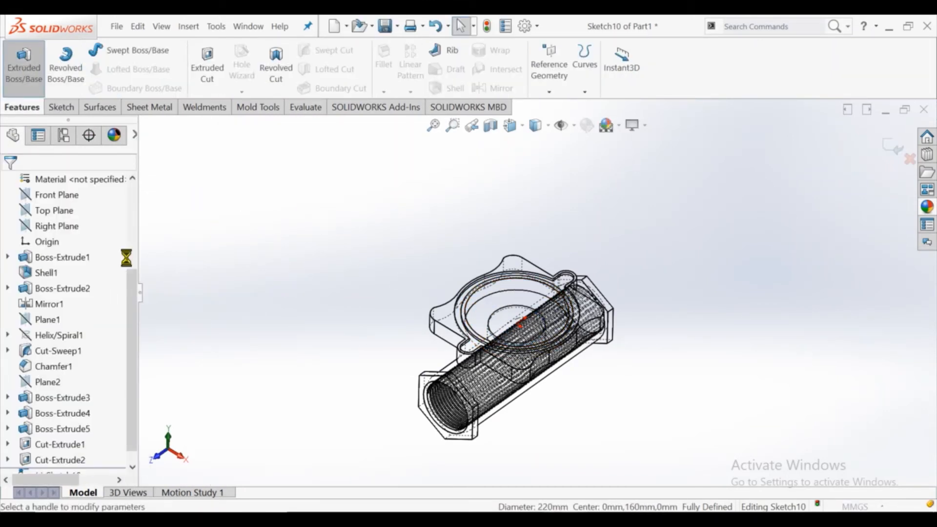
click(122, 311)
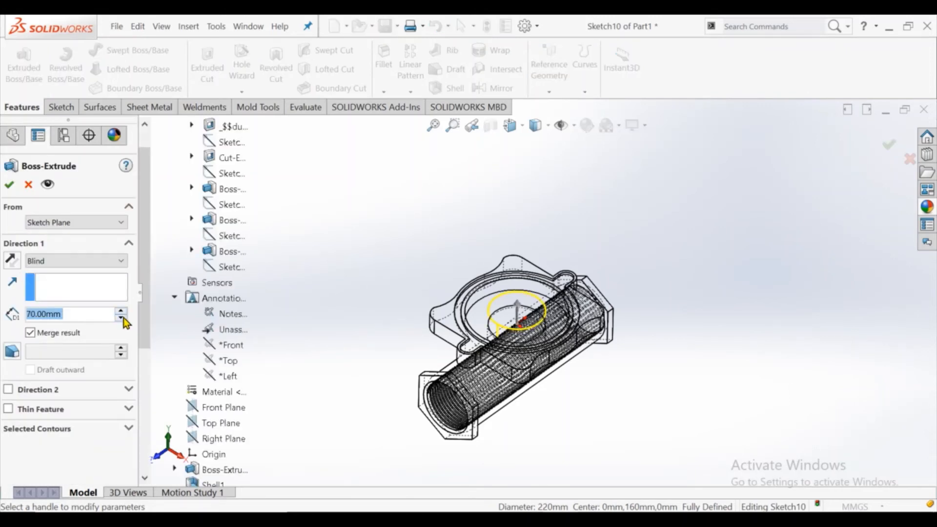
click(121, 317)
click(121, 317)
click(9, 184)
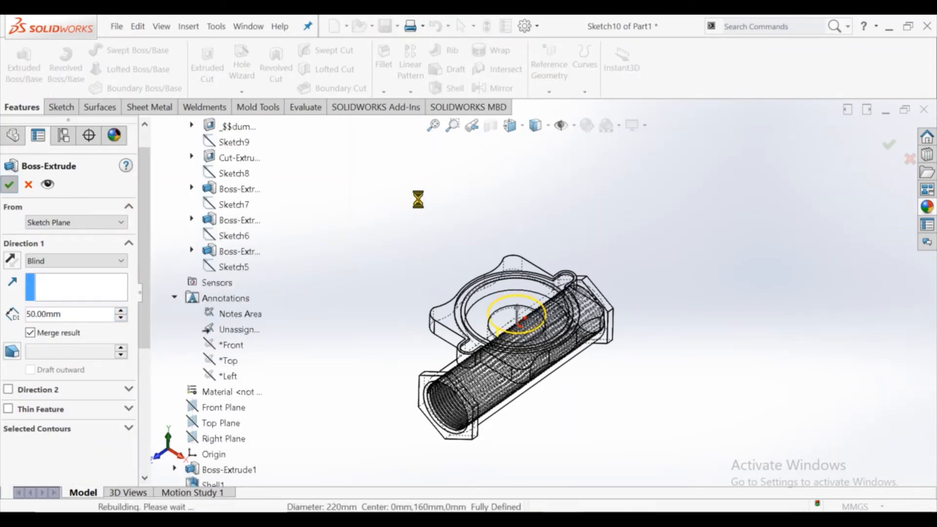
click(538, 147)
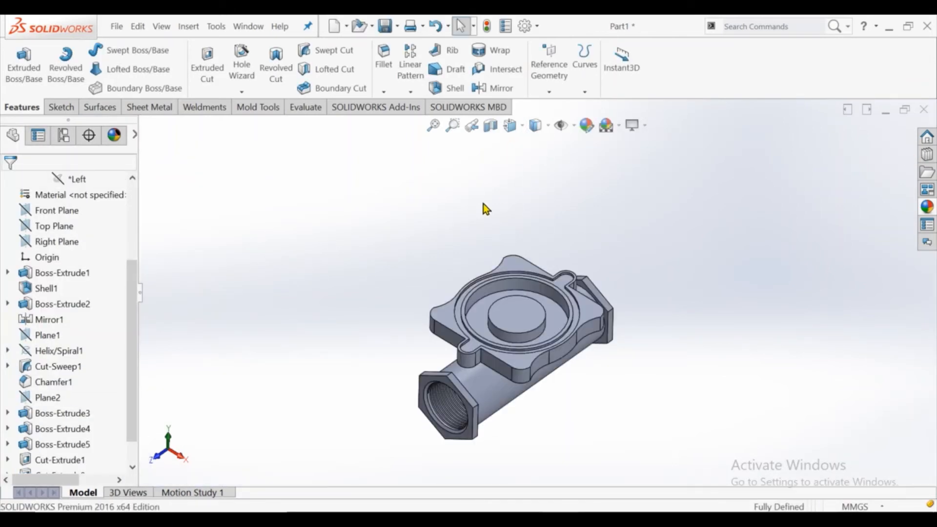
Start a sketch on the top face of the central boss, viewed straight on.
click(505, 322)
click(537, 284)
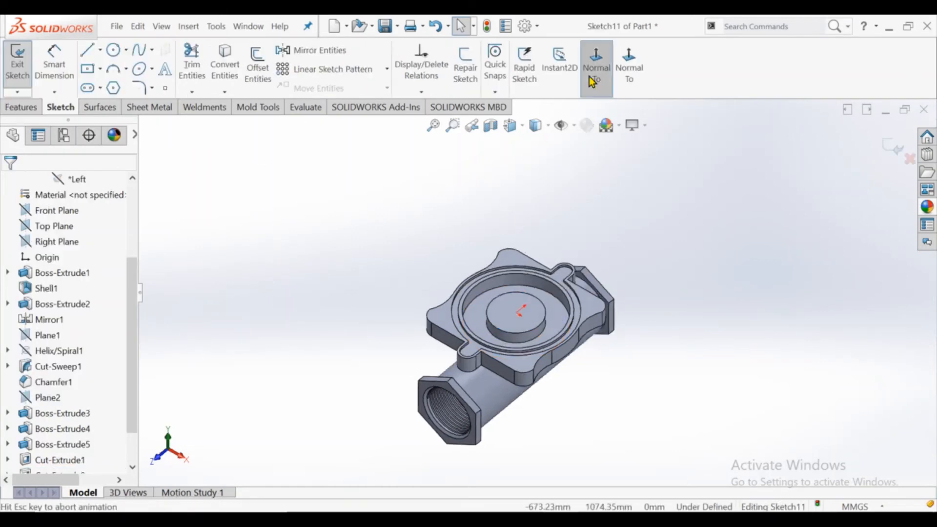
click(115, 51)
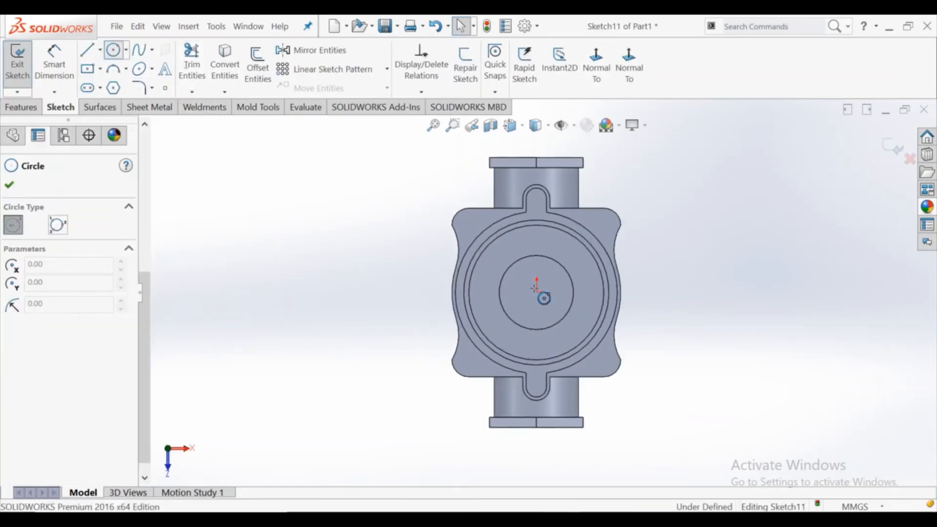
click(537, 292)
key(Escape)
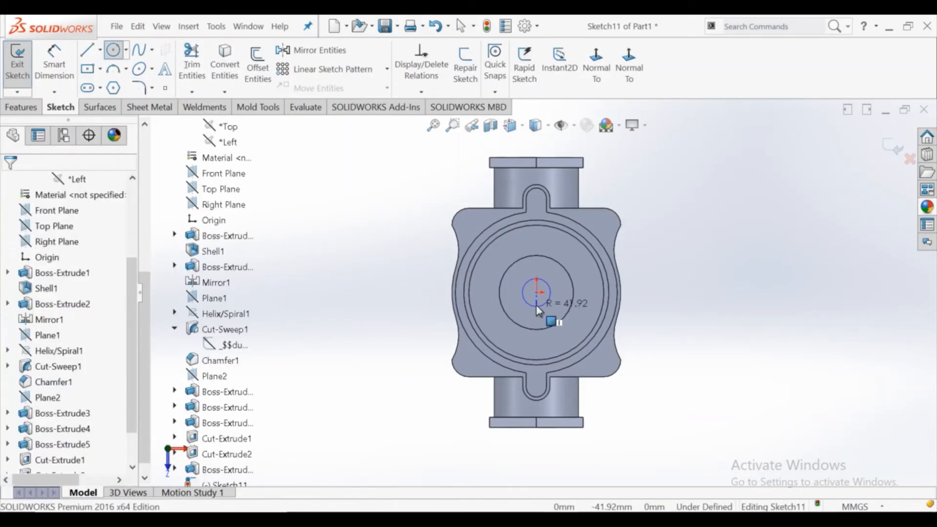
Offset the central boss's circular edge 10 mm inward.
click(513, 265)
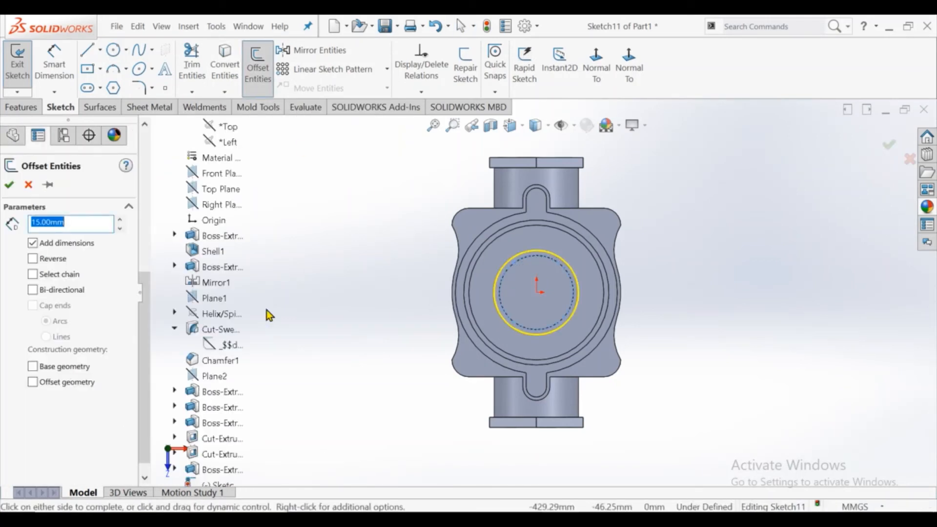
click(32, 260)
text(20)
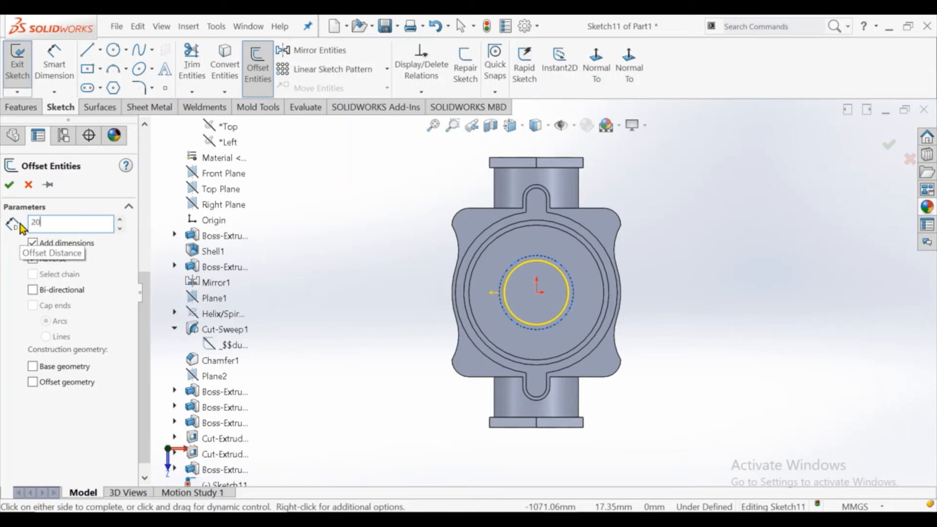
key(Return)
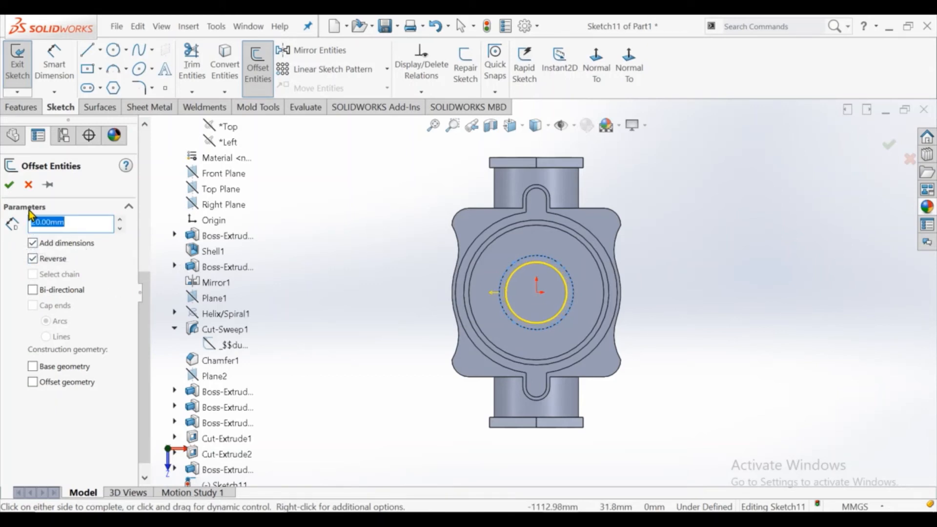
click(8, 184)
Extrude the offset circle 10 mm up from the central boss as a smaller raised step.
click(11, 111)
click(17, 81)
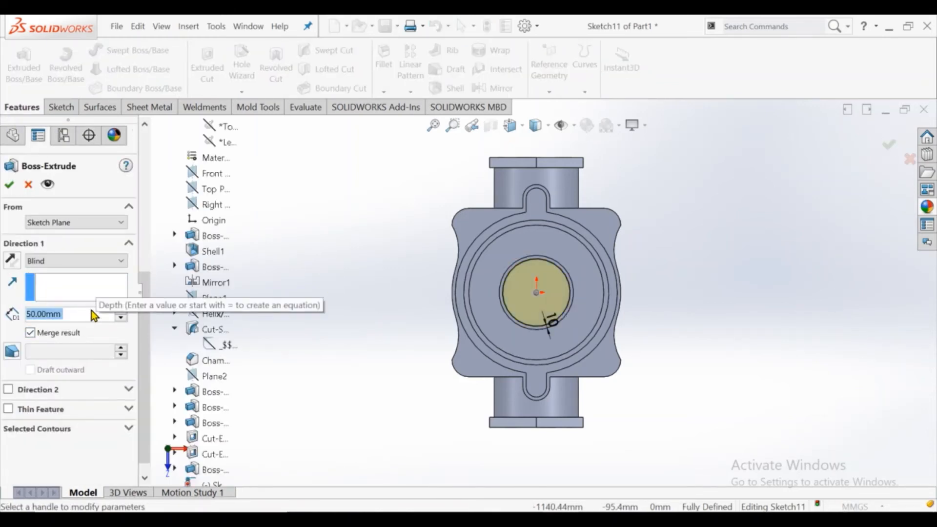
text(10)
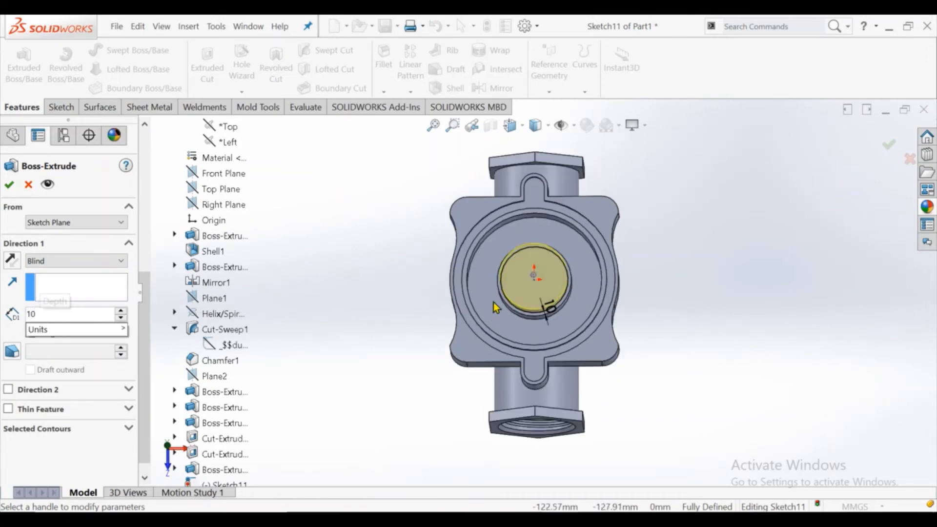
click(8, 184)
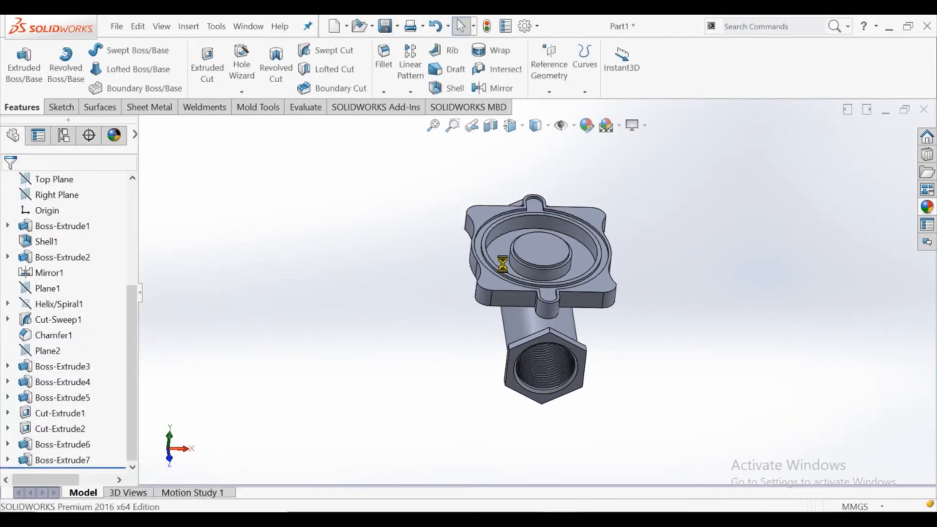
Sketch on the raised step's top face and offset its circular edge 20 mm inward.
click(556, 259)
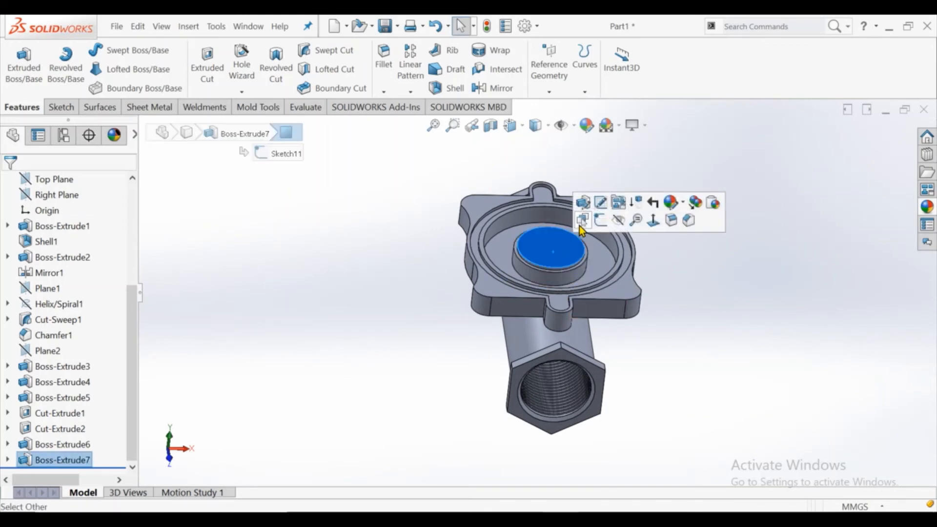
click(584, 220)
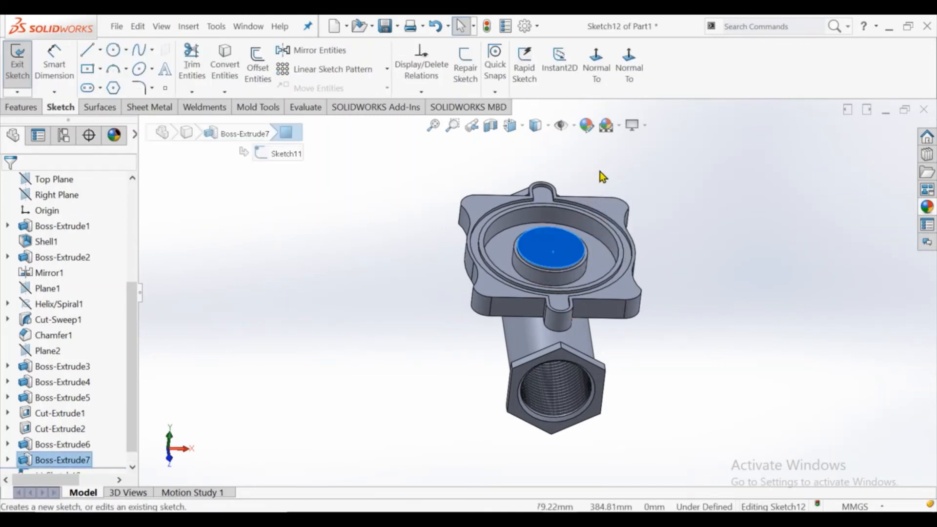
click(258, 68)
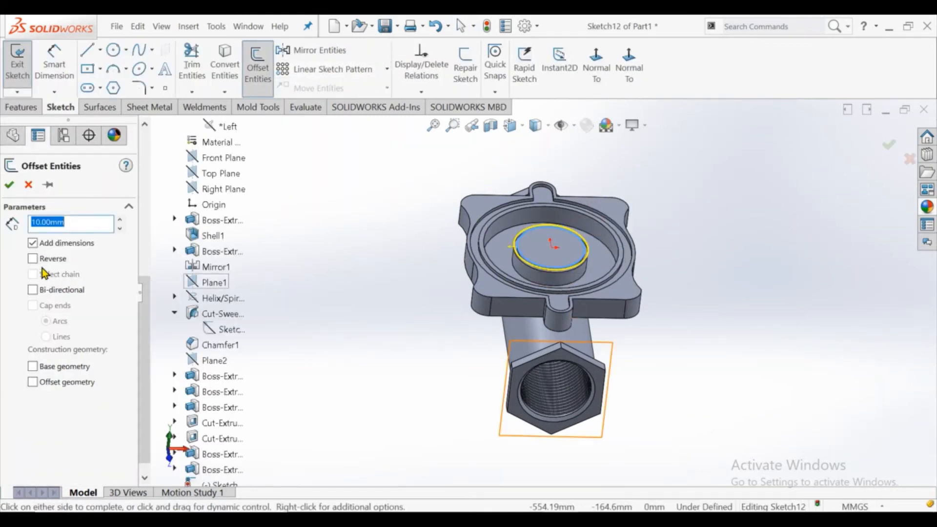
click(33, 259)
click(119, 220)
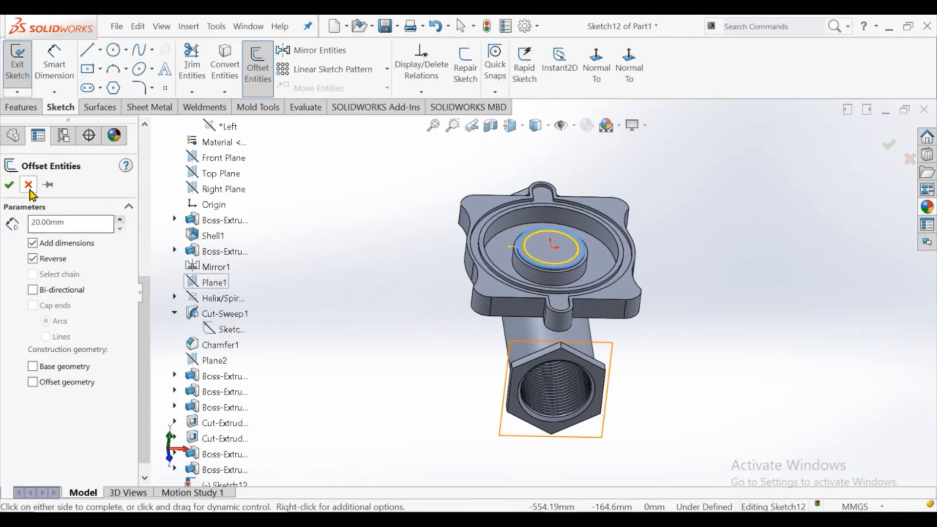
click(11, 185)
Cut the offset circle about 234 mm down through the central boss into the pipe's interior.
click(21, 107)
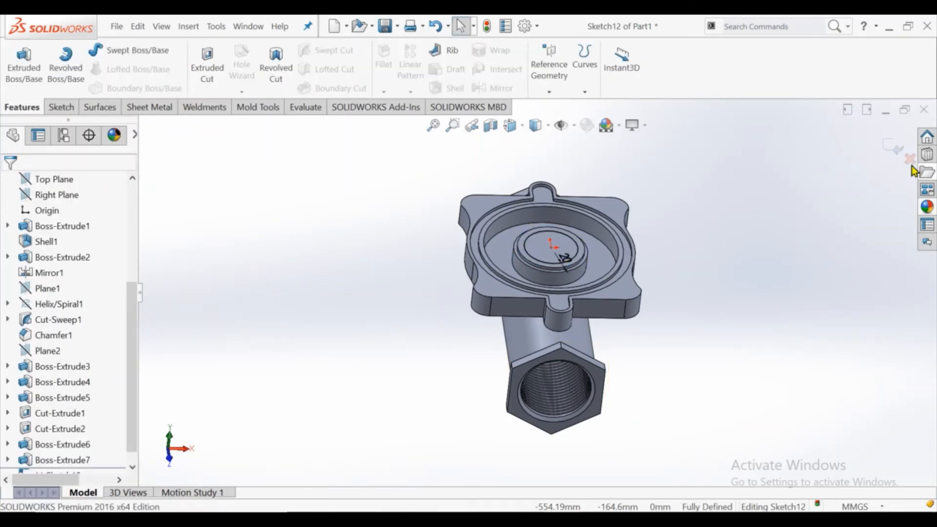
click(208, 61)
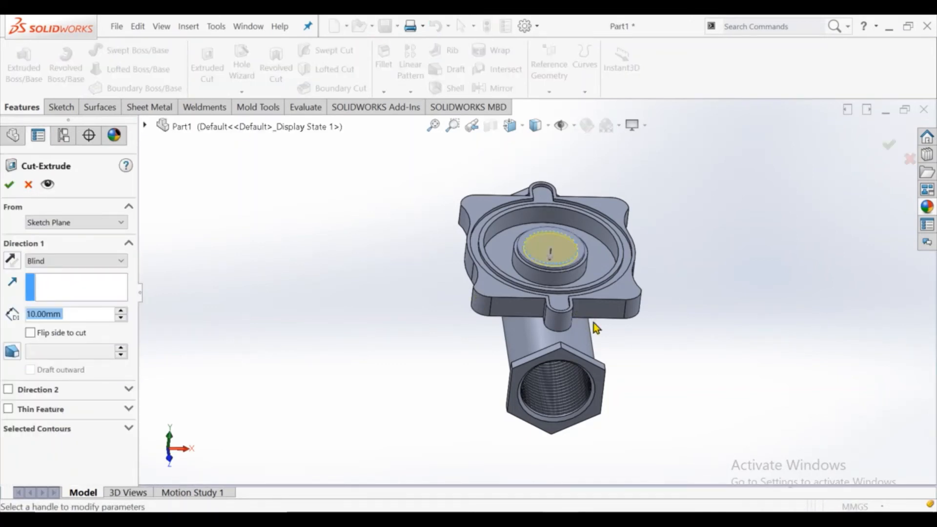
middle_drag(593, 323, 518, 268)
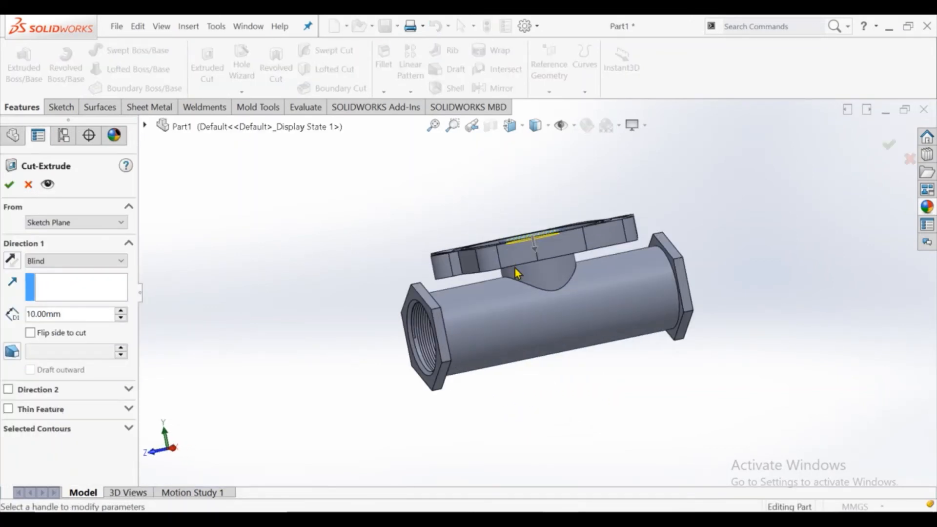
key(space)
click(605, 292)
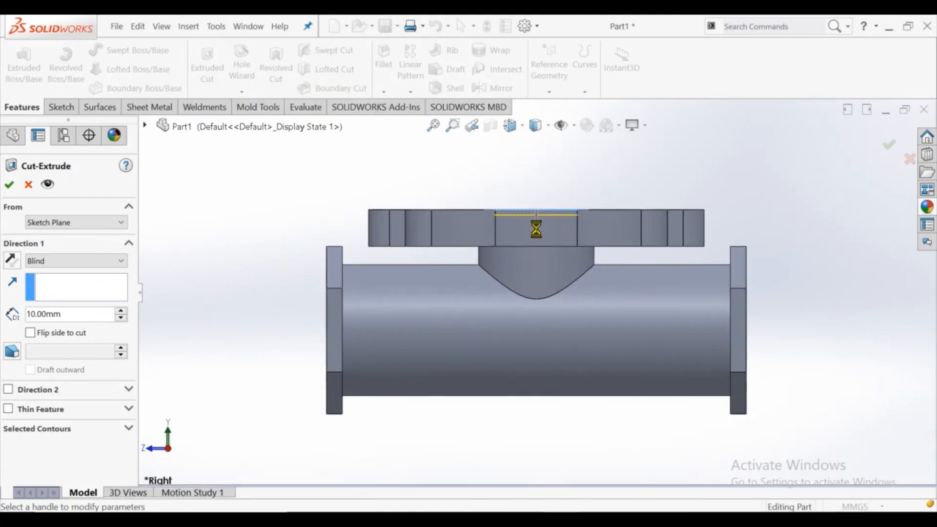
drag(535, 229, 556, 343)
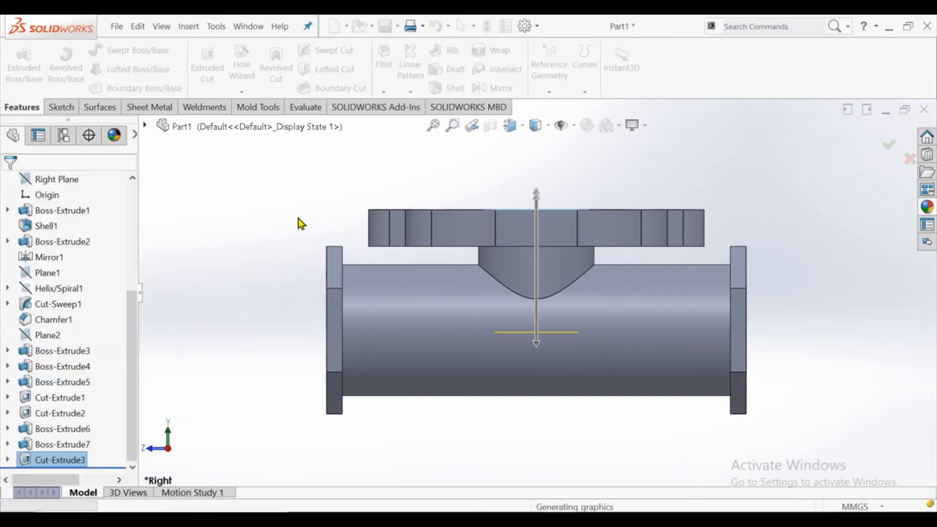
middle_drag(370, 211, 421, 278)
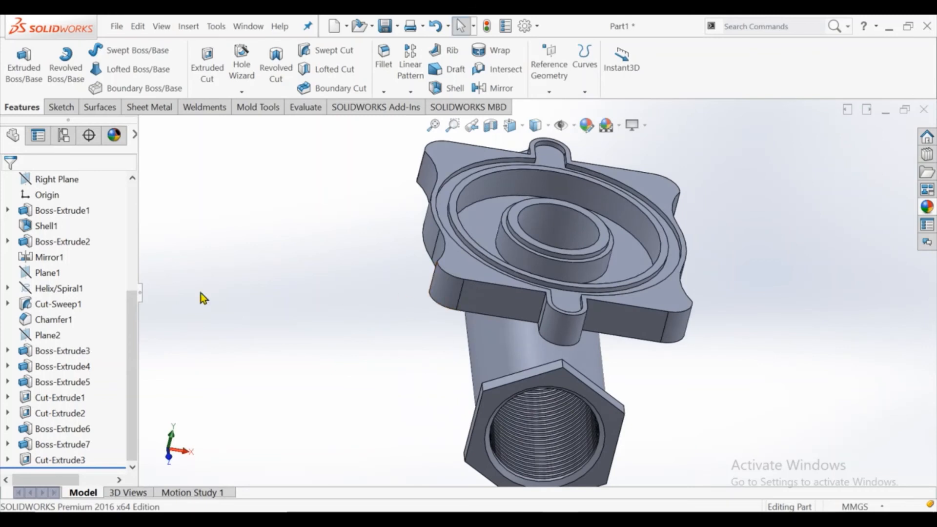
Start a sketch on the Front Plane, viewed straight on with hidden lines visible.
scroll(83, 266, up, 4)
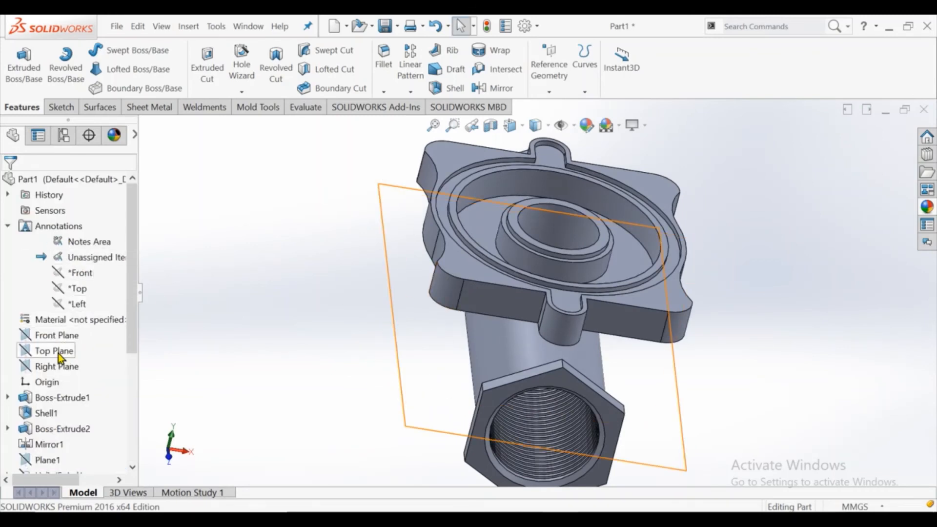
click(57, 335)
middle_drag(299, 271, 304, 356)
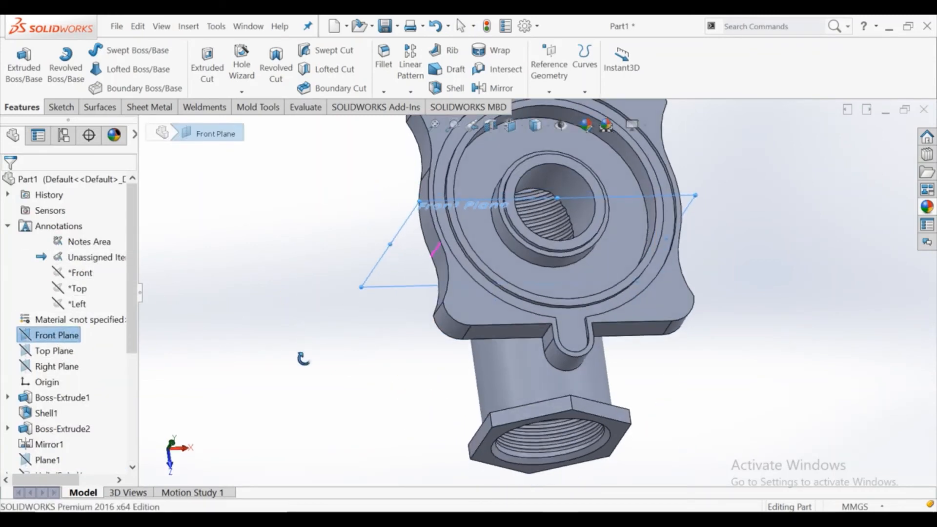
click(60, 108)
click(615, 73)
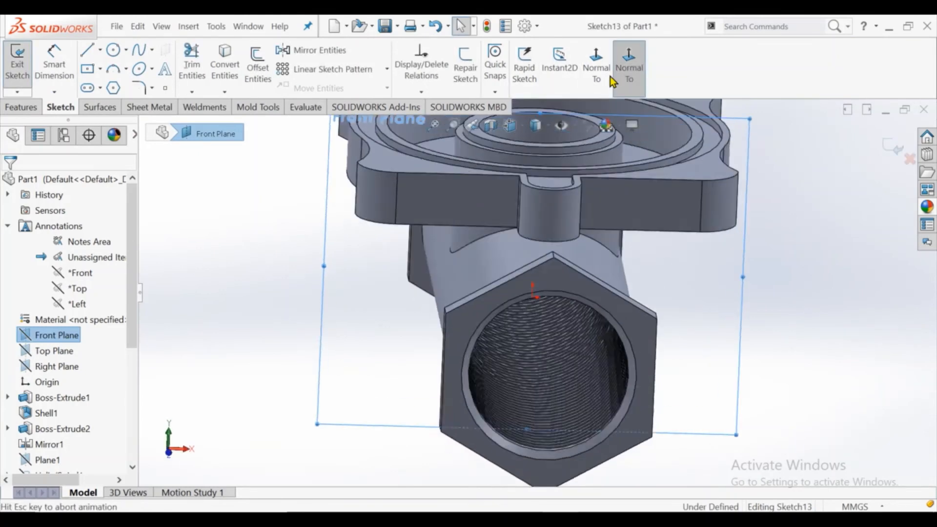
click(537, 126)
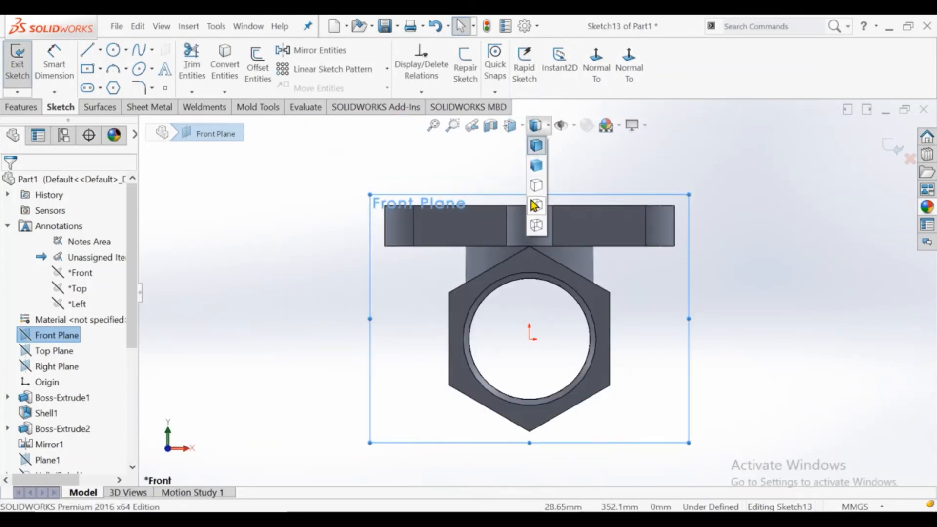
click(536, 198)
scroll(468, 161, down, 2)
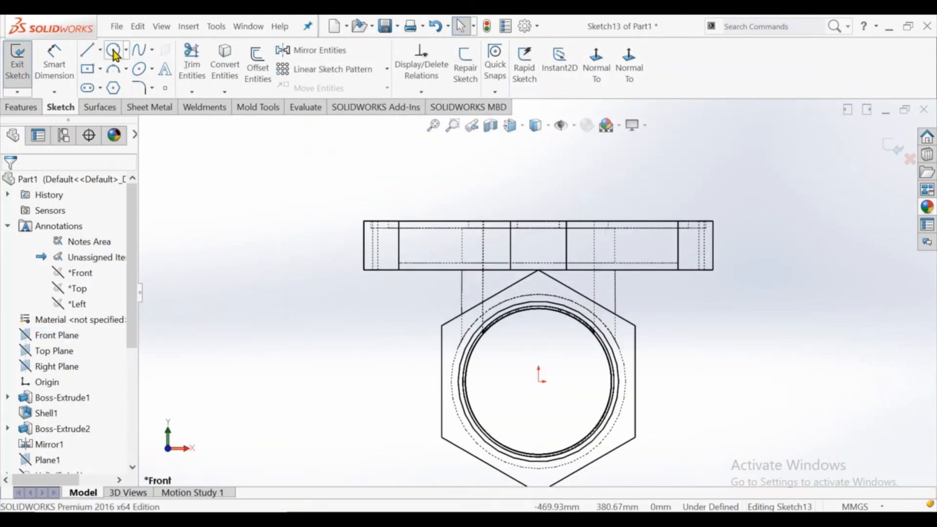
Draw a vertical centerline about 187 mm long from the origin up into the side plate.
click(100, 50)
click(115, 86)
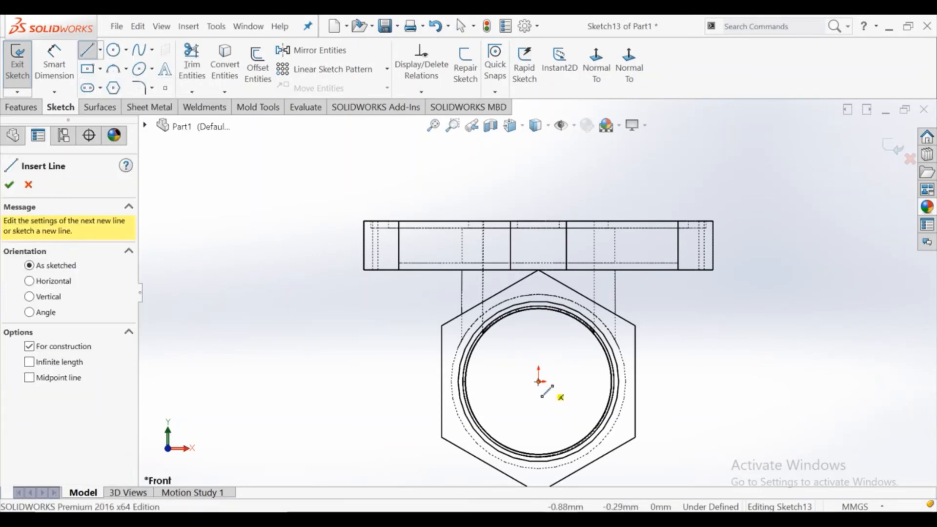
click(539, 381)
click(539, 250)
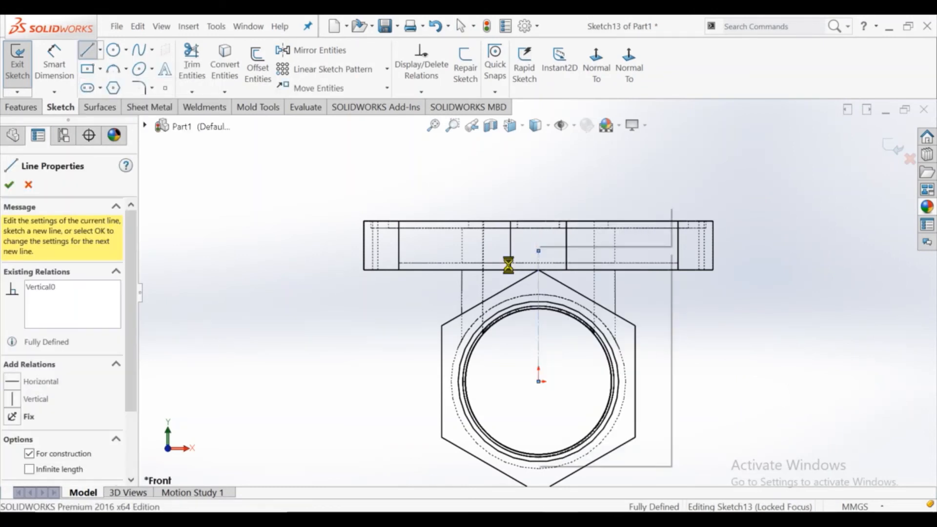
key(Escape)
Sketch a horizontal centerpoint straight slot on the centerline's upper end, about 174 mm between arc centers and 20 mm wide.
click(101, 88)
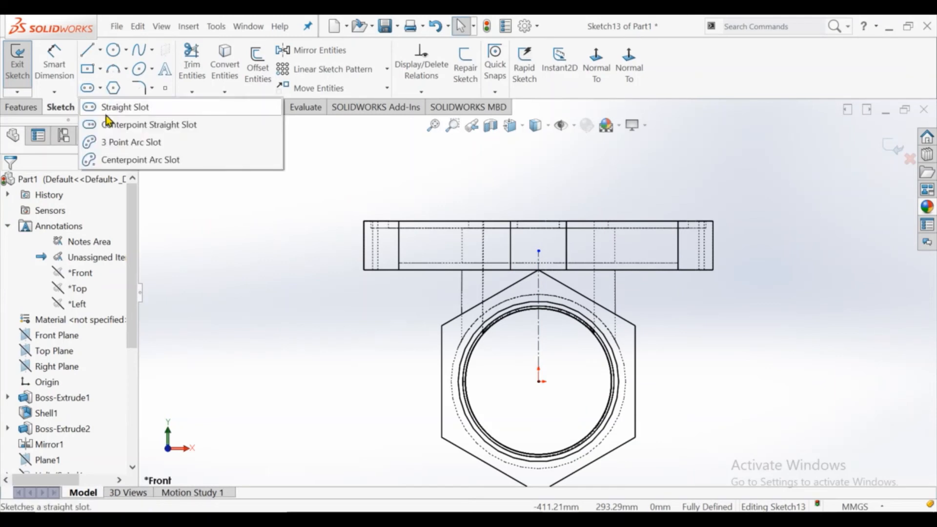
click(120, 126)
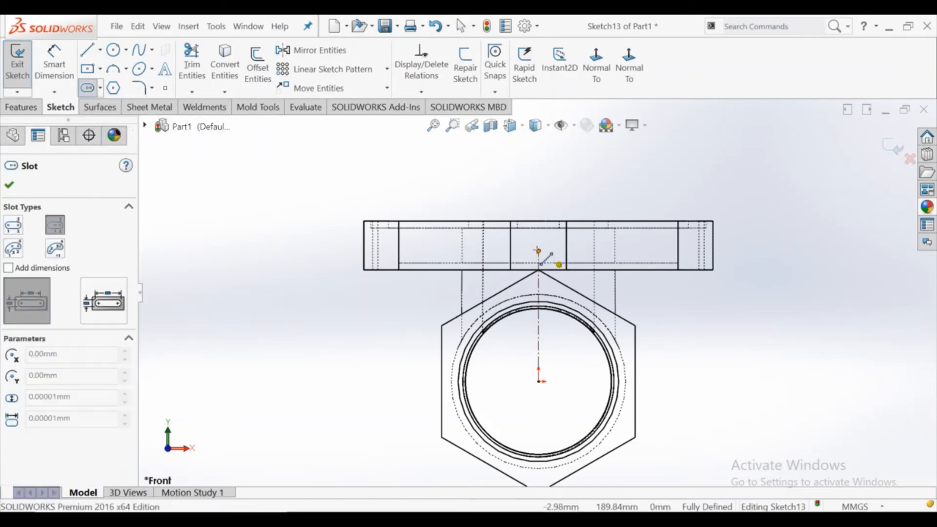
click(600, 250)
click(602, 252)
click(600, 246)
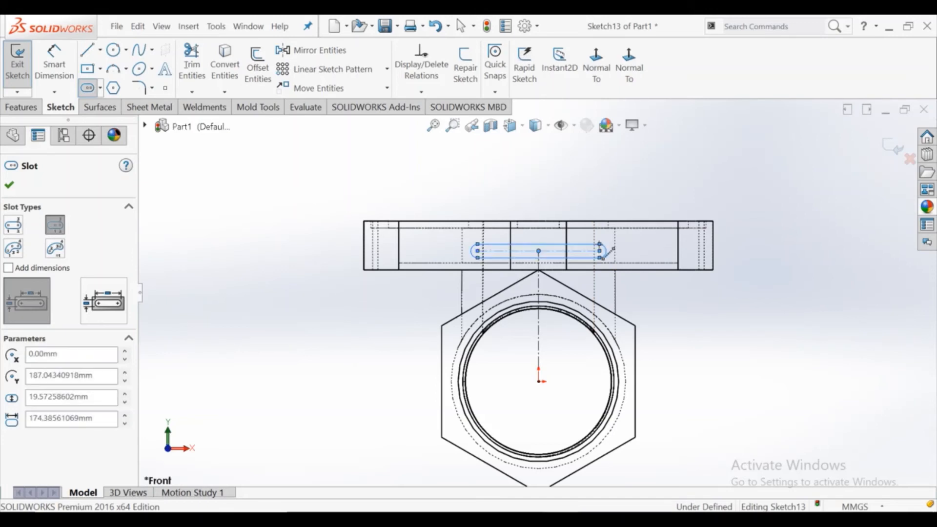
key(Escape)
Dimension the slot's straight upper edge to 110 mm.
click(59, 68)
scroll(504, 247, down, 3)
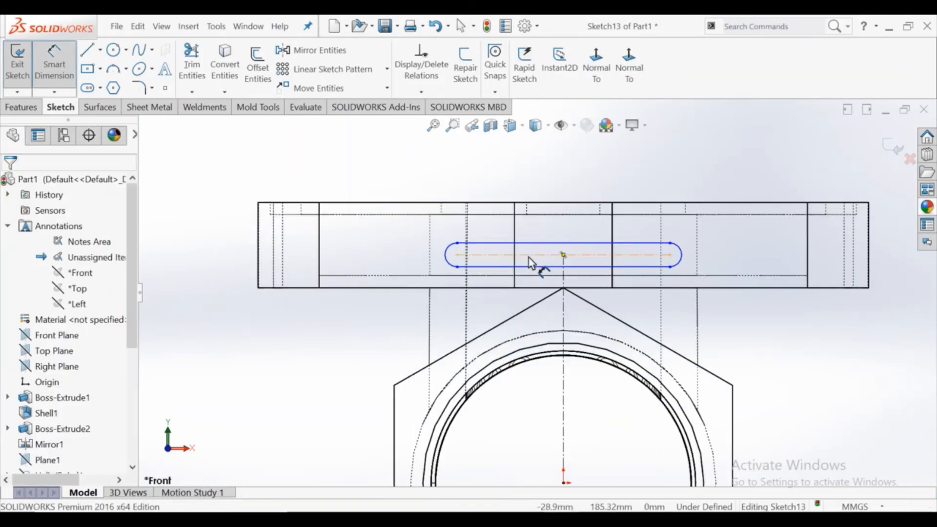
click(533, 244)
click(566, 181)
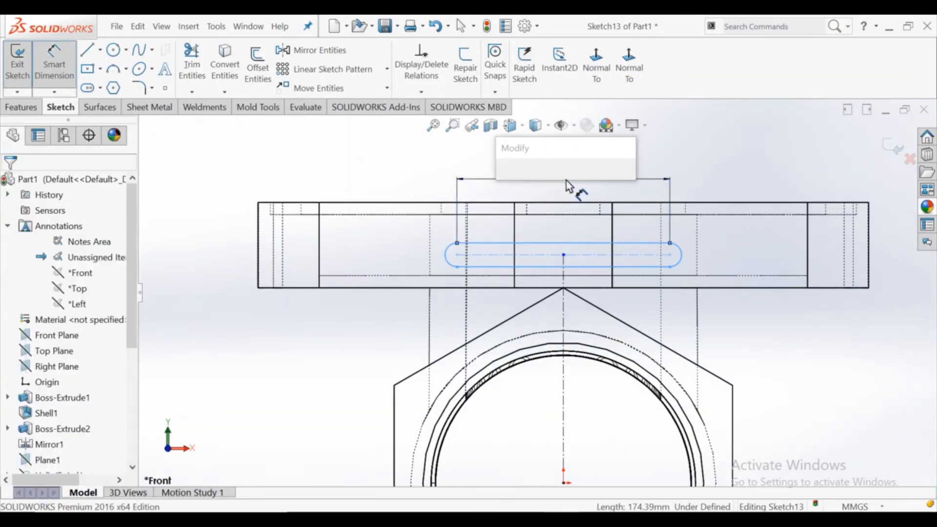
text(110)
key(Return)
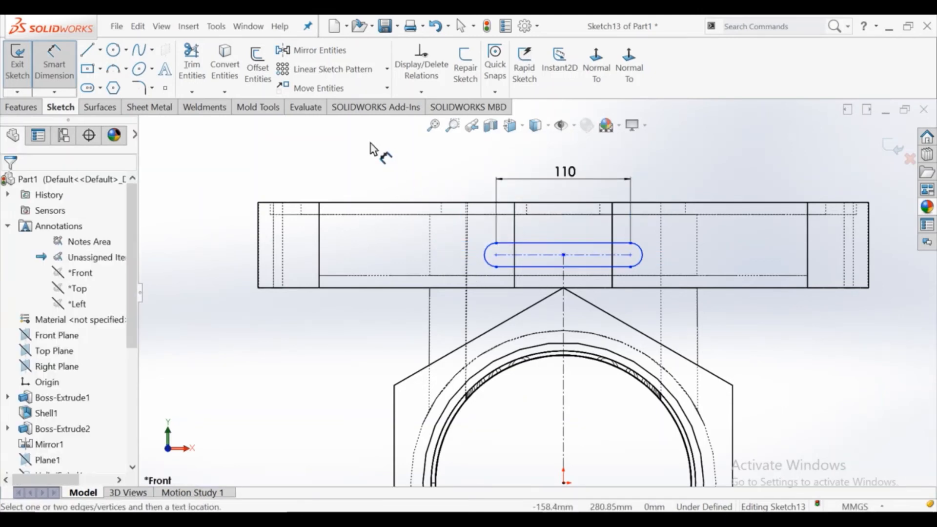
right_click(444, 171)
click(475, 204)
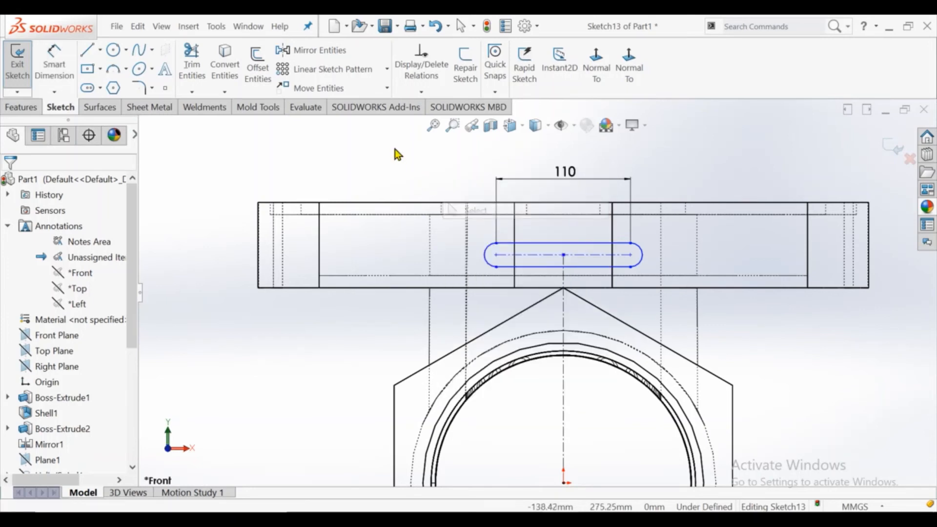
Make the slot's lower straight edge collinear with the bottom edge of the central boss.
click(527, 271)
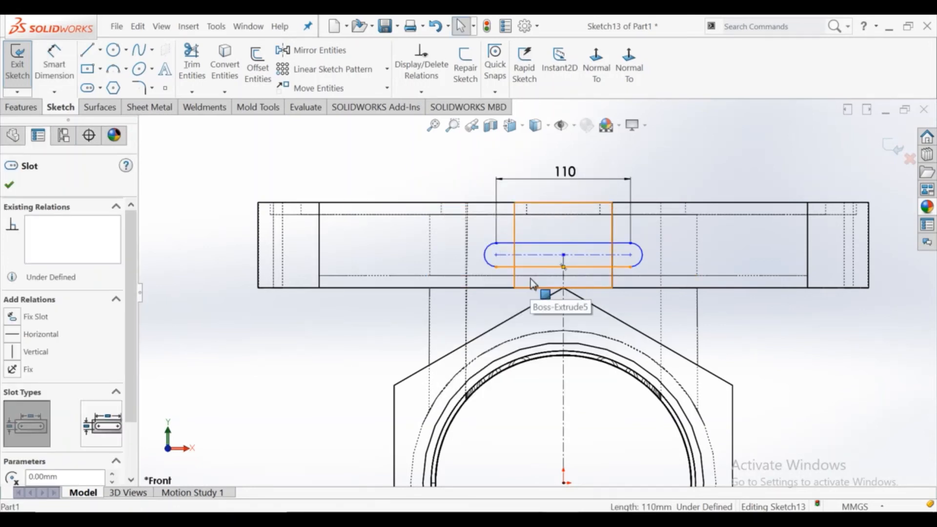
ctrl+click(519, 277)
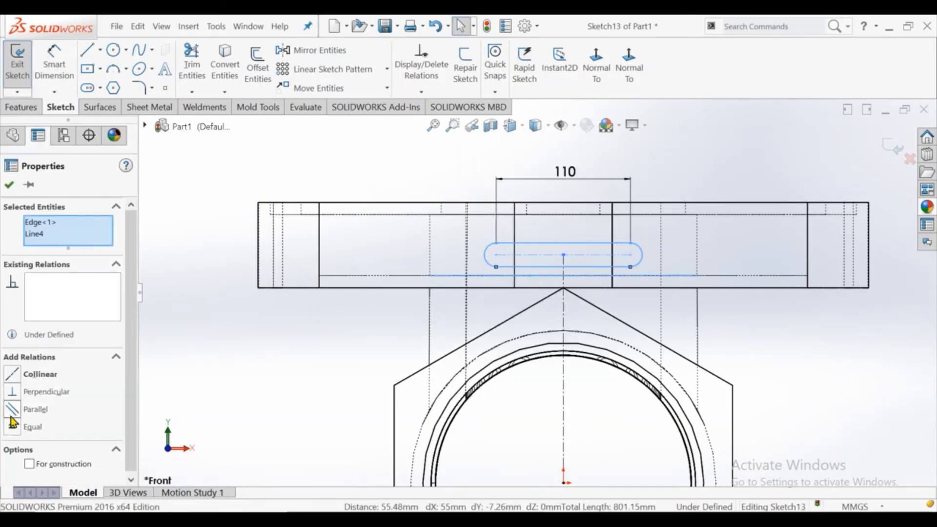
click(13, 375)
click(280, 387)
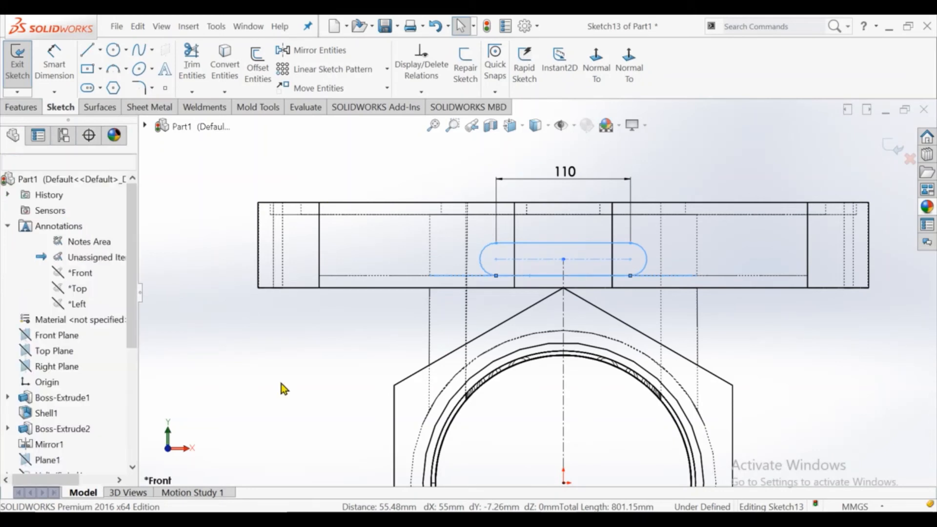
Set the slot's end radius to 20 mm and finish the sketch.
click(54, 62)
click(486, 259)
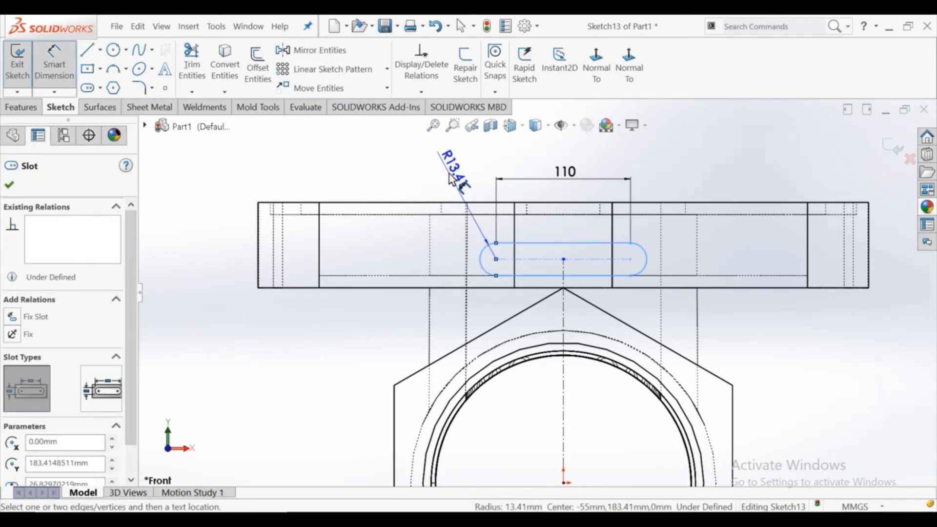
click(450, 177)
text(20)
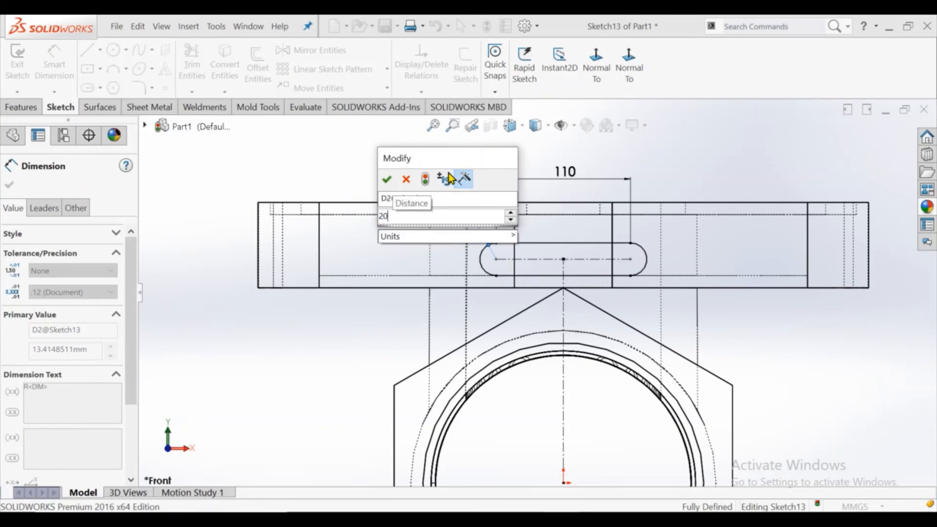
key(Return)
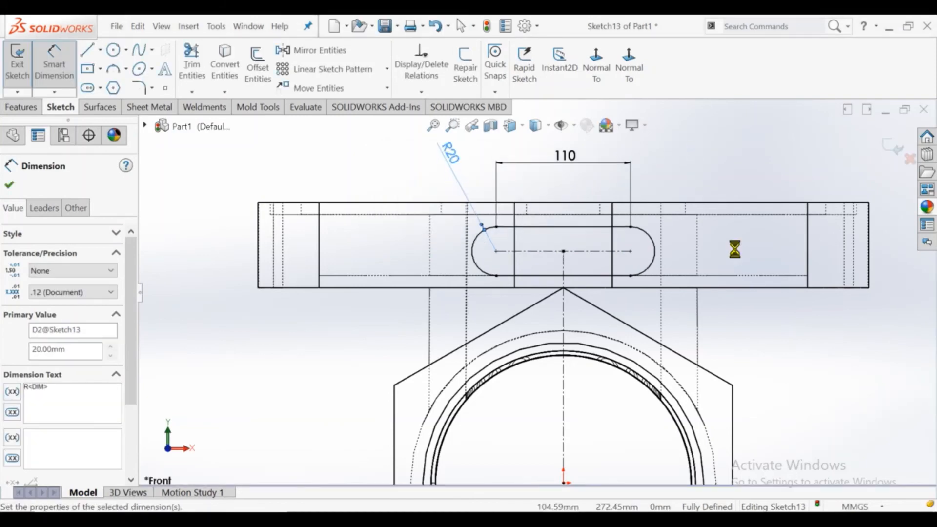
click(899, 155)
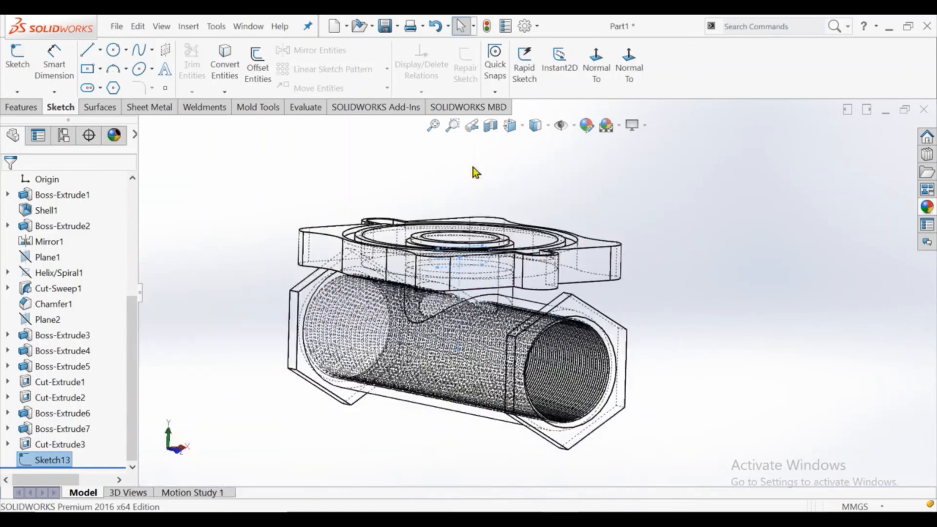
Restore the shaded display and extrude the slot profile from the central boss's outer face with the Up To Next end condition.
click(535, 128)
click(536, 184)
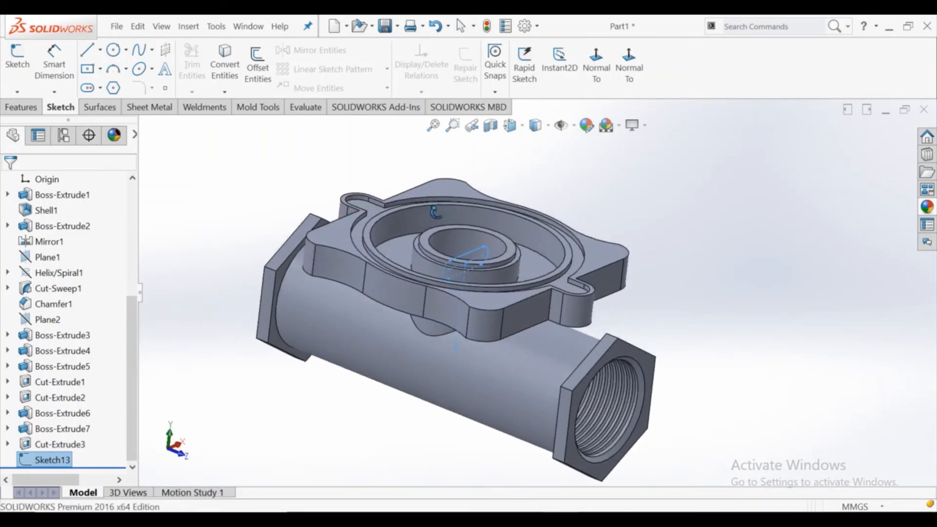
click(35, 108)
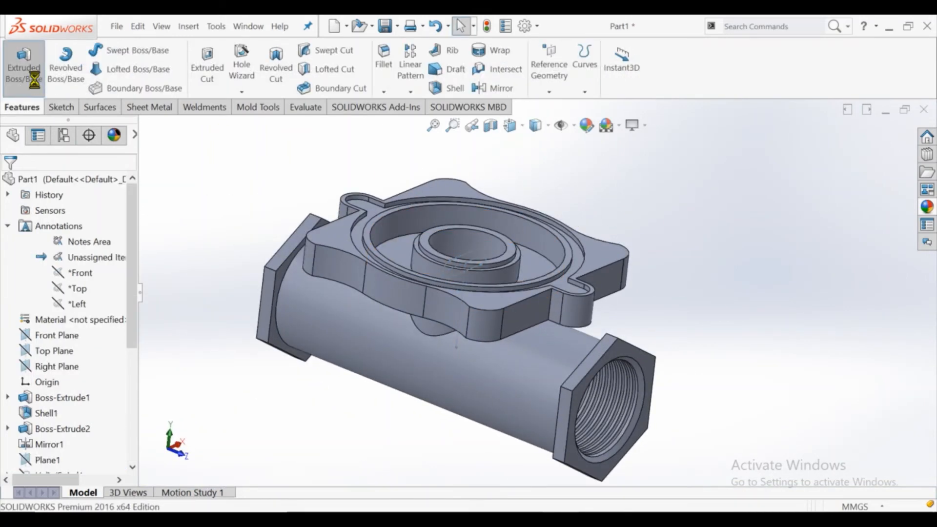
click(24, 64)
click(472, 251)
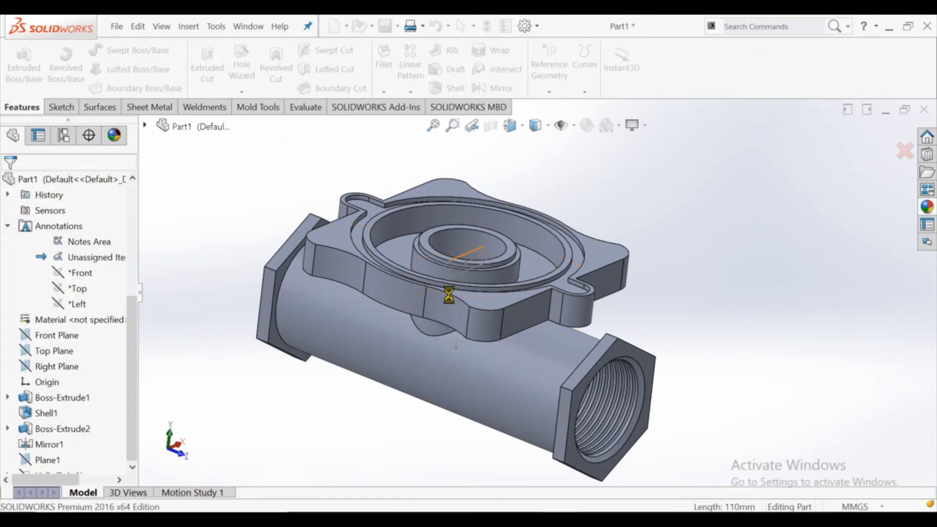
click(78, 224)
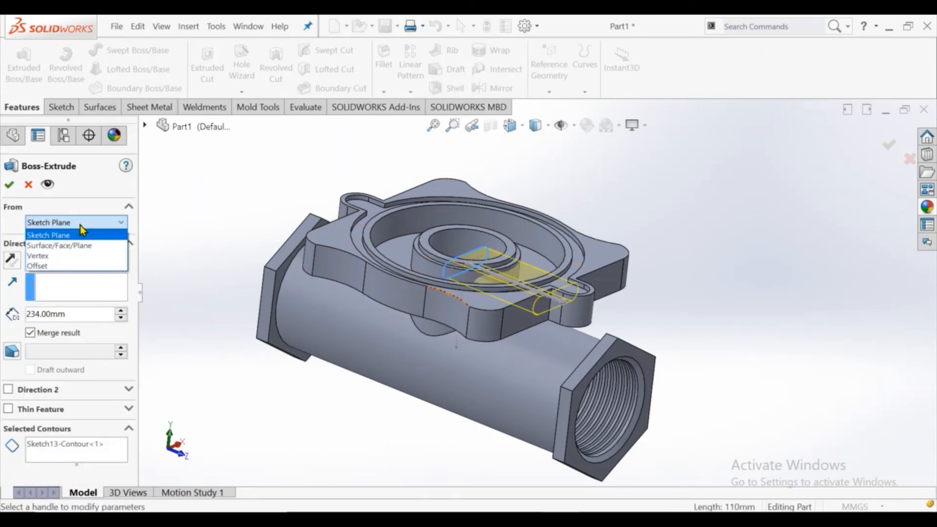
click(85, 244)
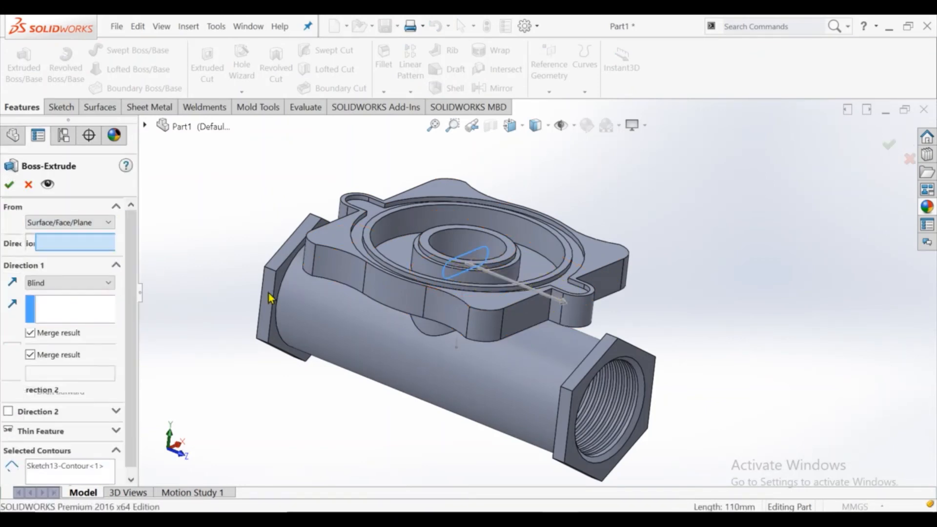
click(483, 280)
click(68, 283)
click(96, 316)
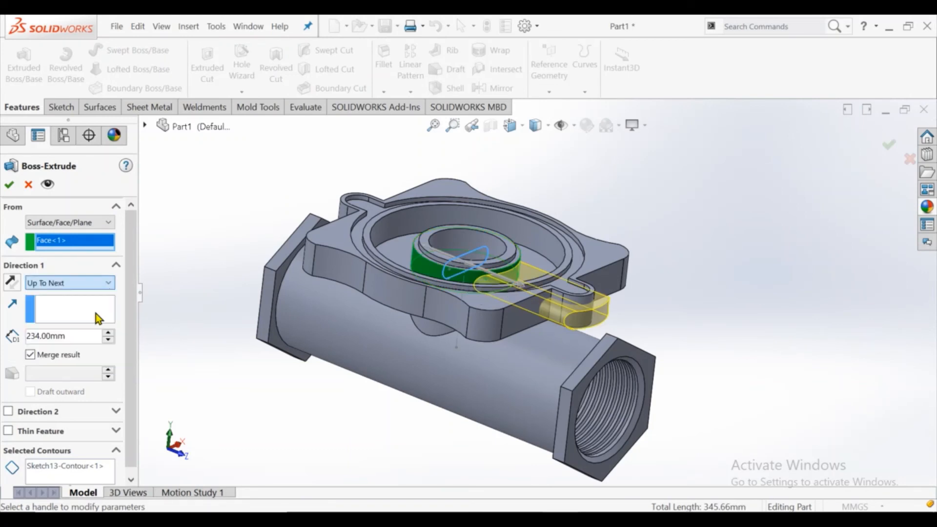
click(9, 189)
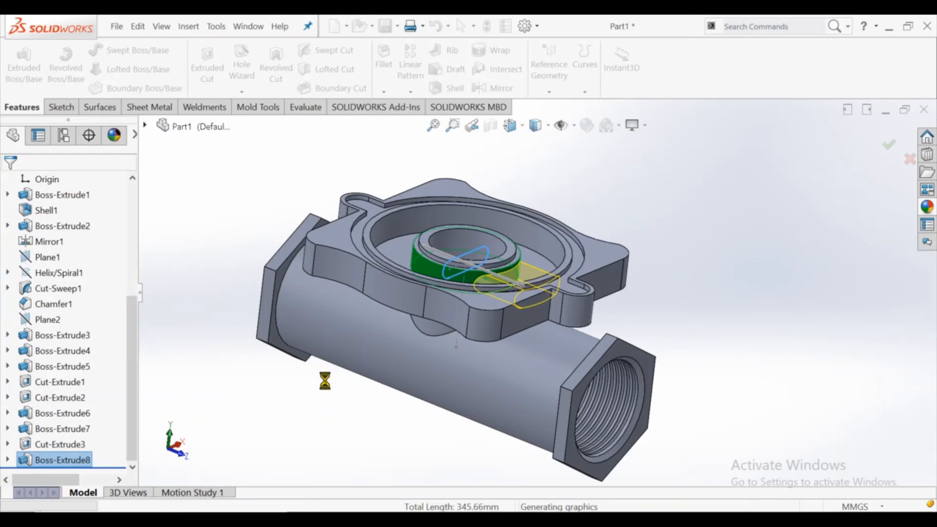
middle_drag(429, 392, 435, 405)
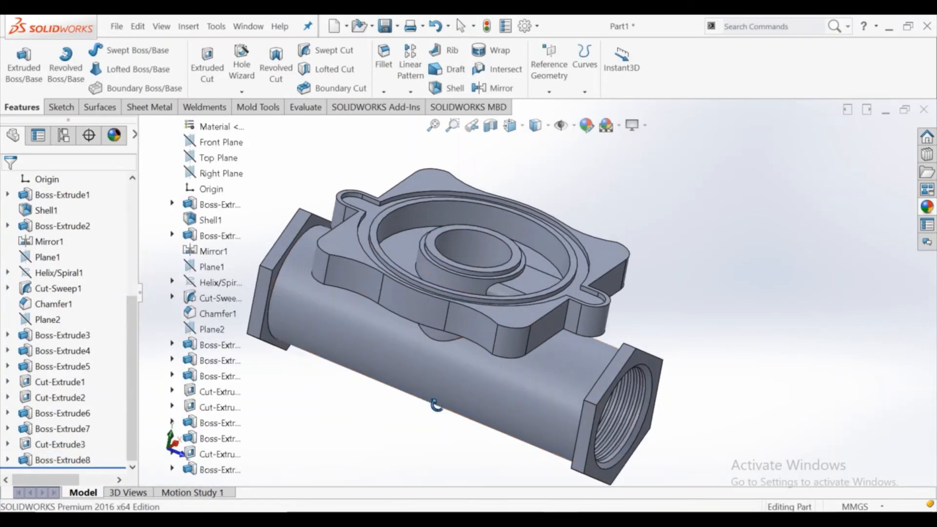
Fillet the tabbed side plate with a 2 mm radius, extending the selection from one outline edge to all 58 edges of its feature.
scroll(470, 312, up, 2)
middle_drag(470, 312, 490, 315)
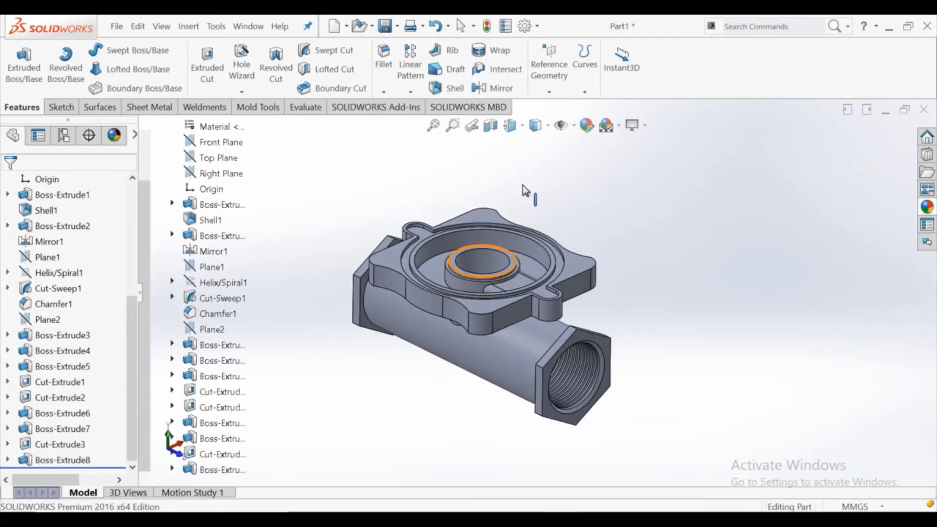
click(383, 94)
click(390, 111)
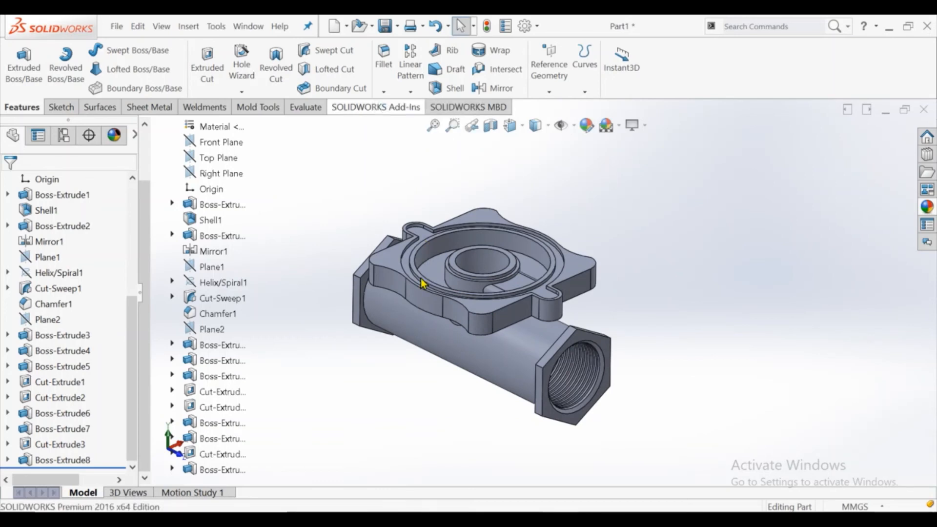
click(383, 269)
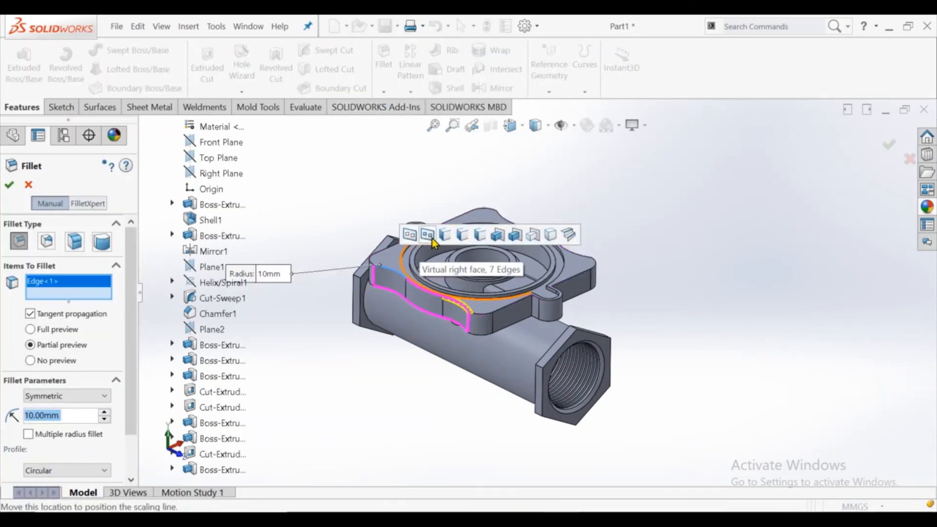
click(519, 240)
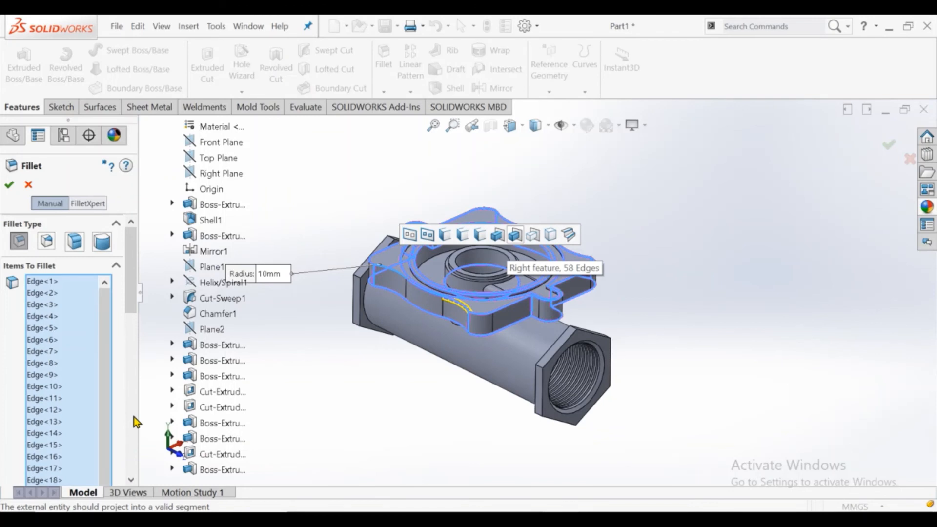
scroll(134, 417, down, 10)
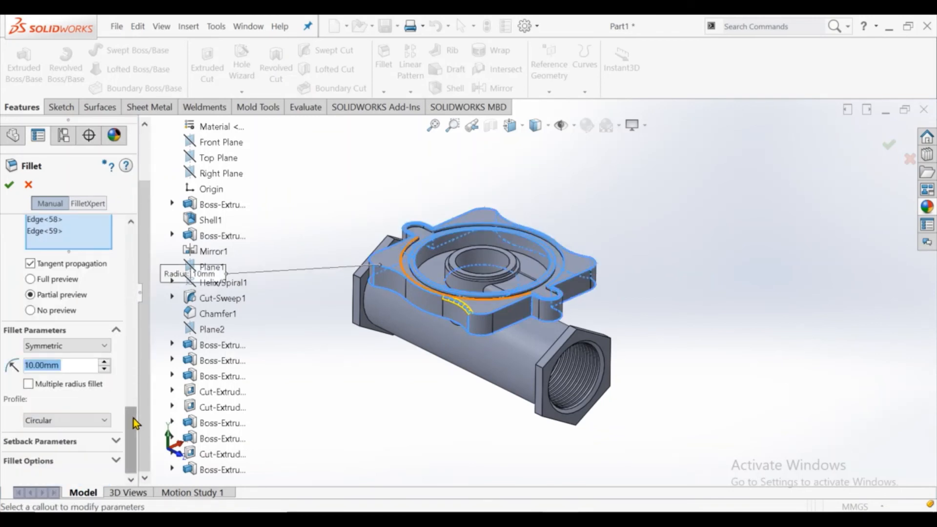
text(2)
key(Return)
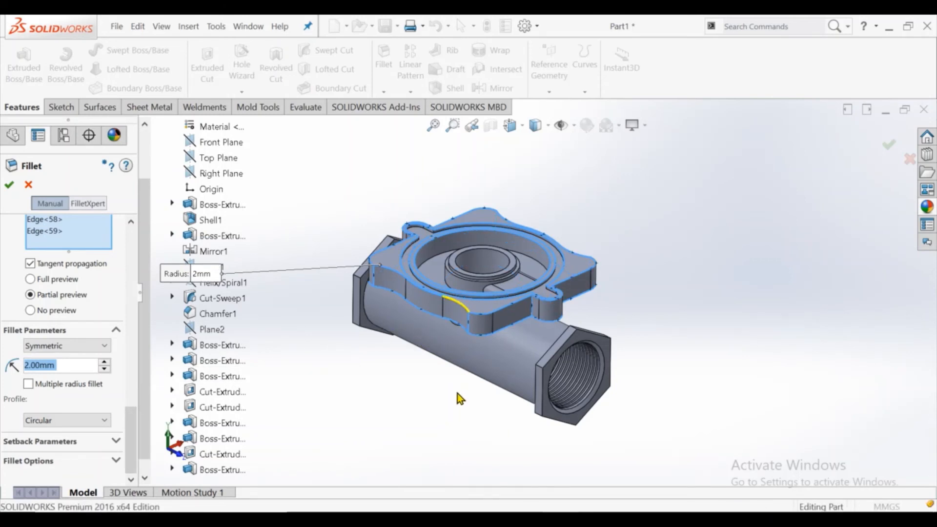
key(Return)
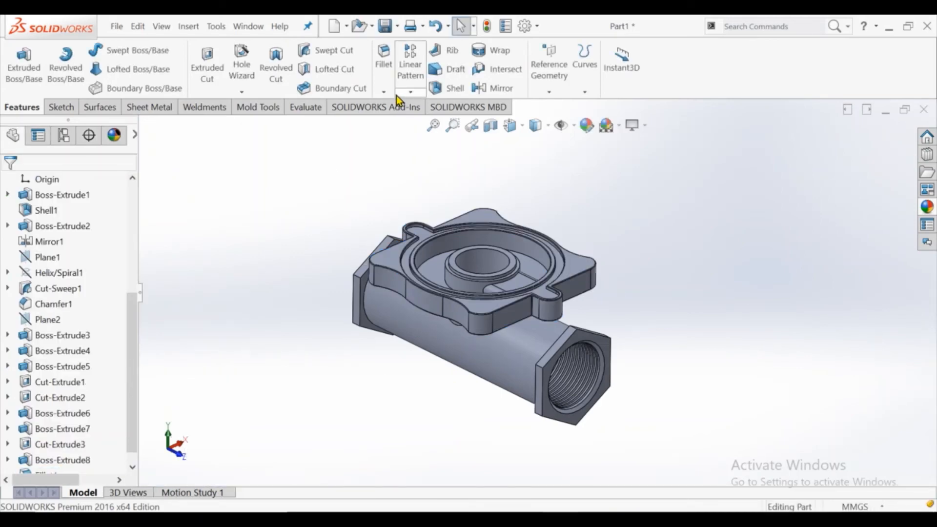
Fillet the hexagonal pipe ends with a 2 mm radius, extending the selection from one hexagon edge to the connected edges of the feature.
click(384, 92)
click(391, 108)
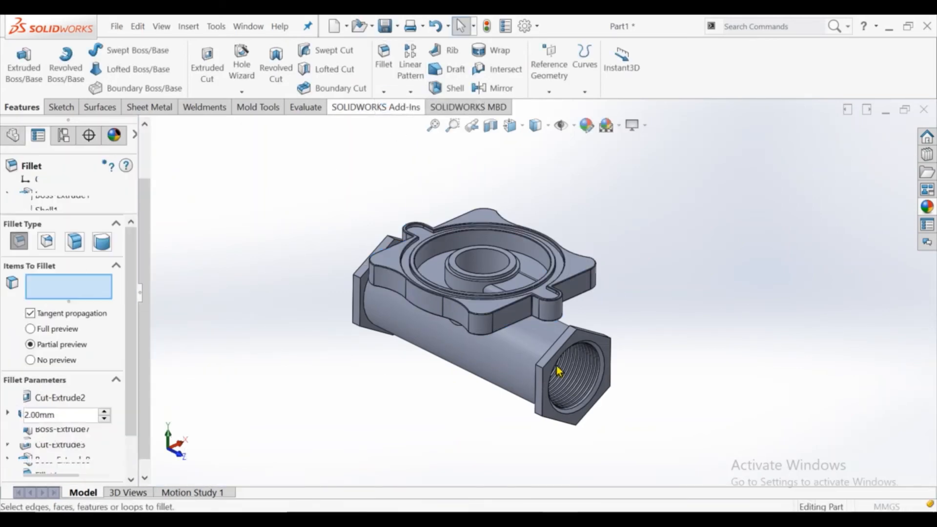
scroll(558, 372, down, 5)
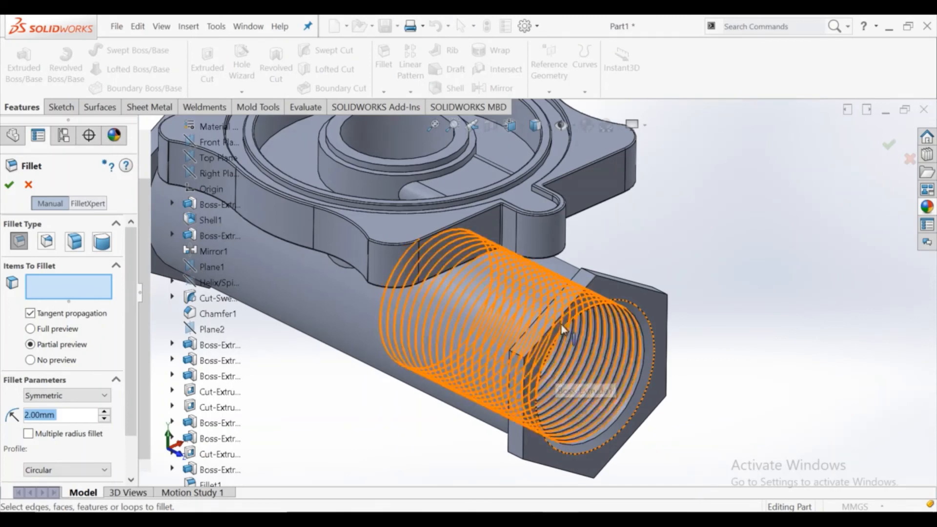
click(592, 281)
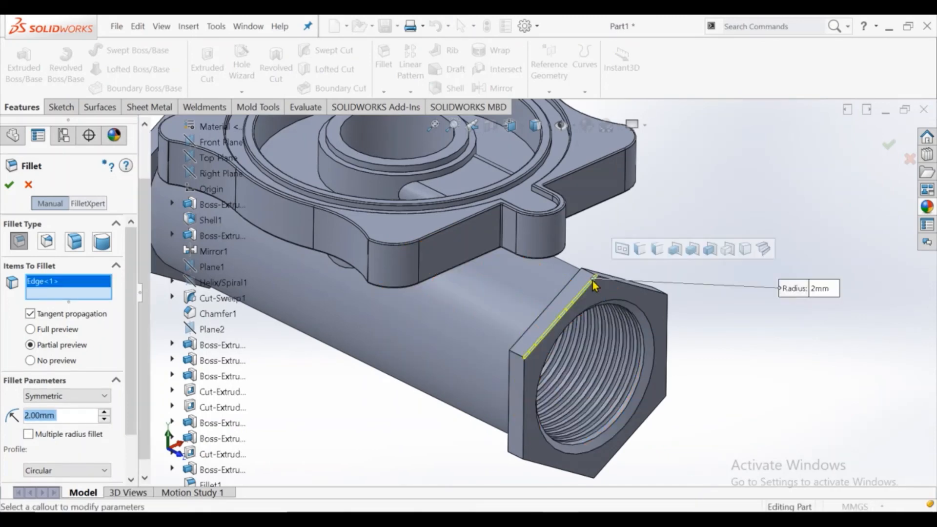
click(690, 250)
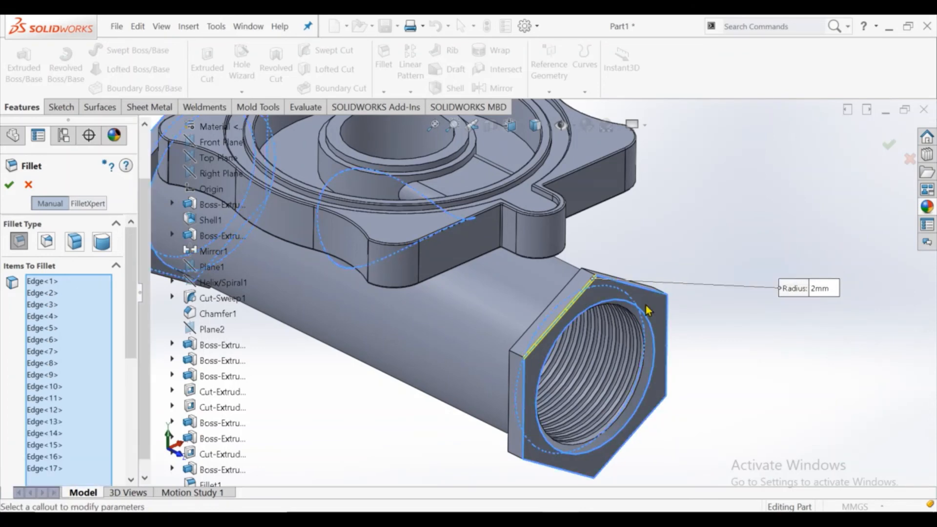
scroll(135, 360, down, 5)
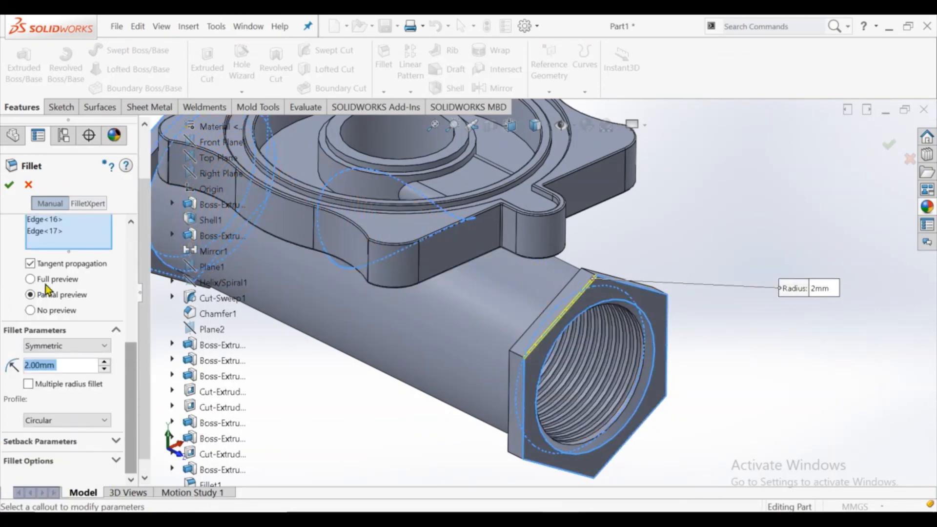
click(10, 185)
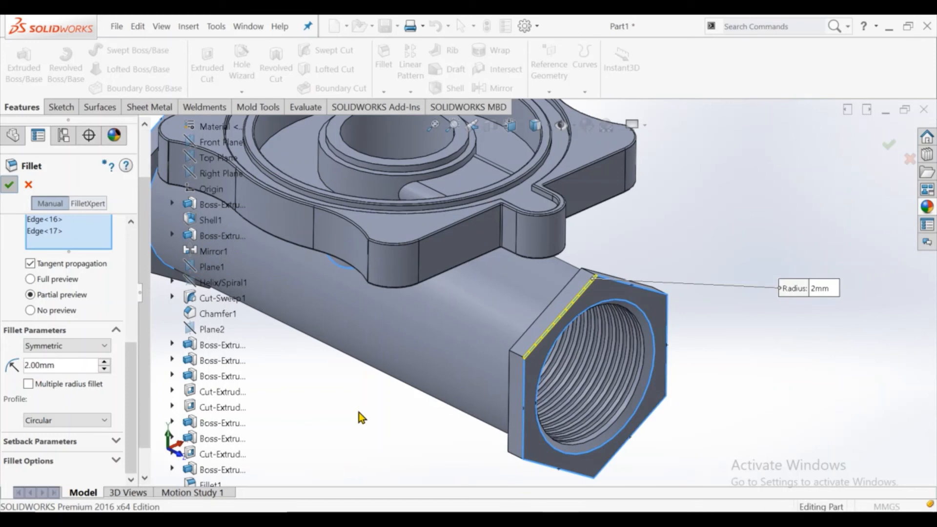
Edit the hexagonal ends' fillet to exclude the intersection edge between the central boss and the pipe.
scroll(64, 455, down, 1)
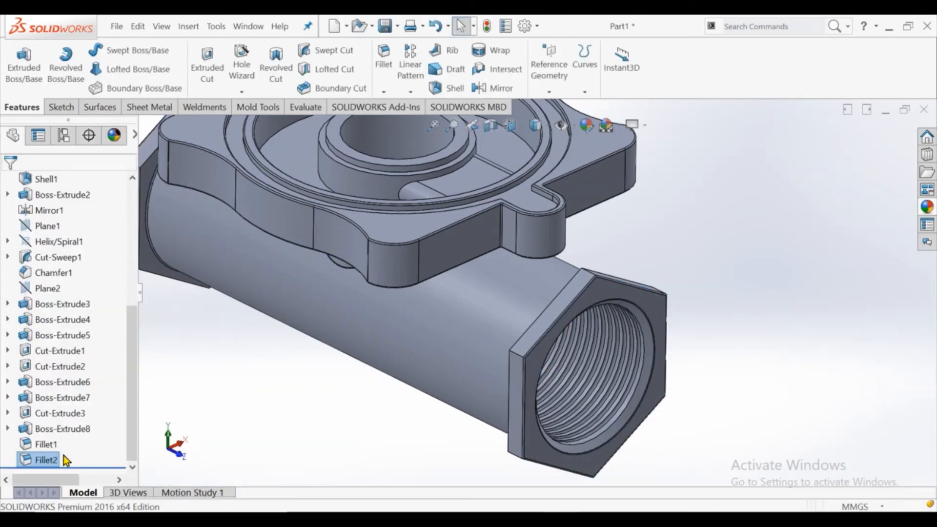
click(63, 457)
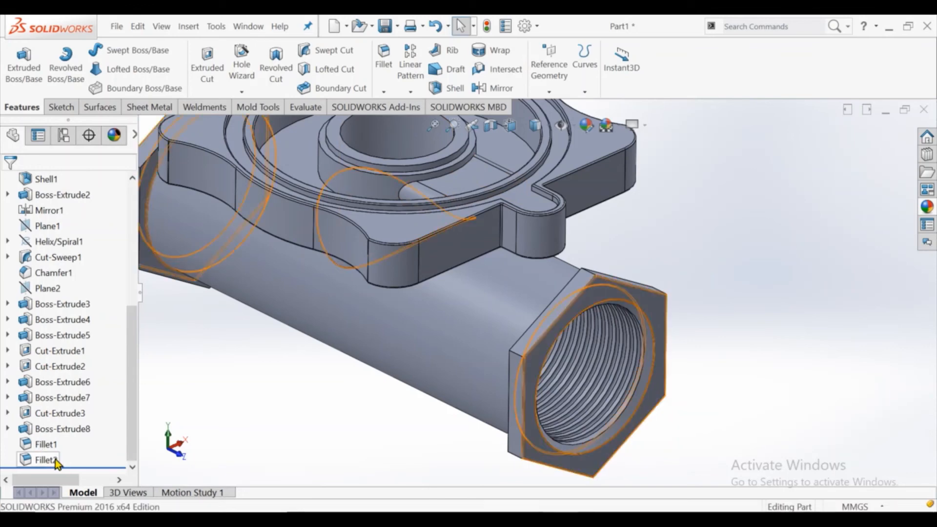
click(56, 461)
click(65, 426)
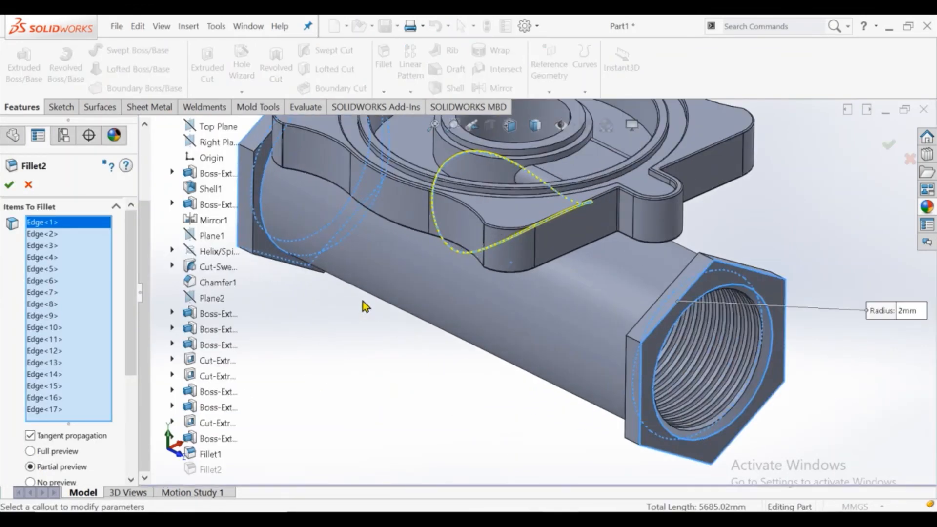
middle_drag(362, 306, 467, 201)
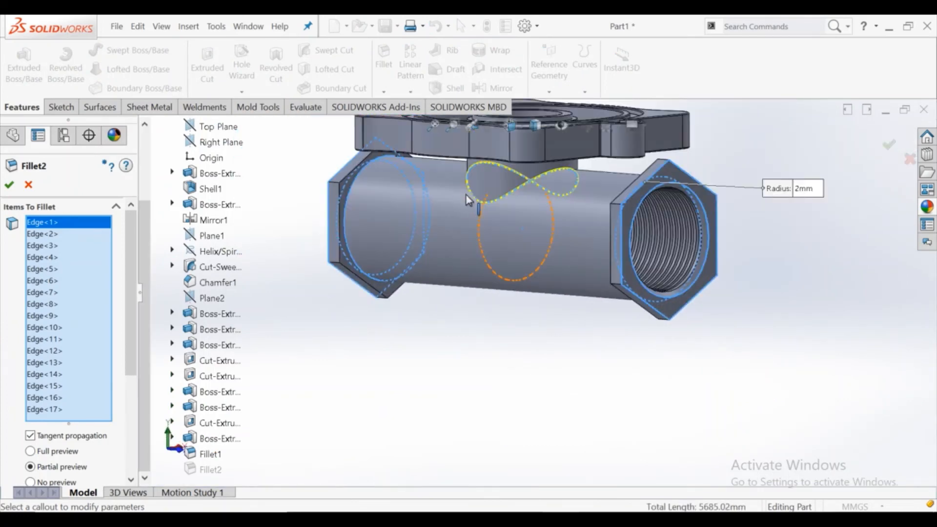
click(479, 205)
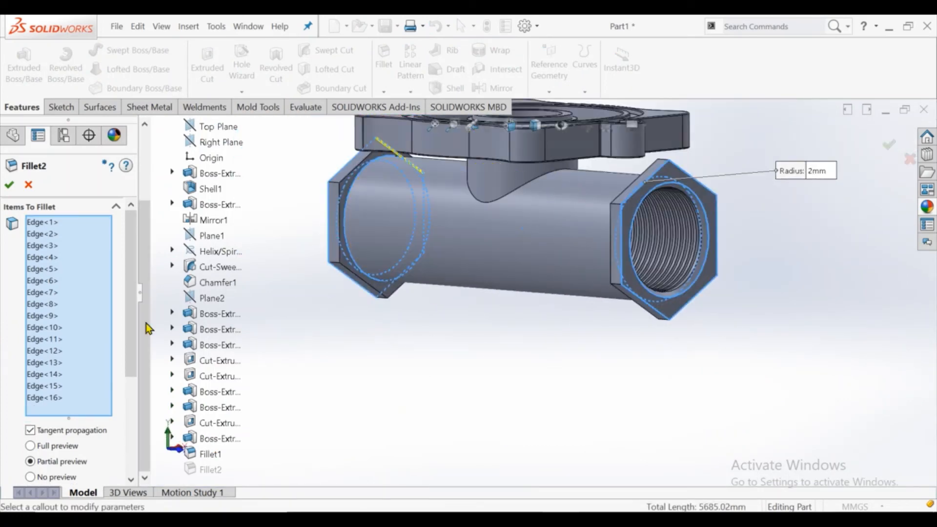
click(9, 185)
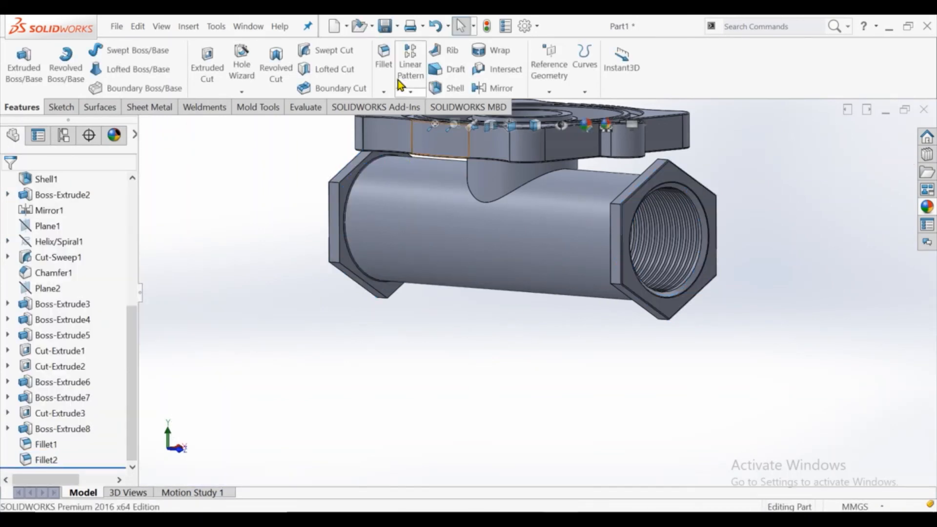
Fillet the intersection edge between the central boss and the pipe with a 20 mm radius.
click(480, 202)
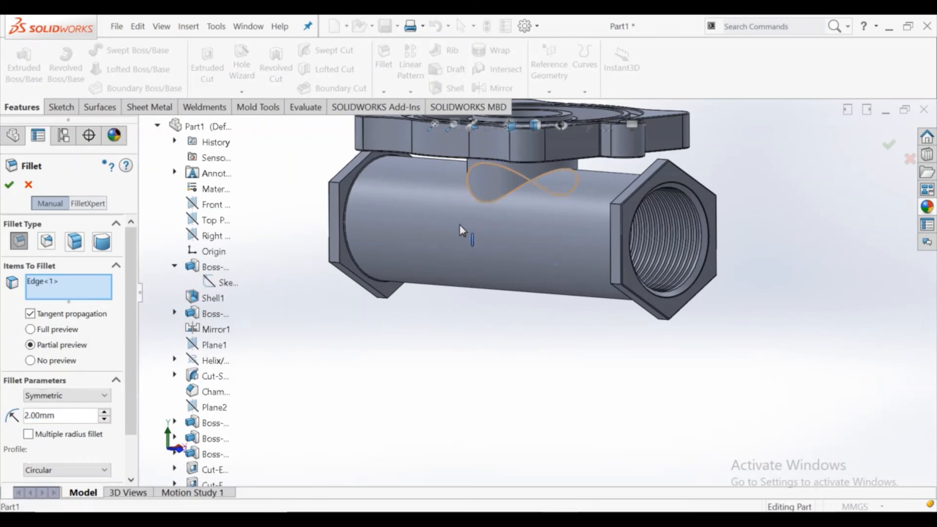
text(20)
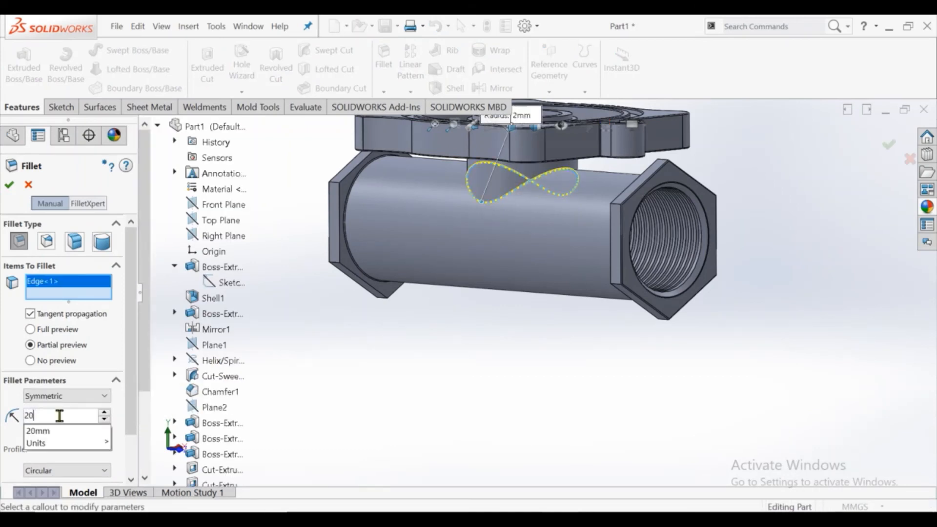
key(Return)
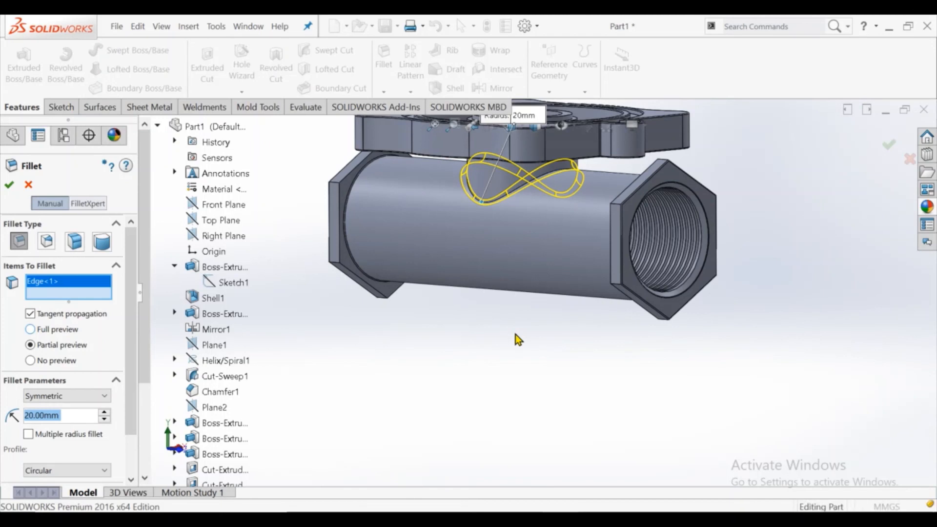
key(Return)
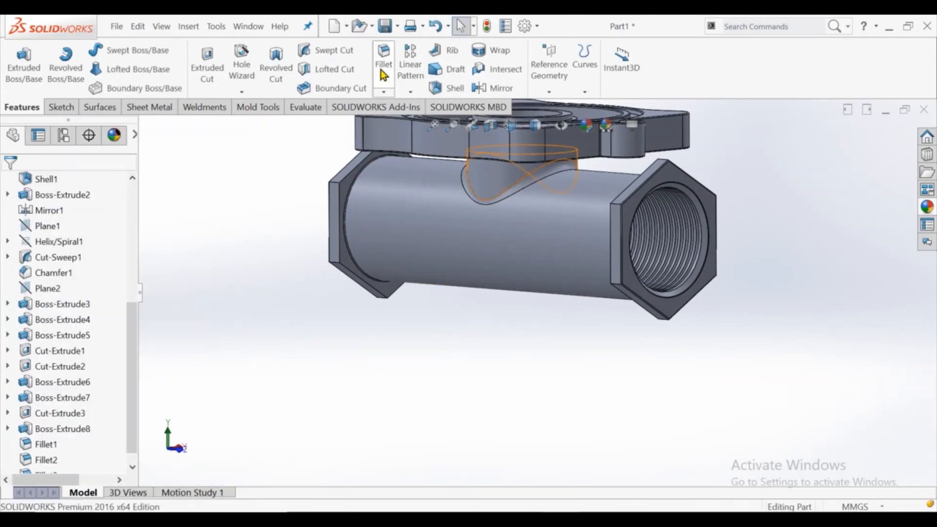
click(380, 73)
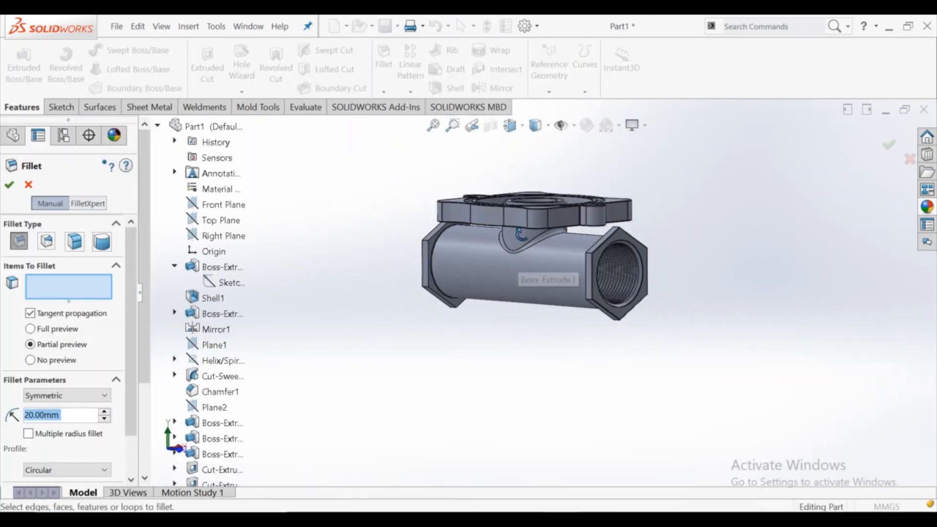
middle_drag(501, 216, 522, 234)
scroll(523, 233, down, 2)
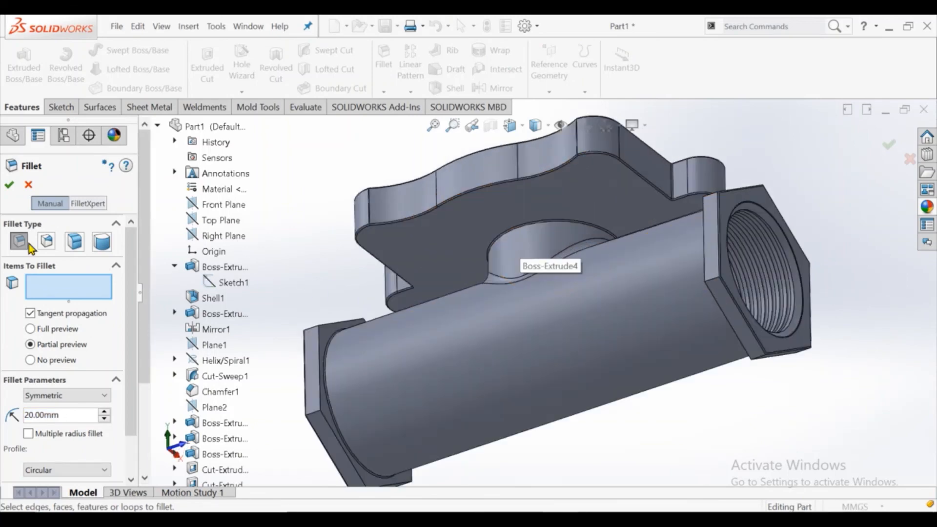
click(28, 184)
Start a sketch on the side plate's outer face and view it face-on.
scroll(368, 168, up, 2)
middle_drag(476, 186, 469, 271)
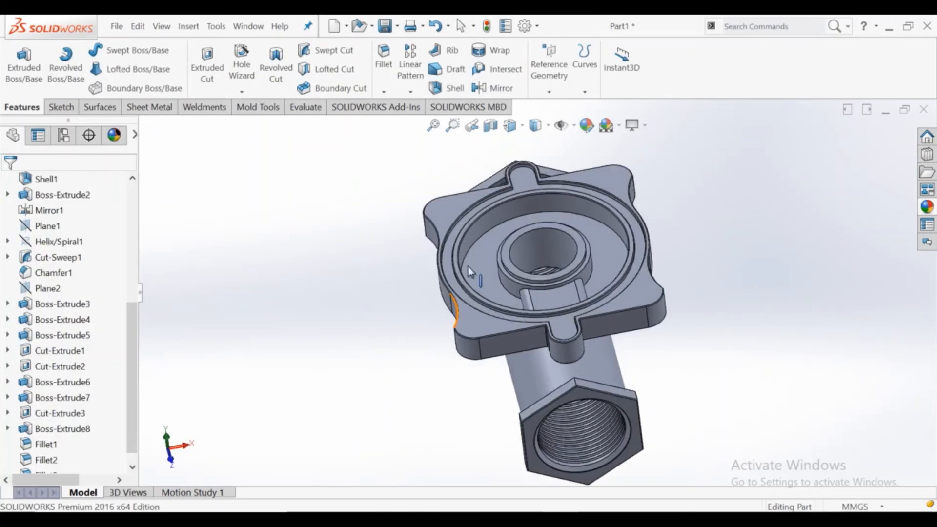
scroll(470, 271, down, 3)
click(467, 212)
click(504, 191)
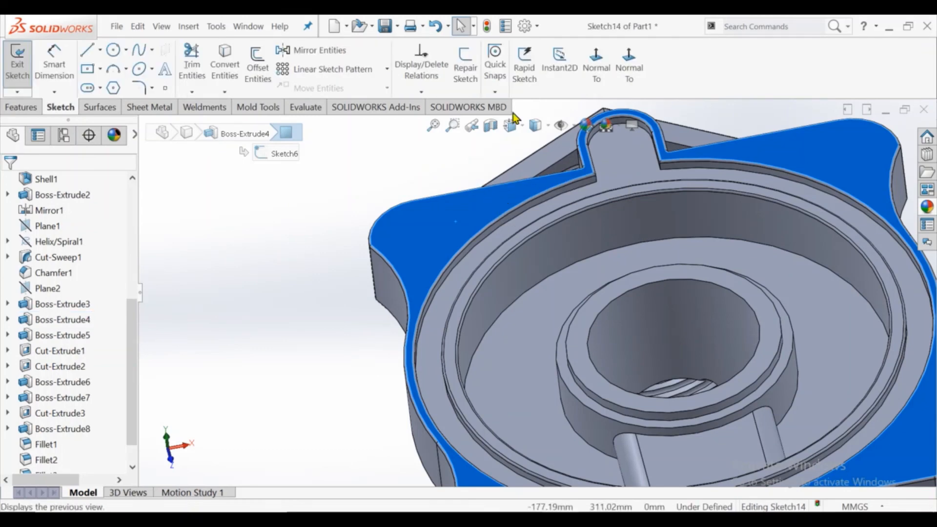
click(593, 67)
scroll(428, 287, down, 3)
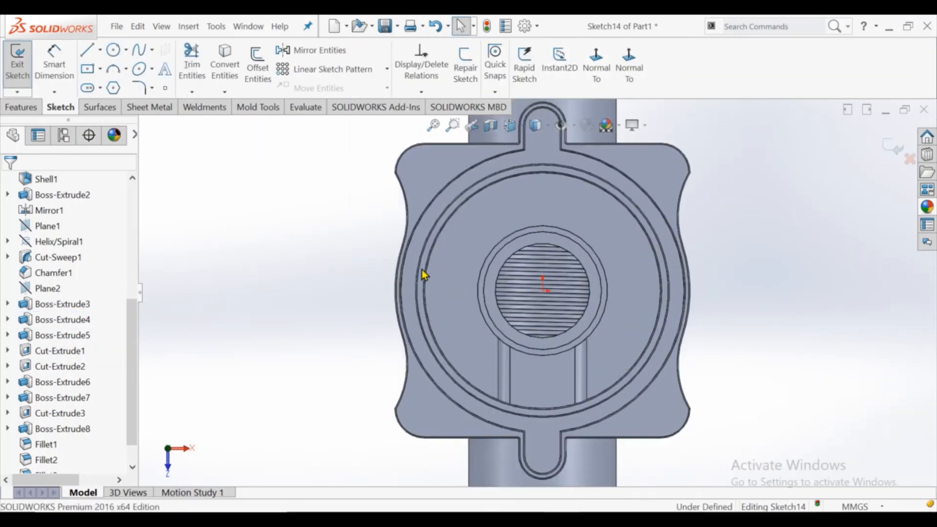
Sketch circles of about 24 mm and 19 mm radius at the centres of the plate's upper-left and upper-right rounded corners.
click(112, 50)
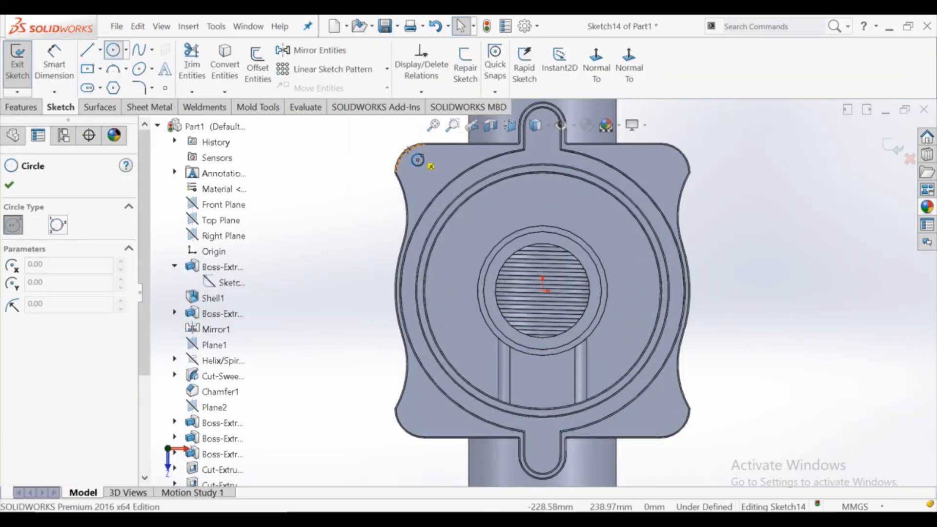
click(424, 172)
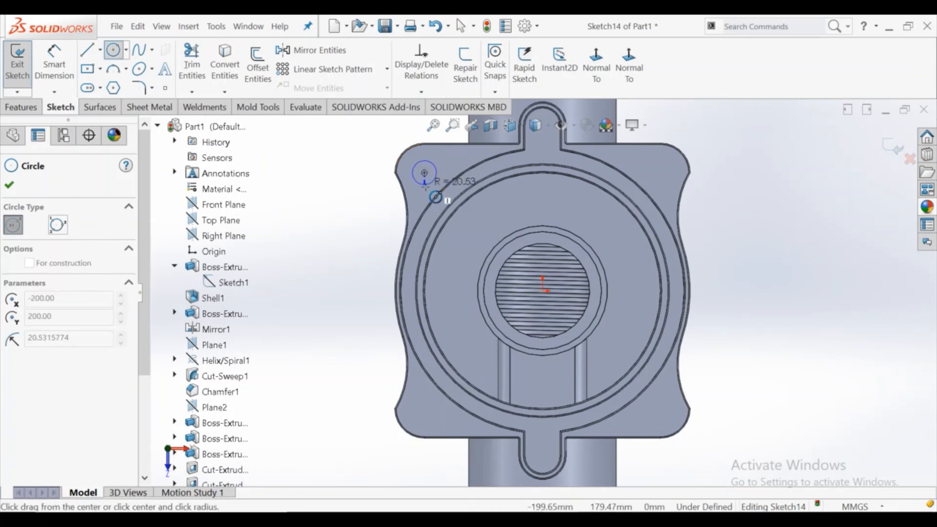
click(427, 187)
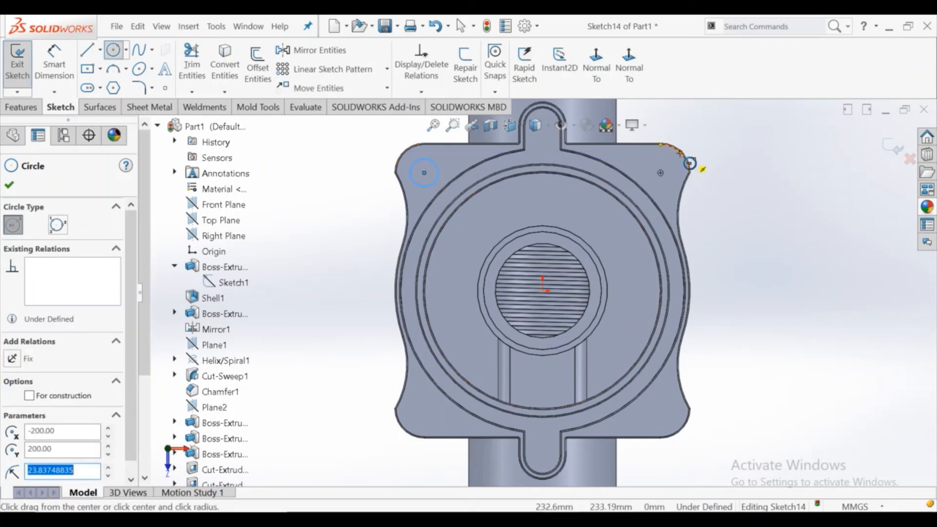
click(659, 173)
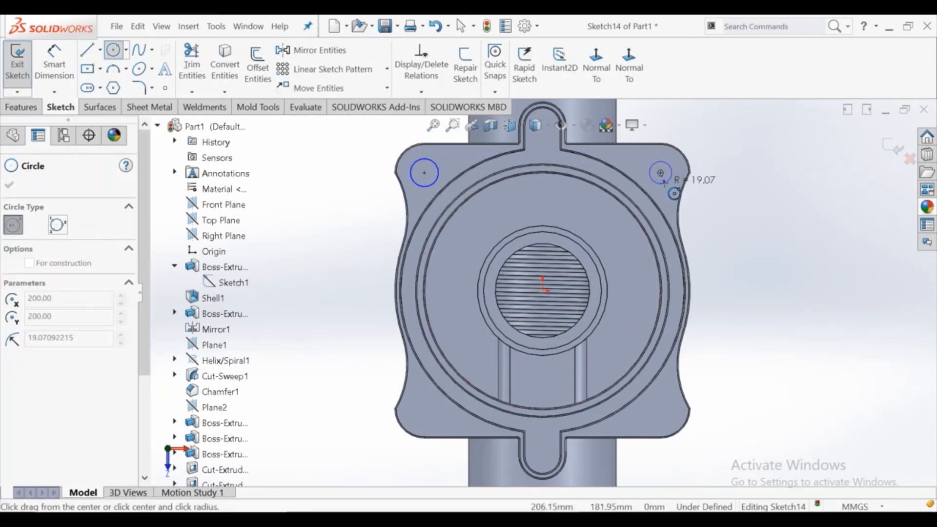
click(663, 184)
Sketch a circle of about 22 mm radius centred on the rounded end of the plate's upper tab.
scroll(569, 187, up, 1)
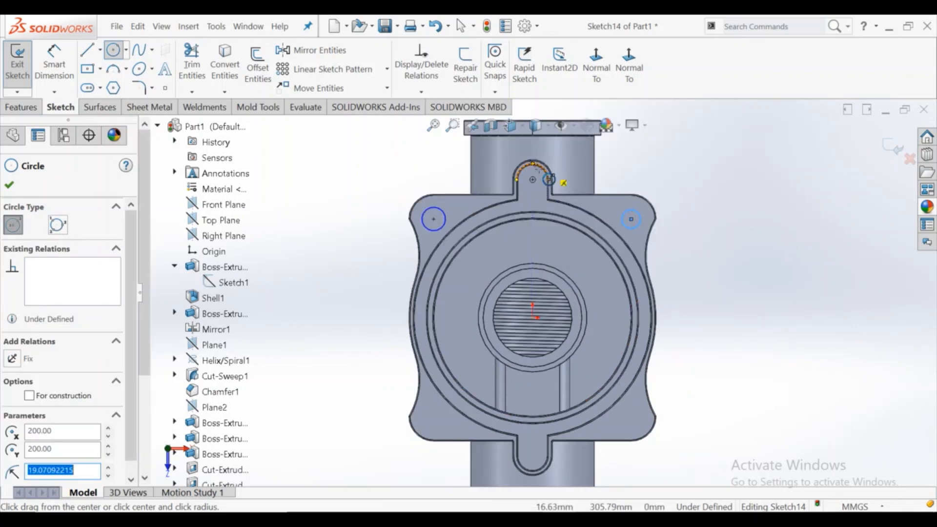
click(533, 179)
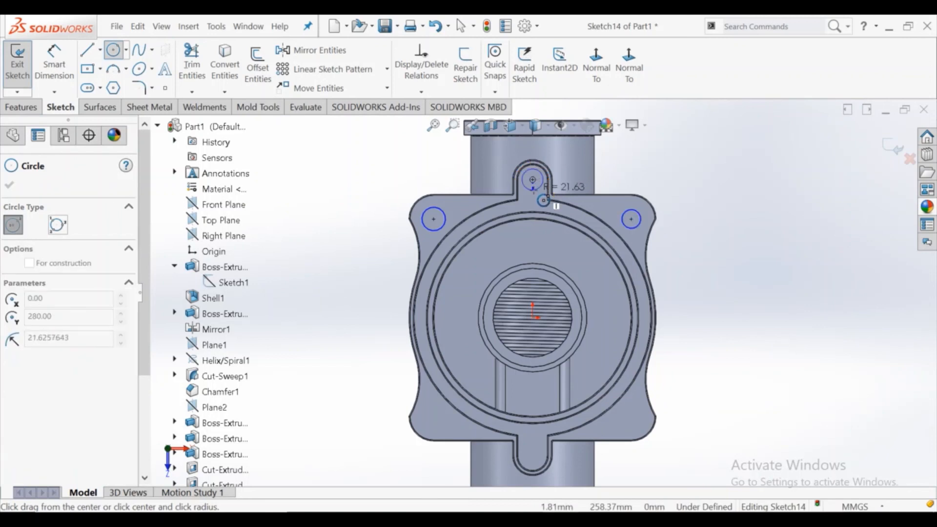
click(539, 190)
key(Escape)
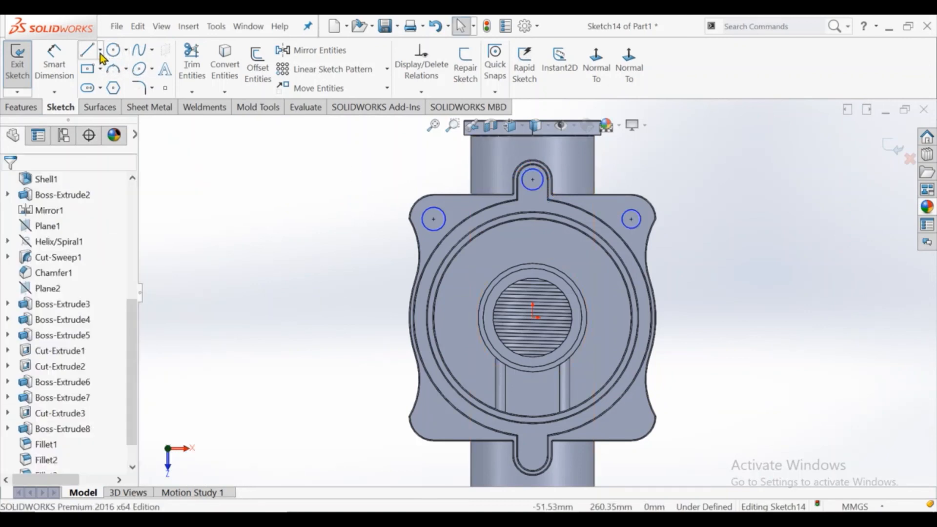
Sketch a horizontal construction centreline about 160 mm long from the origin towards the plate's left side.
click(100, 49)
click(118, 84)
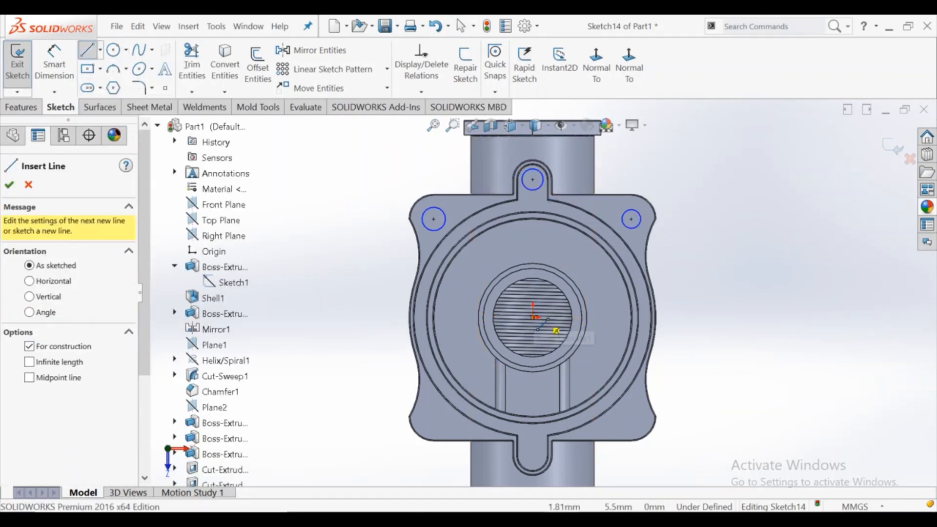
click(533, 317)
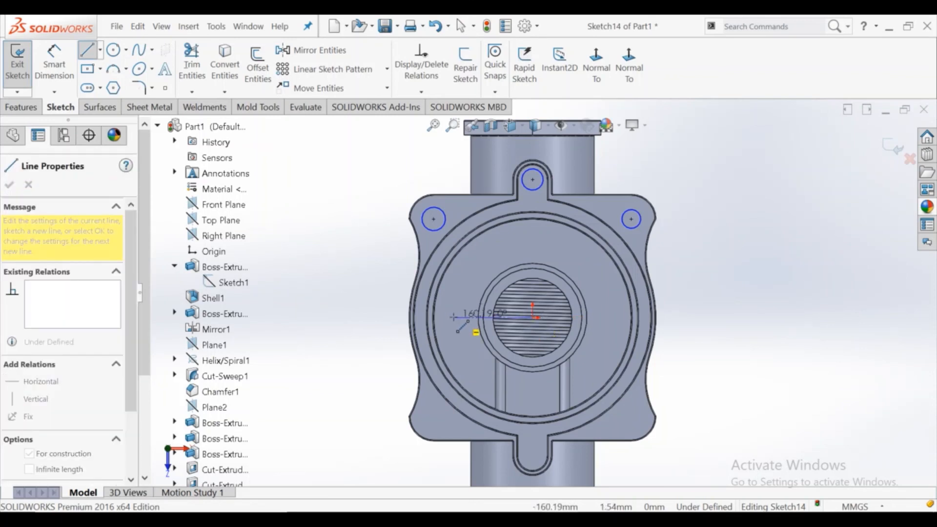
click(455, 319)
key(Escape)
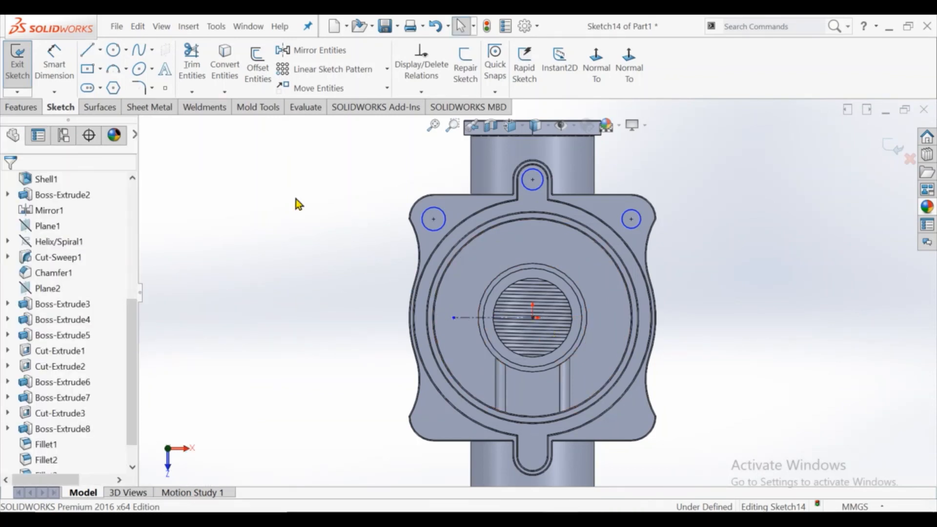
Dimension the circle in the plate's upper-left corner to a diameter of 40 mm.
click(72, 66)
click(426, 210)
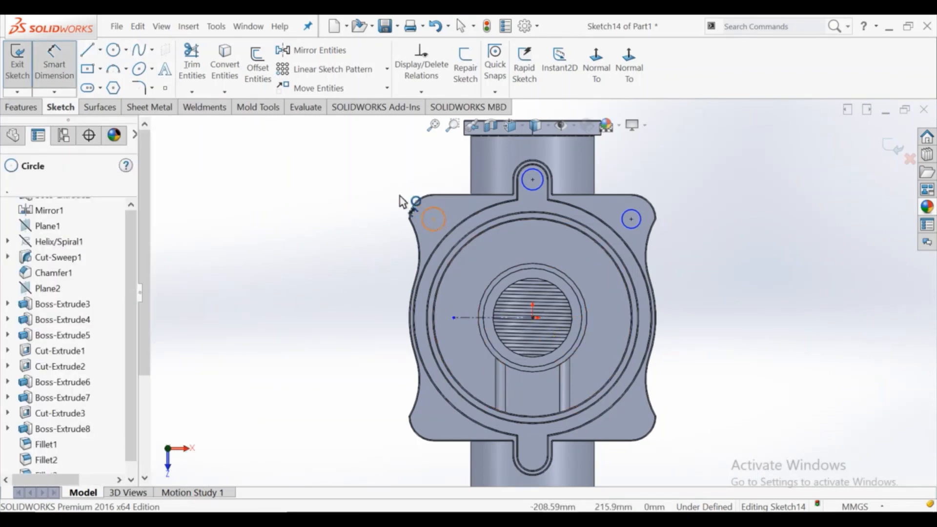
click(383, 185)
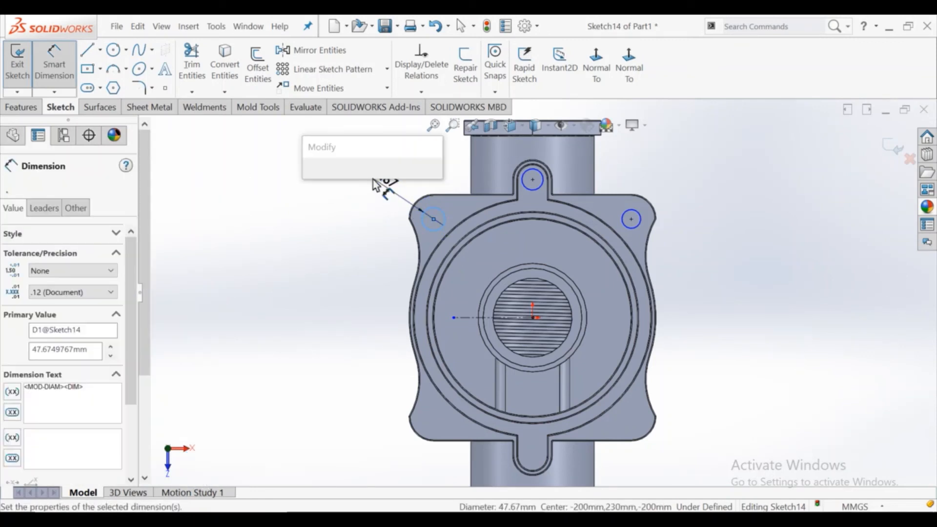
text(40)
key(Return)
key(Escape)
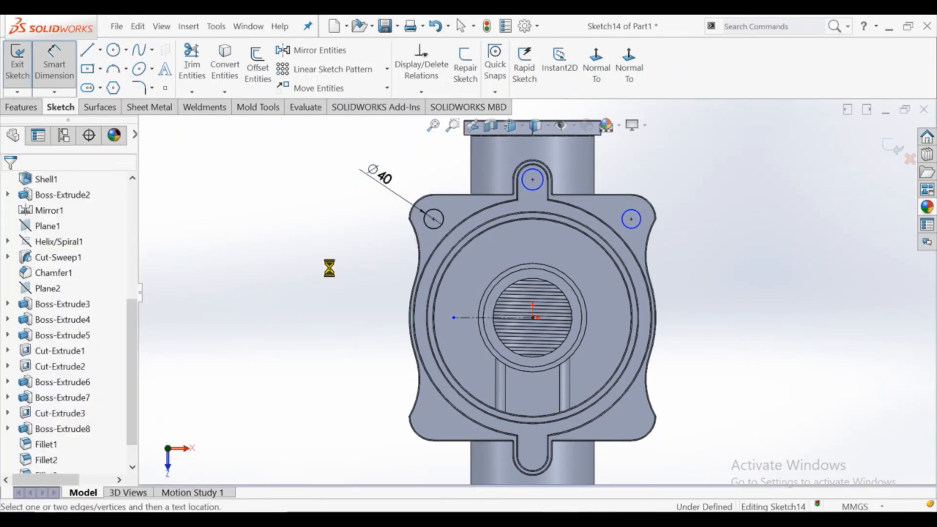
Add an Equal relation between the upper-left, upper-tab and upper-right circles.
click(439, 227)
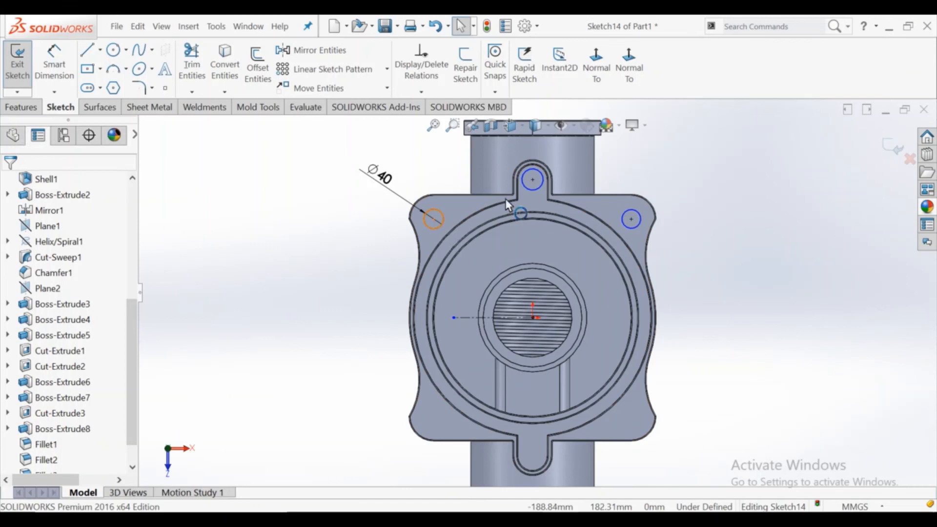
ctrl+click(542, 186)
ctrl+click(631, 220)
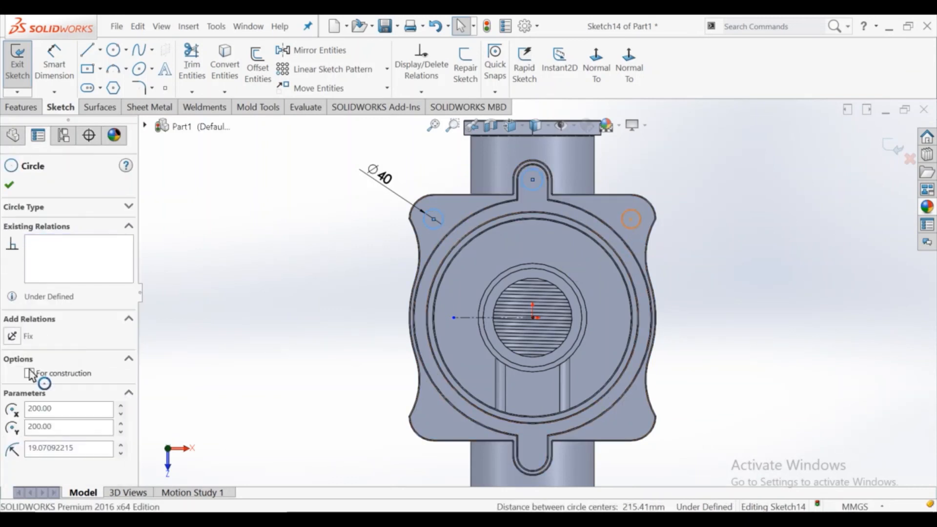
click(38, 423)
click(257, 294)
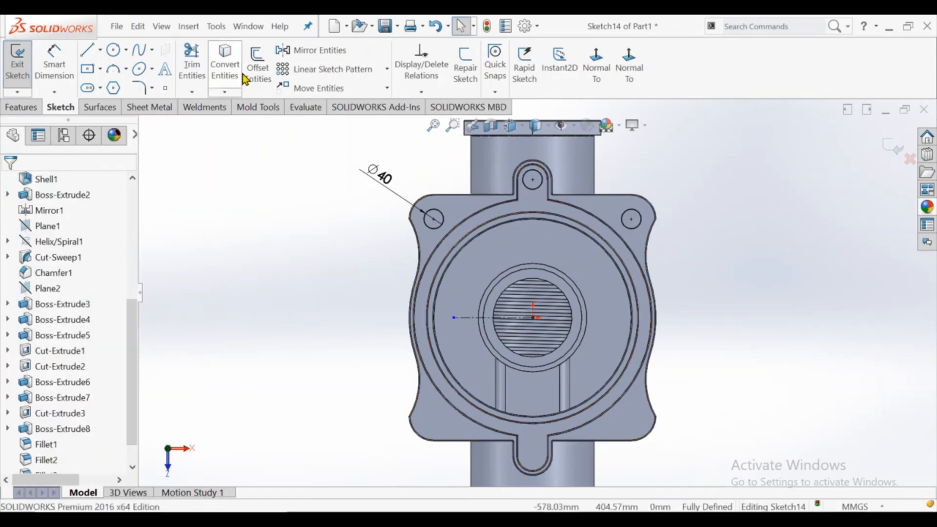
Mirror the three hole circles about the horizontal construction centreline onto the plate's lower half.
click(295, 54)
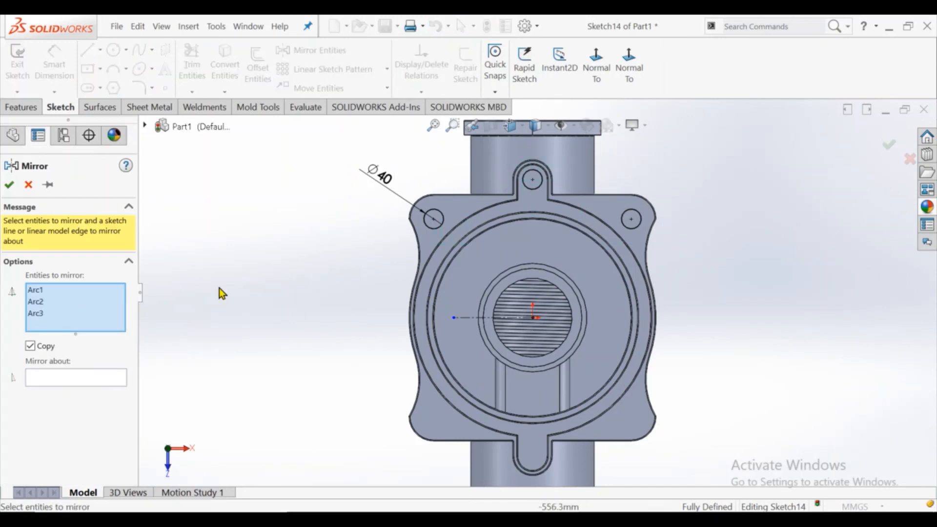
click(84, 376)
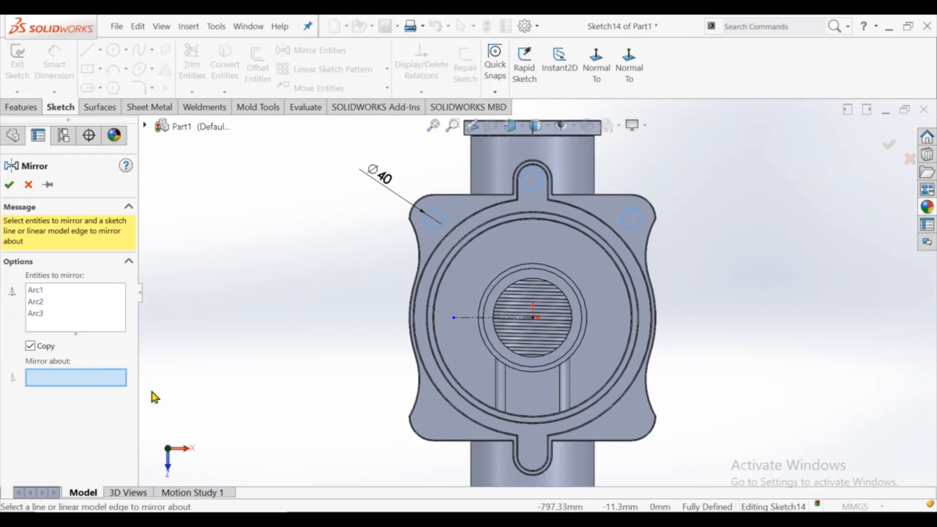
click(466, 320)
click(9, 186)
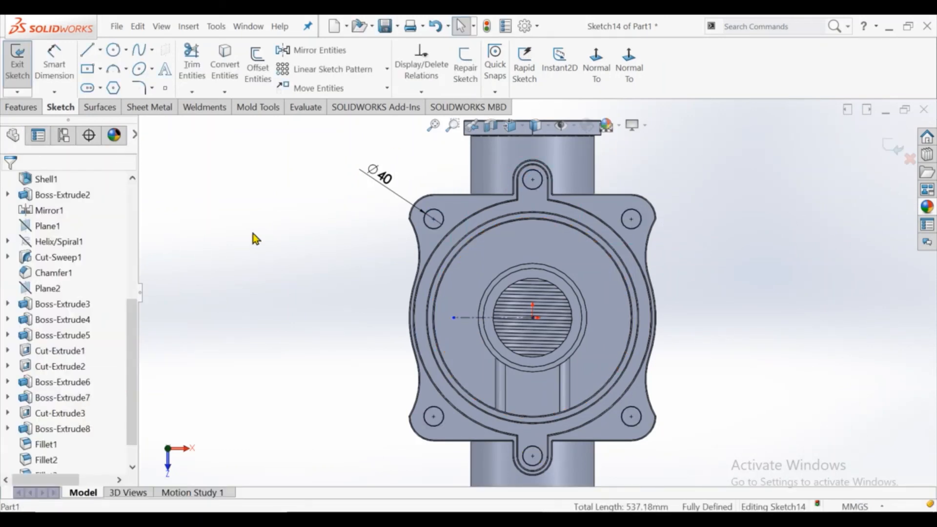
Cut-extrude the six circles through the side plate with a blind depth of 80 mm.
click(19, 108)
click(207, 64)
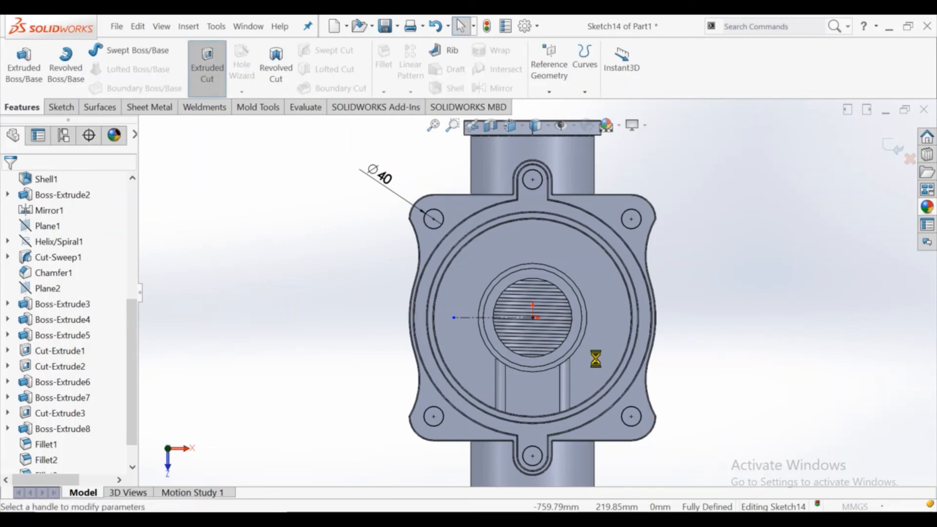
middle_drag(359, 286, 446, 315)
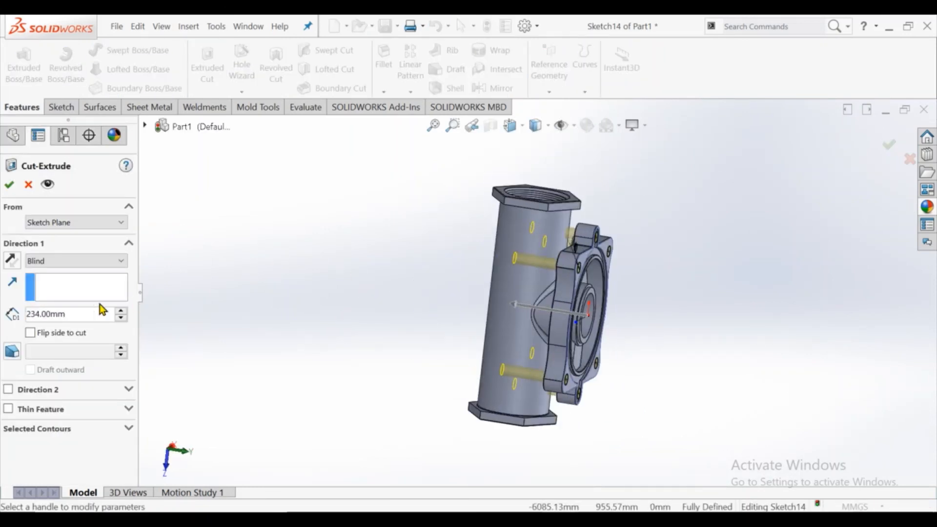
double_click(95, 315)
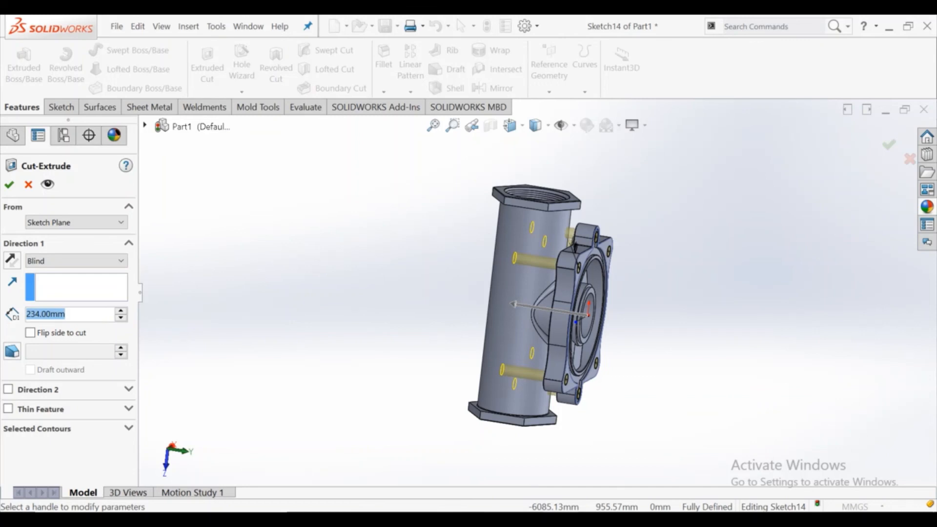
text(80)
key(Return)
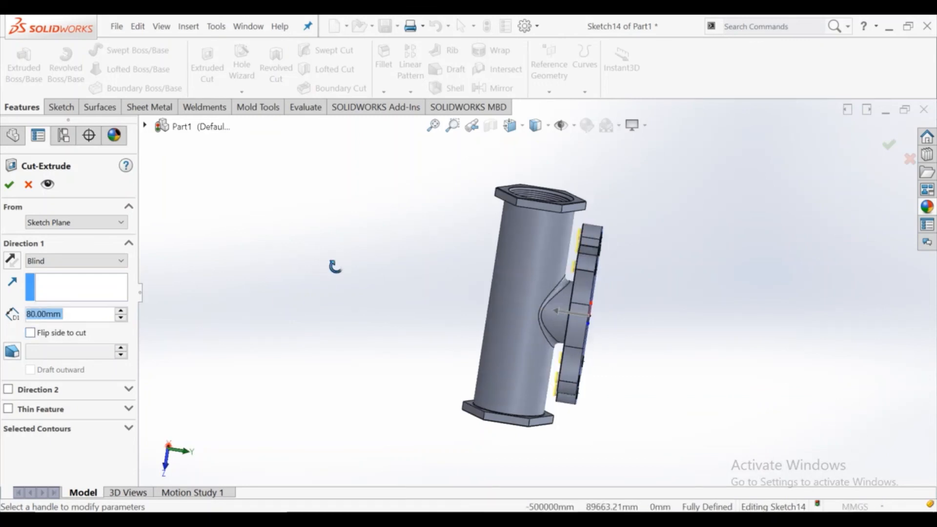
click(16, 191)
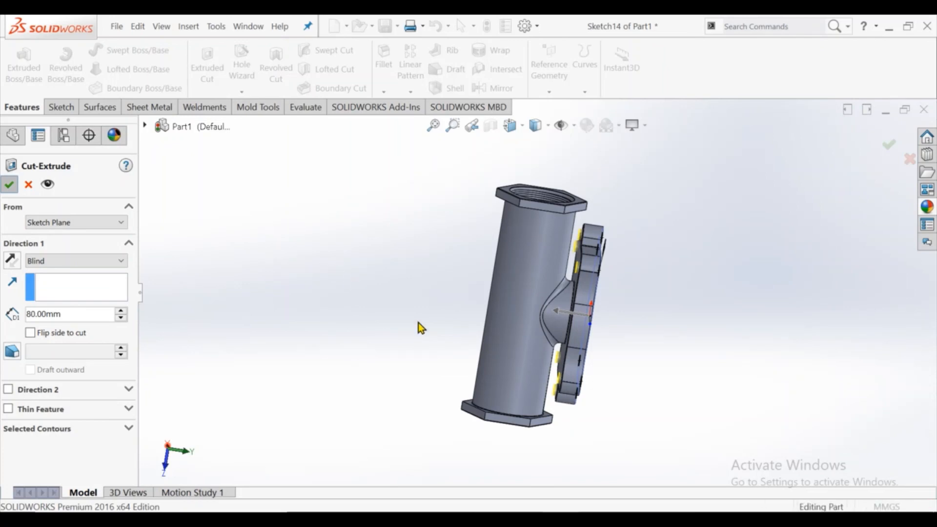
Assign the Gray Cast Iron material from the Iron category to the part.
middle_drag(575, 317, 510, 203)
scroll(533, 268, down, 1)
scroll(55, 273, up, 3)
scroll(49, 239, up, 3)
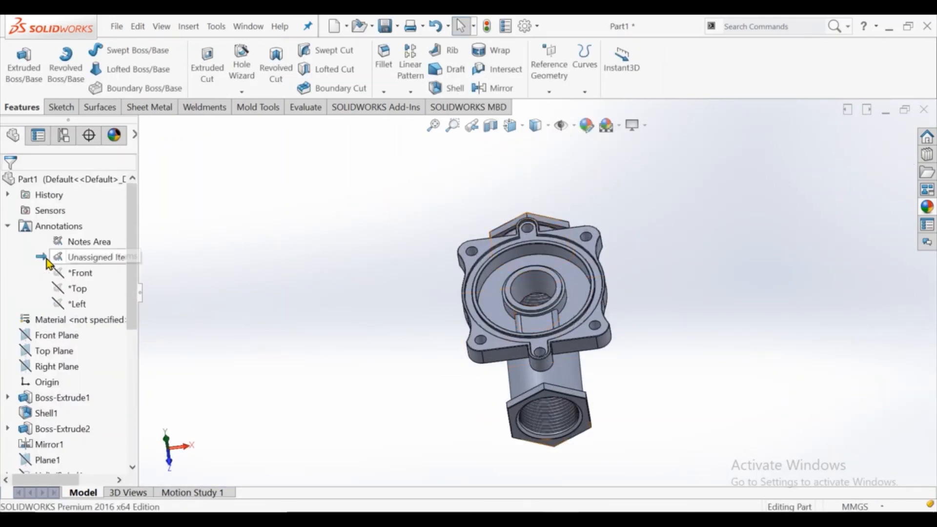
right_click(32, 320)
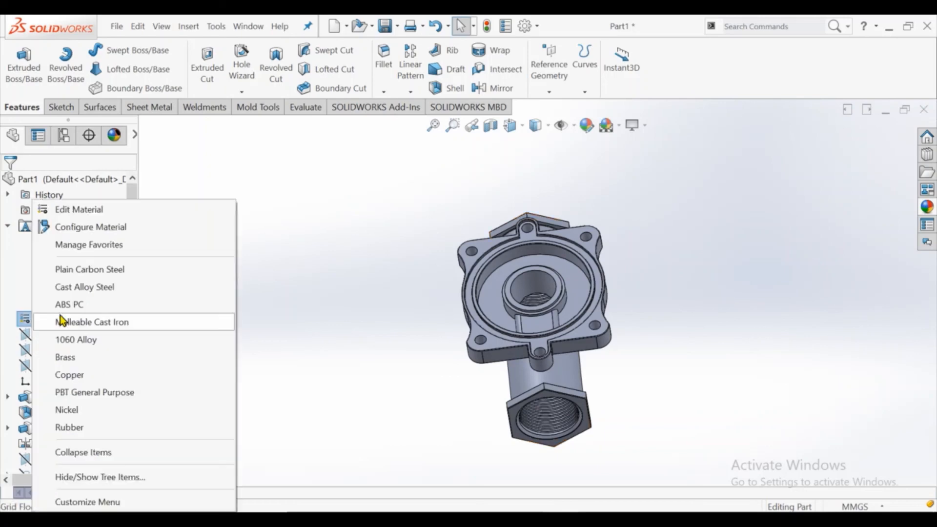
click(93, 213)
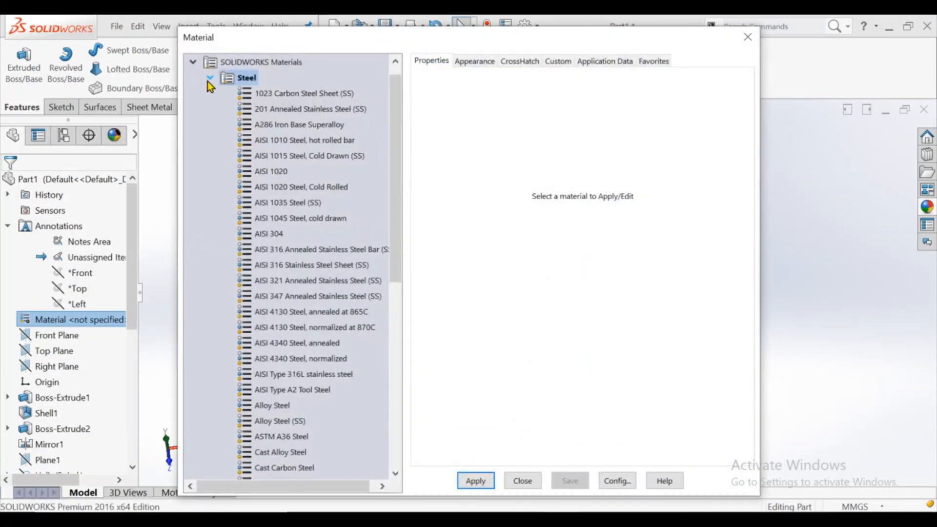
click(209, 93)
click(211, 110)
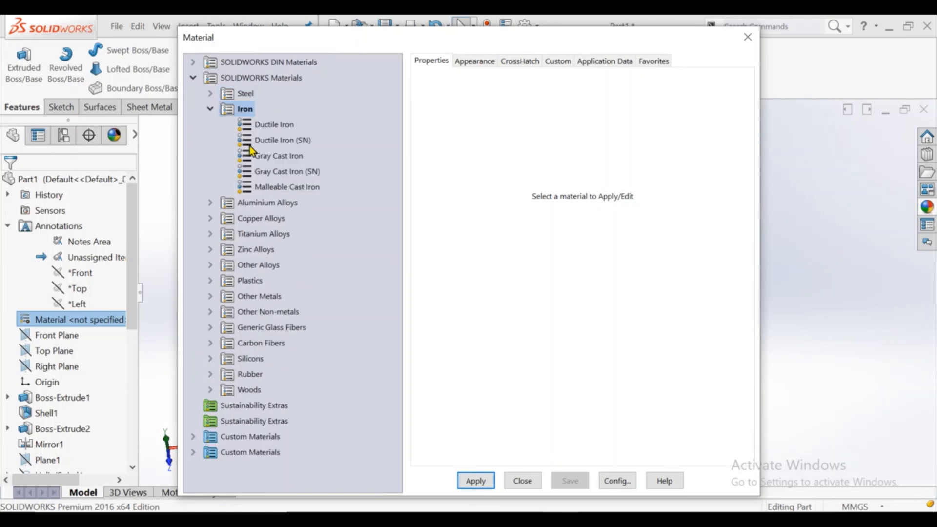
click(280, 156)
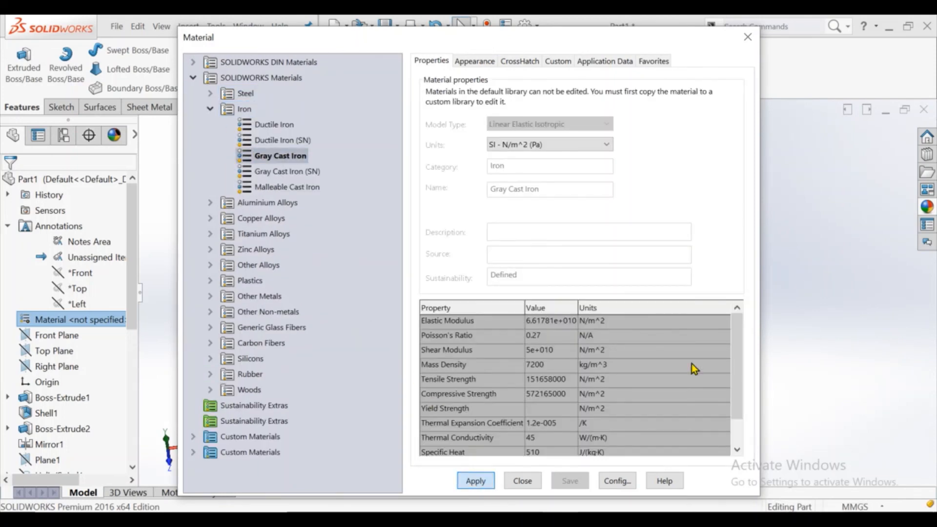
click(747, 37)
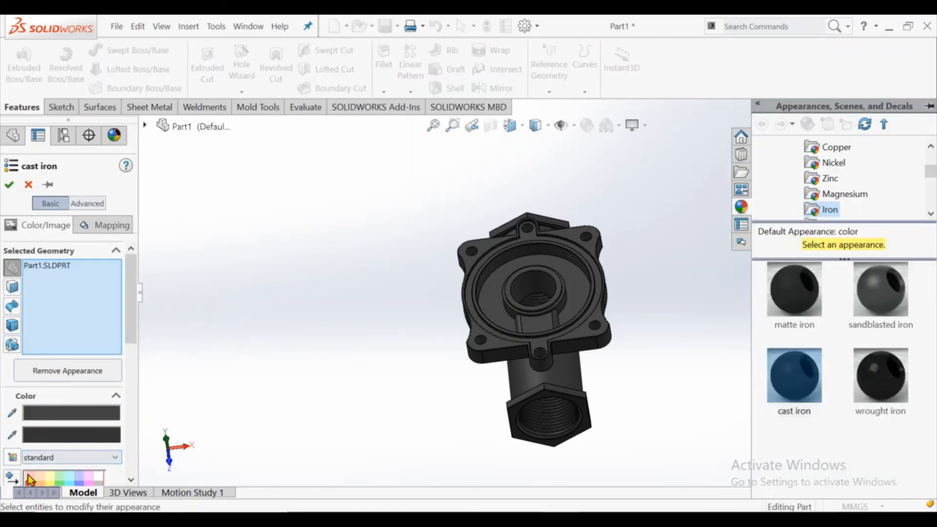
Change the colour of the whole part's cast iron appearance to light red from the standard swatches.
scroll(30, 481, down, 3)
click(31, 401)
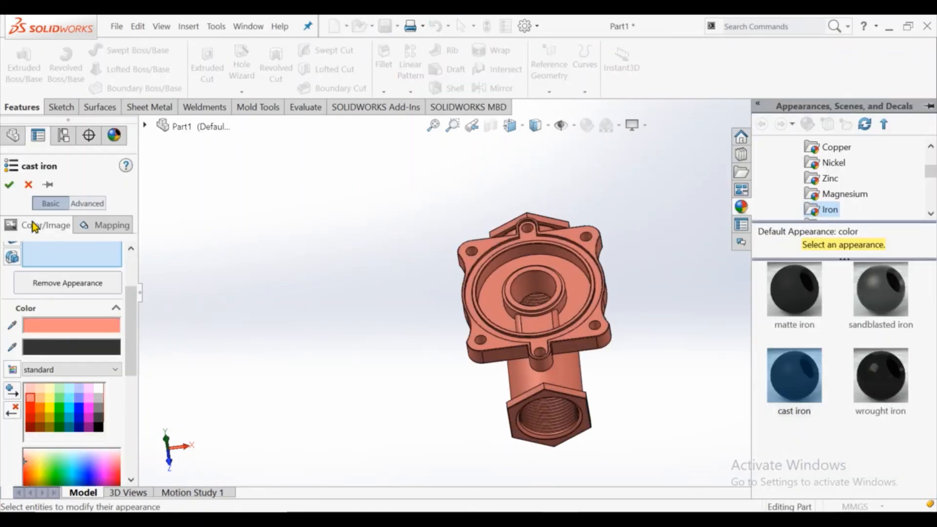
click(9, 184)
Create a section view along the Right Plane and examine the internal threads, boss bore and plate recess.
middle_drag(561, 342, 569, 198)
click(490, 127)
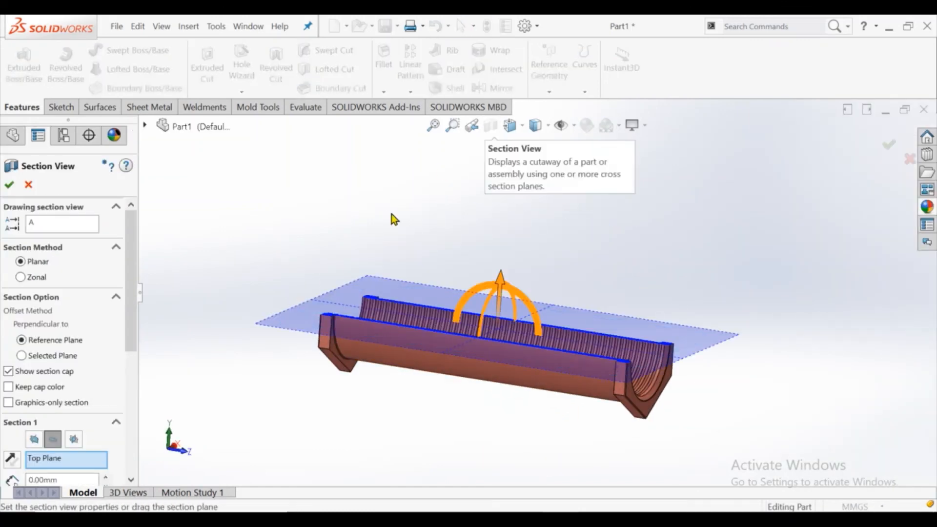
click(74, 441)
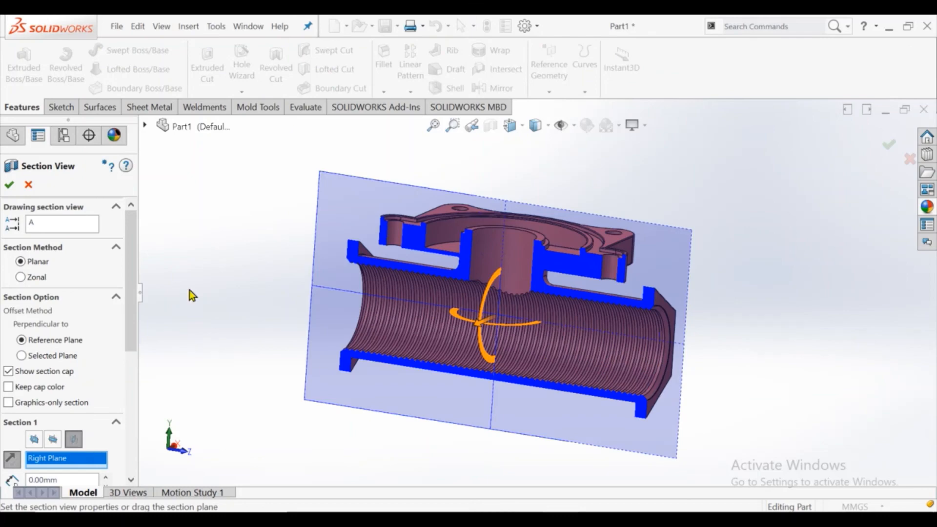
click(12, 185)
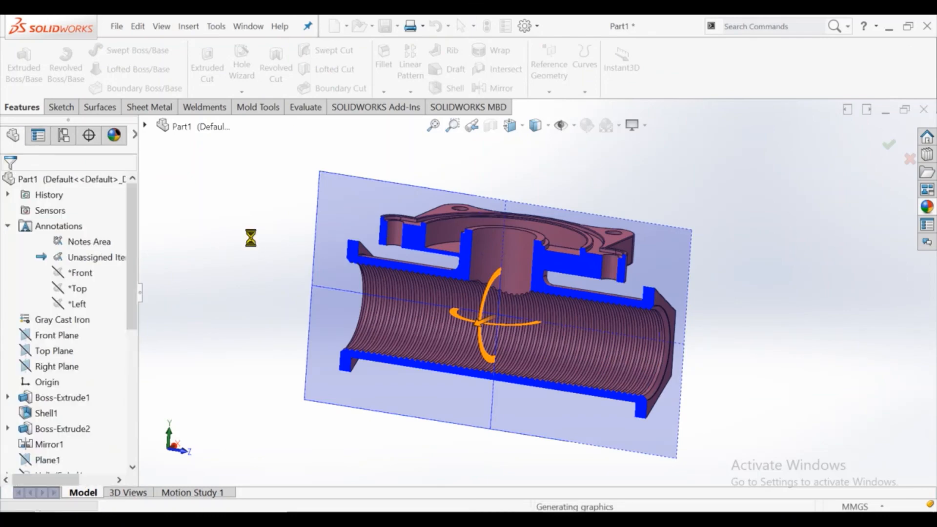
middle_drag(378, 299, 394, 324)
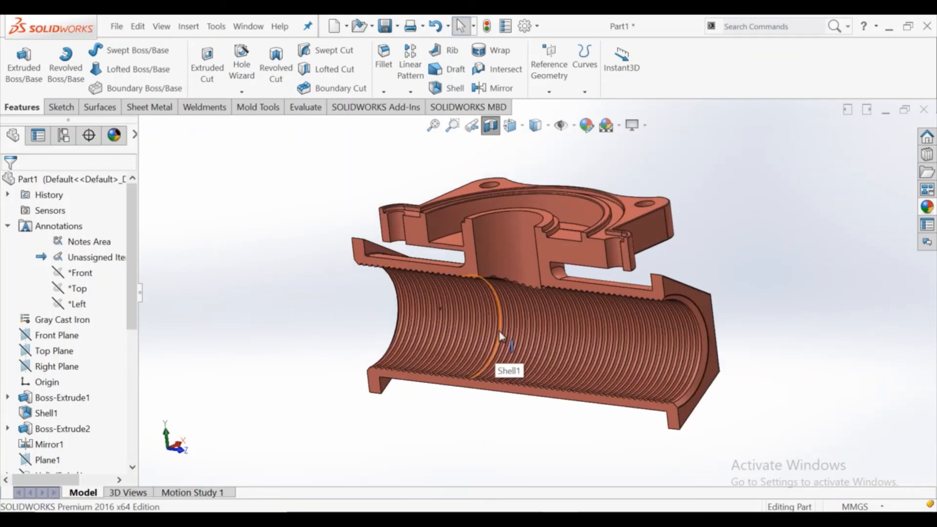
middle_drag(495, 341, 508, 392)
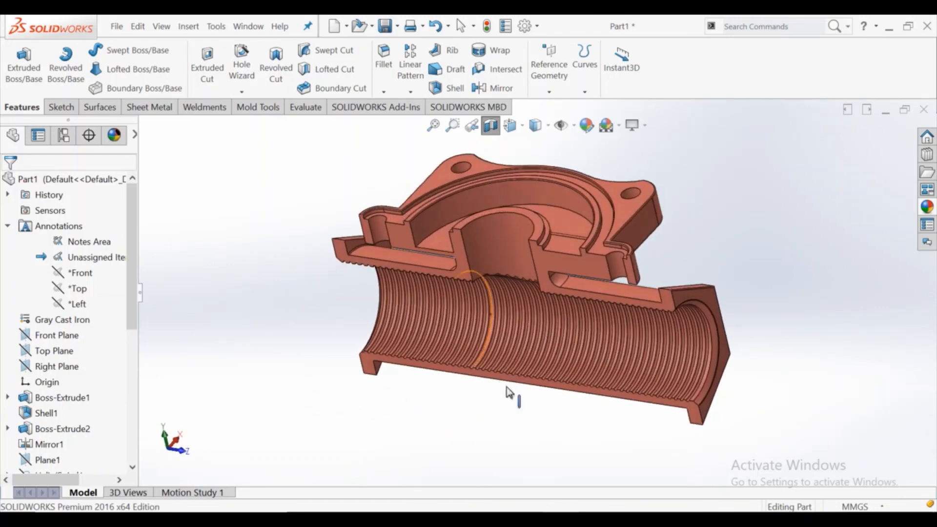
scroll(546, 347, down, 6)
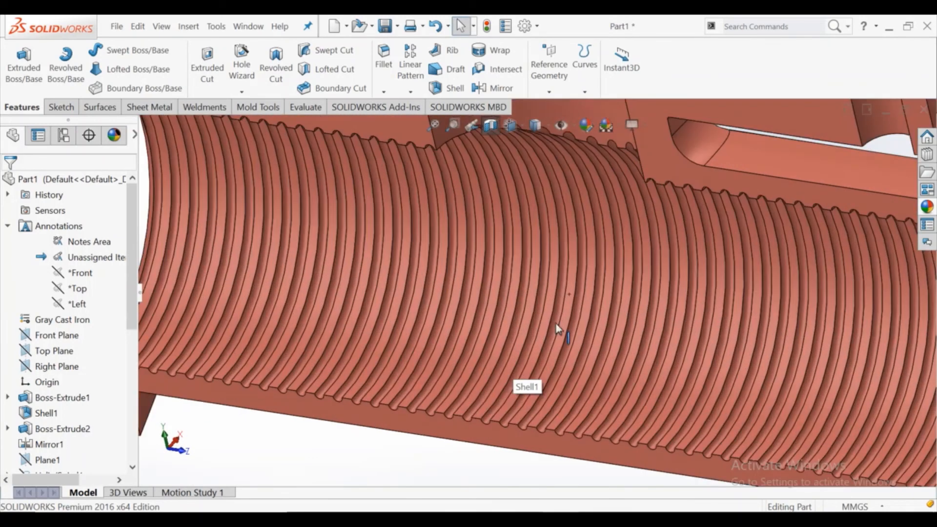
scroll(510, 407, up, 2)
scroll(586, 270, up, 4)
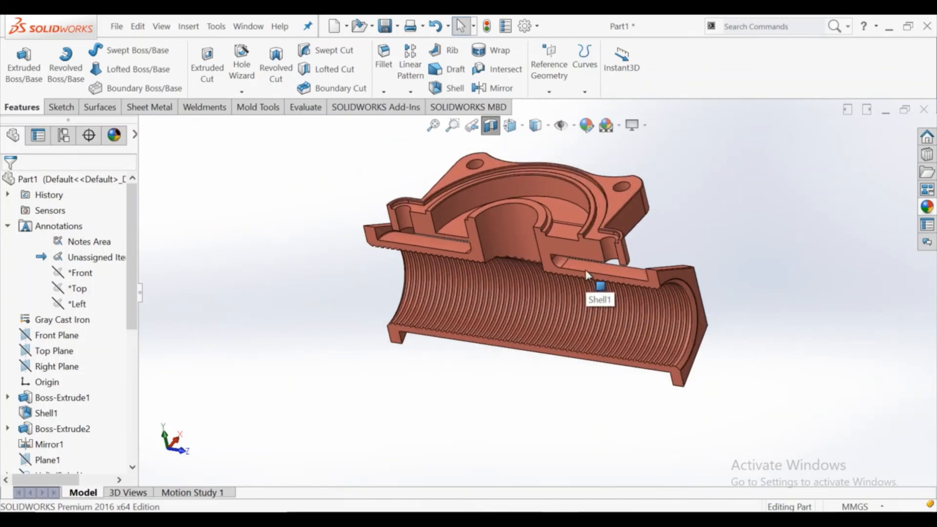
Replace the section with one along the Front Plane and examine the cut through the boss and pipe from the front.
click(490, 127)
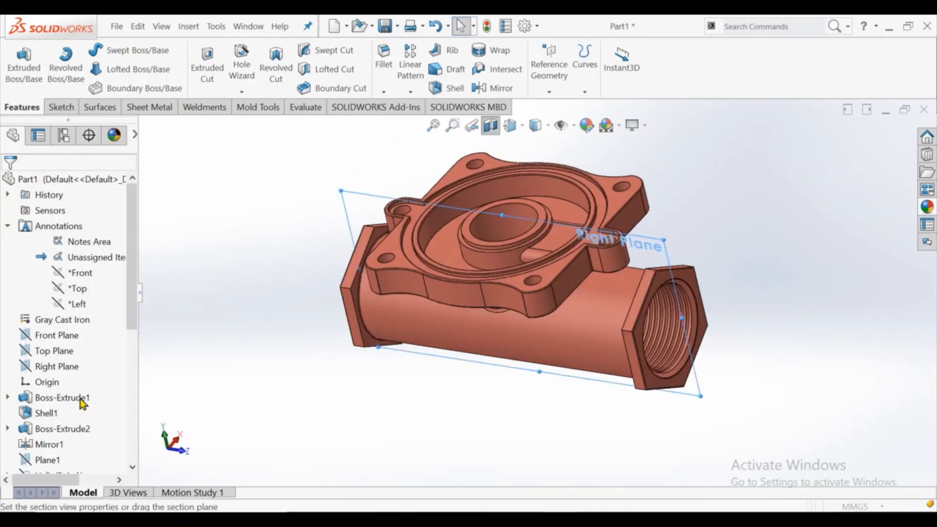
click(34, 439)
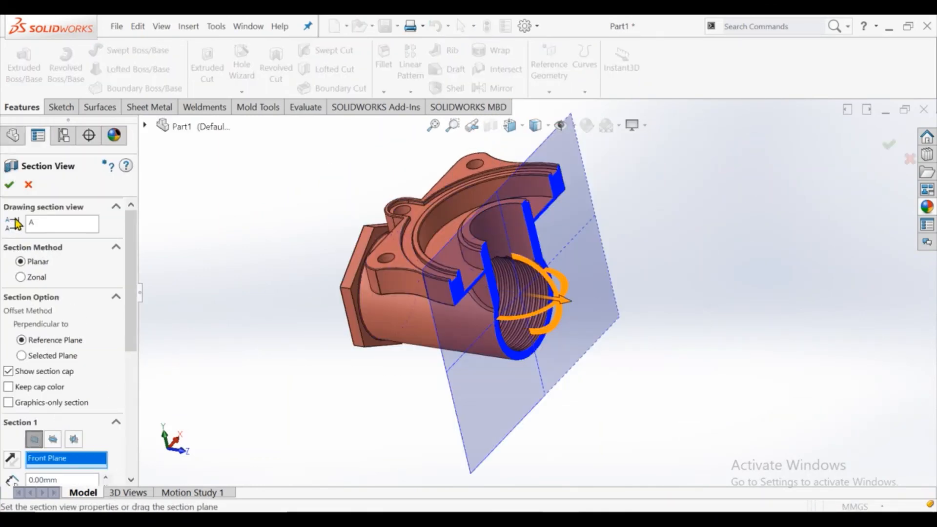
click(10, 185)
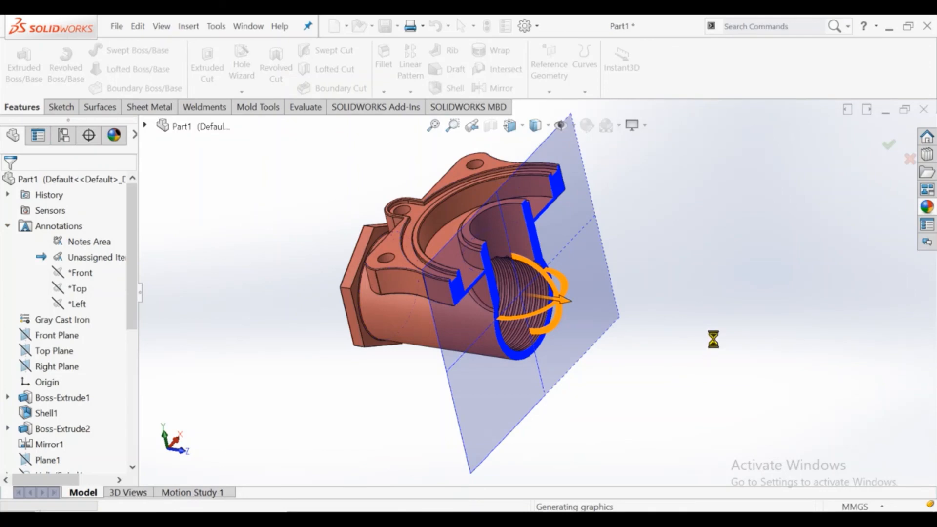
middle_drag(666, 361, 637, 372)
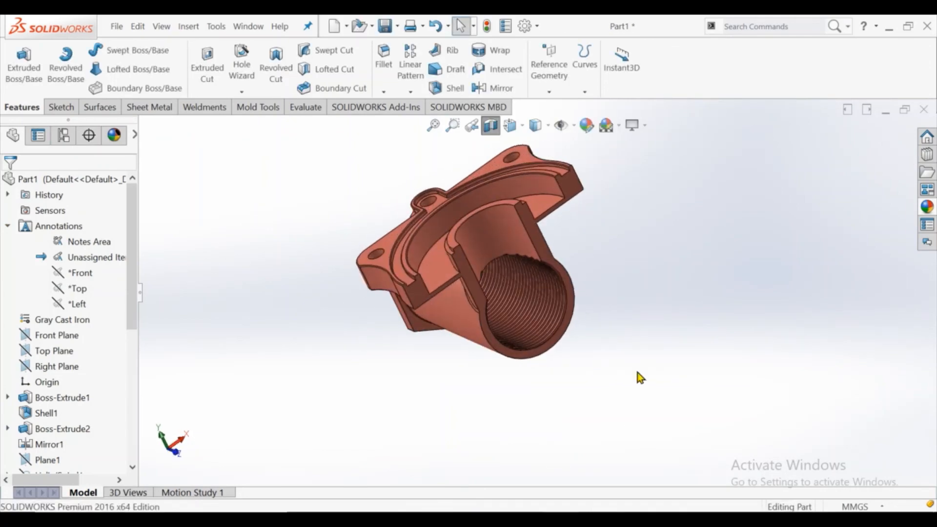
key(space)
click(584, 318)
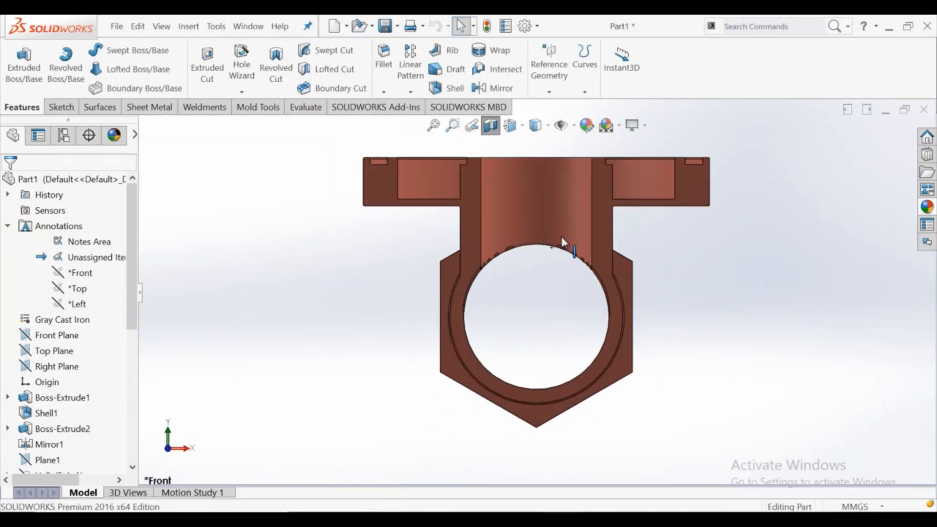
middle_drag(364, 301, 382, 261)
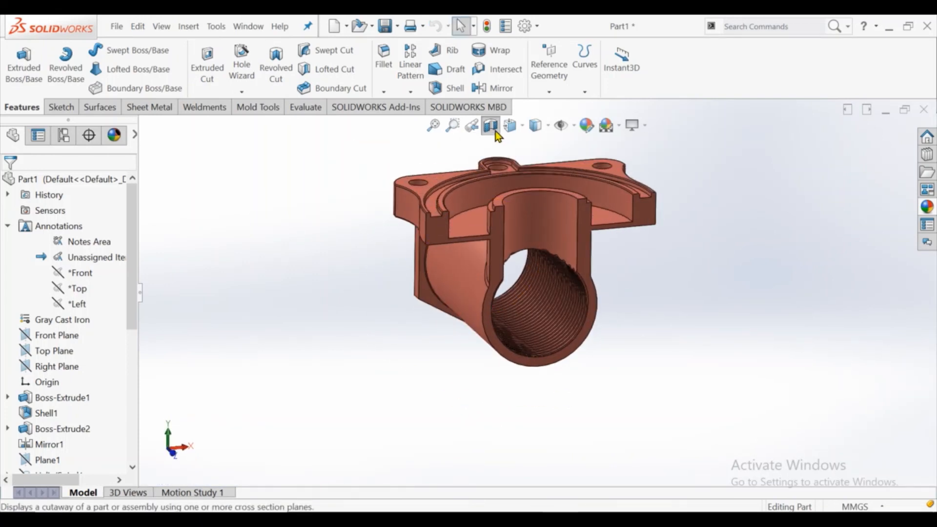
Turn off the section view and show the complete fitting in an isometric orientation.
click(495, 130)
middle_drag(498, 299, 443, 370)
key(space)
click(537, 279)
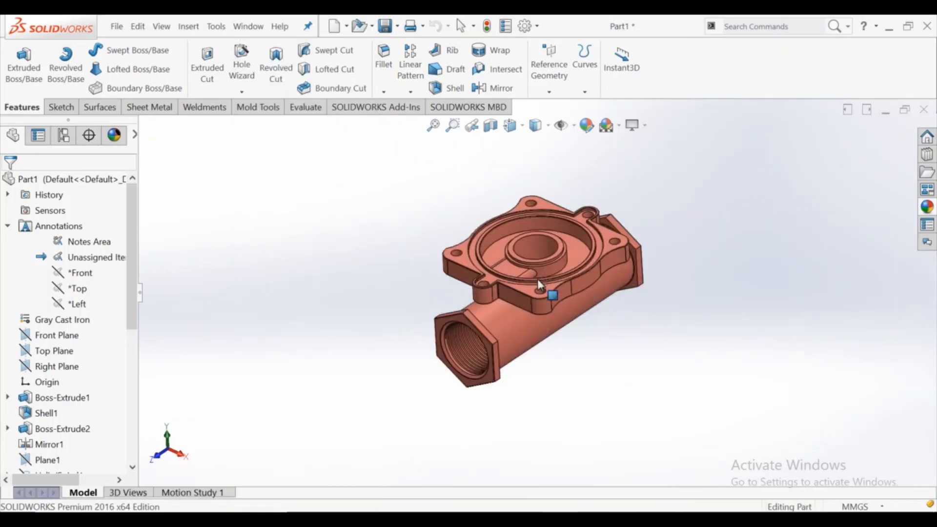